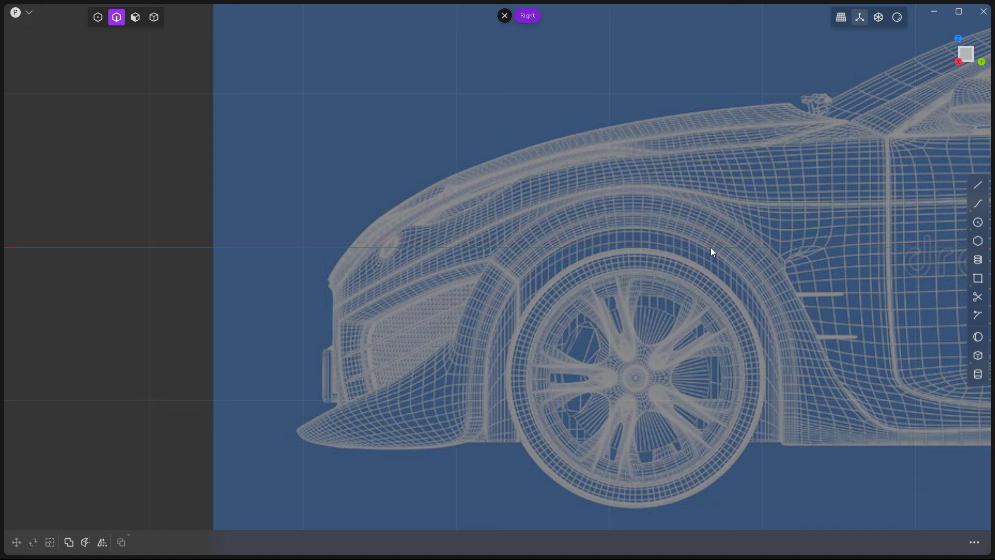
- Draw a four-point spline along the hood's upper outline, from the windshield base forward to the nose tip
{"action": "left_click", "coordinate": [979, 205]}
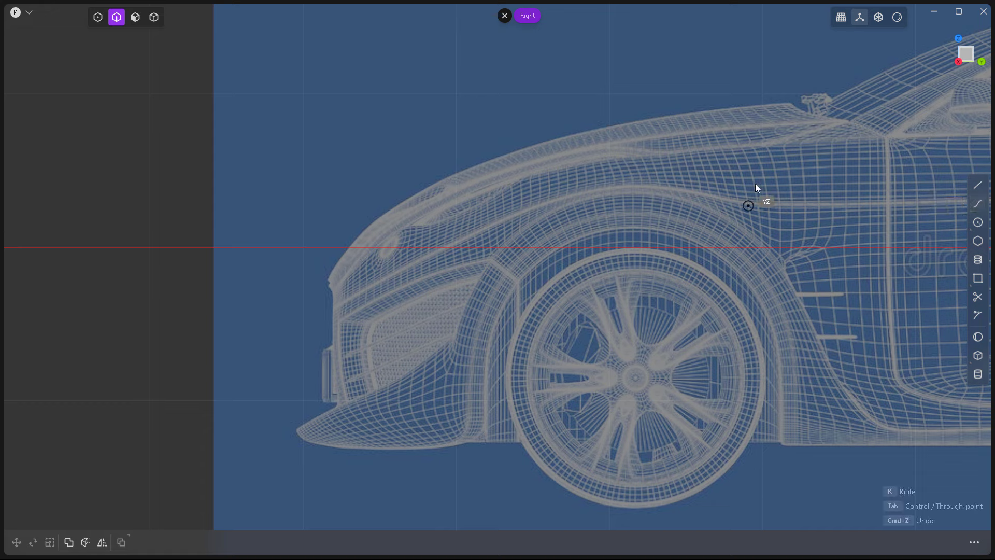
{"action": "left_click", "coordinate": [789, 103]}
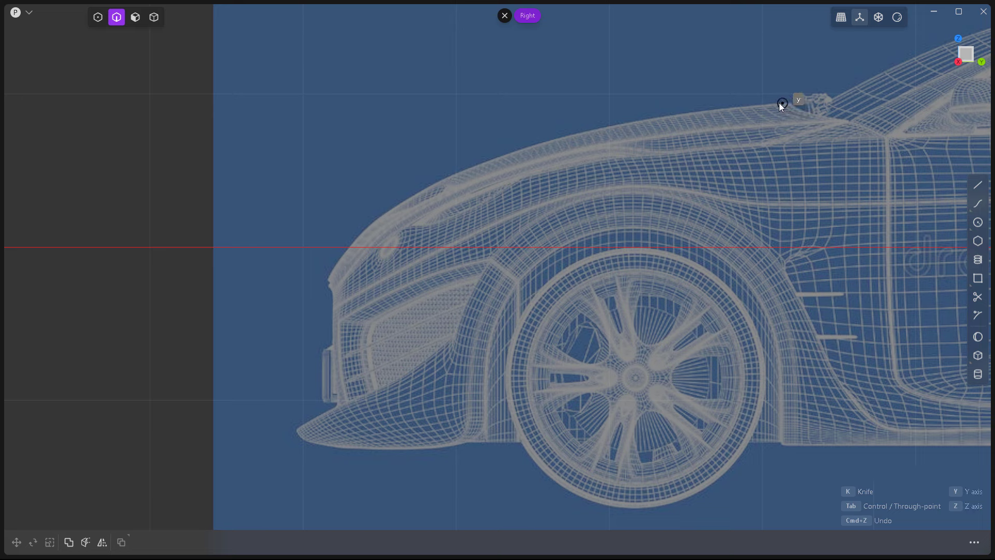
{"action": "left_click", "coordinate": [612, 125]}
{"action": "left_click", "coordinate": [406, 198]}
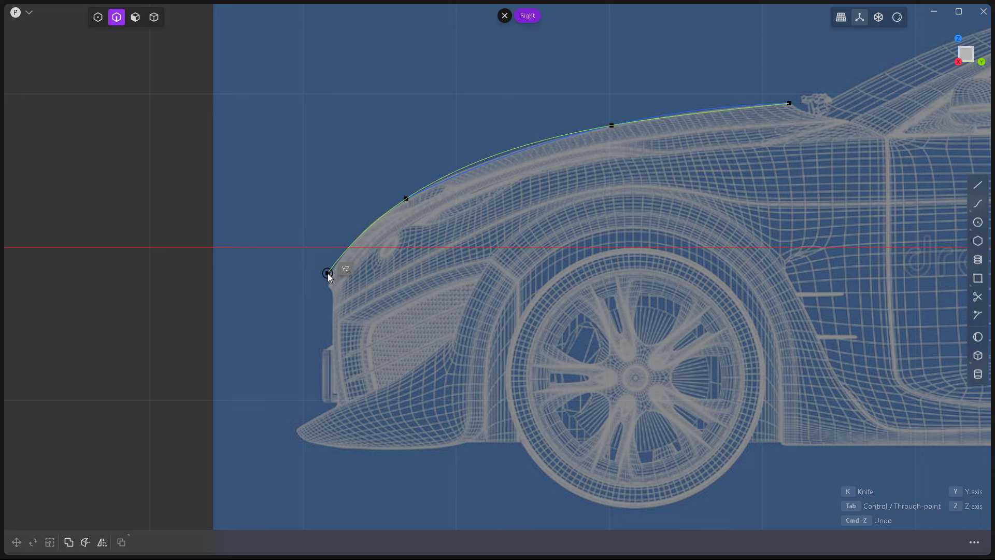
{"action": "left_click", "coordinate": [327, 272]}
{"action": "right_click", "coordinate": [328, 273]}
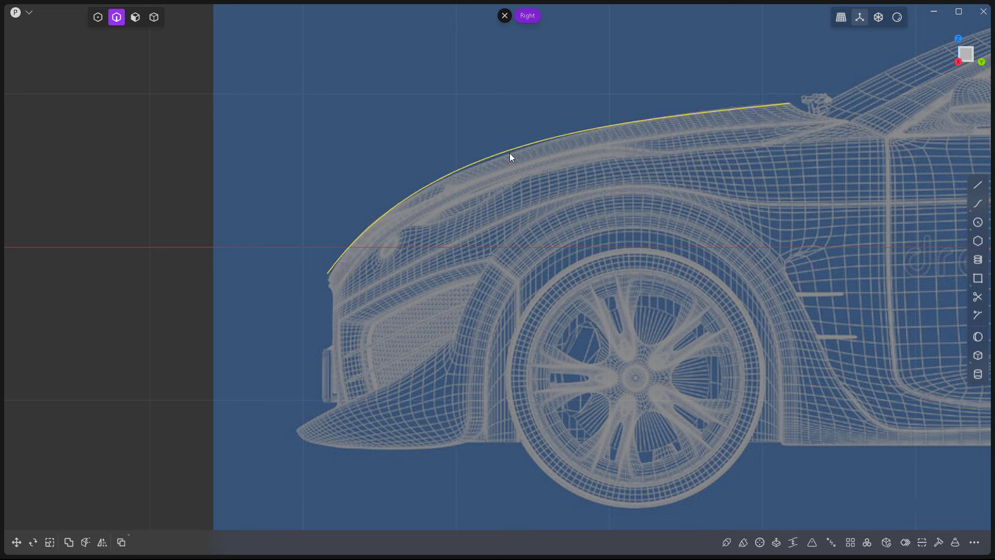
- Adjust the two middle control points of the upper hood spline to fit the blueprint's hood outline
{"action": "key", "text": "1"}
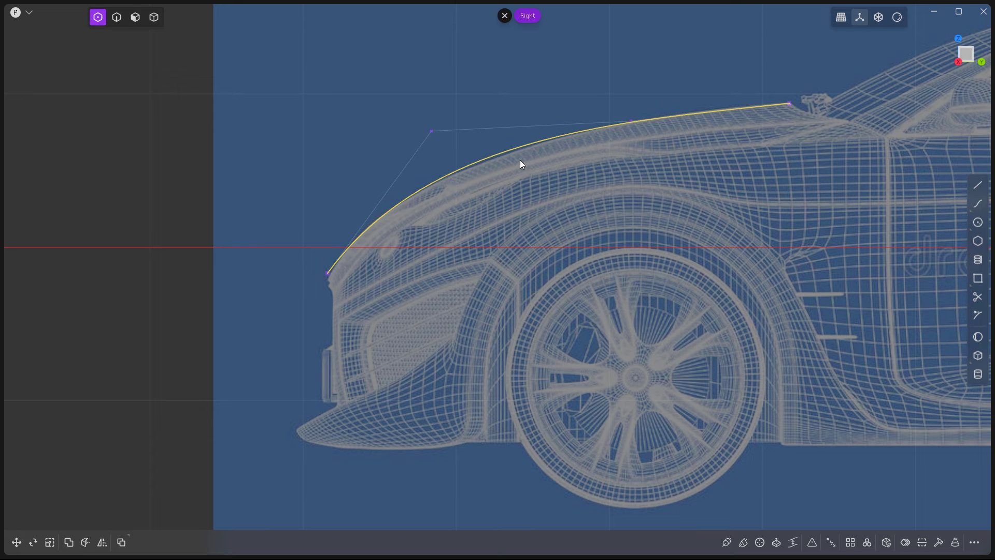
{"action": "left_click_drag", "start_coordinate": [431, 129], "coordinate": [434, 135]}
{"action": "left_click", "coordinate": [590, 139]}
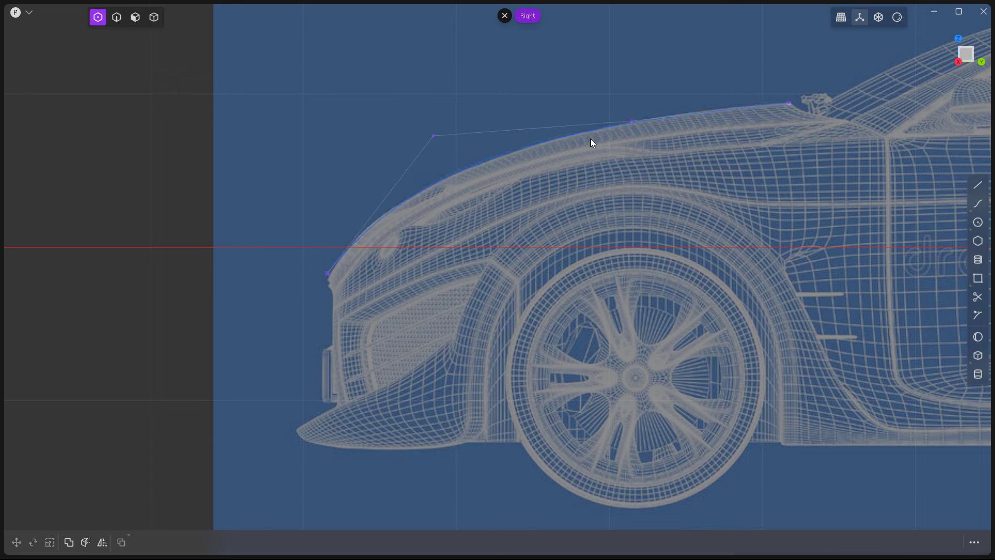
{"action": "left_click", "coordinate": [632, 123]}
{"action": "left_click_drag", "start_coordinate": [631, 120], "coordinate": [632, 117]}
{"action": "left_click", "coordinate": [472, 138]}
{"action": "left_click_drag", "start_coordinate": [434, 134], "coordinate": [413, 149]}
{"action": "key", "text": "2"}
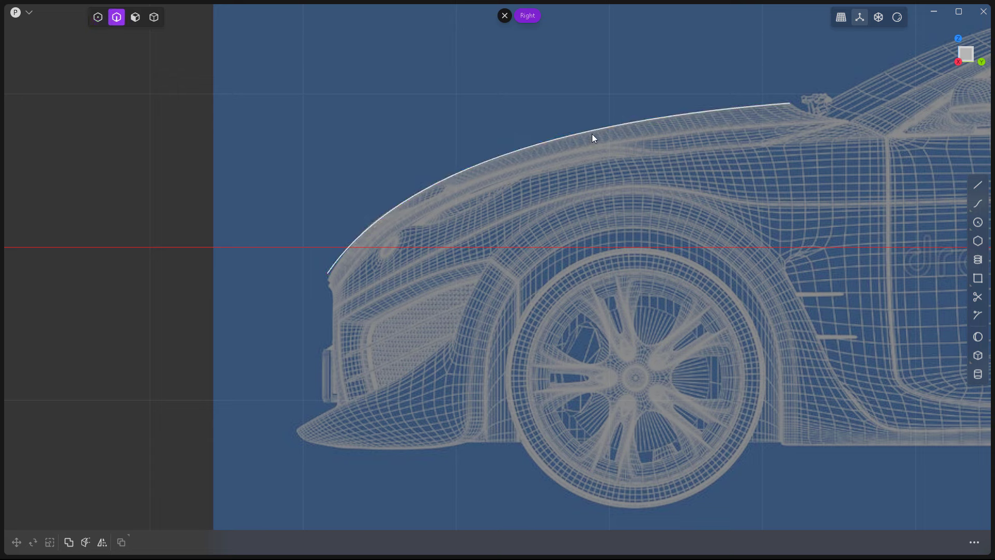
- Draw a second four-point spline along the hood's side edge, from the windshield pillar base forward to the nose
{"action": "left_click", "coordinate": [977, 204]}
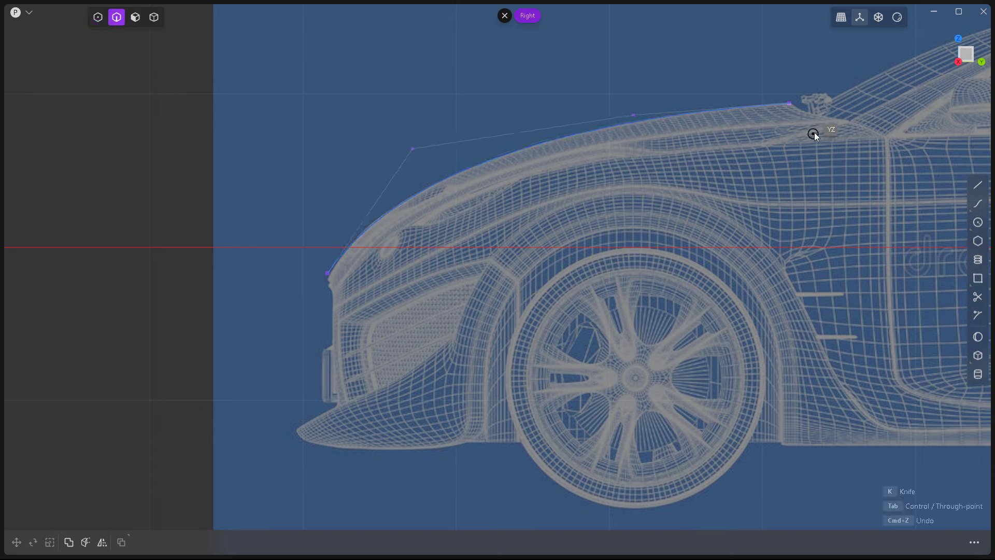
{"action": "left_click", "coordinate": [846, 121]}
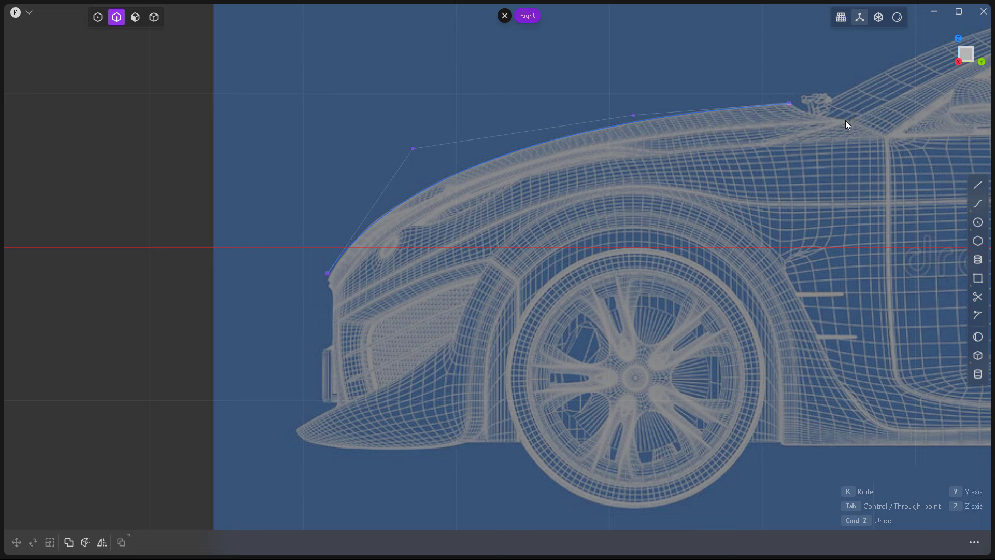
{"action": "left_click", "coordinate": [635, 139]}
{"action": "left_click", "coordinate": [426, 206]}
{"action": "double_click", "coordinate": [341, 272]}
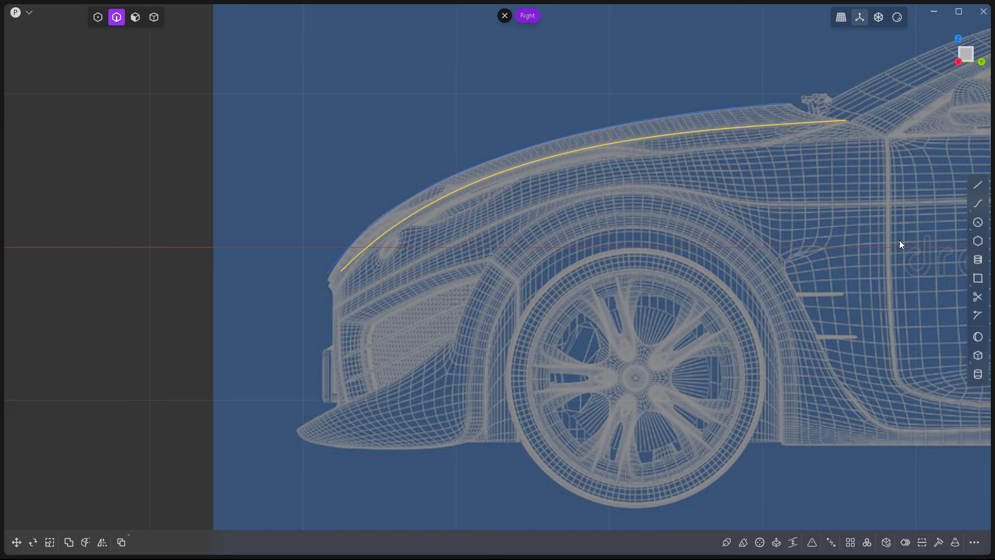
- Draw a three-point spline along the fender crease, from the door's front edge over the wheel arch to the nose
{"action": "left_click", "coordinate": [978, 203]}
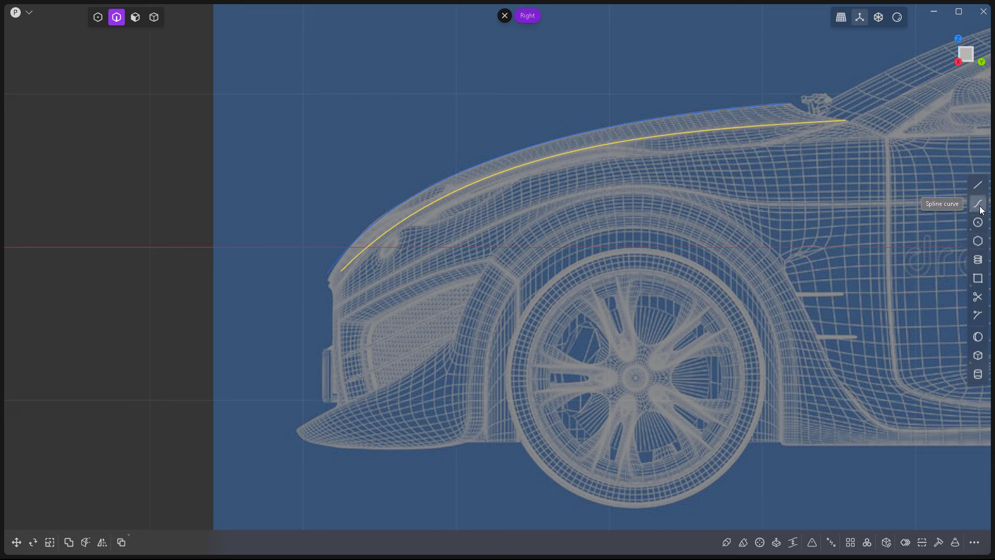
{"action": "left_click", "coordinate": [882, 202]}
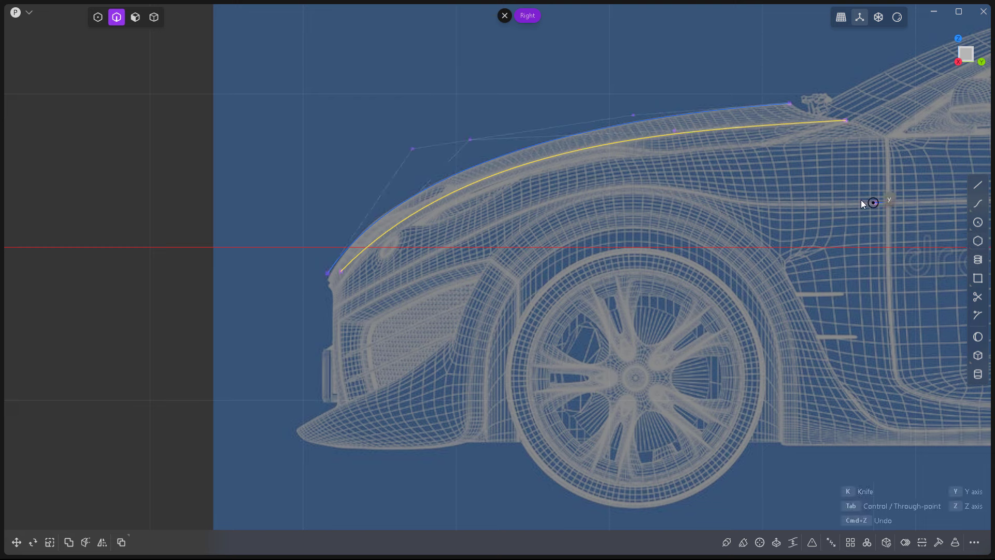
{"action": "left_click", "coordinate": [617, 202]}
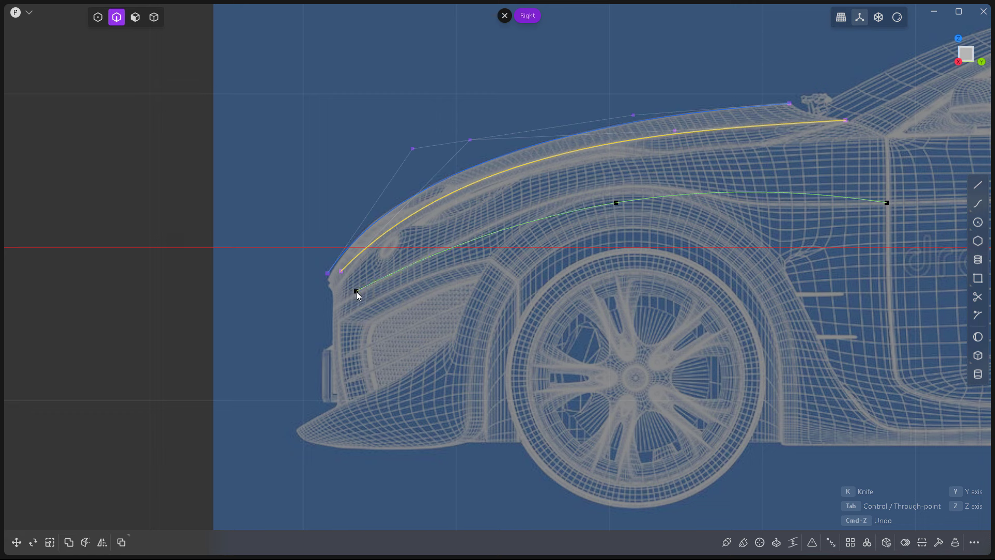
{"action": "left_click", "coordinate": [356, 292]}
- Shift the fender spline's front control point up and forward to match the crease on the blueprint
{"action": "key", "text": "1"}
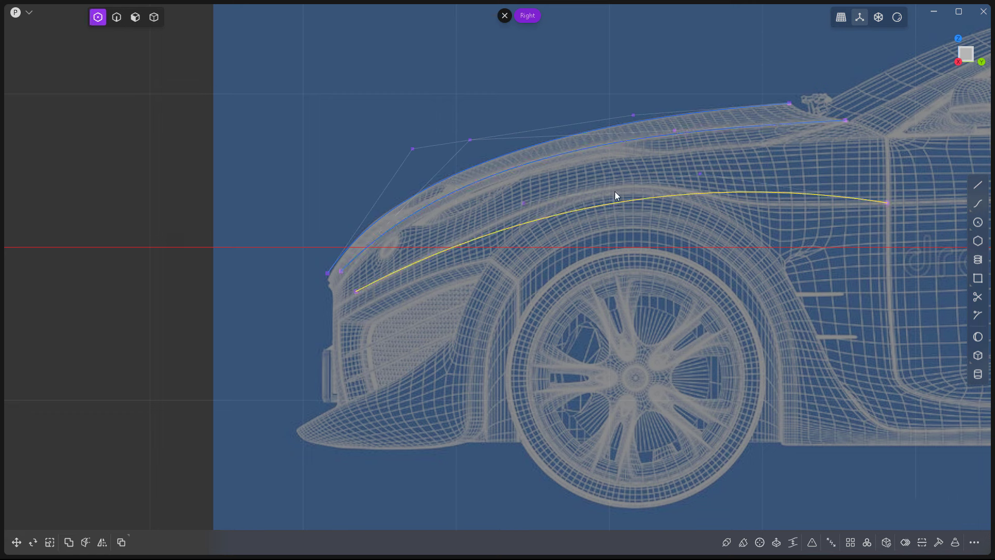
{"action": "left_click_drag", "start_coordinate": [524, 202], "coordinate": [507, 189]}
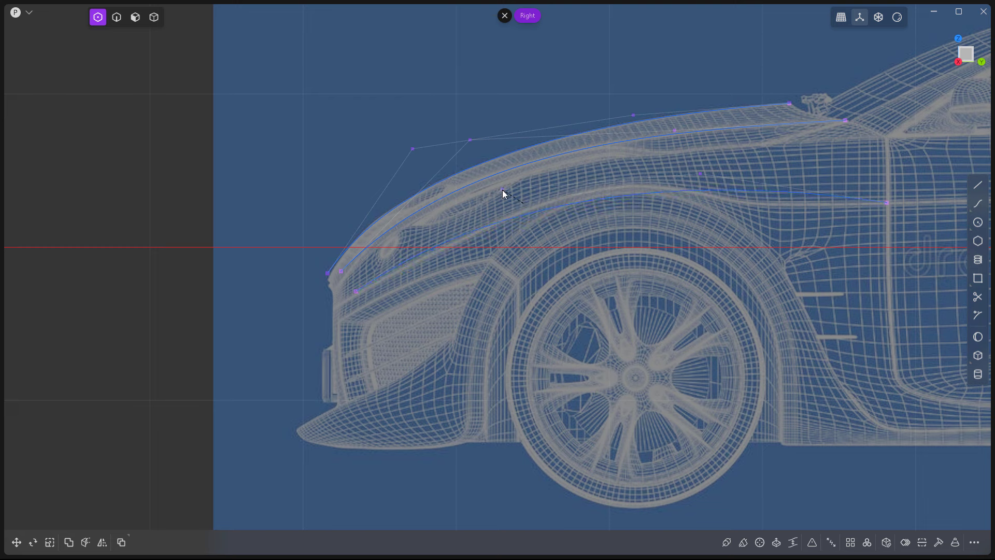
{"action": "key", "text": "2"}
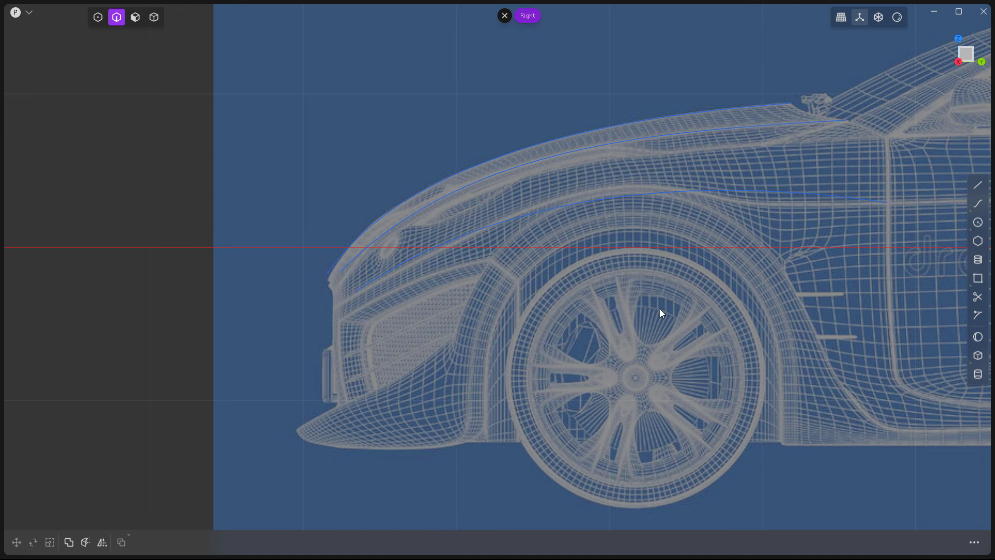
- Hide the side-view blueprint image Empty 0, leaving only the curves in view
{"action": "scroll", "coordinate": [530, 205], "scroll_direction": "down", "scroll_amount": 2}
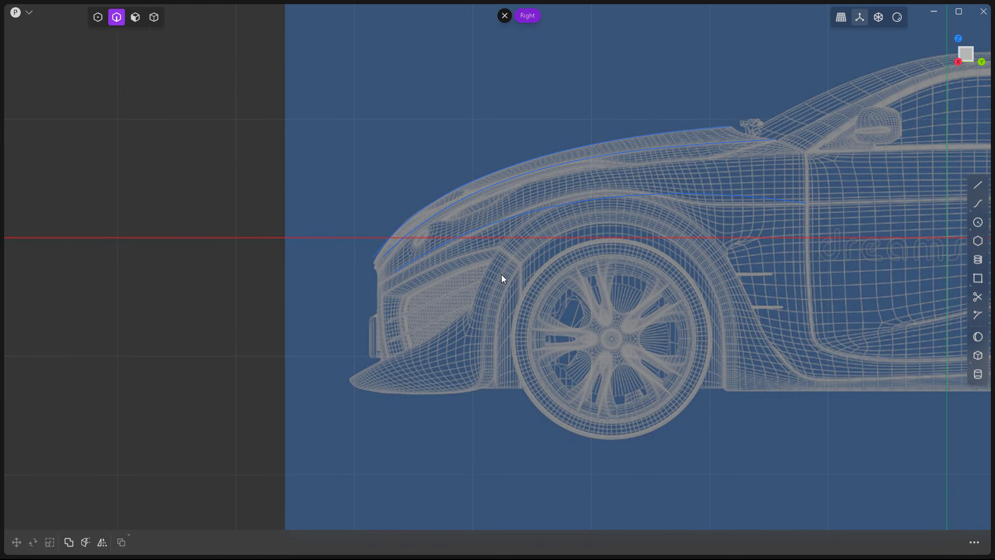
{"action": "key", "text": "Tab"}
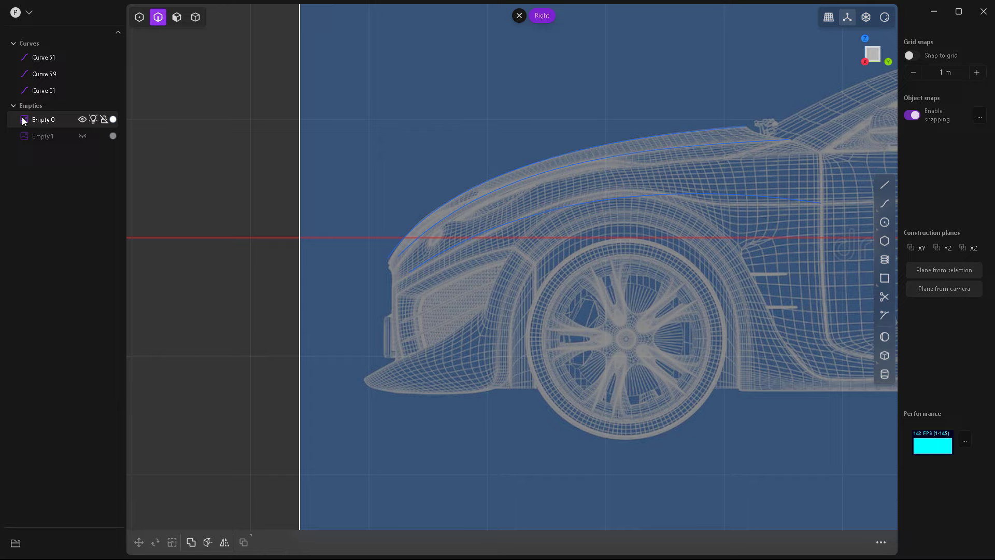
{"action": "left_click", "coordinate": [82, 119]}
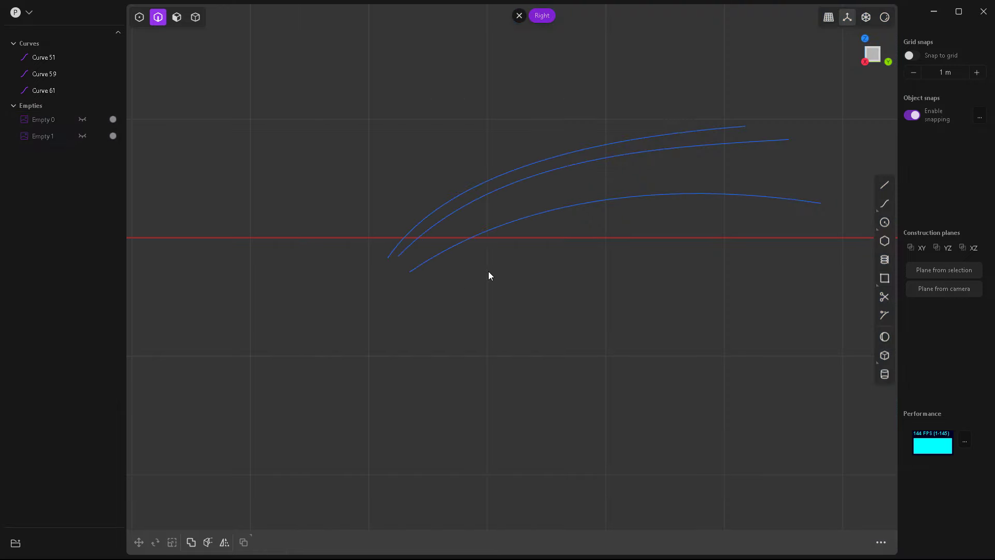
- Move the hood side-edge curve and the fender curve together about 1.94 m outward along X
{"action": "middle_click_drag", "start_coordinate": [393, 277], "coordinate": [567, 300]}
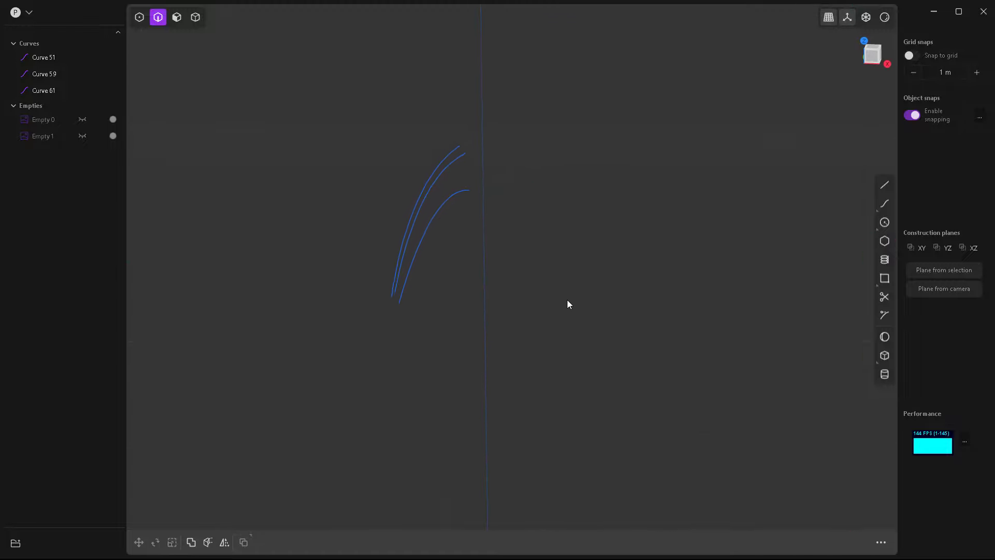
{"action": "left_click", "coordinate": [440, 206]}
{"action": "left_click", "coordinate": [439, 193]}
{"action": "middle_click_drag", "start_coordinate": [437, 218], "coordinate": [470, 233]}
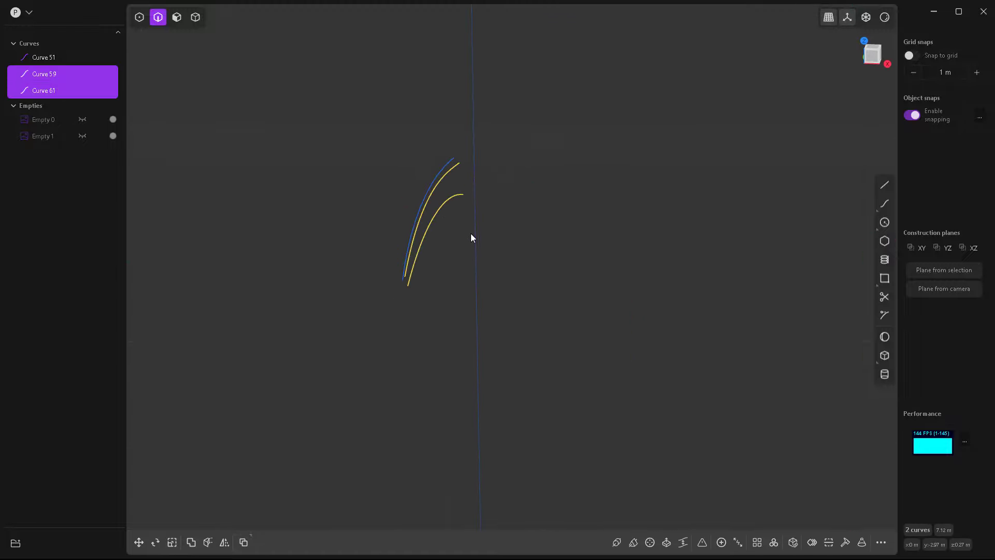
{"action": "key", "text": "g"}
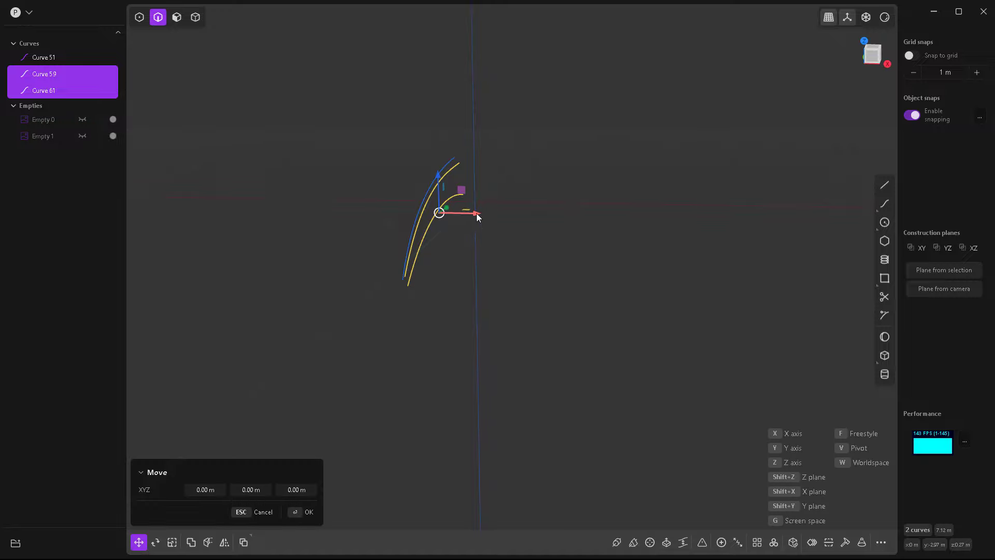
{"action": "left_click_drag", "start_coordinate": [476, 213], "coordinate": [618, 220]}
{"action": "middle_click_drag", "start_coordinate": [618, 220], "coordinate": [469, 303]}
{"action": "left_click_drag", "start_coordinate": [622, 224], "coordinate": [617, 224]}
{"action": "middle_click_drag", "start_coordinate": [511, 275], "coordinate": [518, 220]}
{"action": "left_click_drag", "start_coordinate": [620, 216], "coordinate": [622, 218]}
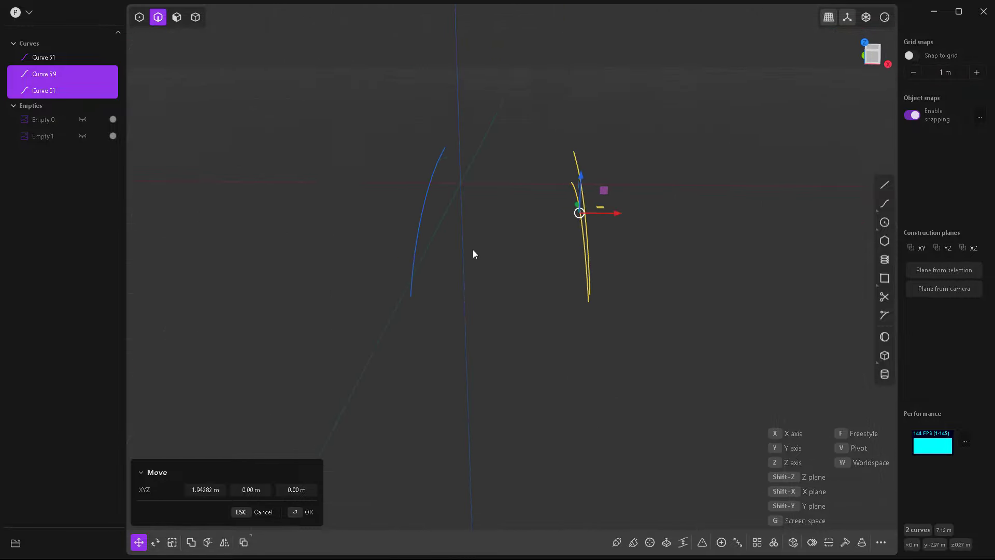
{"action": "middle_click_drag", "start_coordinate": [473, 250], "coordinate": [496, 263]}
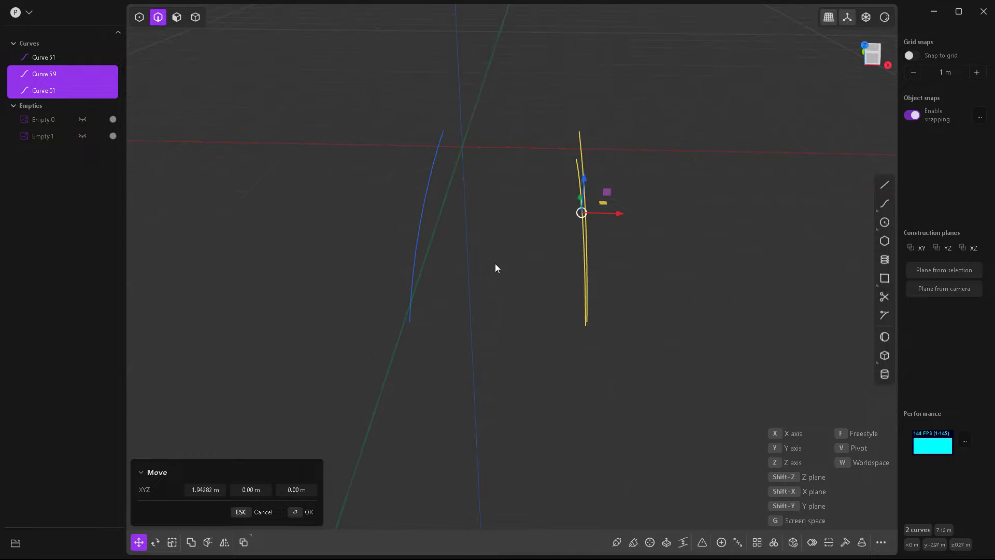
{"action": "left_click", "coordinate": [620, 261]}
- Move the fender curve alone about 0.44 m further outward along X
{"action": "middle_click_drag", "start_coordinate": [626, 261], "coordinate": [576, 261]}
{"action": "left_click", "coordinate": [591, 231]}
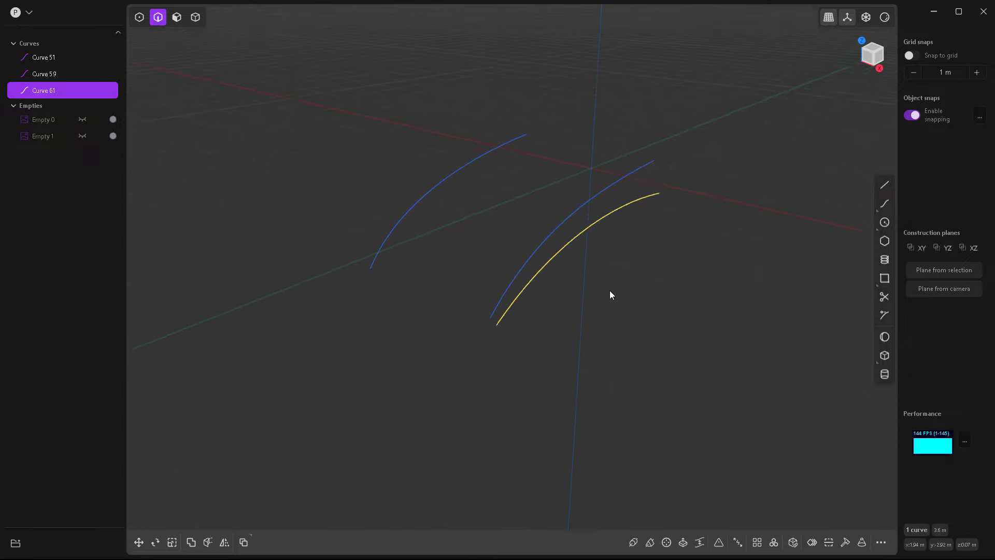
{"action": "middle_click_drag", "start_coordinate": [608, 294], "coordinate": [651, 285]}
{"action": "key", "text": "g"}
{"action": "left_click_drag", "start_coordinate": [620, 229], "coordinate": [651, 239]}
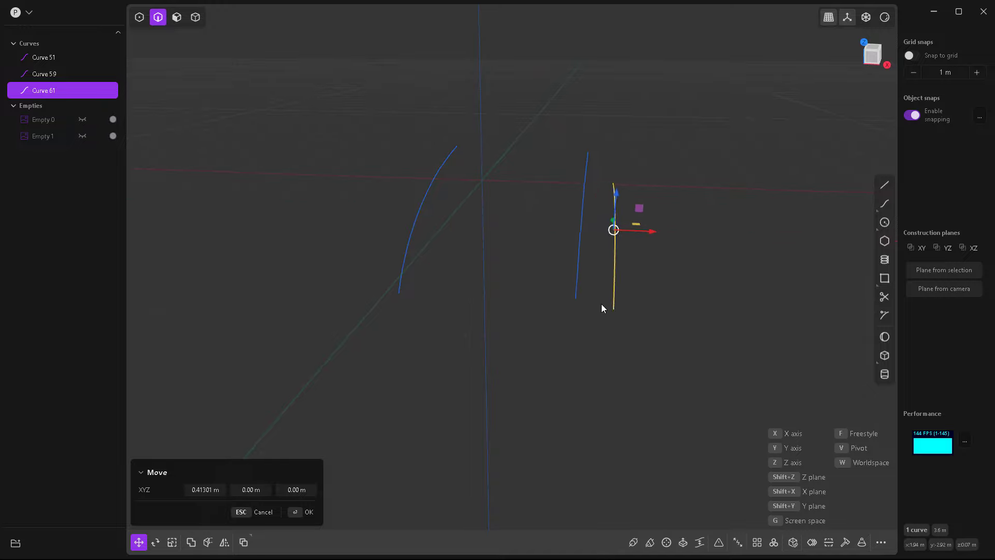
{"action": "middle_click_drag", "start_coordinate": [602, 304], "coordinate": [639, 235]}
{"action": "left_click_drag", "start_coordinate": [650, 236], "coordinate": [652, 236]}
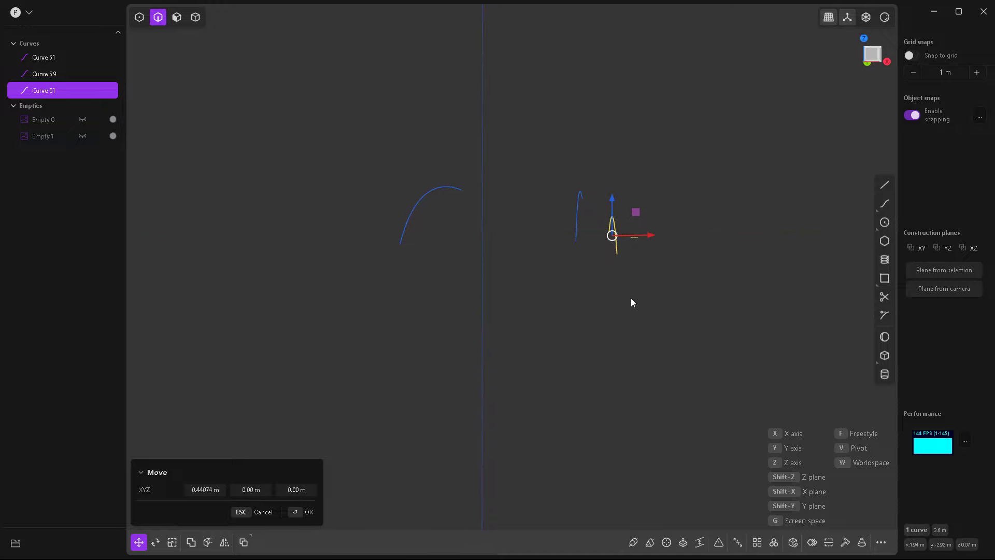
{"action": "key", "text": "KP_1"}
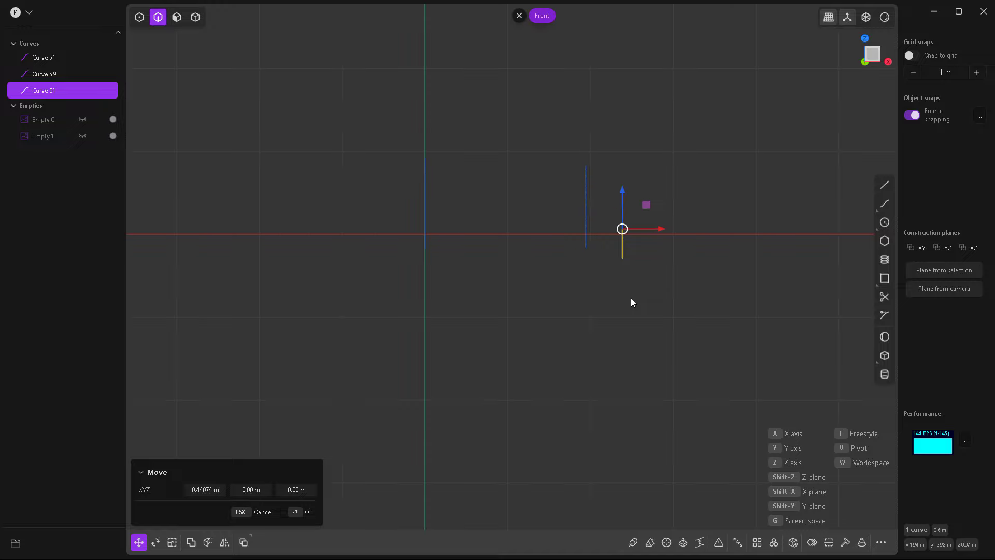
{"action": "scroll", "coordinate": [677, 241], "scroll_direction": "up", "scroll_amount": 3}
{"action": "key", "text": "Return"}
- Rotate the fender curve about 33° around the Y axis in the front view
{"action": "key", "text": "r"}
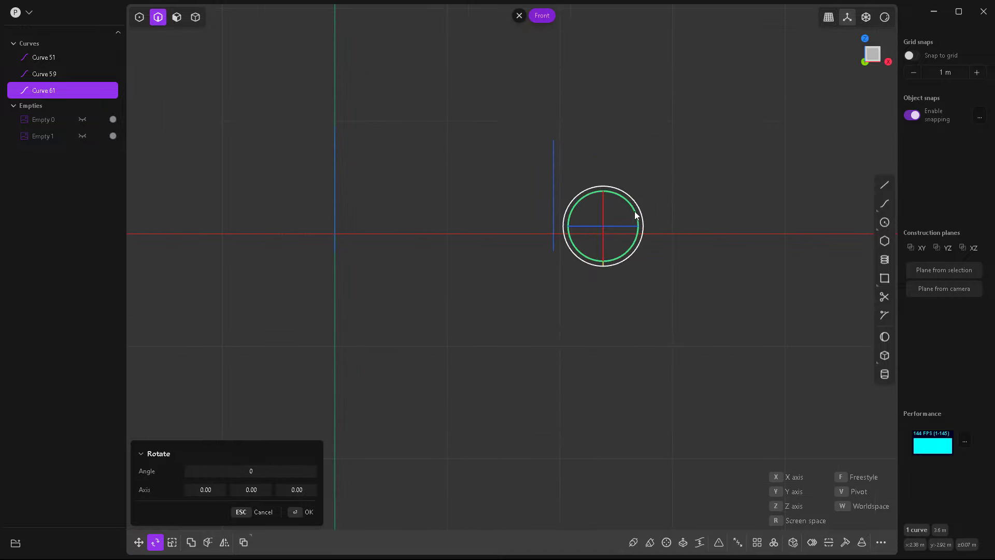
{"action": "left_click_drag", "start_coordinate": [635, 209], "coordinate": [691, 217]}
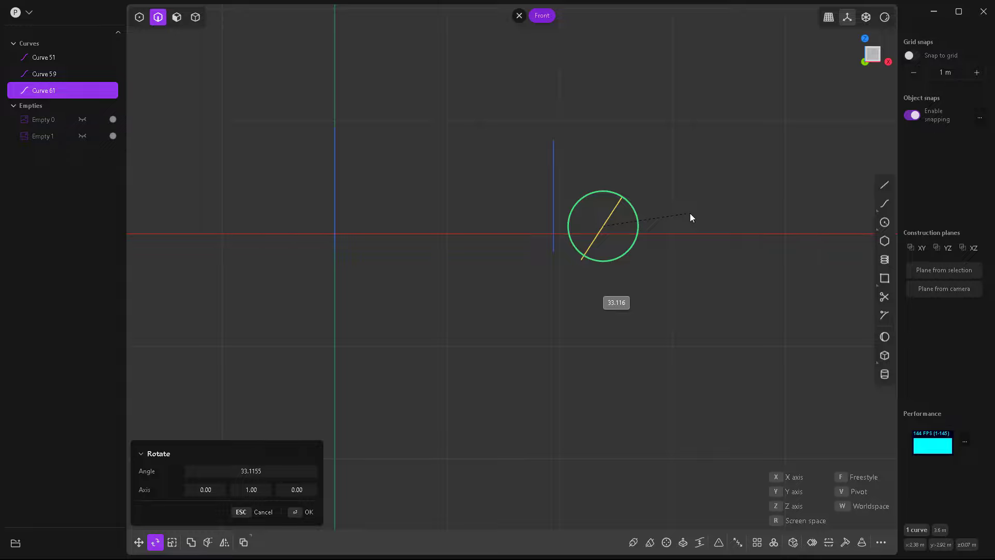
{"action": "right_click", "coordinate": [685, 237]}
- In the top view, move the hood side-edge curve's front end point inward along X to about 1.34 m
{"action": "middle_click_drag", "start_coordinate": [685, 236], "coordinate": [664, 379]}
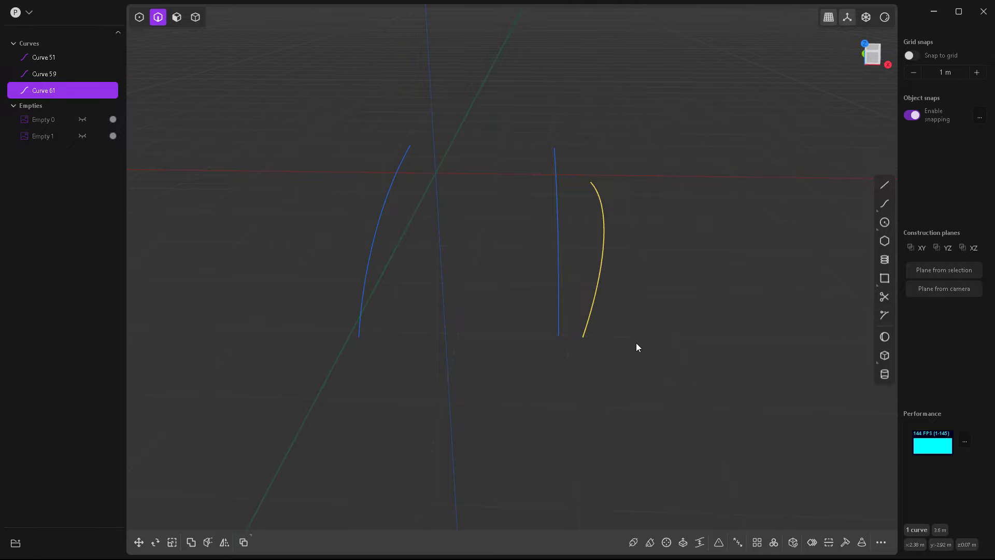
{"action": "key", "text": "1"}
{"action": "key", "text": "7"}
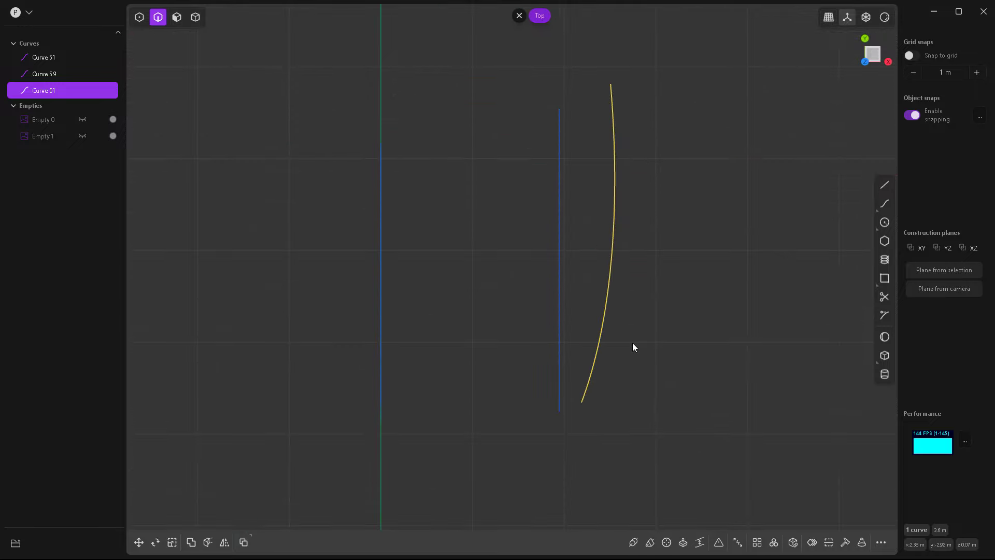
{"action": "left_click", "coordinate": [560, 366]}
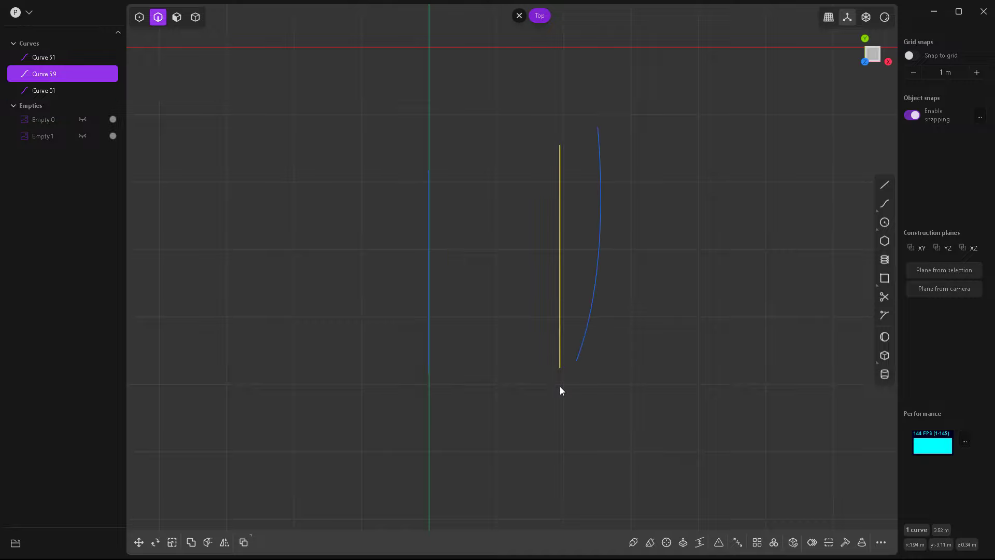
{"action": "key", "text": "1"}
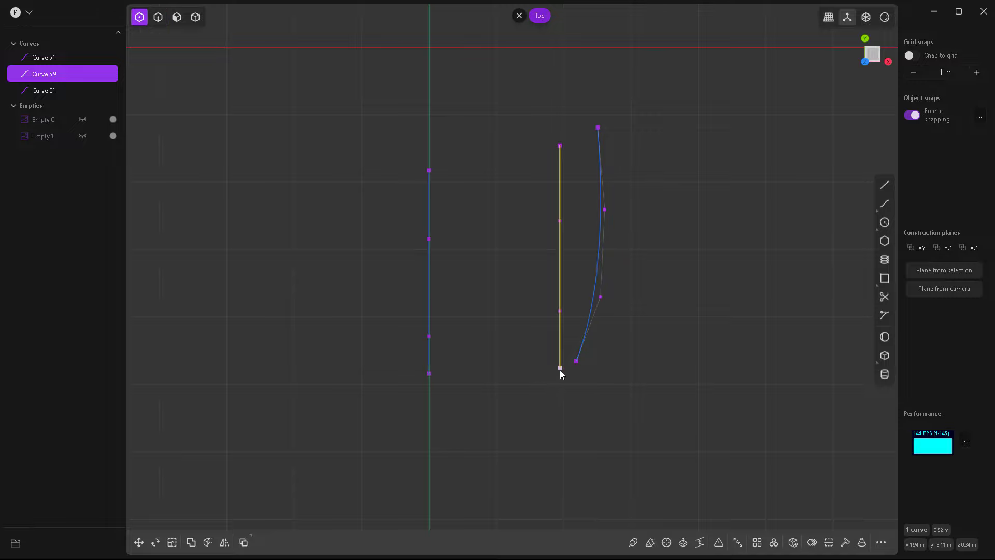
{"action": "left_click", "coordinate": [559, 369]}
{"action": "key", "text": "g"}
{"action": "left_click_drag", "start_coordinate": [596, 368], "coordinate": [556, 387]}
{"action": "key", "text": "Return"}
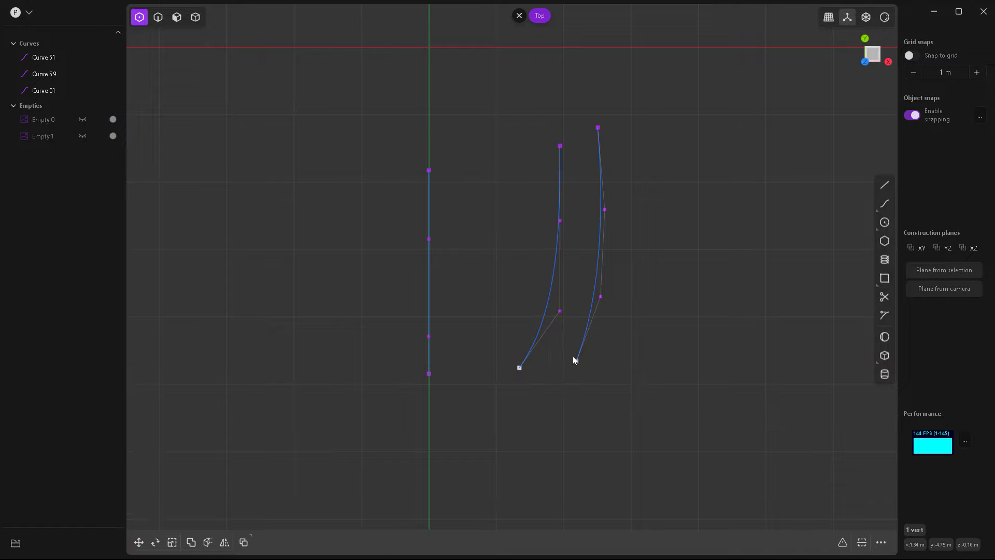
- In the top view, move the fender curve's front end point inward and slightly forward, to about 1.67 m in X
{"action": "left_click", "coordinate": [575, 359]}
{"action": "key", "text": "g"}
{"action": "left_click_drag", "start_coordinate": [614, 362], "coordinate": [581, 372]}
{"action": "key", "text": "Return"}
{"action": "middle_click_drag", "start_coordinate": [647, 419], "coordinate": [584, 312]}
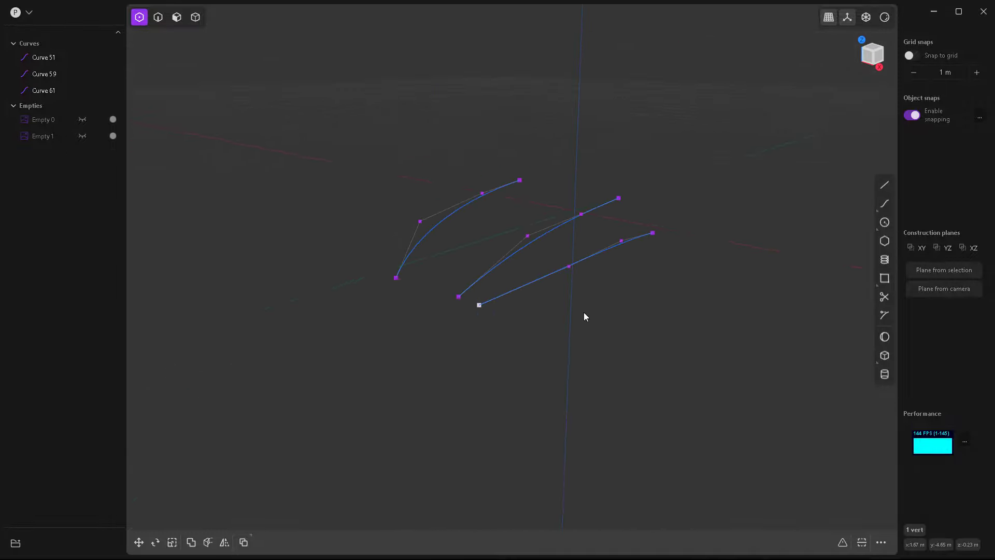
- Duplicate the fender curve and move the copy about 1.29 m straight down along Z
{"action": "key", "text": "2"}
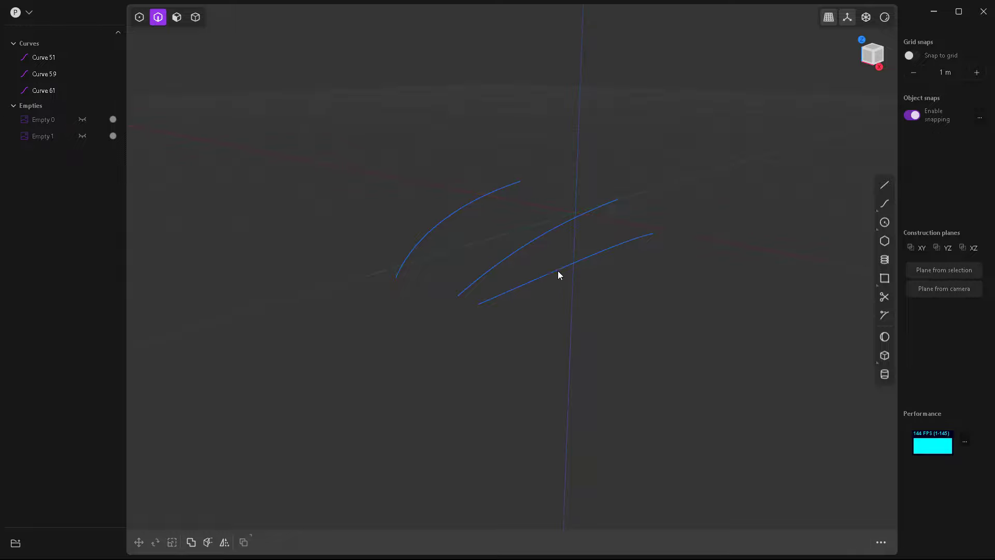
{"action": "left_click", "coordinate": [570, 267]}
{"action": "middle_click_drag", "start_coordinate": [581, 330], "coordinate": [621, 297]}
{"action": "scroll", "coordinate": [551, 285], "scroll_direction": "up", "scroll_amount": 2}
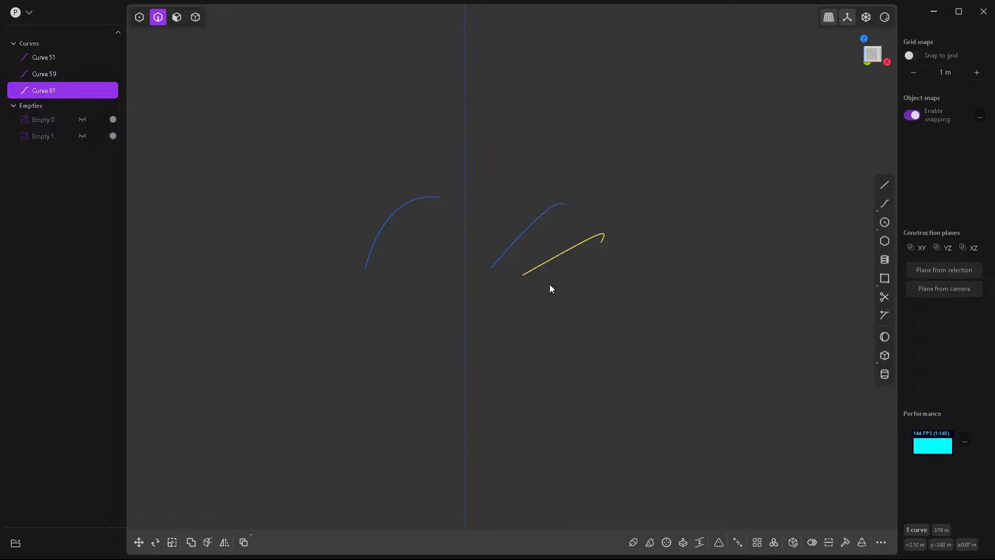
{"action": "key", "text": "1"}
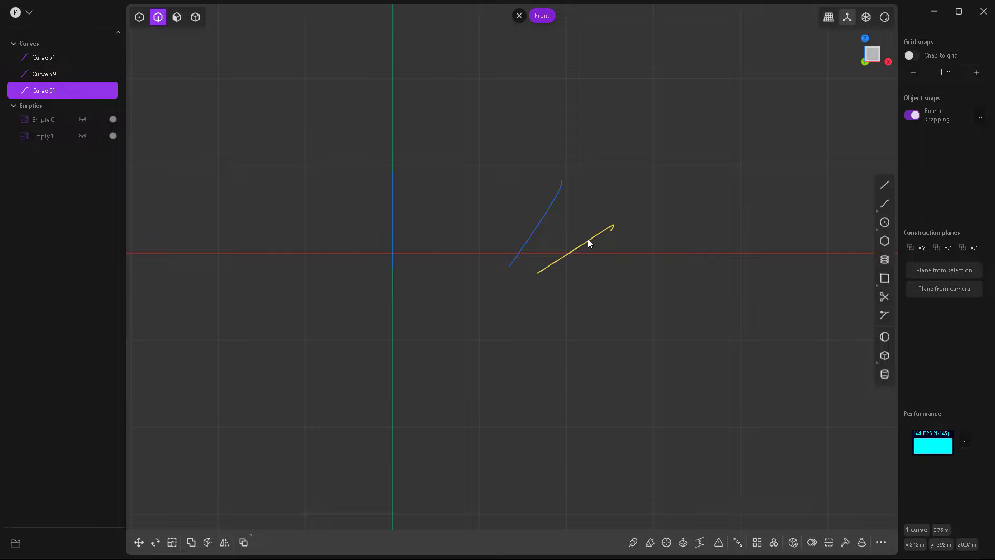
{"action": "key", "text": "ctrl+d"}
{"action": "key", "text": "z"}
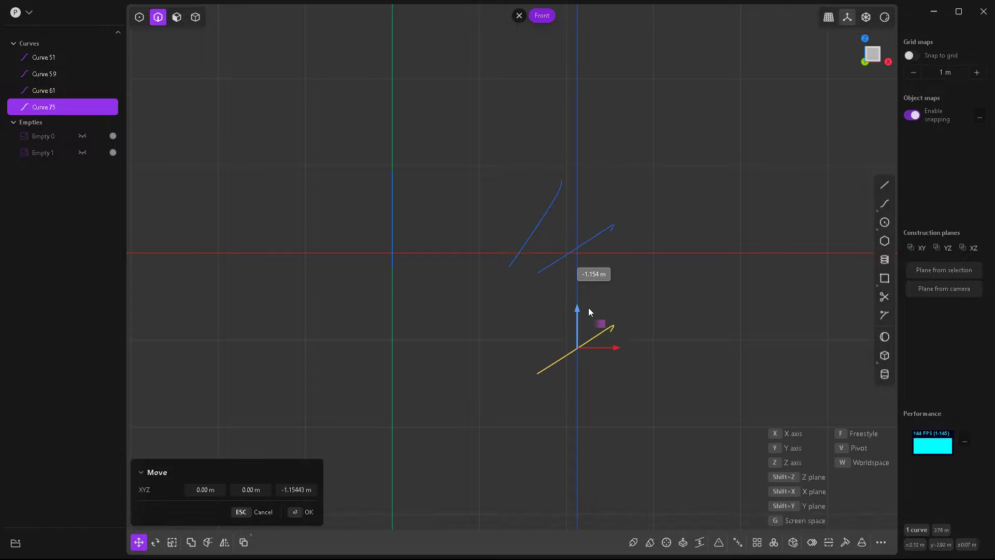
{"action": "left_click", "coordinate": [571, 397]}
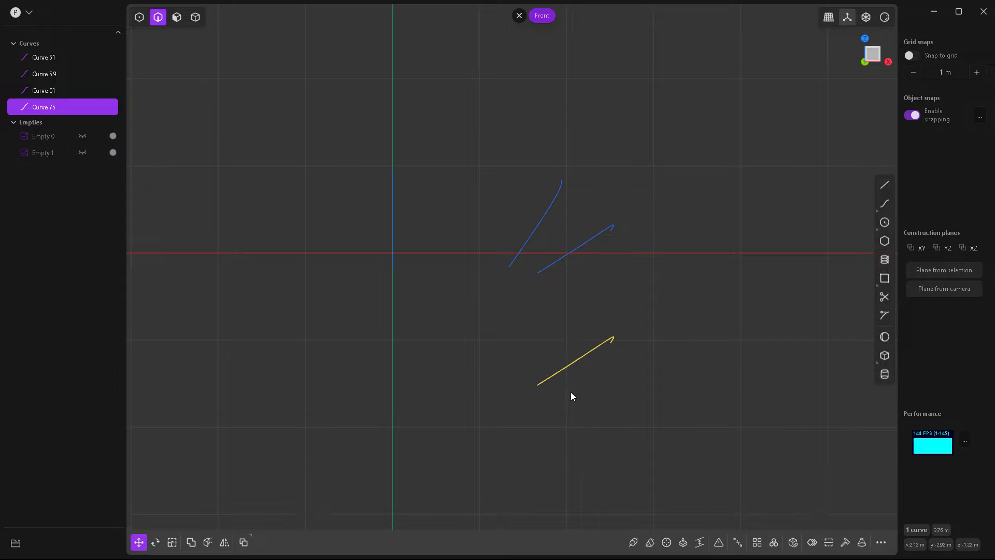
- Lower the duplicated fender curve about 0.43 m further along Z
{"action": "mouse_move", "coordinate": [572, 397]}
{"action": "middle_mouse_down"}
{"action": "mouse_move", "coordinate": [669, 397]}
{"action": "mouse_move", "coordinate": [562, 406]}
{"action": "mouse_move", "coordinate": [560, 396]}
{"action": "middle_mouse_up"}
{"action": "key", "text": "g"}
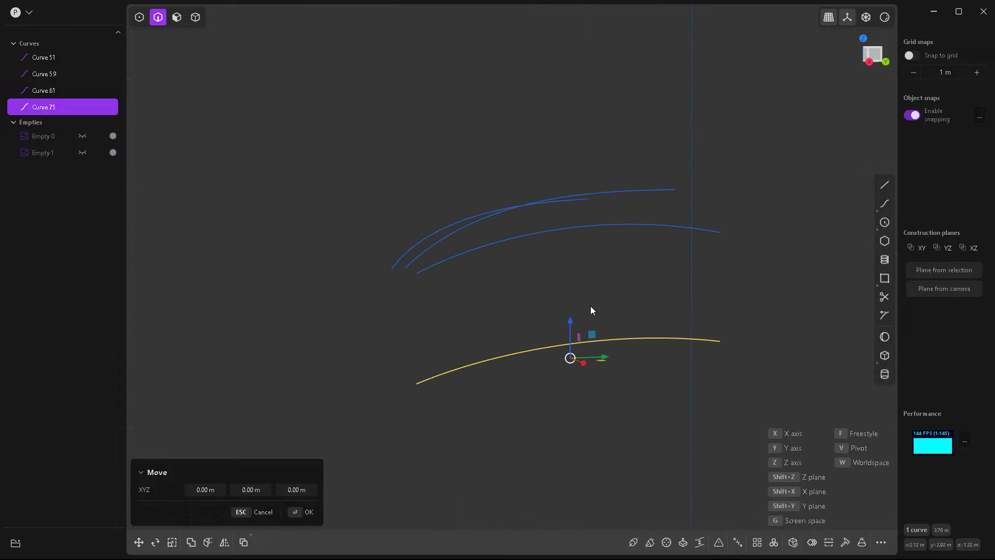
{"action": "left_click_drag", "start_coordinate": [571, 319], "coordinate": [573, 354]}
{"action": "middle_click_drag", "start_coordinate": [448, 322], "coordinate": [573, 325]}
{"action": "key", "text": "Return"}
- Flatten the lower fender copy by scaling it along Z to 0, then deselect it
{"action": "key", "text": "KP_1"}
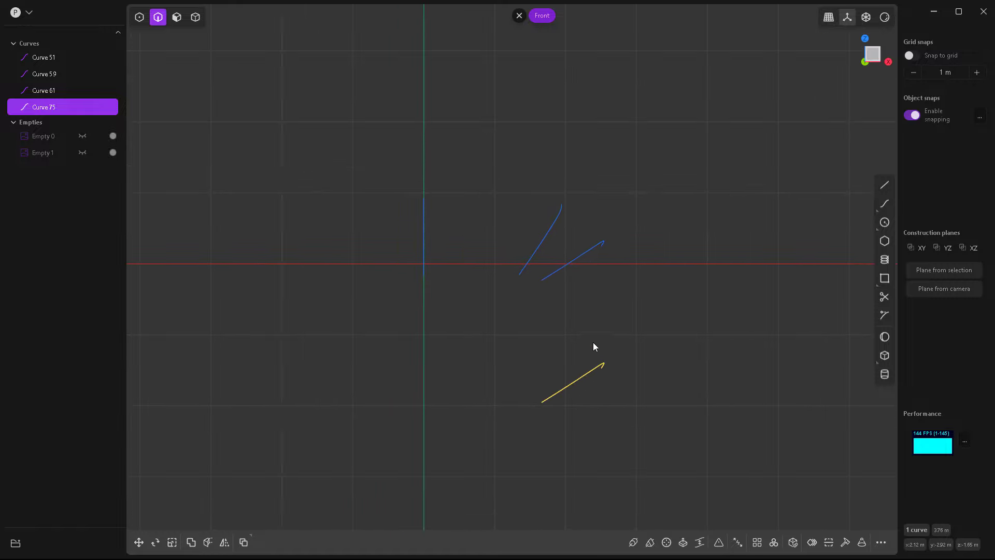
{"action": "key", "text": "s"}
{"action": "key", "text": "z"}
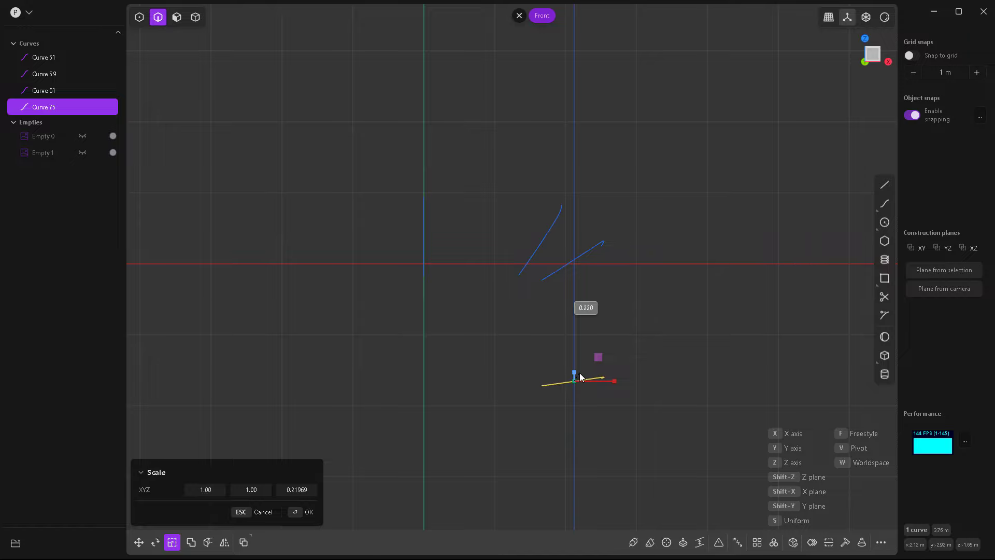
{"action": "left_click", "coordinate": [581, 377]}
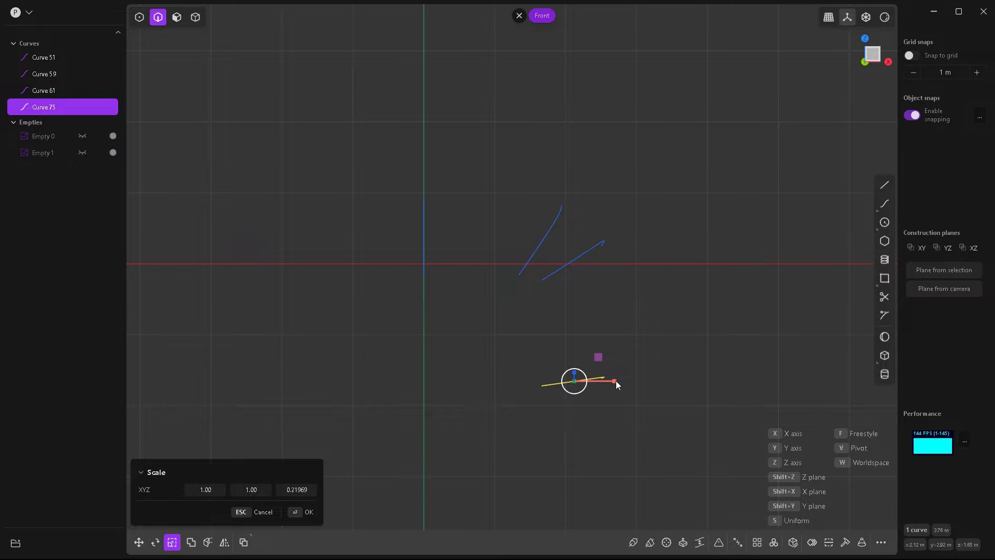
{"action": "left_click_drag", "start_coordinate": [575, 376], "coordinate": [575, 358]}
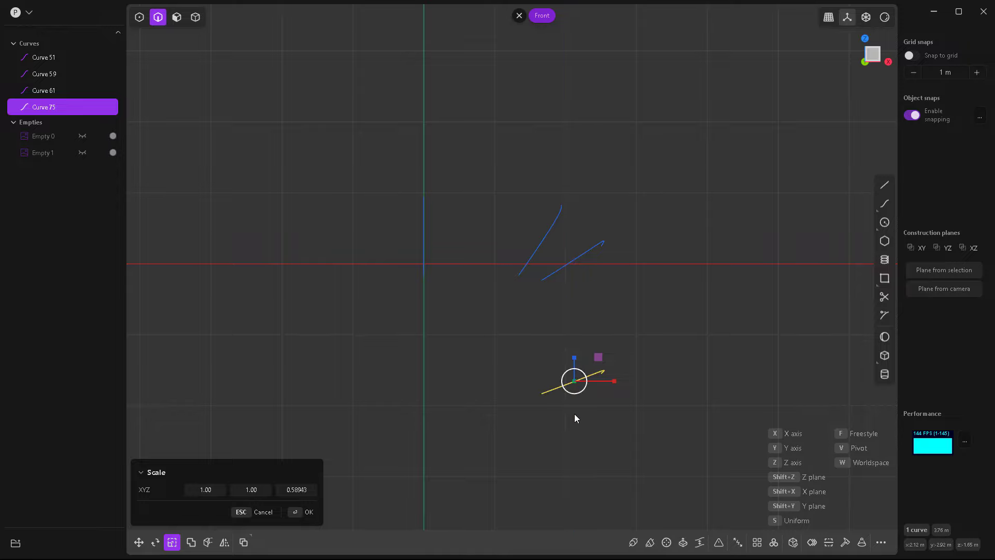
{"action": "left_click", "coordinate": [295, 489]}
{"action": "type", "text": "0"}
{"action": "key", "text": "Return"}
{"action": "middle_click_drag", "start_coordinate": [668, 412], "coordinate": [636, 420]}
{"action": "left_click", "coordinate": [586, 415]}
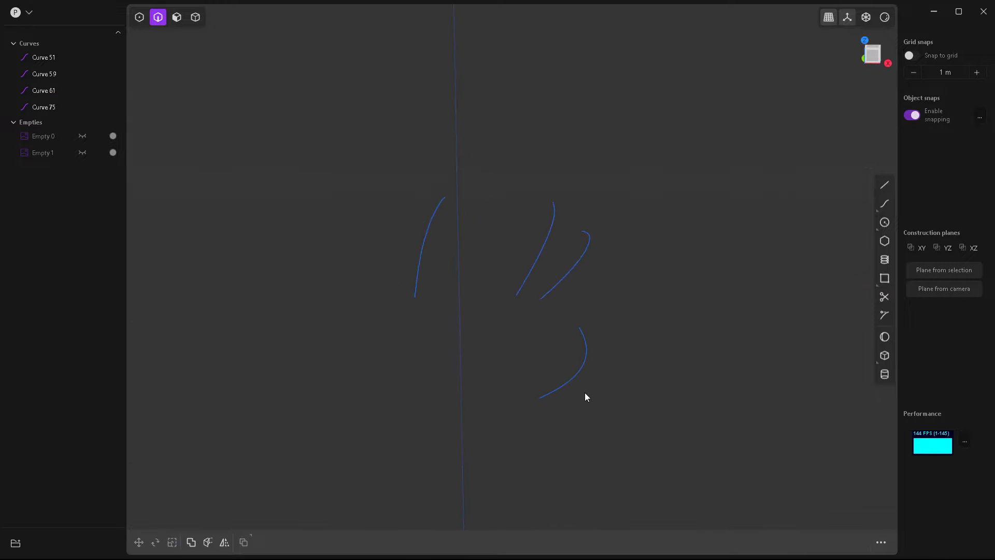
{"action": "mouse_move", "coordinate": [584, 396]}
{"action": "middle_mouse_down"}
{"action": "mouse_move", "coordinate": [605, 388]}
{"action": "mouse_move", "coordinate": [597, 392]}
{"action": "middle_mouse_up"}
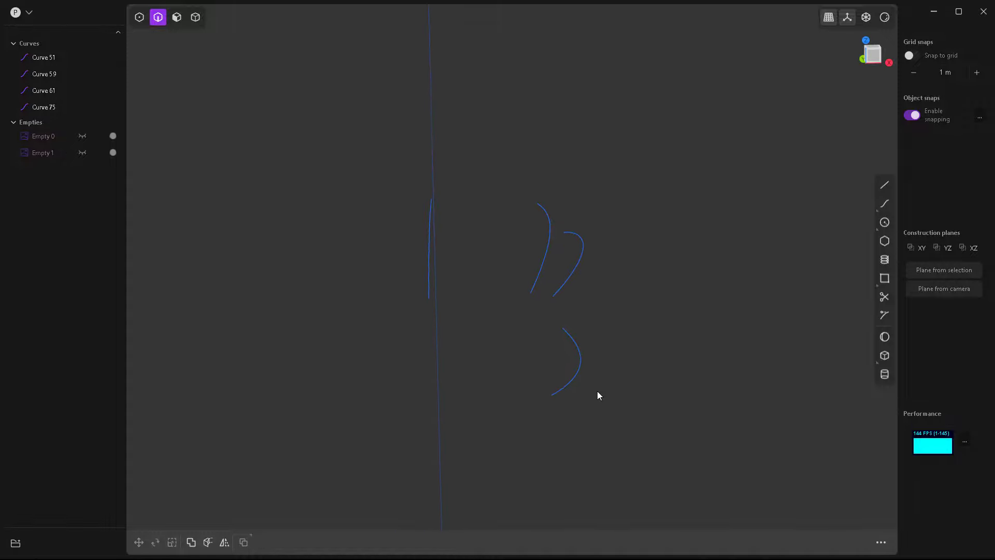
- In the front view, move the front end points of the hood side-edge and fender curves slightly downward and inward
{"action": "key", "text": "KP_1"}
{"action": "scroll", "coordinate": [439, 277], "scroll_direction": "up", "scroll_amount": 3}
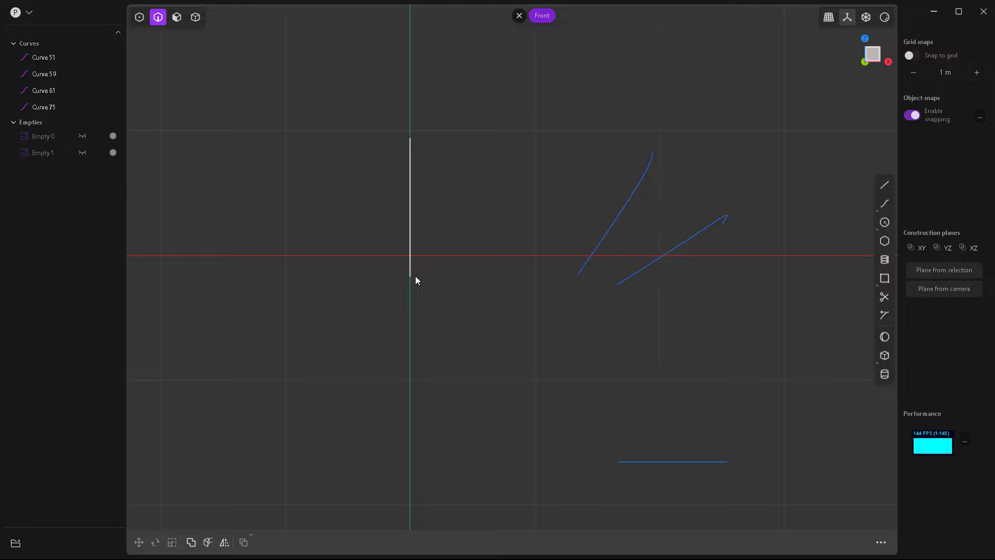
{"action": "left_click", "coordinate": [578, 274]}
{"action": "key", "text": "1"}
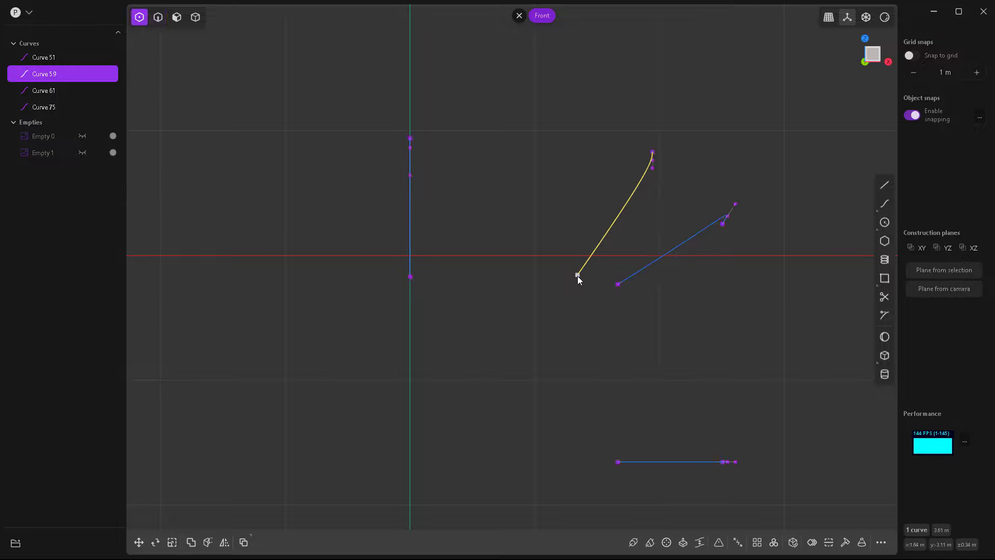
{"action": "mouse_move", "coordinate": [578, 276]}
{"action": "left_mouse_down"}
{"action": "mouse_move", "coordinate": [572, 285]}
{"action": "mouse_move", "coordinate": [612, 299]}
{"action": "left_mouse_up"}
{"action": "left_click", "coordinate": [608, 294]}
{"action": "left_click", "coordinate": [618, 284]}
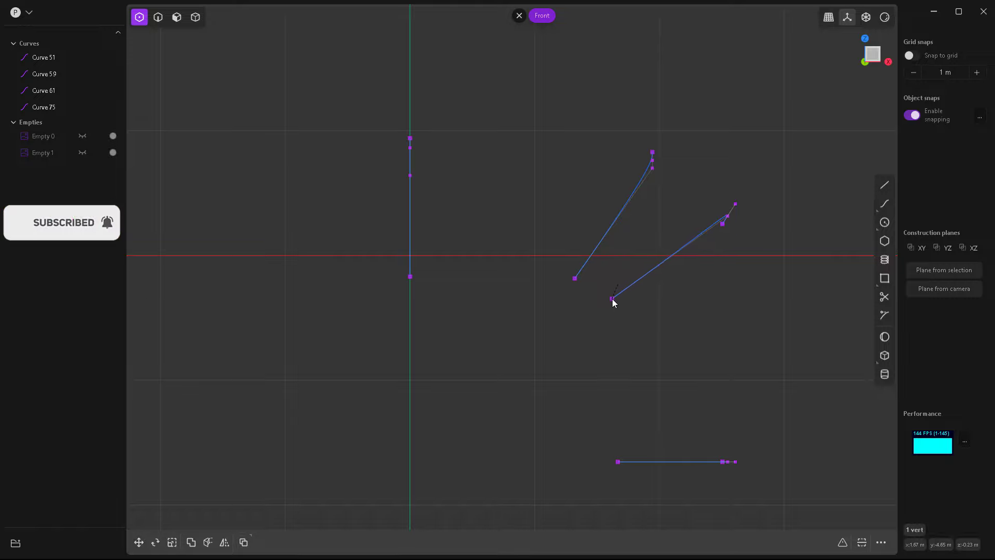
{"action": "left_click", "coordinate": [597, 335]}
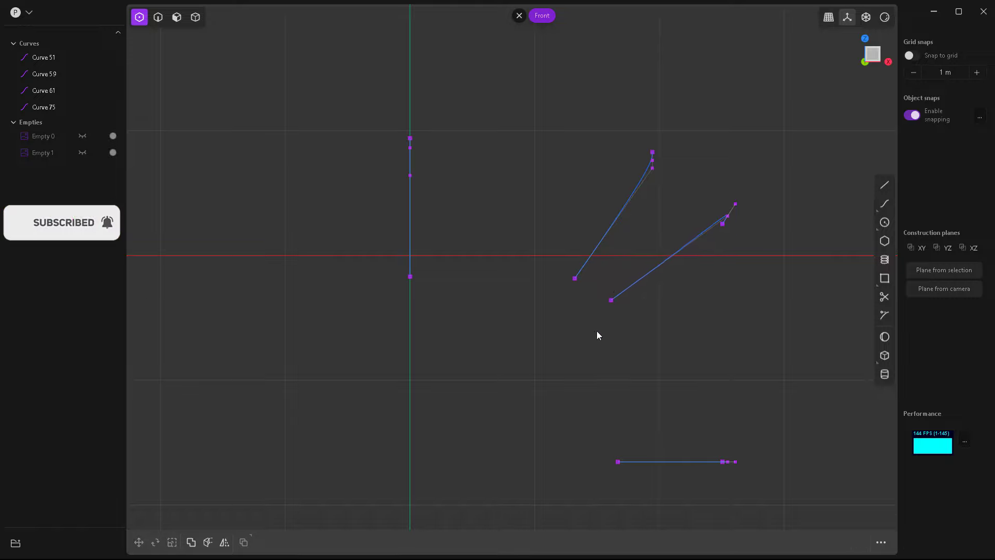
- Draw a straight line joining the front ends of the hood centre curve and the hood side-edge curve
{"action": "middle_click_drag", "start_coordinate": [557, 327], "coordinate": [507, 356]}
{"action": "key", "text": "2"}
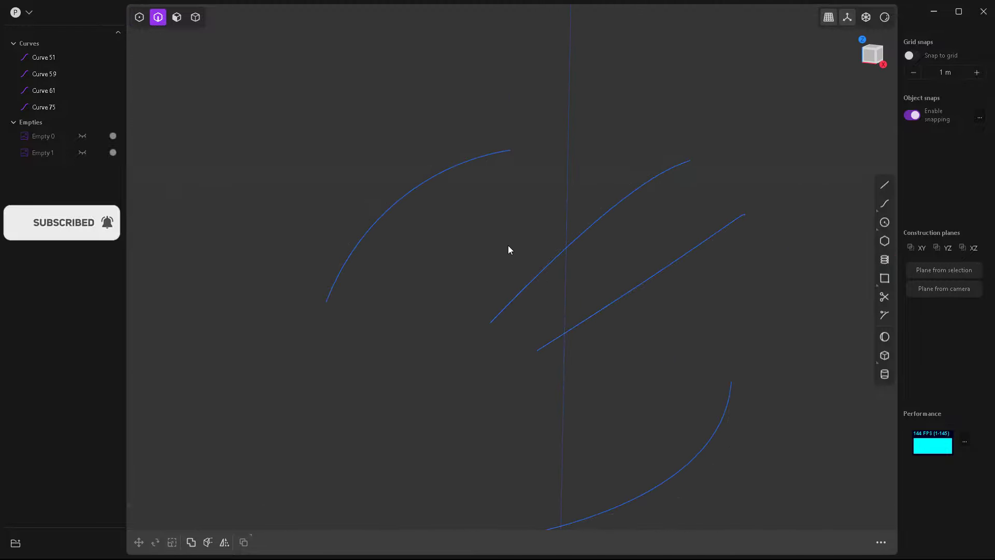
{"action": "scroll", "coordinate": [508, 245], "scroll_direction": "down", "scroll_amount": 3}
{"action": "middle_click_drag", "start_coordinate": [499, 312], "coordinate": [562, 344]}
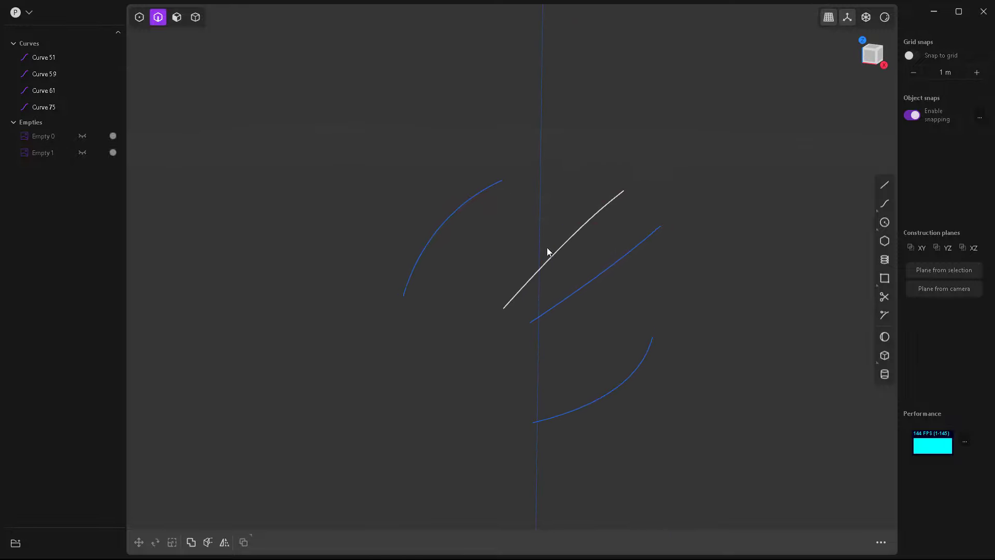
{"action": "scroll", "coordinate": [499, 334], "scroll_direction": "up", "scroll_amount": 2}
{"action": "middle_click_drag", "start_coordinate": [499, 333], "coordinate": [506, 329]}
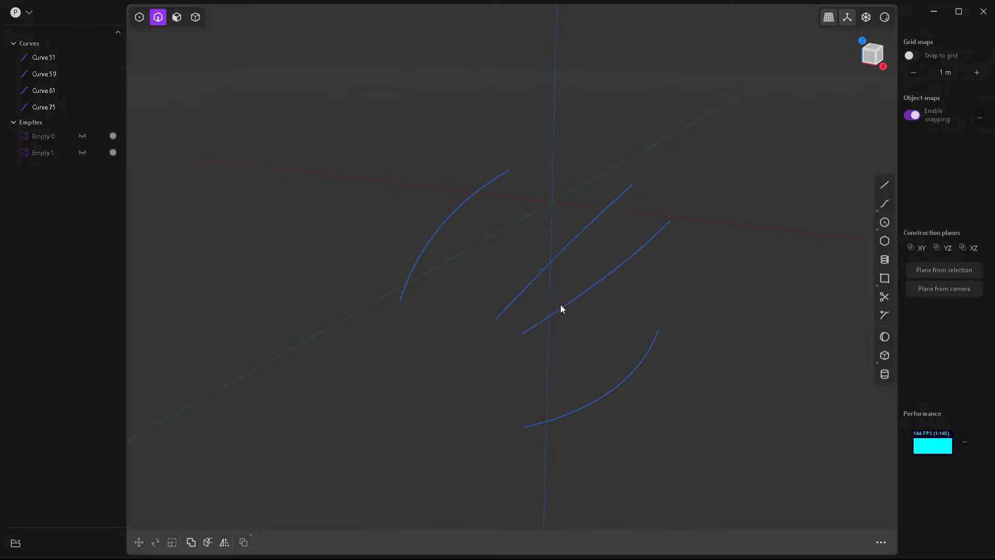
{"action": "left_click", "coordinate": [881, 186]}
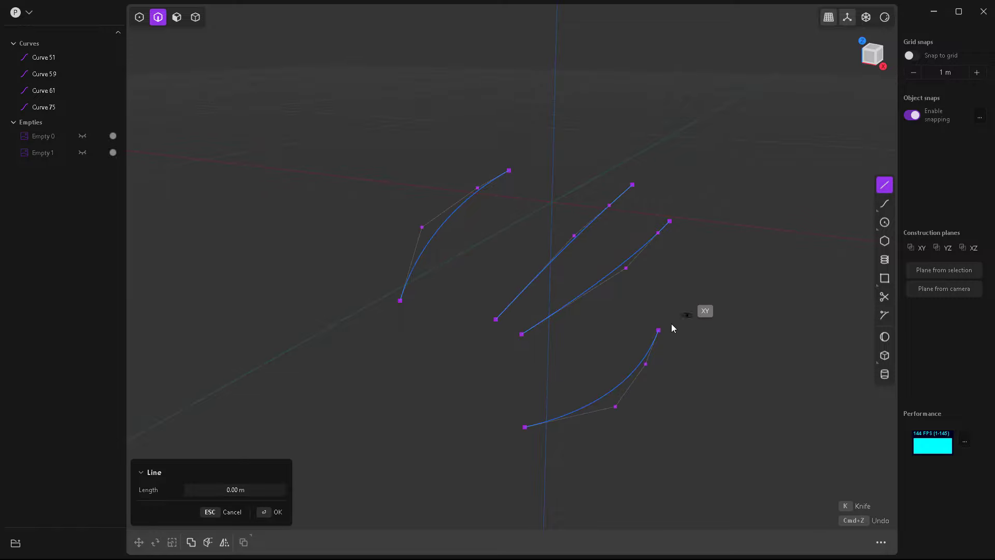
{"action": "left_click", "coordinate": [400, 300]}
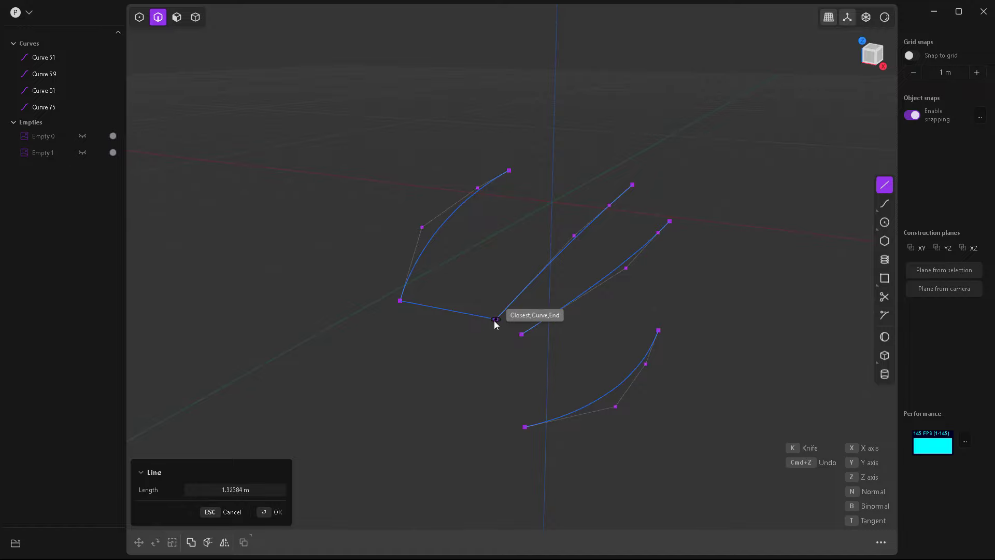
{"action": "left_click", "coordinate": [495, 321]}
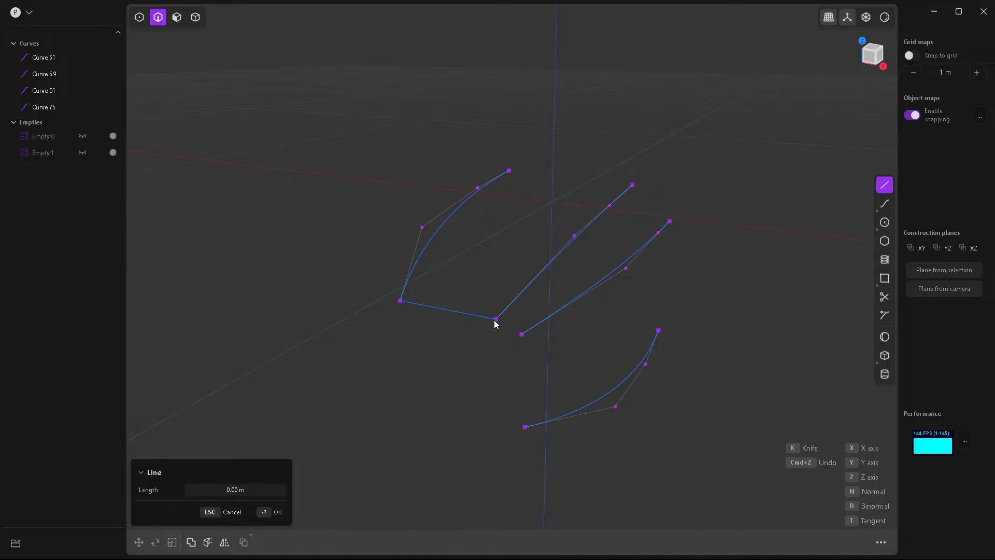
{"action": "key", "text": "Escape"}
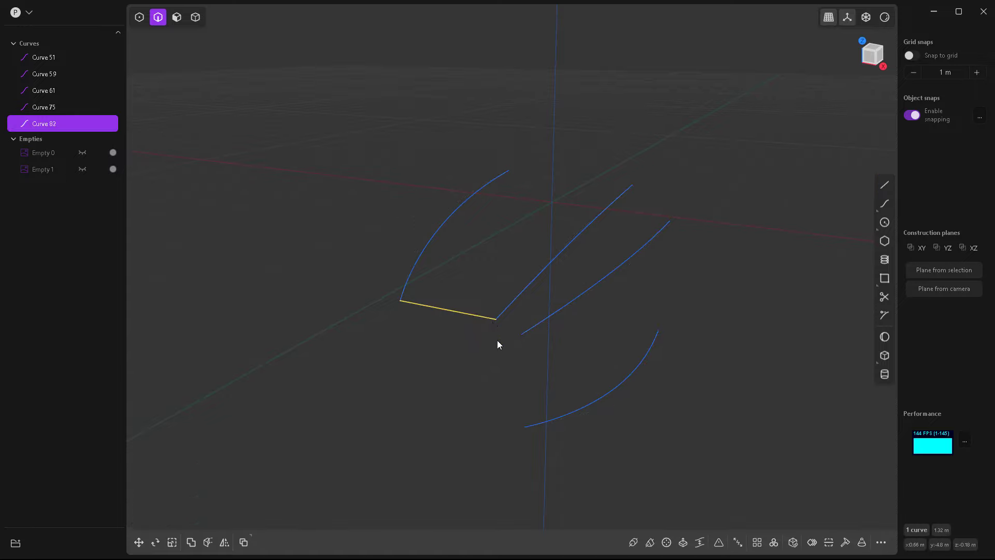
- Draw a straight line from the hood side-edge curve's front end to the fender curve's front end
{"action": "left_click", "coordinate": [885, 185]}
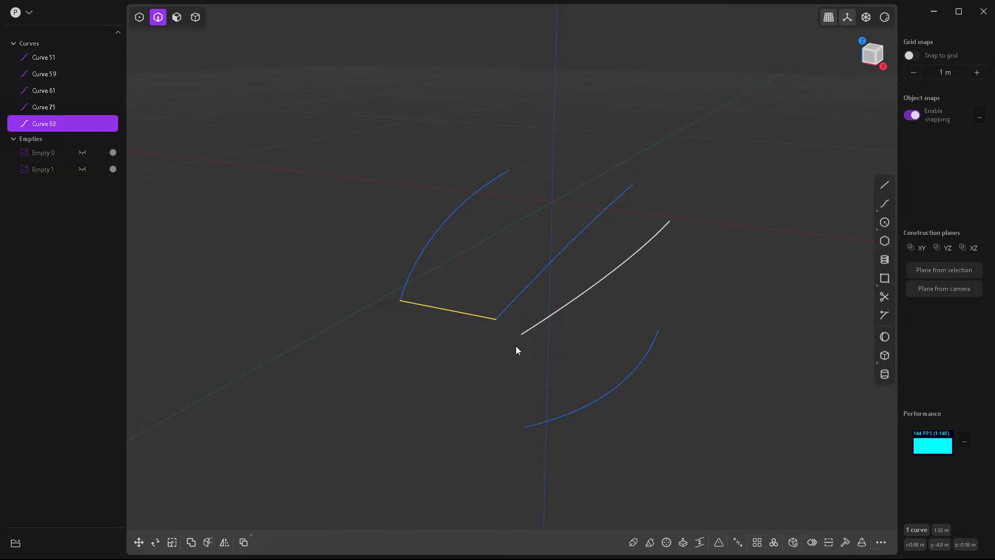
{"action": "left_click", "coordinate": [496, 319]}
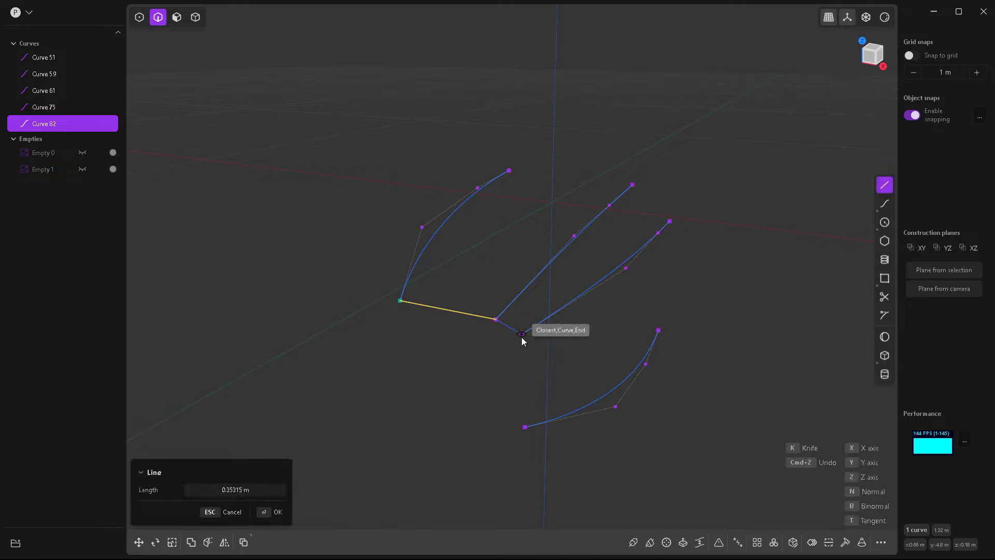
{"action": "left_click", "coordinate": [522, 335]}
{"action": "key", "text": "Return"}
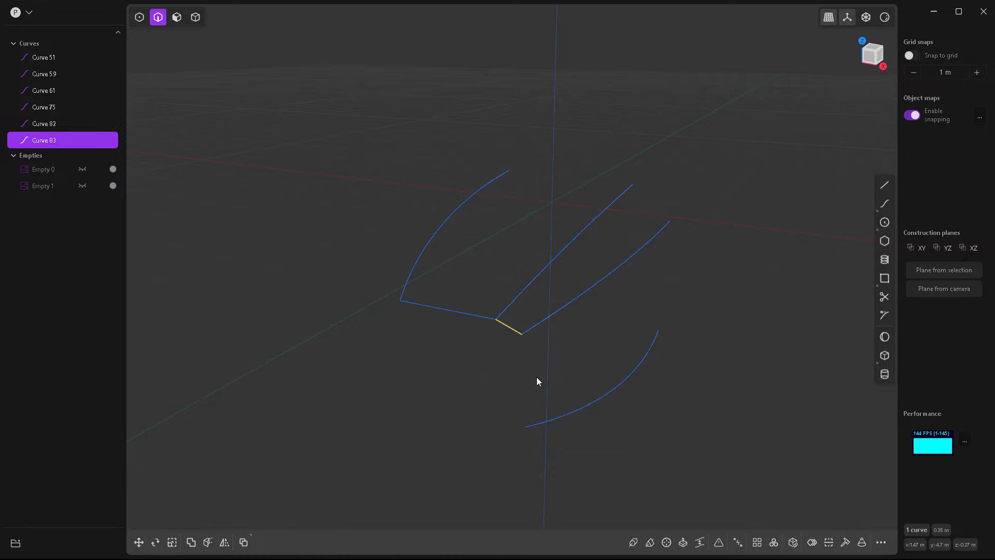
- Draw a straight line from the fender curve's front end down to the front end of the flattened lower curve
{"action": "key", "text": "l"}
{"action": "left_click", "coordinate": [521, 335]}
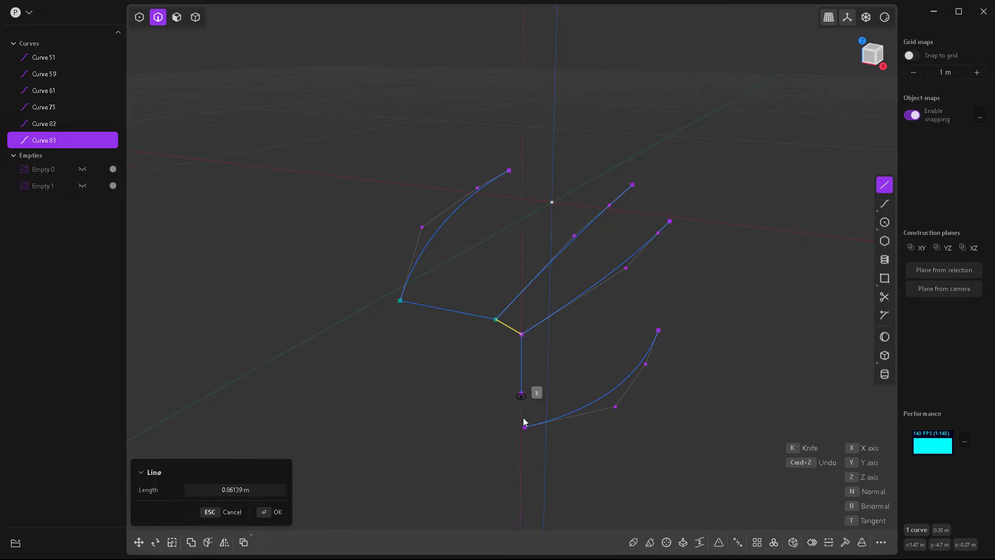
{"action": "left_click", "coordinate": [525, 427]}
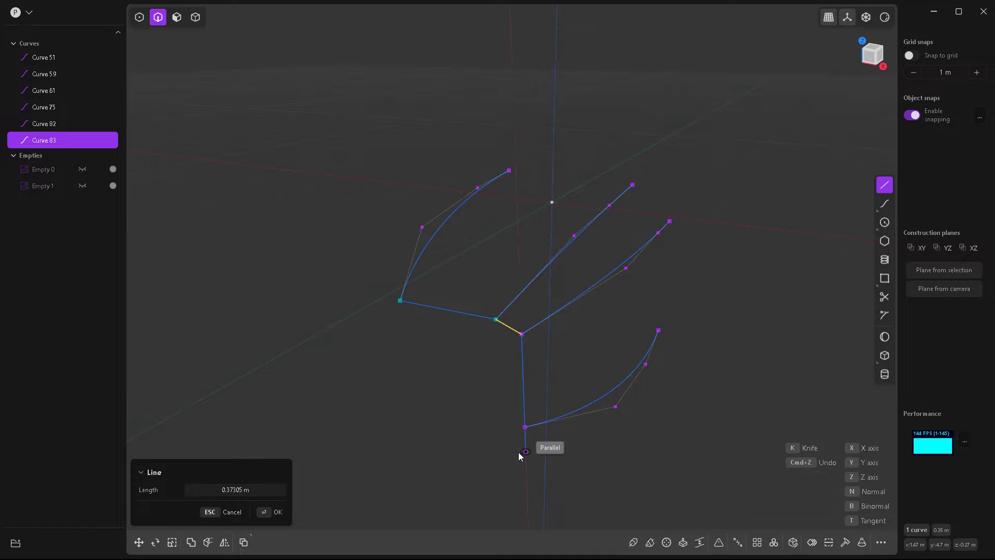
{"action": "key", "text": "Return"}
- Draw a straight line joining the rear ends of the hood centre curve and the hood side-edge curve
{"action": "middle_click_drag", "start_coordinate": [579, 408], "coordinate": [575, 378]}
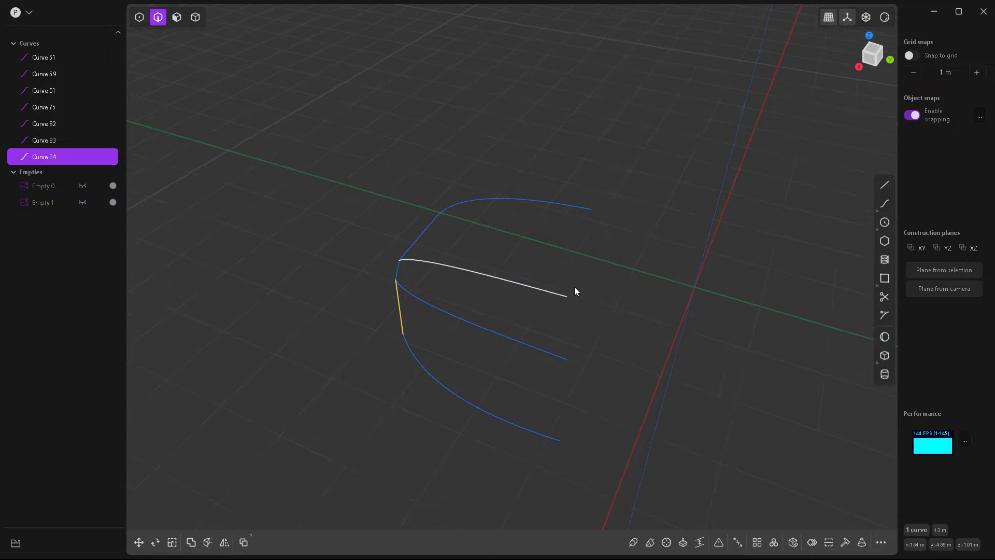
{"action": "key", "text": "l"}
{"action": "left_click", "coordinate": [592, 209]}
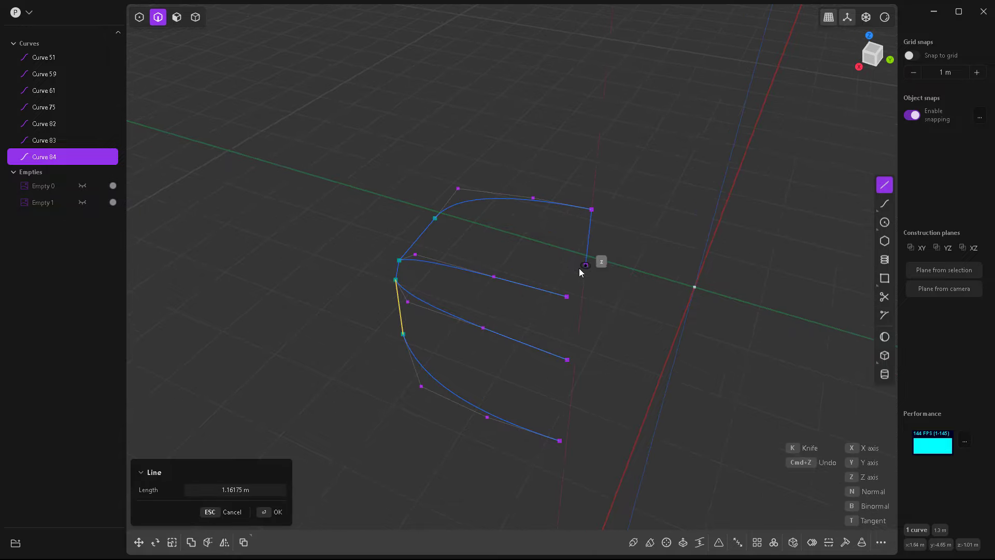
{"action": "left_click", "coordinate": [568, 298]}
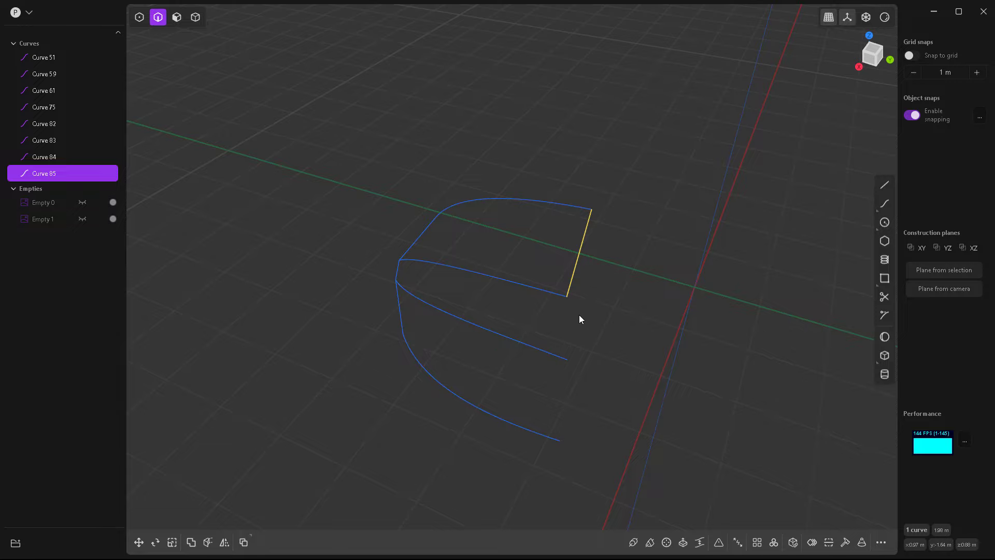
- Connect the rear ends of the hood side-edge, fender and flattened lower curves with two separate straight lines
{"action": "key", "text": "l"}
{"action": "left_click", "coordinate": [567, 298]}
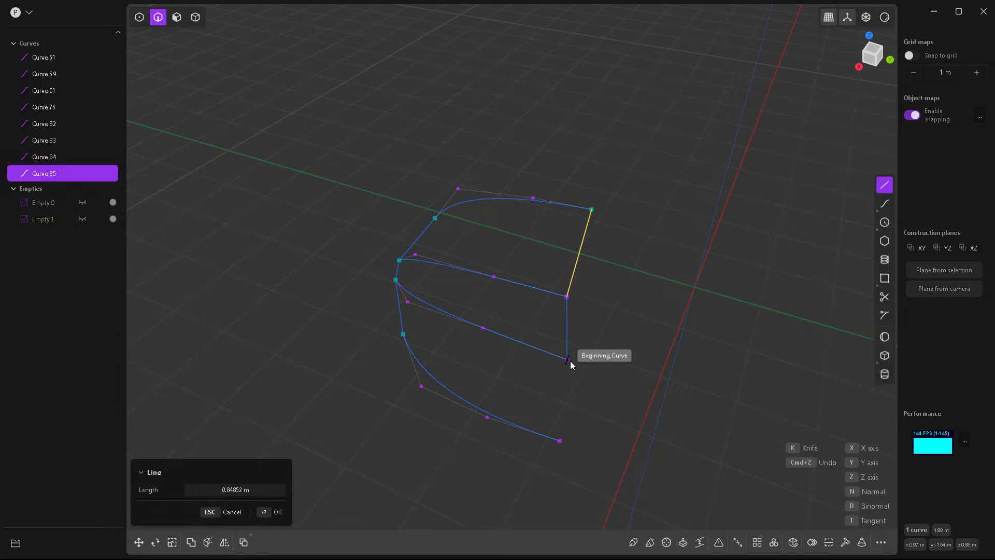
{"action": "left_click", "coordinate": [568, 358]}
{"action": "key", "text": "l"}
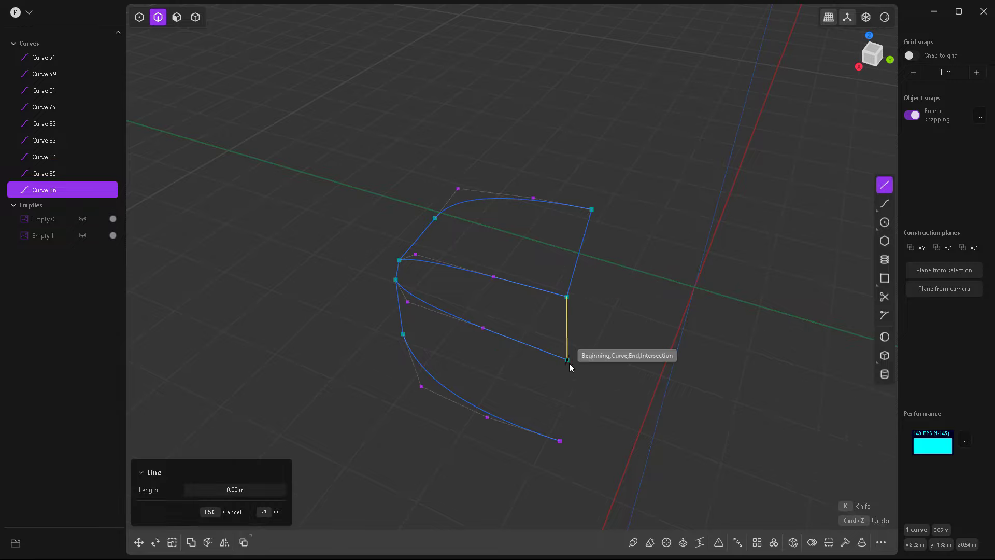
{"action": "left_click", "coordinate": [569, 363]}
{"action": "left_click", "coordinate": [560, 440]}
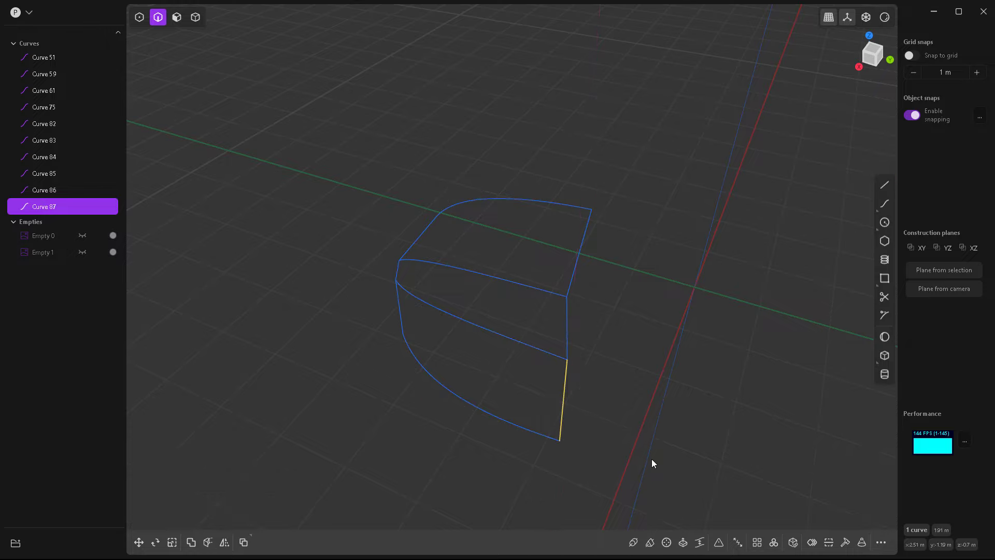
- Select the six straight front and rear connecting lines, add a middle control point to each, and switch to control-point selection
{"action": "middle_click_drag", "start_coordinate": [652, 458], "coordinate": [648, 396]}
{"action": "scroll", "coordinate": [591, 269], "scroll_direction": "up", "scroll_amount": 3}
{"action": "scroll", "coordinate": [586, 257], "scroll_direction": "up", "scroll_amount": 1}
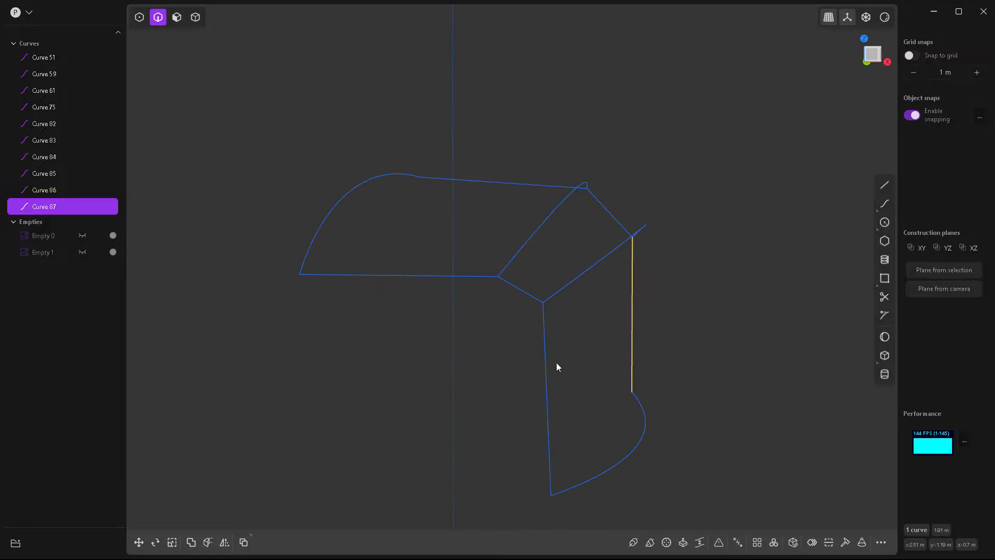
{"action": "left_click", "coordinate": [544, 340]}
{"action": "left_click", "coordinate": [521, 295]}
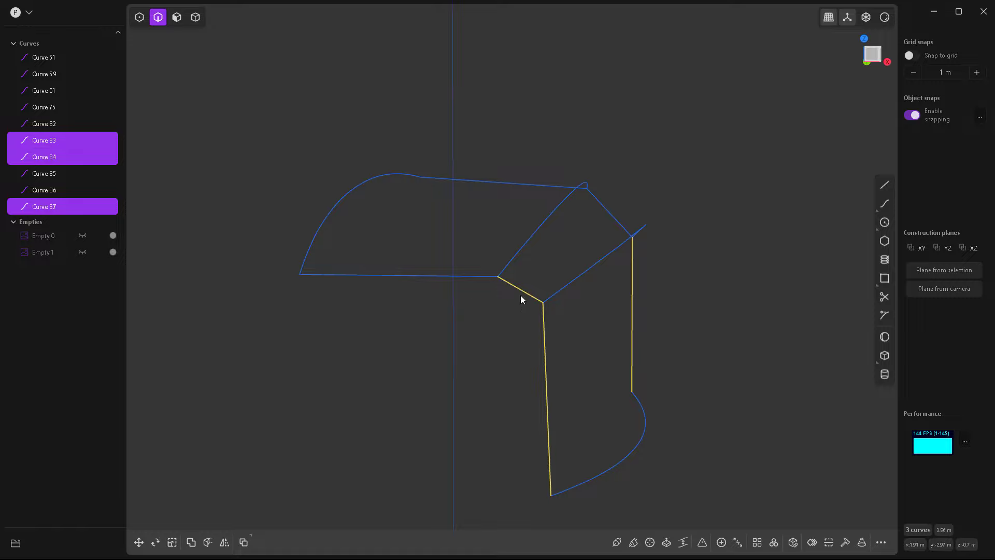
{"action": "left_click", "coordinate": [454, 279]}
{"action": "left_click", "coordinate": [505, 196]}
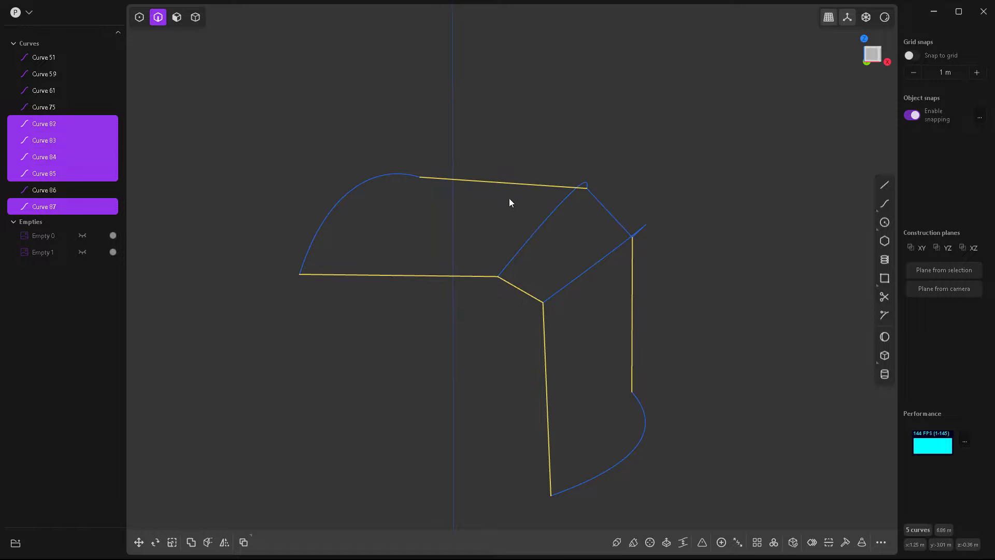
{"action": "left_click", "coordinate": [609, 214]}
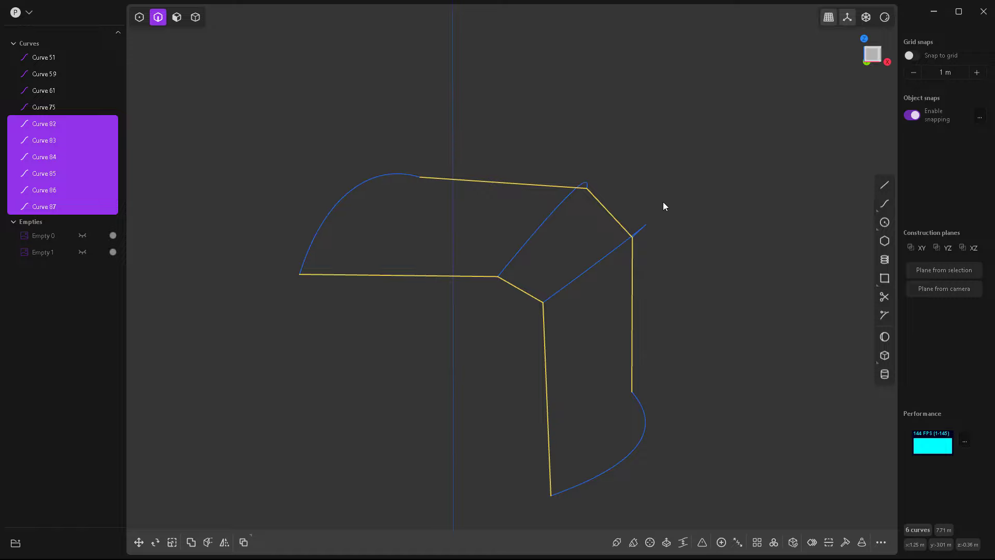
{"action": "key", "text": "1"}
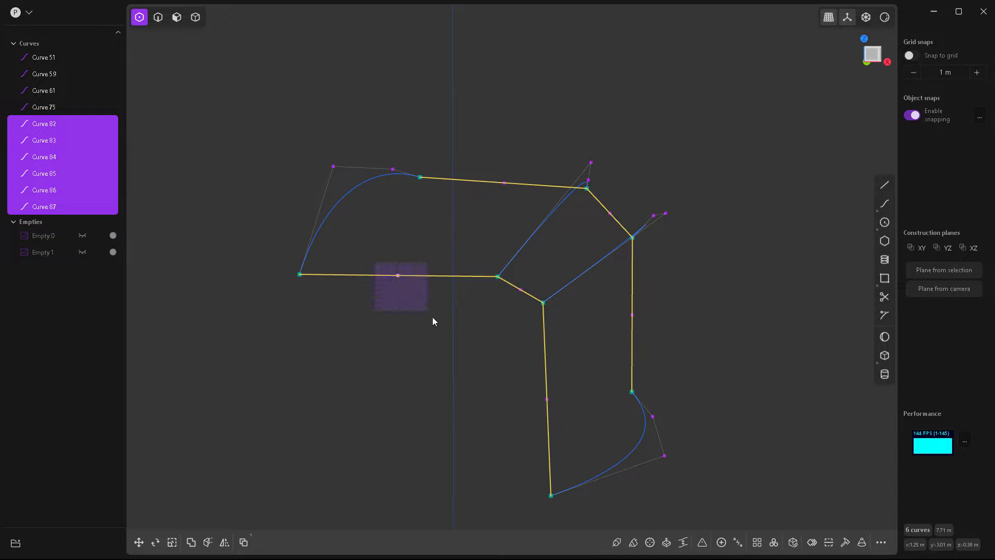
{"action": "left_click", "coordinate": [393, 285]}
{"action": "key", "text": "g"}
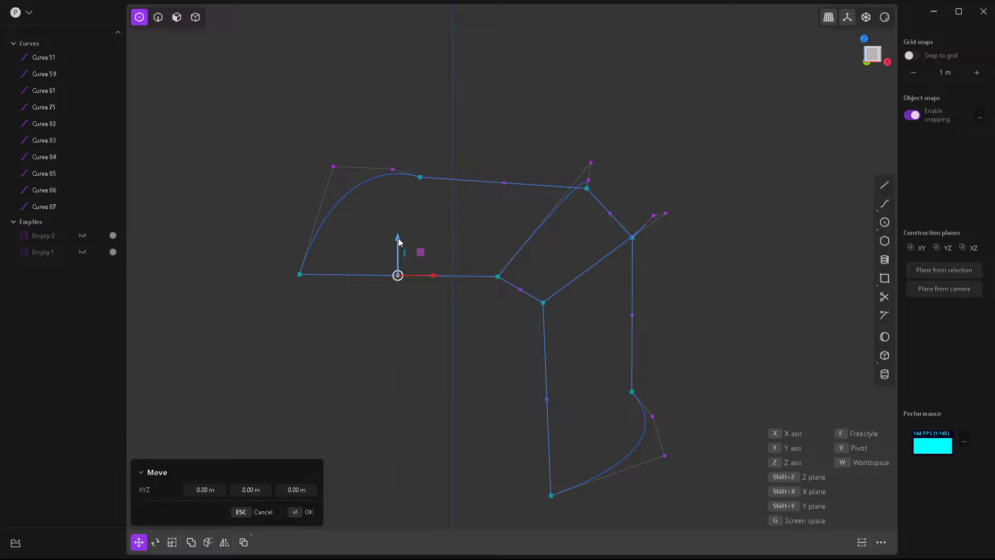
{"action": "left_click_drag", "start_coordinate": [398, 238], "coordinate": [429, 85]}
{"action": "key", "text": "Escape"}
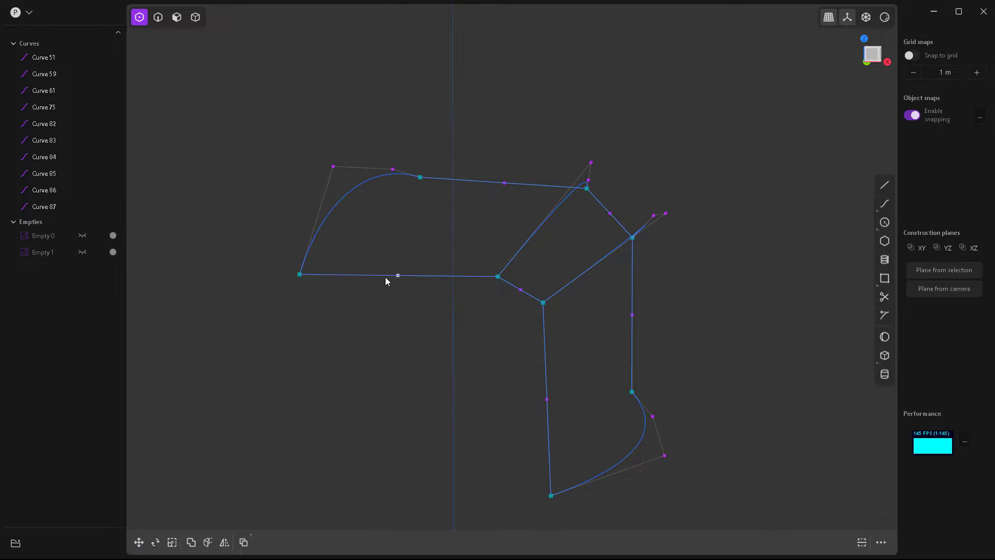
- Bow the front hood line upward and the short front hood-to-fender line outward by moving their middle control points
{"action": "left_click_drag", "start_coordinate": [397, 275], "coordinate": [396, 228]}
{"action": "key", "text": "Return"}
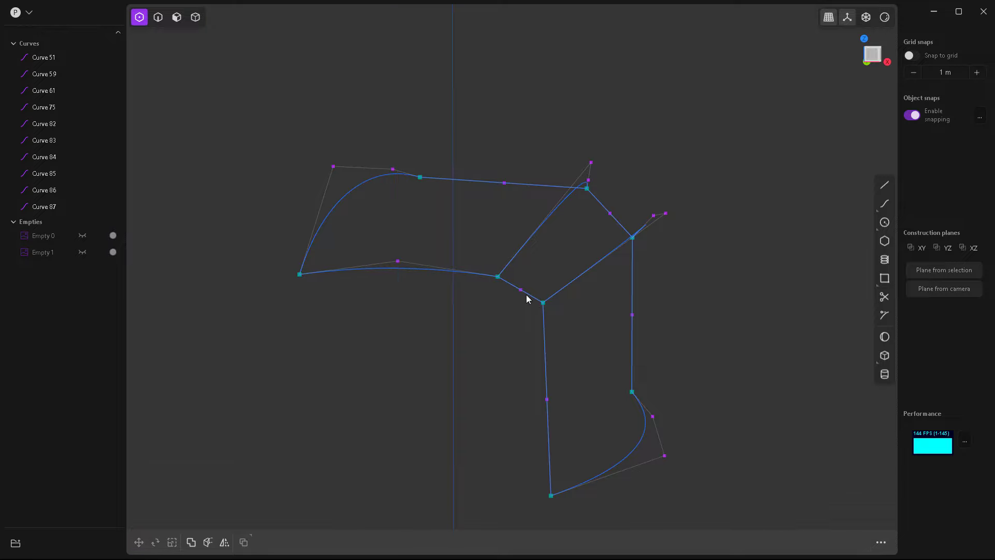
{"action": "left_click", "coordinate": [523, 291]}
{"action": "middle_click_drag", "start_coordinate": [527, 303], "coordinate": [551, 305]}
{"action": "key", "text": "g"}
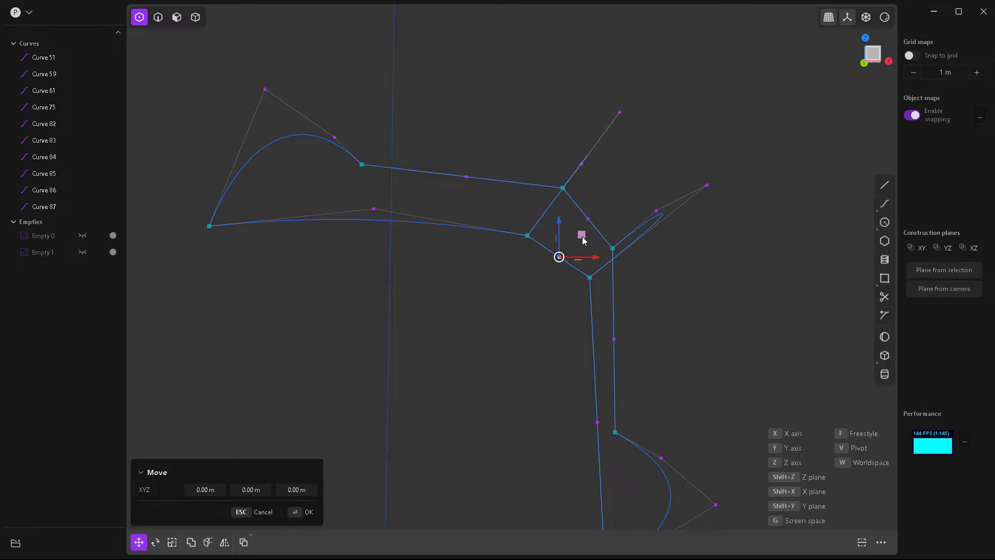
{"action": "left_click_drag", "start_coordinate": [582, 234], "coordinate": [584, 224]}
{"action": "scroll", "coordinate": [527, 275], "scroll_direction": "down", "scroll_amount": 4}
{"action": "key", "text": "Return"}
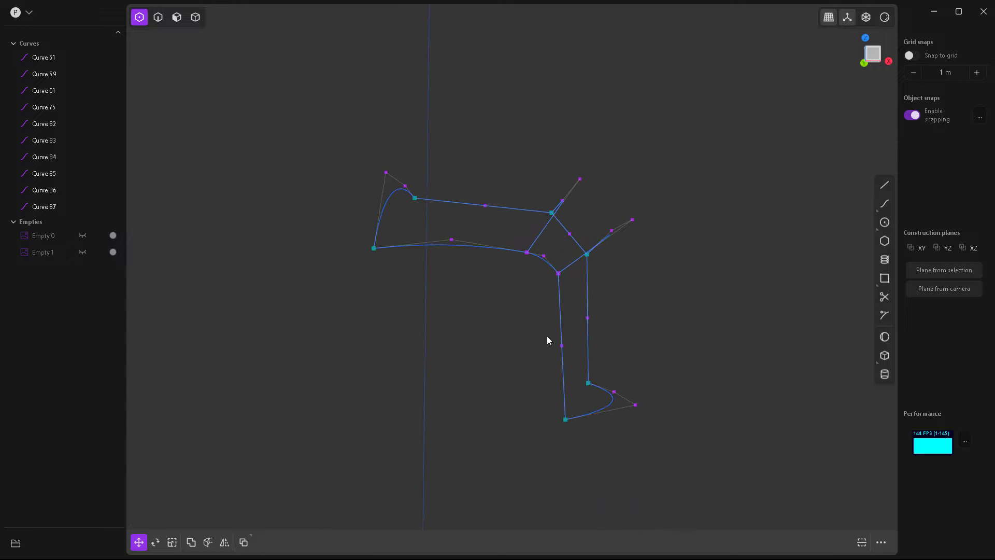
- Bow the front line below the fender curve outward by moving its middle control point about 0.32 m along X
{"action": "left_click_drag", "start_coordinate": [562, 345], "coordinate": [635, 346]}
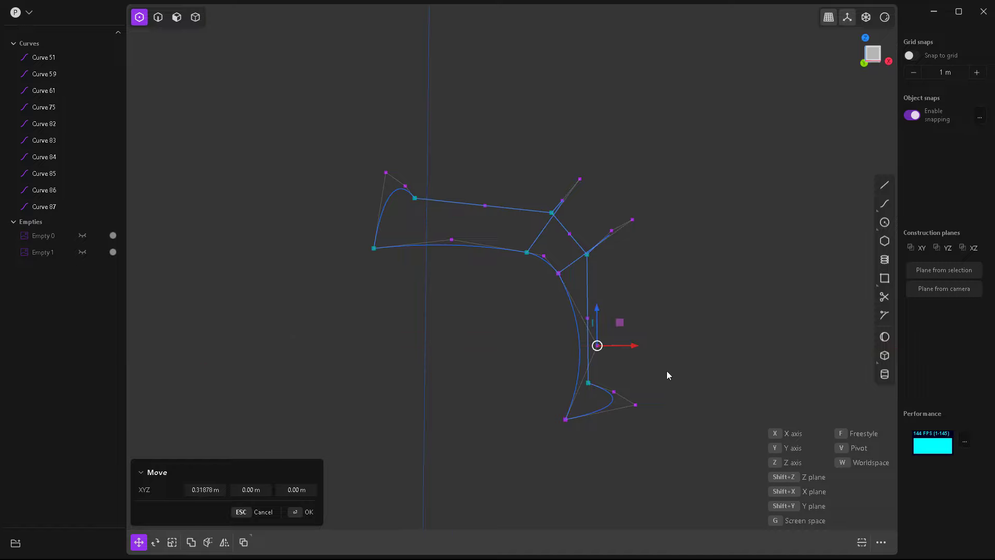
{"action": "middle_click_drag", "start_coordinate": [667, 371], "coordinate": [642, 410]}
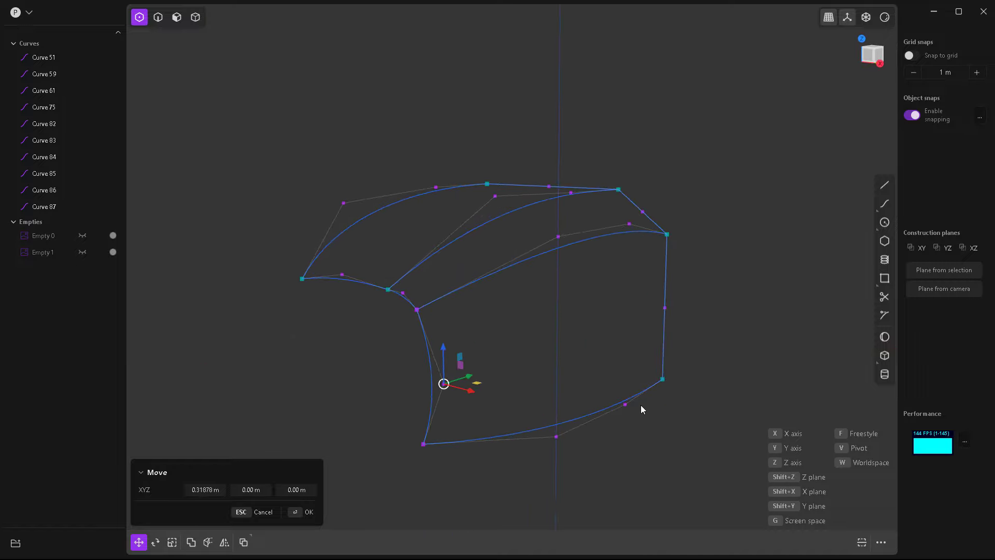
{"action": "right_click", "coordinate": [653, 306]}
- Bow the rear line below the fender curve outward by moving its middle control point about 0.395 m along X
{"action": "left_click_drag", "start_coordinate": [644, 288], "coordinate": [727, 325]}
{"action": "middle_click_drag", "start_coordinate": [667, 363], "coordinate": [688, 368]}
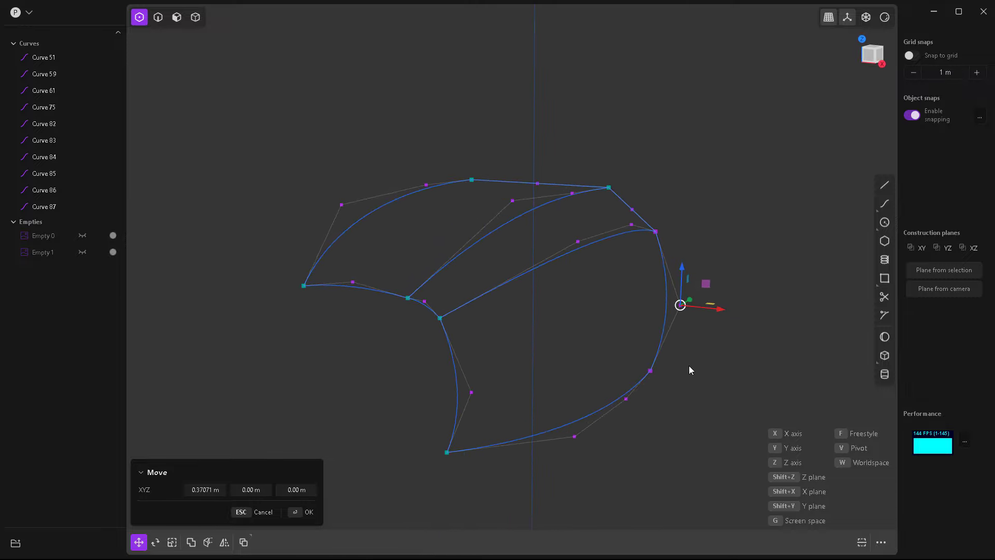
{"action": "left_click_drag", "start_coordinate": [719, 314], "coordinate": [722, 317]}
{"action": "middle_click_drag", "start_coordinate": [646, 317], "coordinate": [643, 312]}
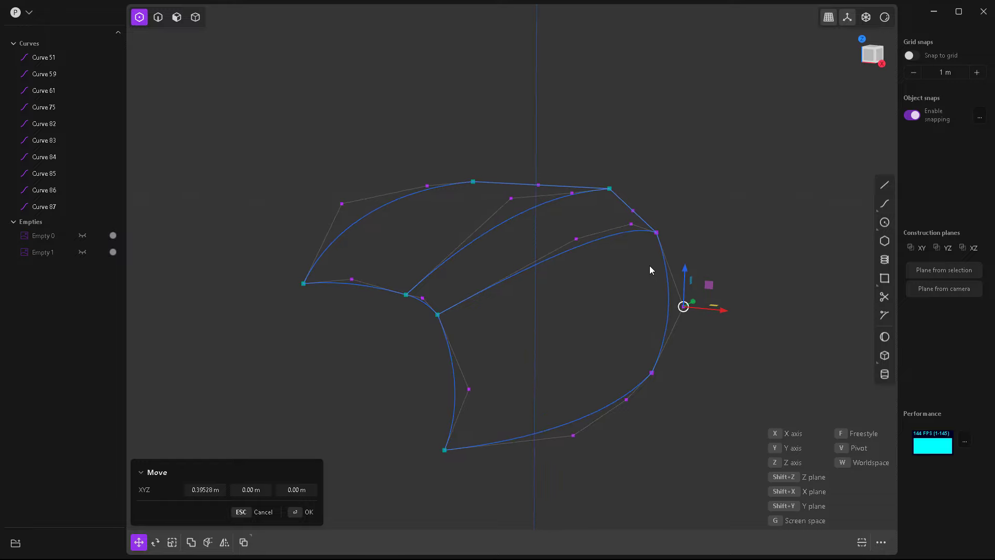
{"action": "key", "text": "Return"}
- Round the short rear hood-to-fender line by moving its middle control point about 0.06 m in X and 0.12 m in Z
{"action": "left_click", "coordinate": [633, 210]}
{"action": "middle_click_drag", "start_coordinate": [626, 239], "coordinate": [656, 232]}
{"action": "key", "text": "g"}
{"action": "scroll", "coordinate": [615, 207], "scroll_direction": "up", "scroll_amount": 3}
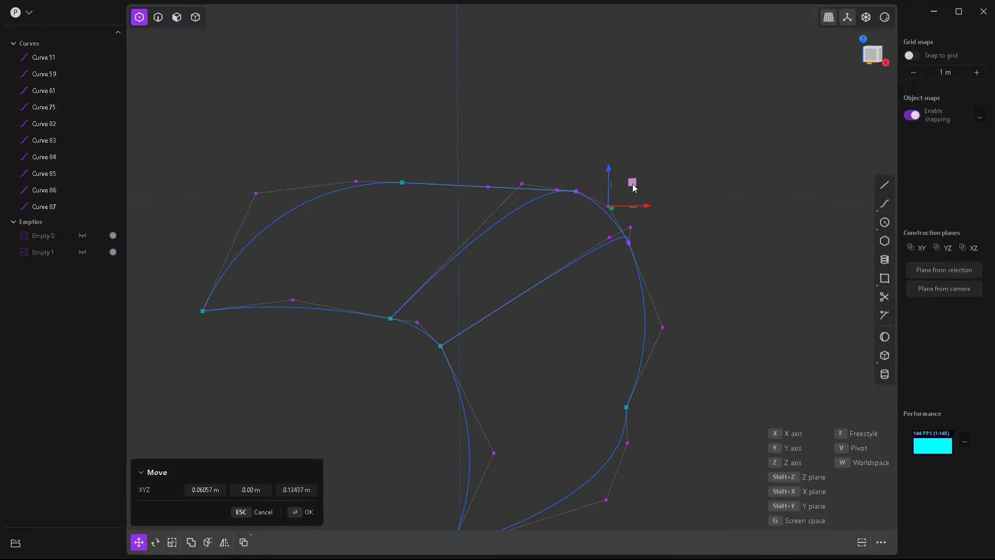
- Raise the middle control point of the rear hood line along Z to crown it slightly
{"action": "middle_click_drag", "start_coordinate": [633, 184], "coordinate": [375, 272]}
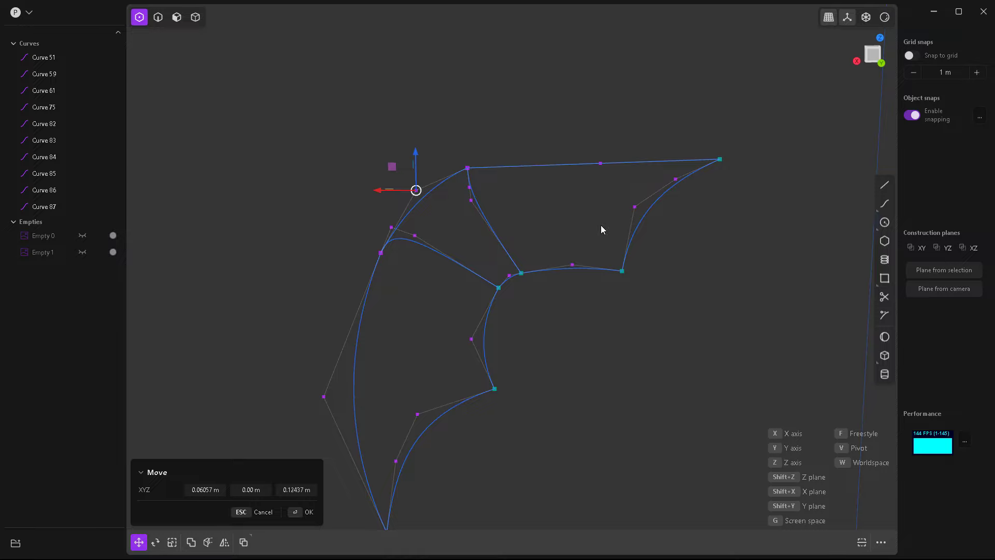
{"action": "left_click", "coordinate": [600, 163]}
{"action": "key", "text": "g"}
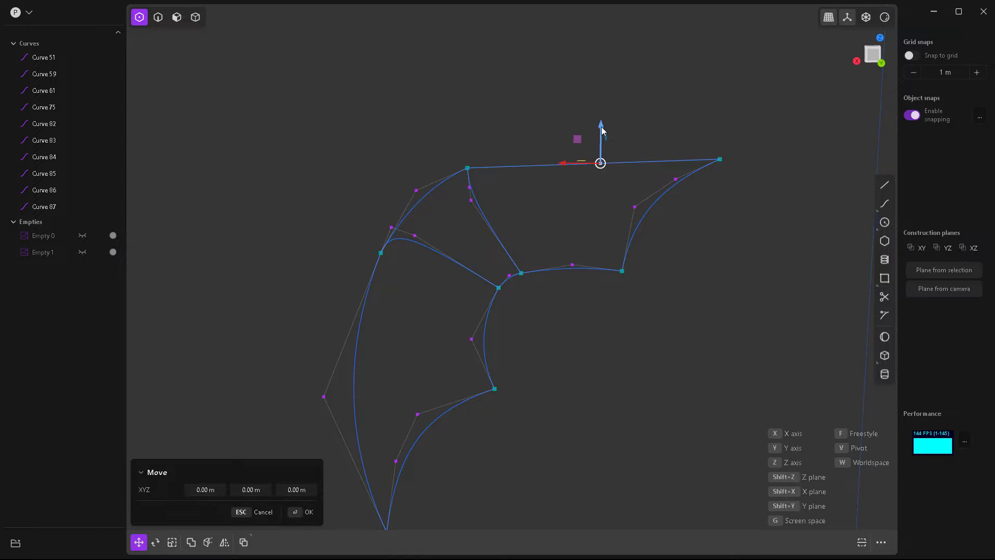
{"action": "left_click_drag", "start_coordinate": [600, 124], "coordinate": [596, 101]}
{"action": "middle_click_drag", "start_coordinate": [570, 156], "coordinate": [631, 216]}
{"action": "left_click", "coordinate": [390, 180]}
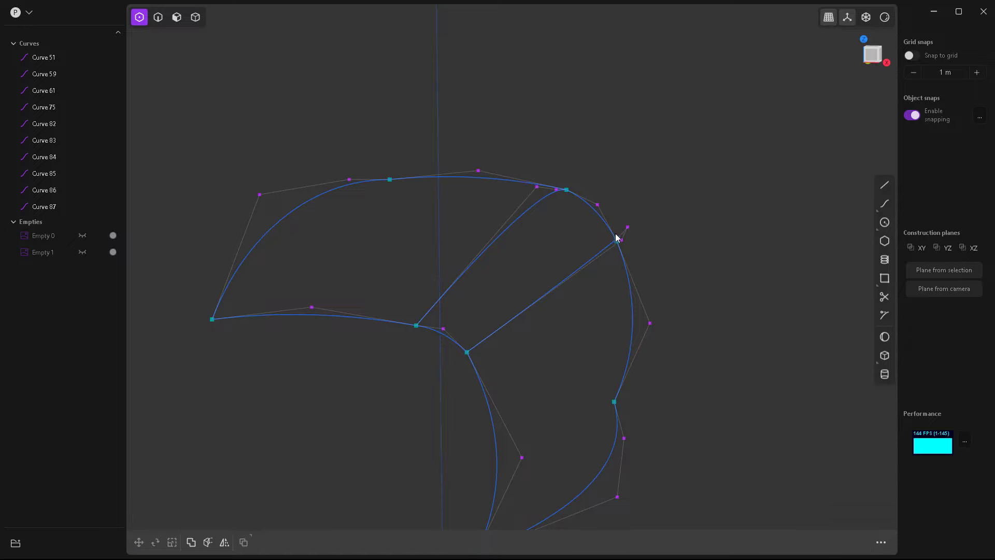
- Start a Loft between the hood centre curve and the hood side-edge curve
{"action": "middle_click_drag", "start_coordinate": [585, 325], "coordinate": [602, 265]}
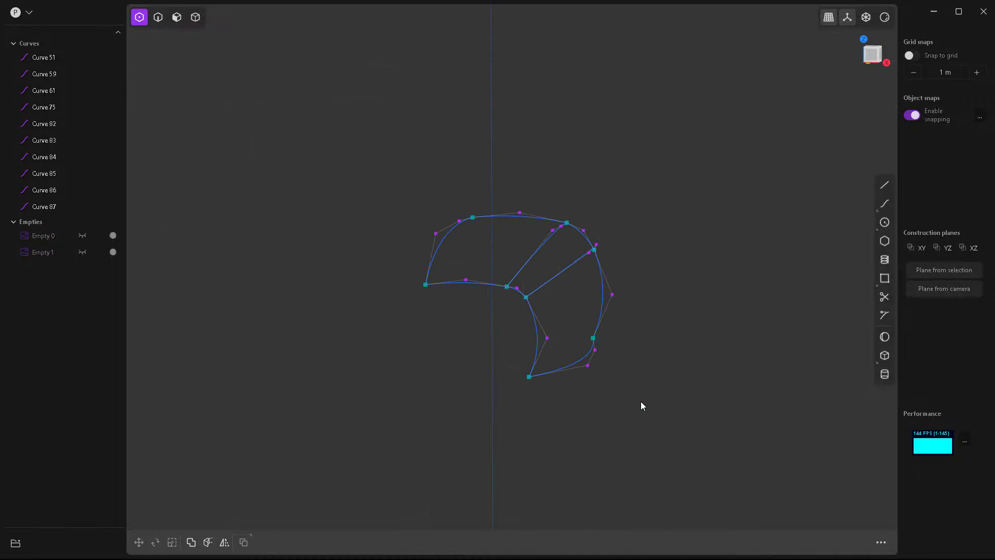
{"action": "middle_click_drag", "start_coordinate": [641, 402], "coordinate": [630, 408]}
{"action": "scroll", "coordinate": [496, 324], "scroll_direction": "up", "scroll_amount": 5}
{"action": "middle_click_drag", "start_coordinate": [506, 324], "coordinate": [696, 340]}
{"action": "key", "text": "2"}
{"action": "left_click", "coordinate": [437, 192]}
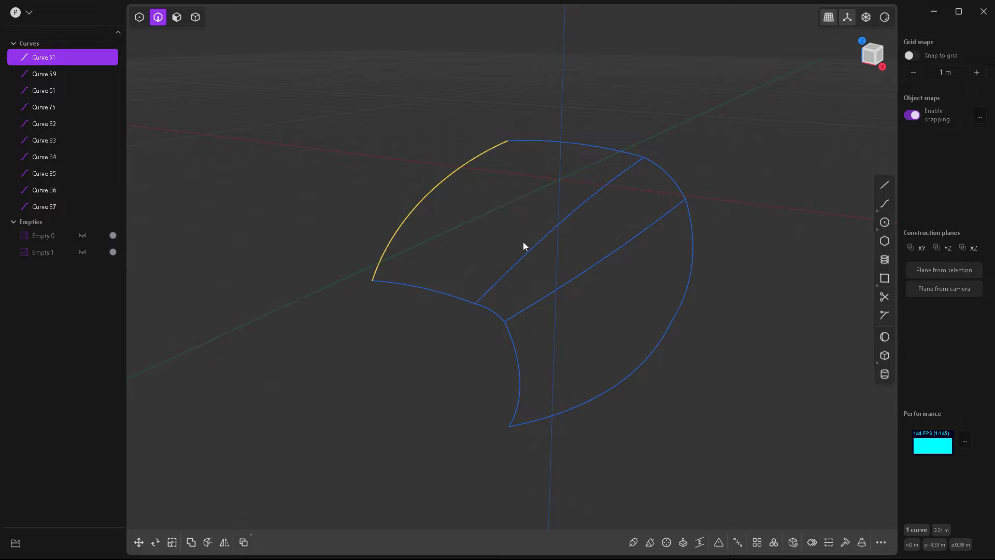
{"action": "left_click", "coordinate": [553, 232]}
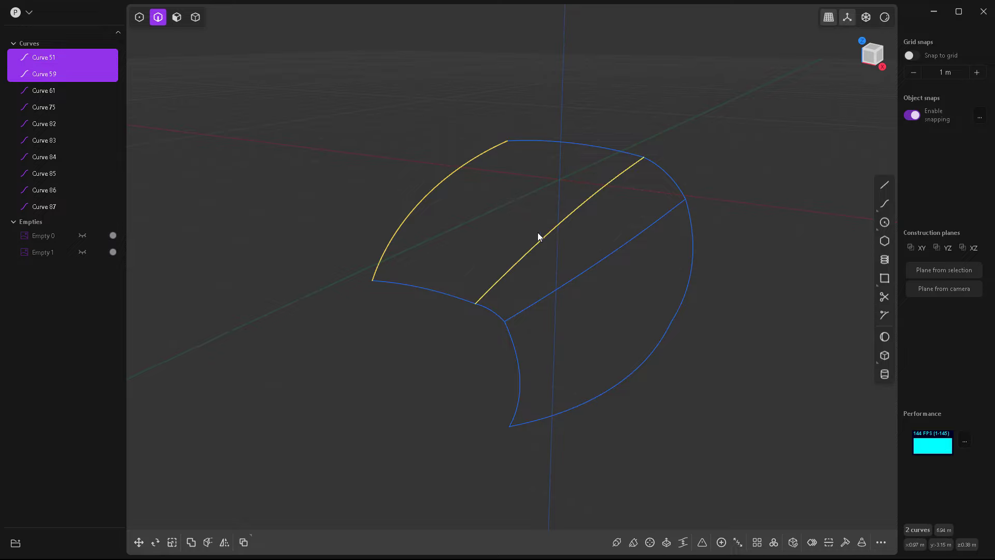
{"action": "key", "text": "l"}
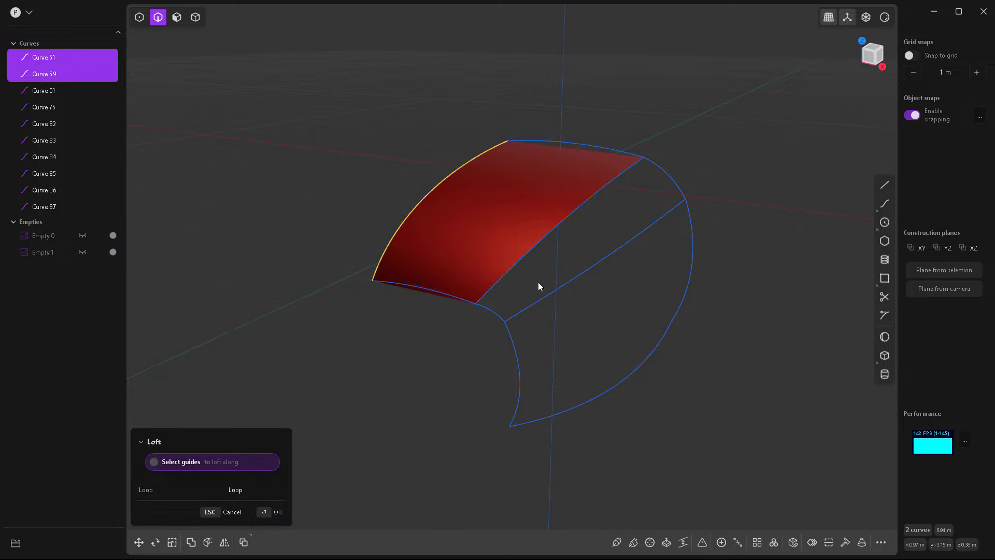
- Add the front and rear hood curves as loft guides and finish the hood surface
{"action": "mouse_move", "coordinate": [601, 282]}
{"action": "middle_mouse_down"}
{"action": "mouse_move", "coordinate": [546, 283]}
{"action": "mouse_move", "coordinate": [609, 279]}
{"action": "middle_mouse_up"}
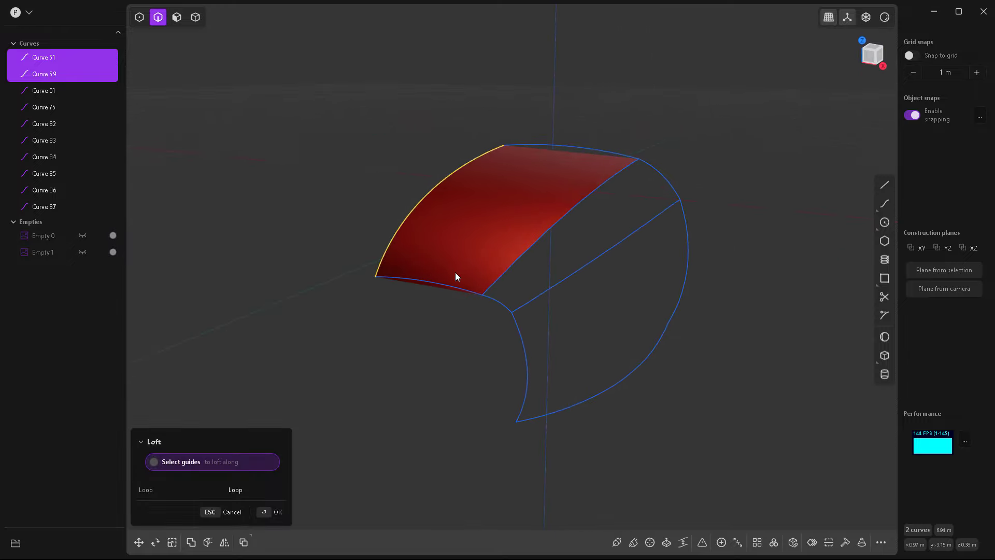
{"action": "left_click", "coordinate": [439, 285]}
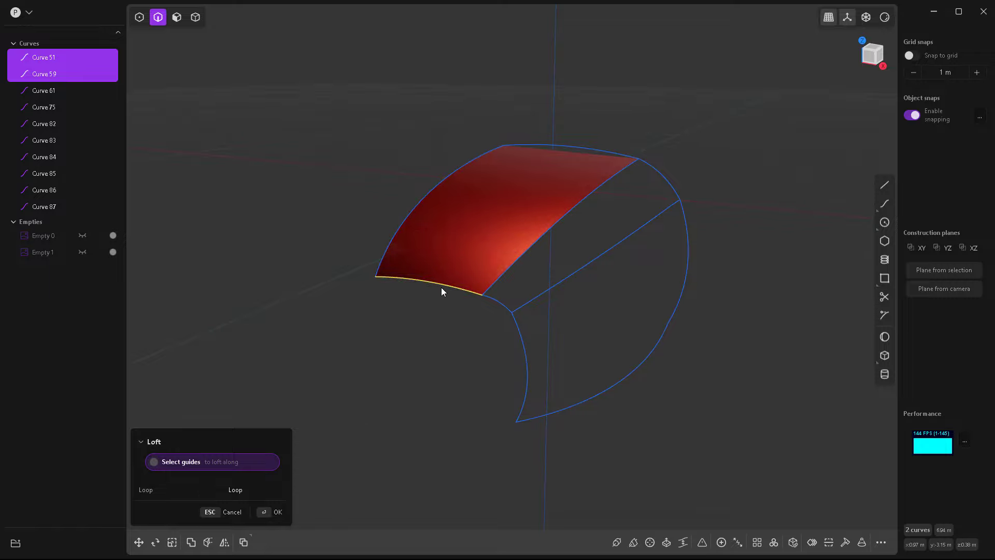
{"action": "left_click", "coordinate": [571, 150]}
{"action": "mouse_move", "coordinate": [615, 298]}
{"action": "middle_mouse_down"}
{"action": "mouse_move", "coordinate": [637, 287]}
{"action": "mouse_move", "coordinate": [669, 319]}
{"action": "mouse_move", "coordinate": [639, 351]}
{"action": "mouse_move", "coordinate": [612, 316]}
{"action": "middle_mouse_up"}
{"action": "scroll", "coordinate": [570, 269], "scroll_direction": "up", "scroll_amount": 3}
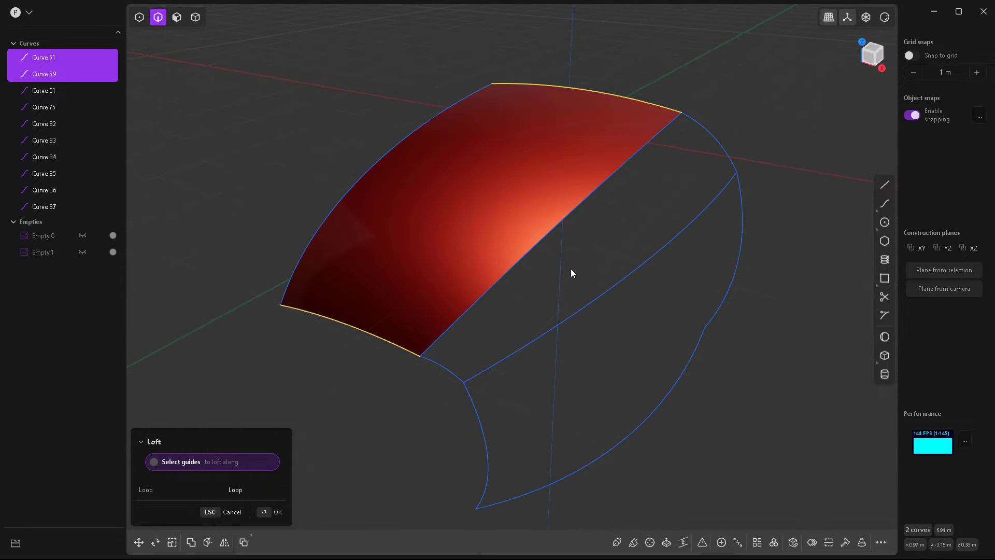
{"action": "scroll", "coordinate": [571, 269], "scroll_direction": "down", "scroll_amount": 1}
{"action": "key", "text": "Return"}
- Change the surface display to the glossy light-grey material and clear the selection
{"action": "left_click", "coordinate": [884, 21]}
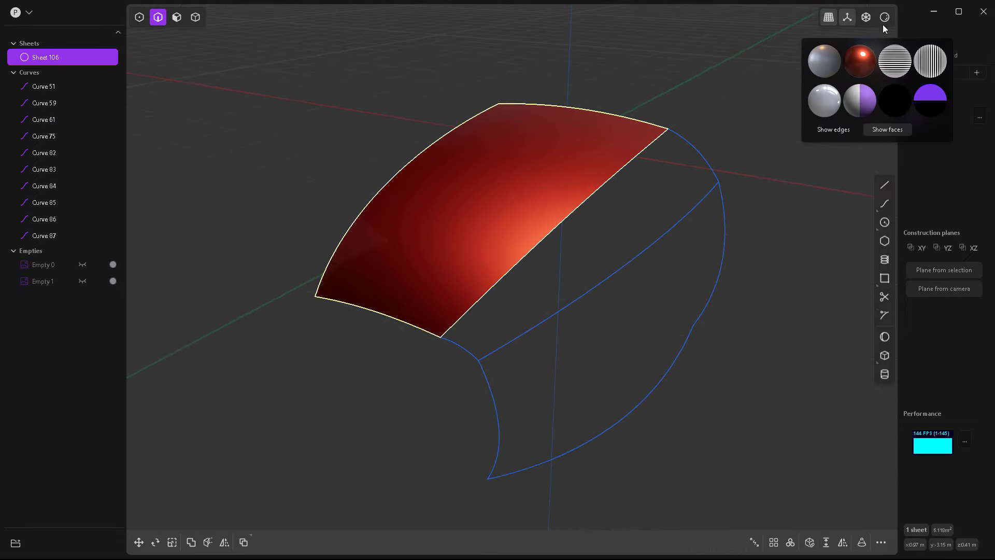
{"action": "left_click", "coordinate": [823, 102]}
{"action": "left_click", "coordinate": [766, 198]}
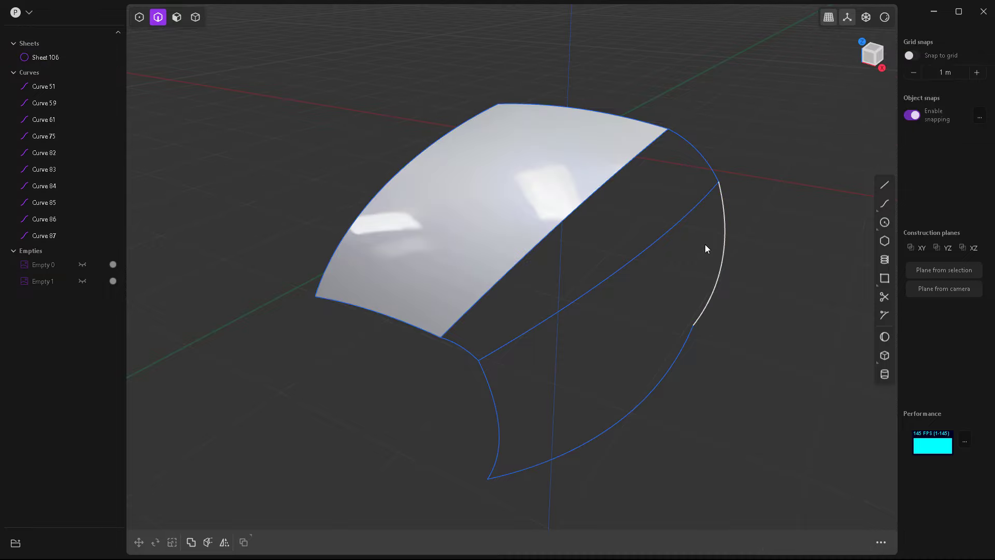
- Loft a surface between the hood side-edge and fender curves, using the short rear and front curves as guides
{"action": "middle_click_drag", "start_coordinate": [537, 262], "coordinate": [575, 228]}
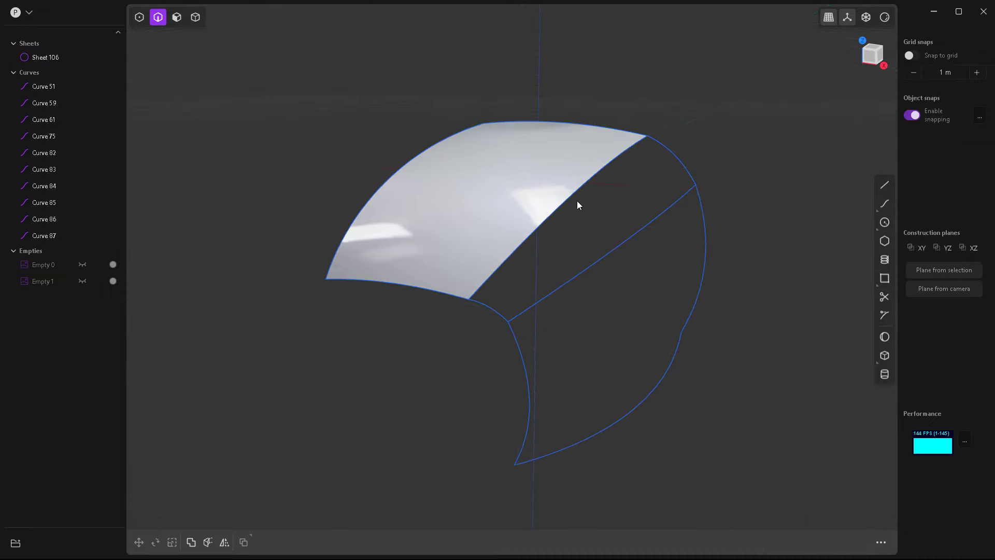
{"action": "left_click", "coordinate": [570, 199]}
{"action": "left_click", "coordinate": [603, 254]}
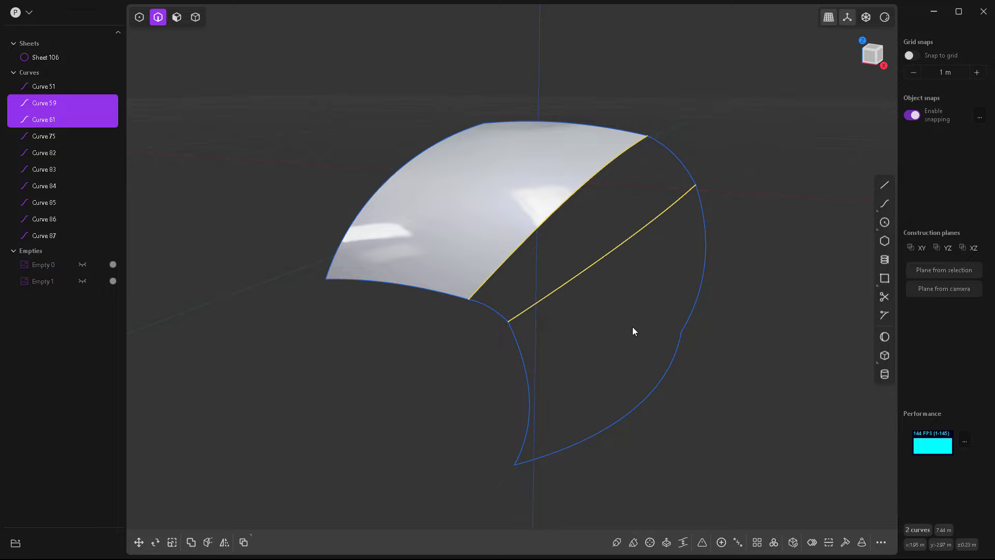
{"action": "key", "text": "l"}
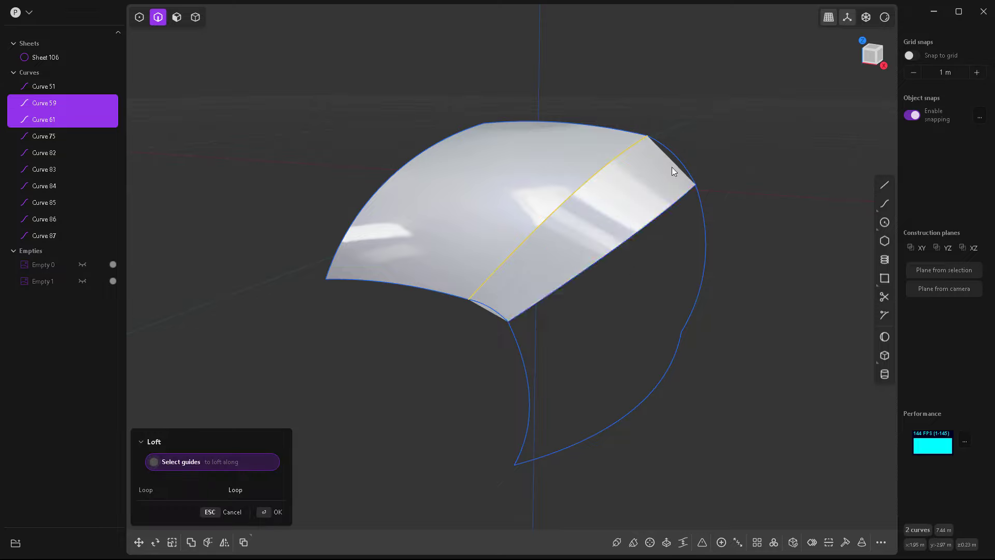
{"action": "left_click", "coordinate": [675, 159]}
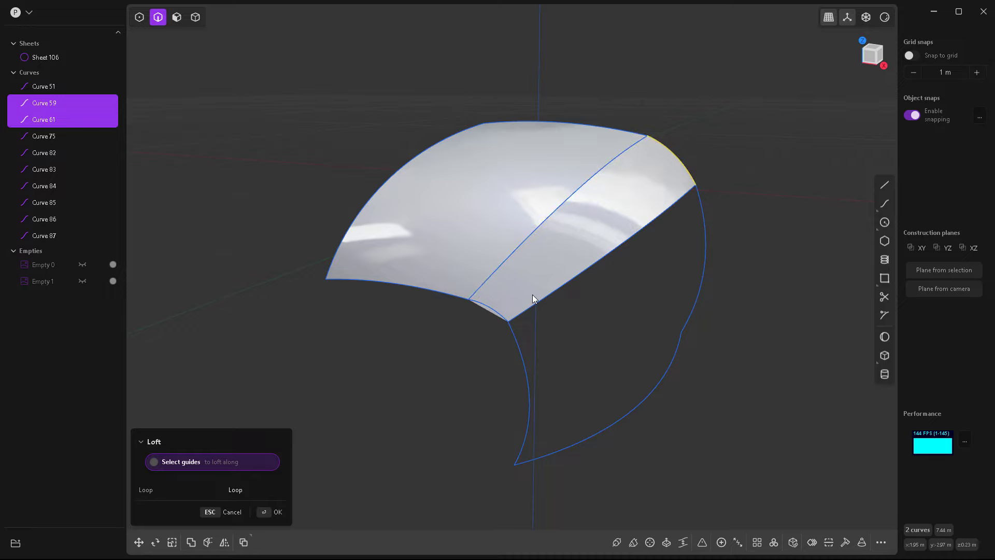
{"action": "left_click", "coordinate": [491, 308]}
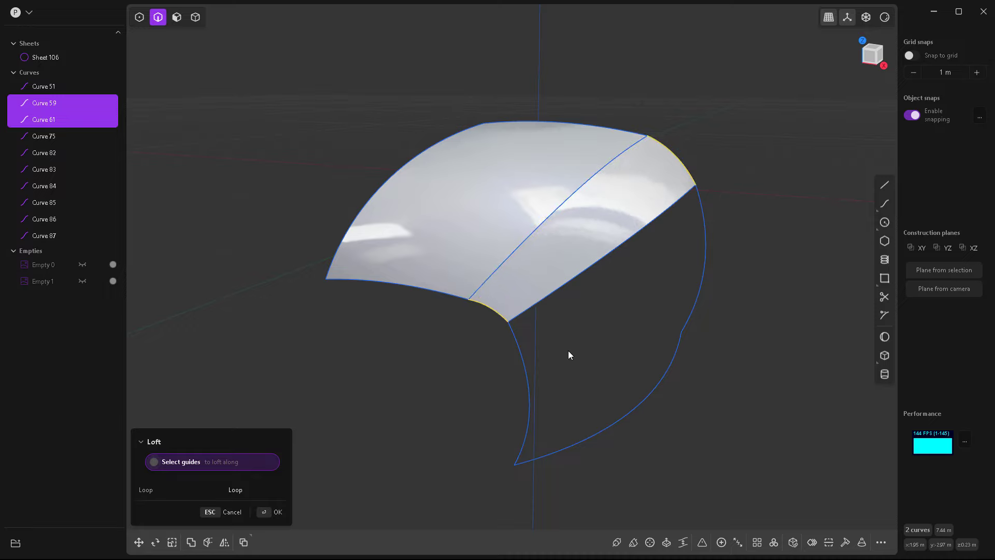
{"action": "key", "text": "Return"}
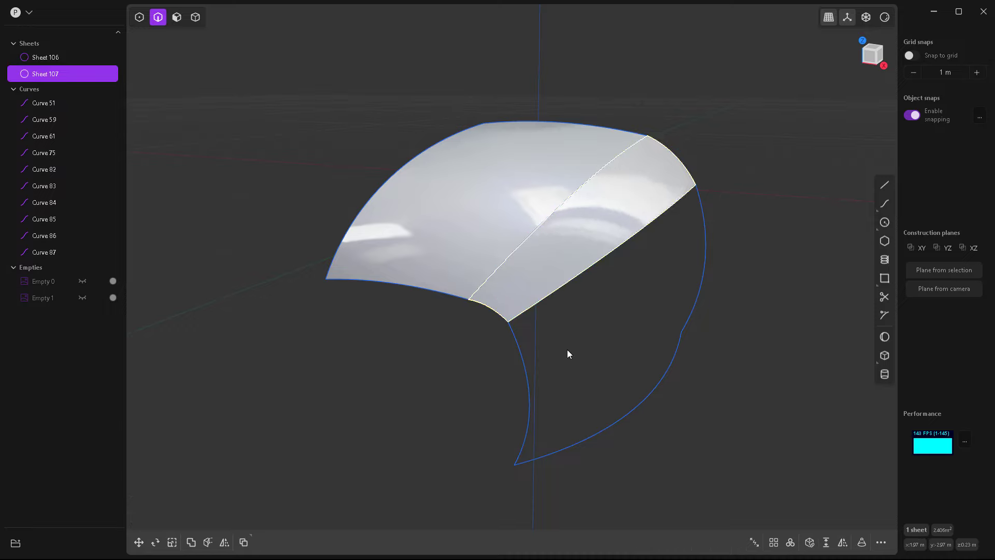
- Loft a surface between the fender curve and the lower side curve, using the rear and front side curves as guides
{"action": "left_click", "coordinate": [596, 265]}
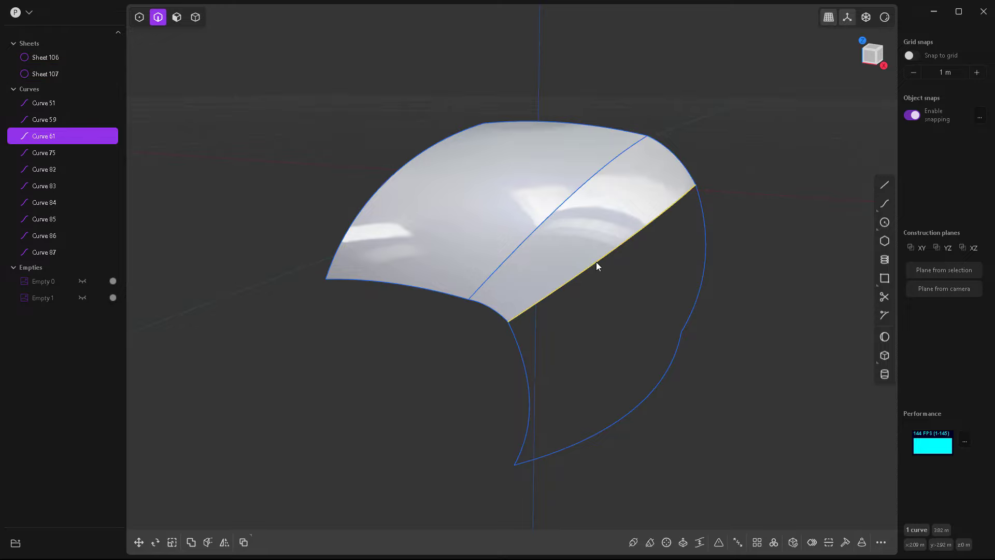
{"action": "middle_click_drag", "start_coordinate": [596, 263], "coordinate": [603, 337]}
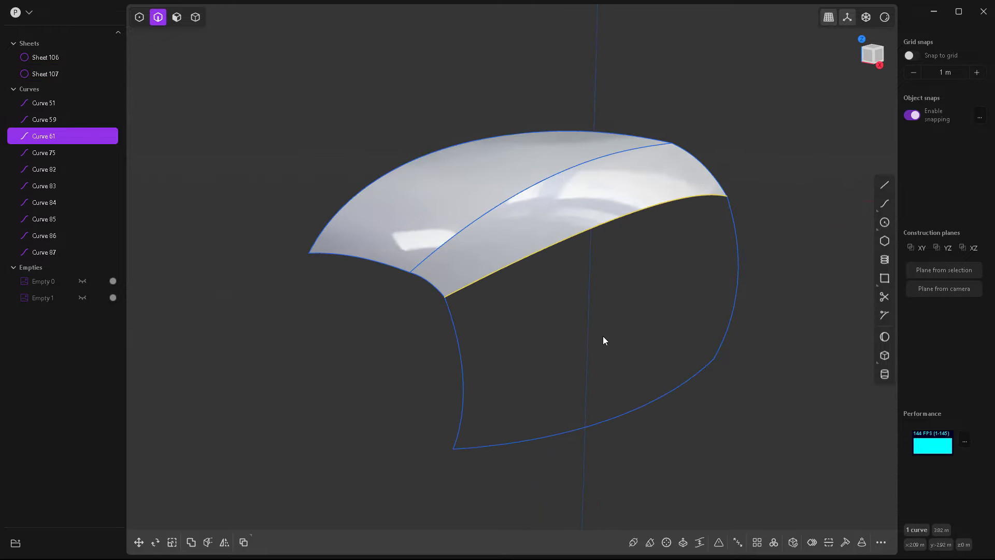
{"action": "left_click", "coordinate": [614, 413], "text": "shift"}
{"action": "middle_click_drag", "start_coordinate": [739, 447], "coordinate": [715, 437]}
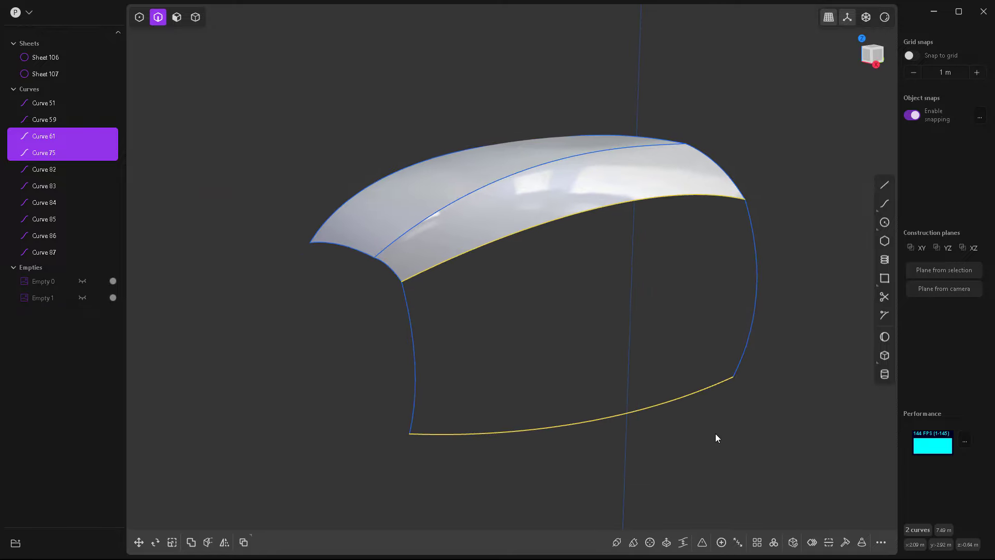
{"action": "key", "text": "l"}
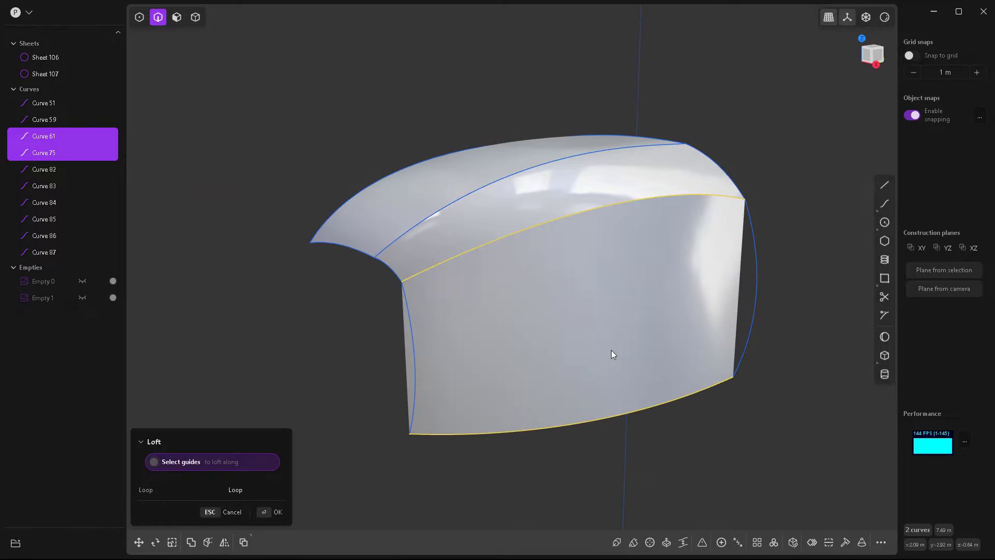
{"action": "left_click", "coordinate": [754, 281]}
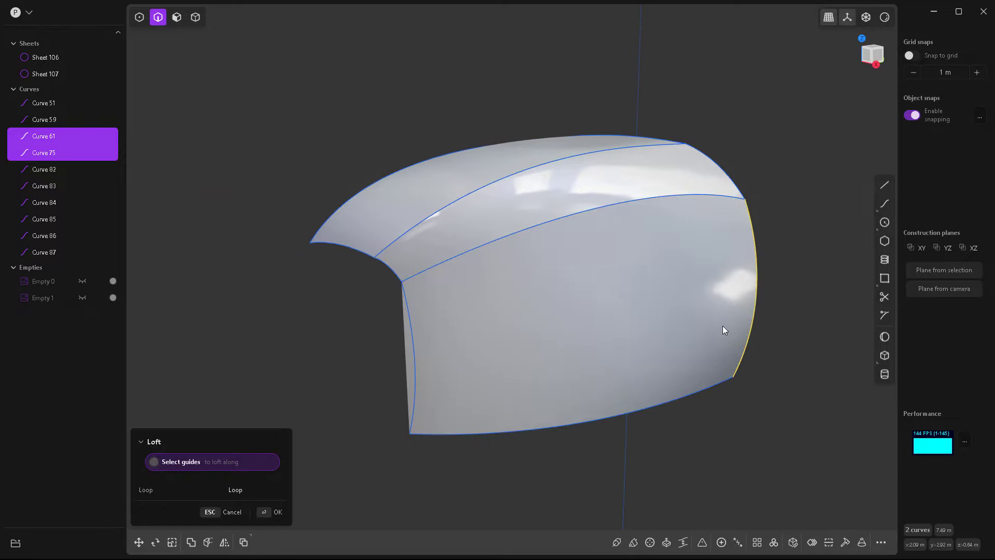
{"action": "left_click", "coordinate": [413, 341]}
{"action": "middle_click_drag", "start_coordinate": [521, 471], "coordinate": [646, 466]}
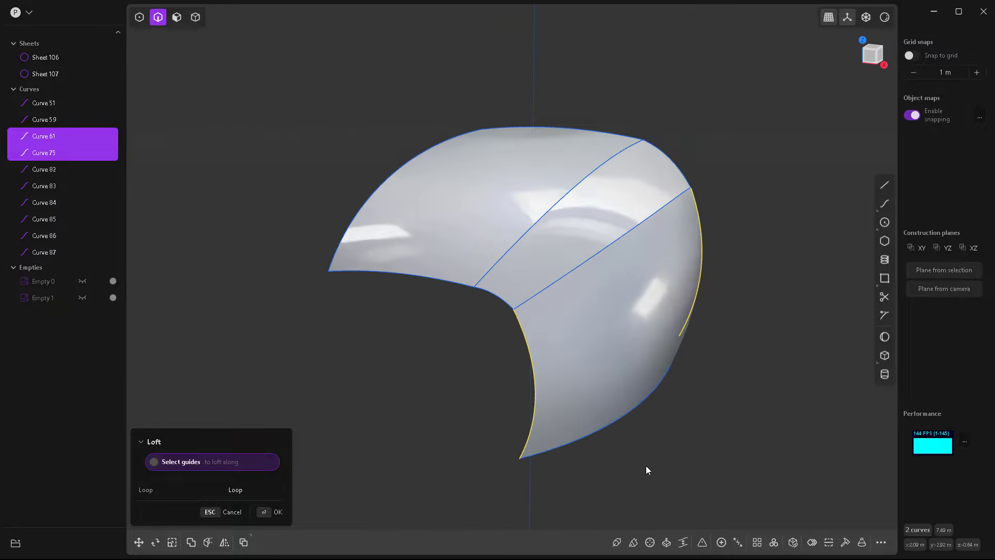
{"action": "scroll", "coordinate": [531, 316], "scroll_direction": "down", "scroll_amount": 5}
{"action": "scroll", "coordinate": [531, 316], "scroll_direction": "up", "scroll_amount": 4}
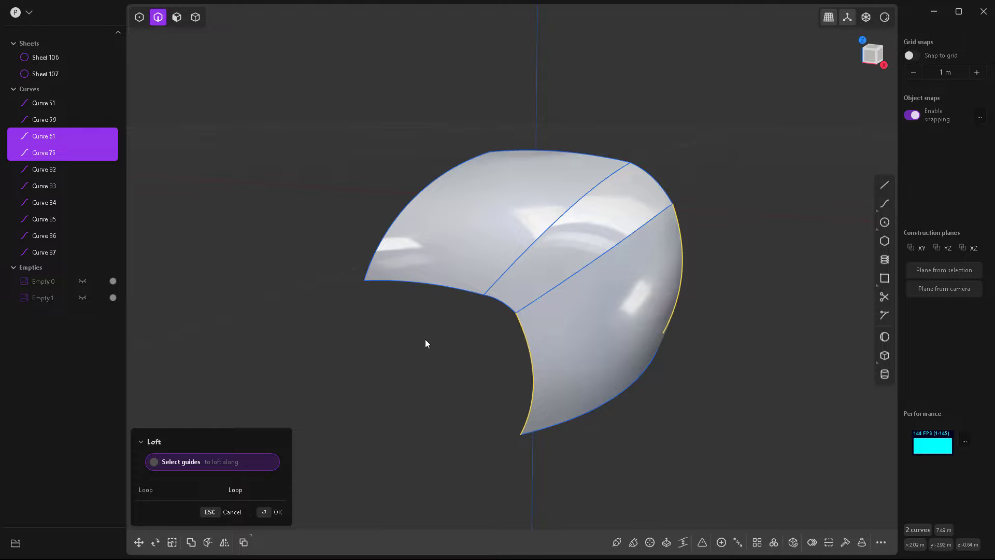
{"action": "key", "text": "Return"}
{"action": "middle_click_drag", "start_coordinate": [426, 340], "coordinate": [489, 422]}
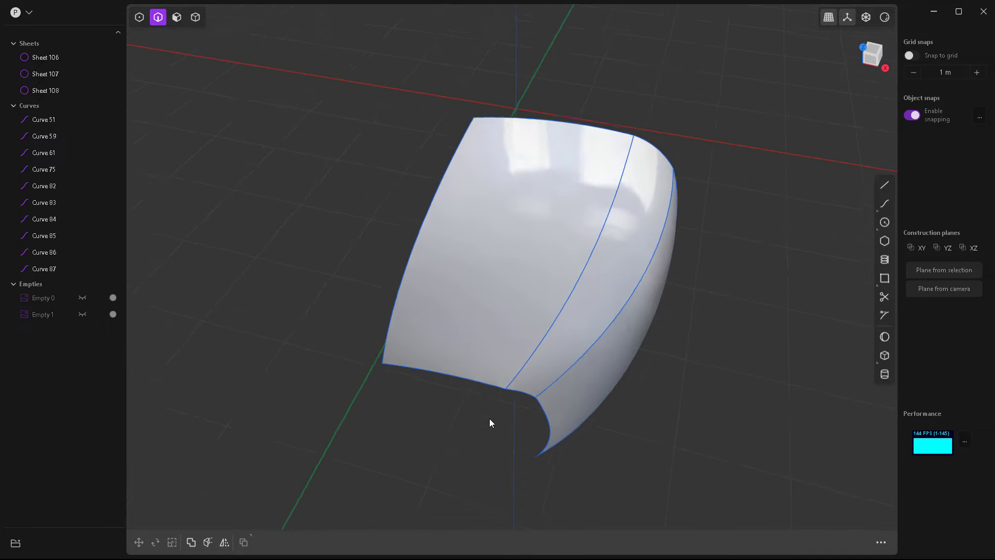
- Group all ten construction curves and hide the group
{"action": "left_click", "coordinate": [39, 123]}
{"action": "left_click", "coordinate": [49, 269], "text": "shift"}
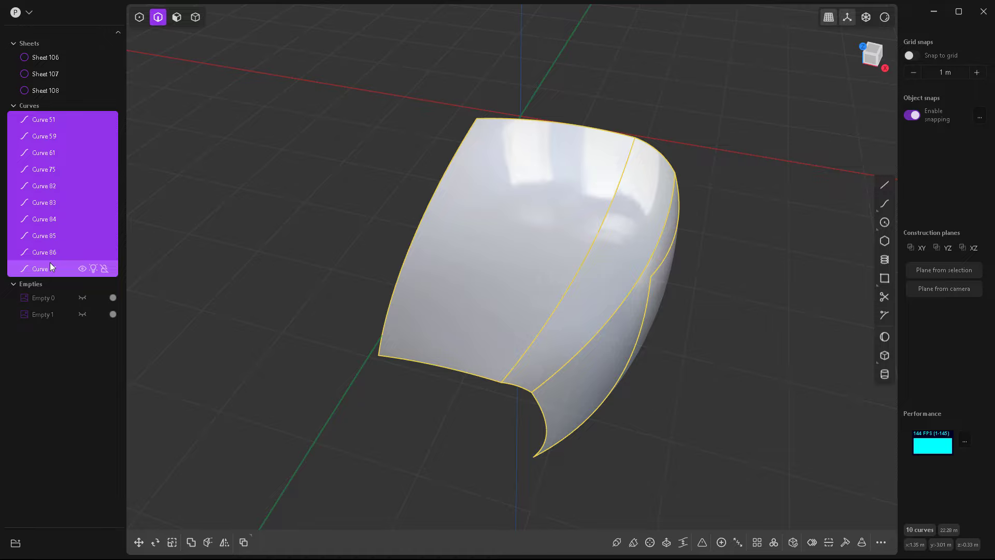
{"action": "key", "text": "ctrl+g"}
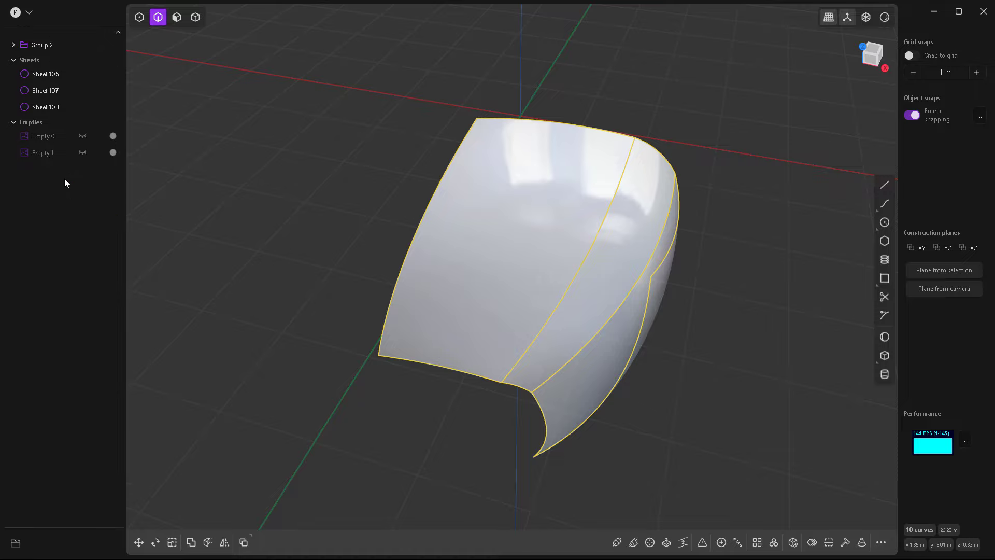
{"action": "left_click", "coordinate": [82, 45]}
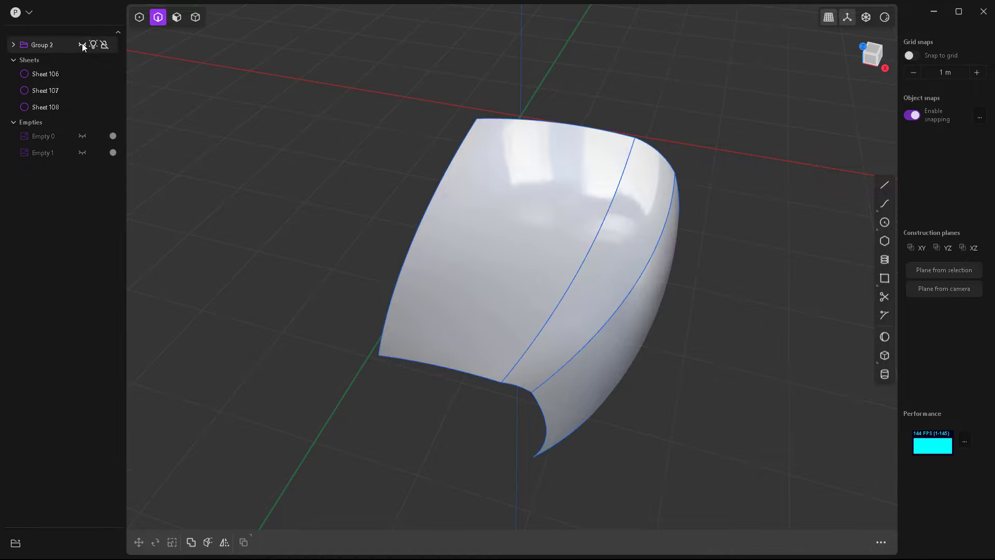
- Examine the reflections and the seams between the three lofted surfaces from several angles
{"action": "middle_click_drag", "start_coordinate": [580, 400], "coordinate": [610, 386]}
{"action": "middle_click_drag", "start_coordinate": [495, 264], "coordinate": [471, 317]}
{"action": "scroll", "coordinate": [471, 317], "scroll_direction": "up", "scroll_amount": 6}
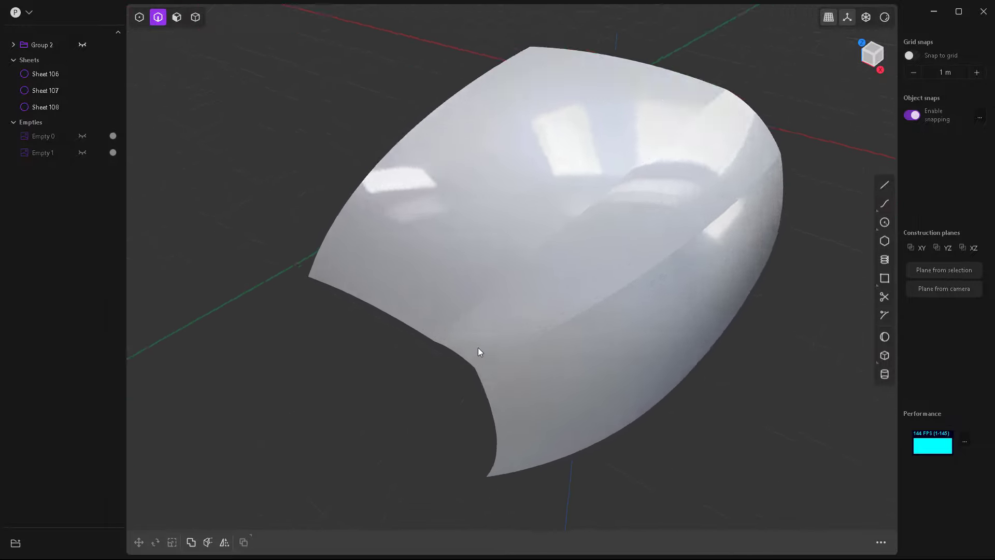
{"action": "scroll", "coordinate": [481, 346], "scroll_direction": "down", "scroll_amount": 4}
{"action": "middle_click_drag", "start_coordinate": [431, 384], "coordinate": [409, 383]}
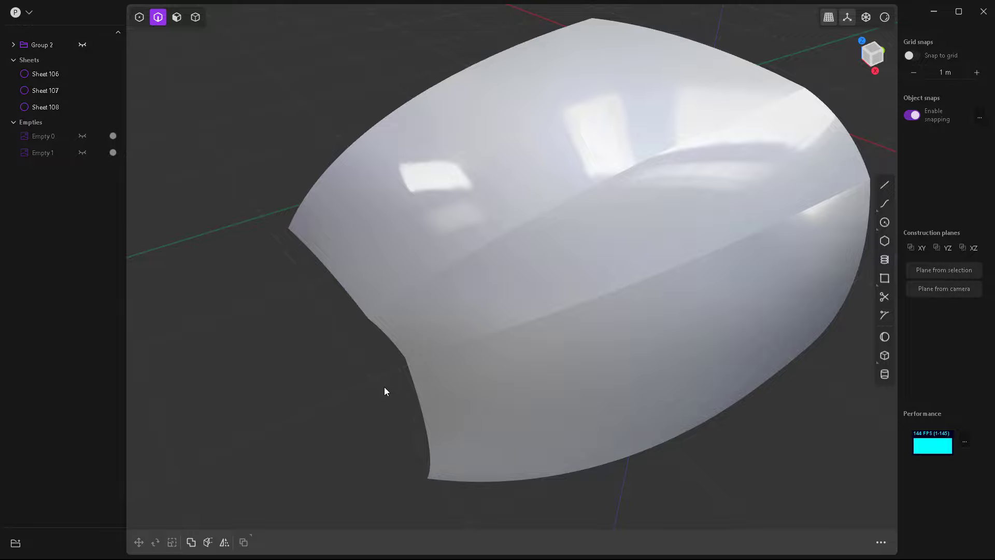
{"action": "middle_click_drag", "start_coordinate": [373, 393], "coordinate": [449, 375]}
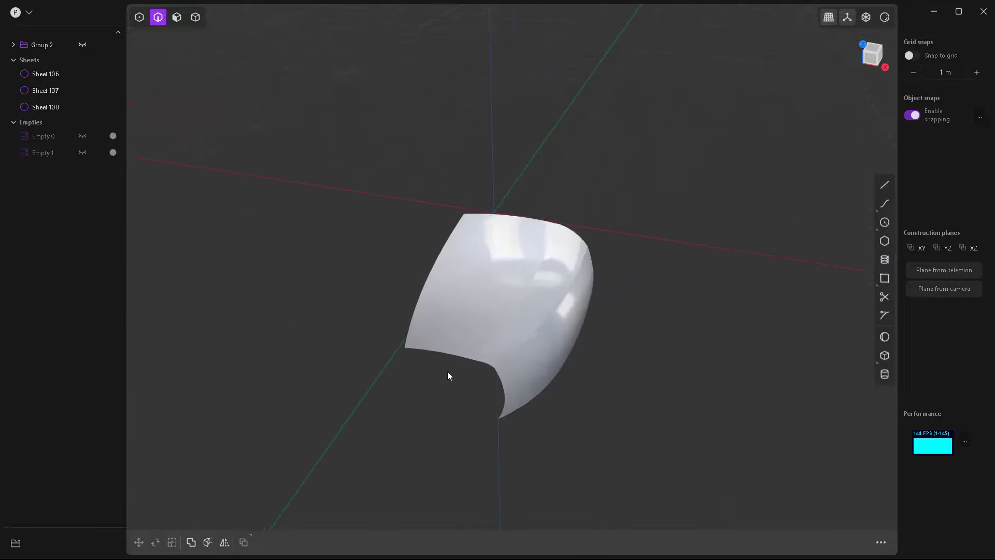
{"action": "scroll", "coordinate": [449, 372], "scroll_direction": "up", "scroll_amount": 3}
- Undo the hiding and grouping of the curves and the loft of the lower side surface
{"action": "key", "text": "ctrl+z"}
{"action": "key", "text": "ctrl+z"}
{"action": "key", "text": "ctrl+z"}
{"action": "key", "text": "ctrl+z"}
{"action": "key", "text": "ctrl+z"}
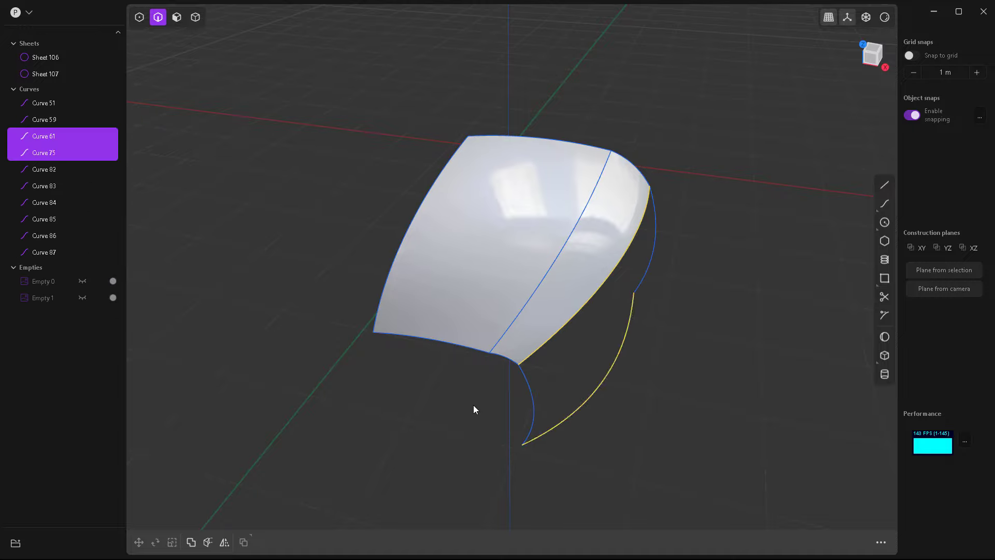
- Undo the two remaining lofts of the hood and fender so that only the curve network is left
{"action": "key", "text": "ctrl+z"}
{"action": "key", "text": "ctrl+z"}
{"action": "key", "text": "ctrl+z"}
{"action": "key", "text": "ctrl+z"}
{"action": "key", "text": "ctrl+z"}
{"action": "key", "text": "ctrl+z"}
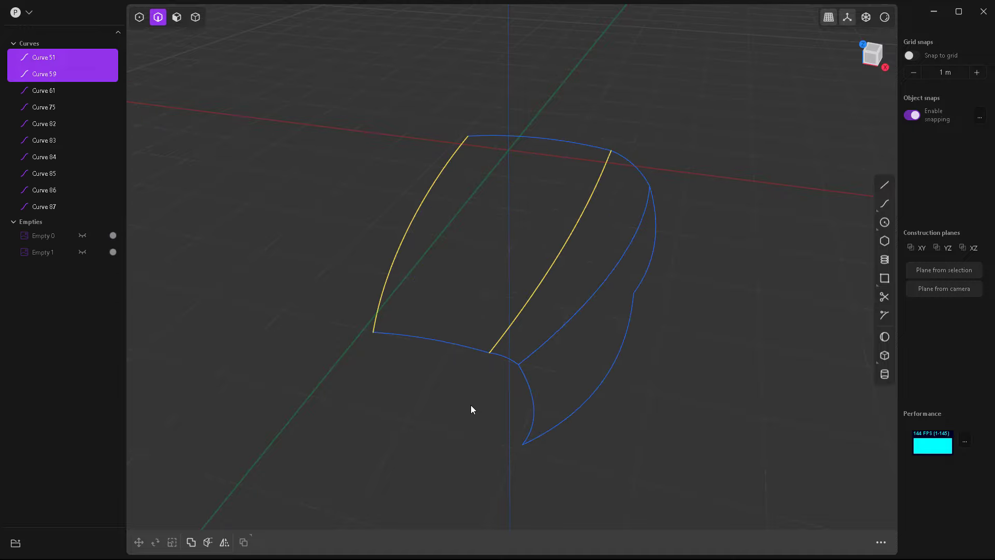
{"action": "key", "text": "ctrl+z"}
- In the top view, align all control points at the network's front end in one line by scaling them to 0 along Y
{"action": "key", "text": "1"}
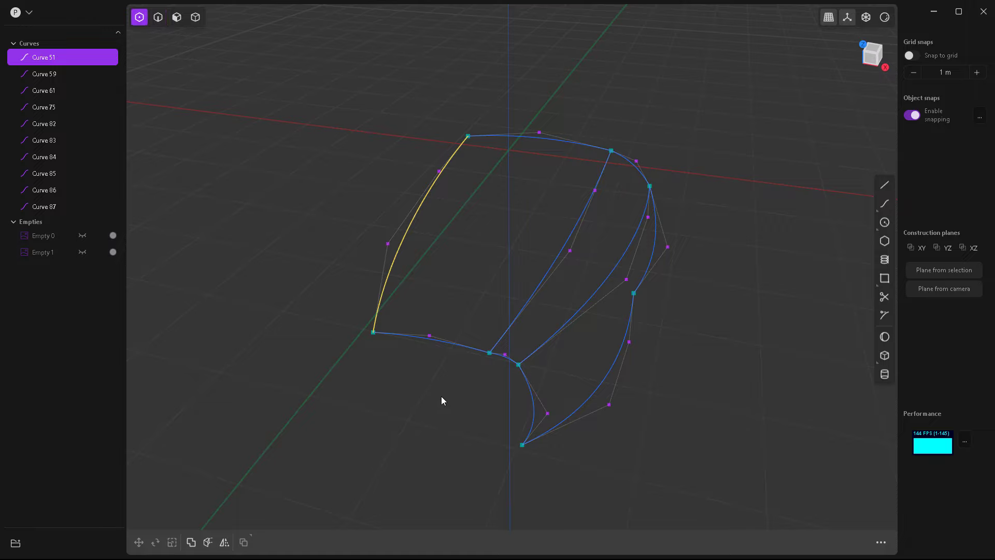
{"action": "key", "text": "KP_7"}
{"action": "scroll", "coordinate": [552, 402], "scroll_direction": "up", "scroll_amount": 5}
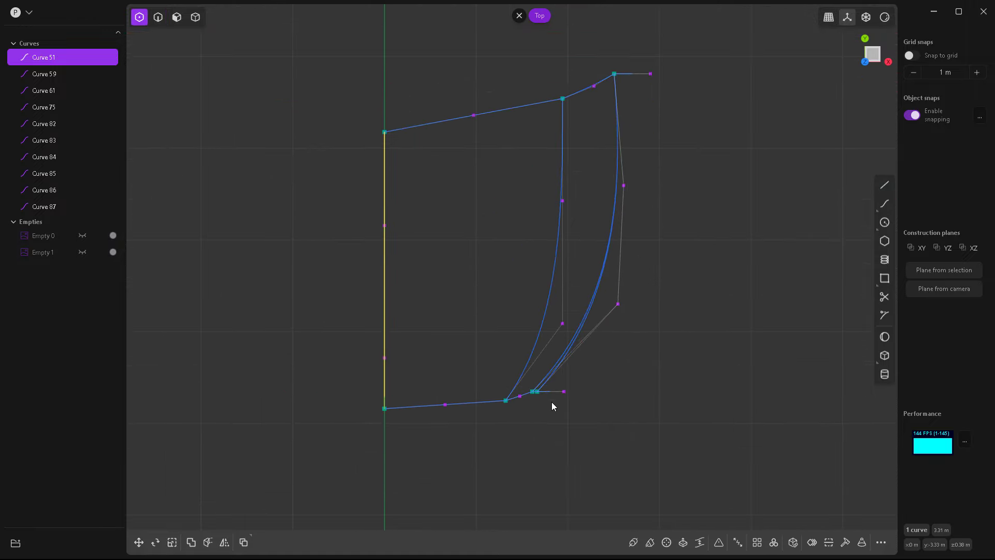
{"action": "scroll", "coordinate": [523, 402], "scroll_direction": "up", "scroll_amount": 2}
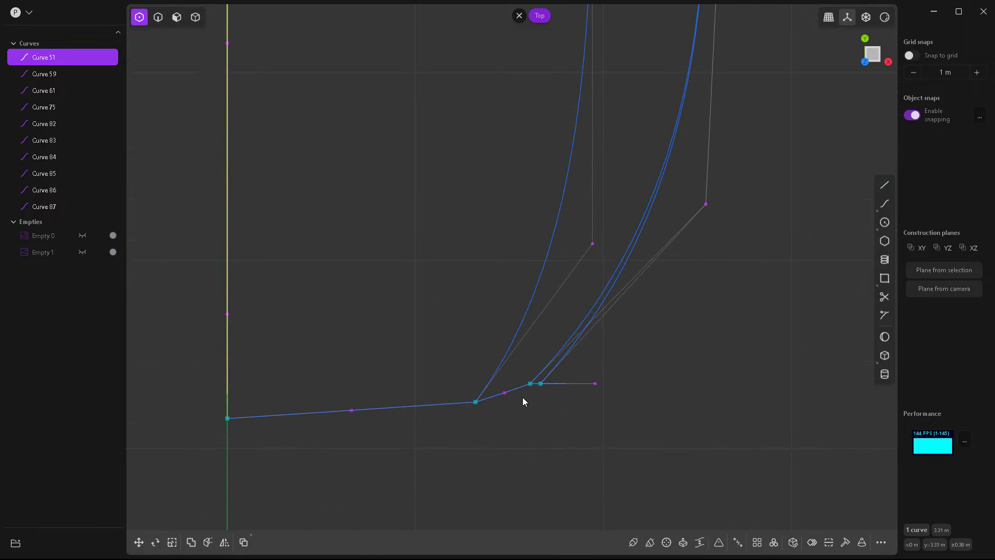
{"action": "scroll", "coordinate": [523, 401], "scroll_direction": "down", "scroll_amount": 1}
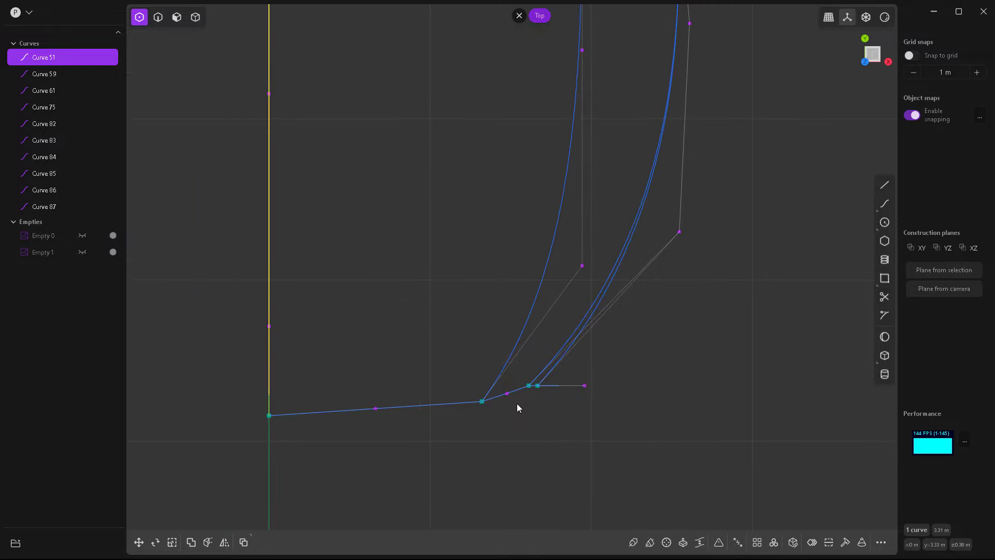
{"action": "left_click_drag", "start_coordinate": [198, 380], "coordinate": [628, 524]}
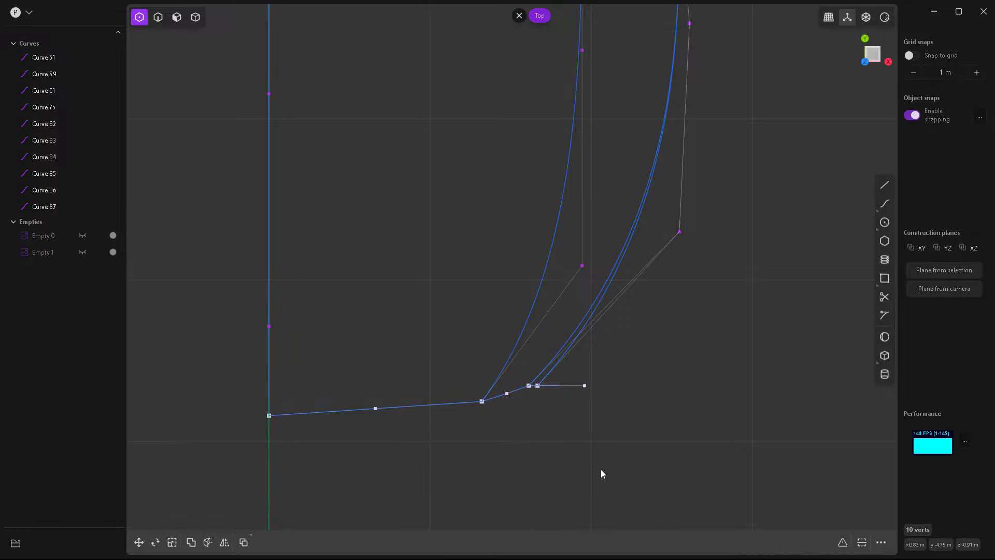
{"action": "middle_click_drag", "start_coordinate": [600, 471], "coordinate": [626, 413]}
{"action": "key", "text": "7"}
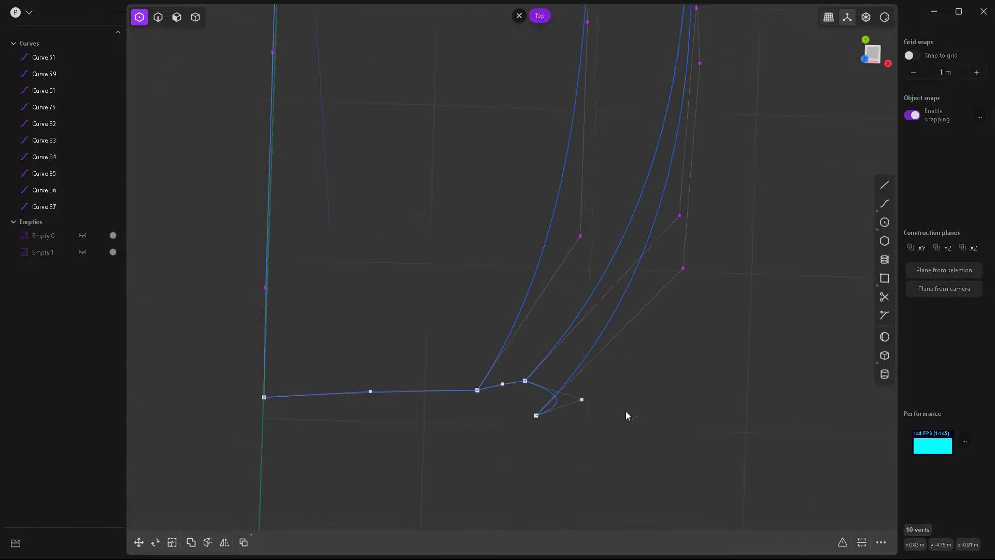
{"action": "key", "text": "s"}
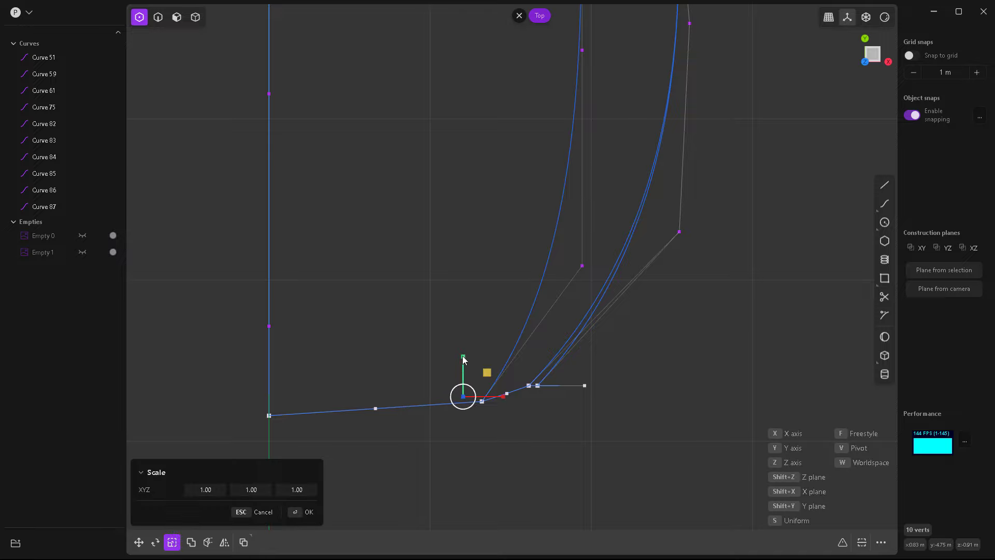
{"action": "left_click_drag", "start_coordinate": [463, 357], "coordinate": [464, 361]}
{"action": "left_click", "coordinate": [249, 489]}
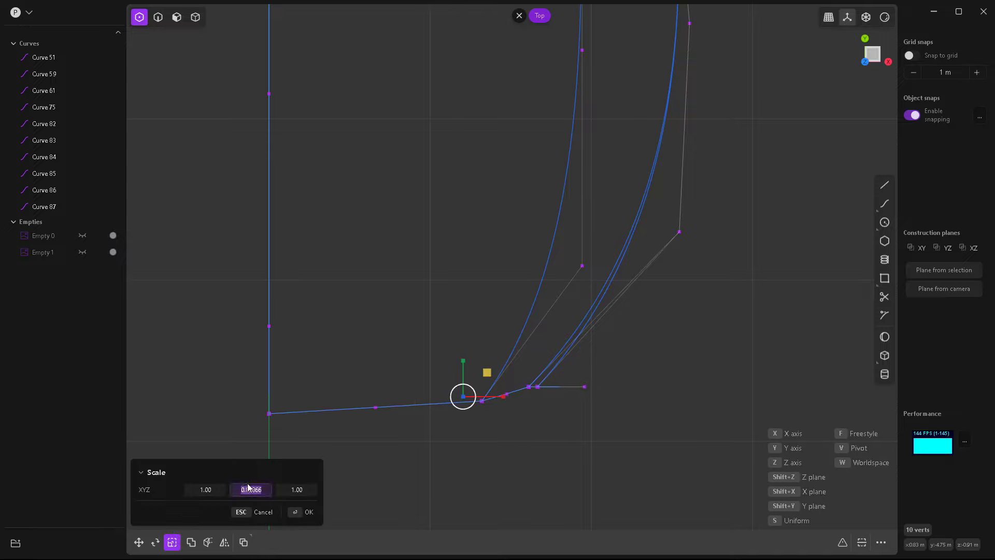
{"action": "key", "text": "BackSpace"}
{"action": "type", "text": "0"}
{"action": "key", "text": "Return"}
{"action": "key", "text": "Return"}
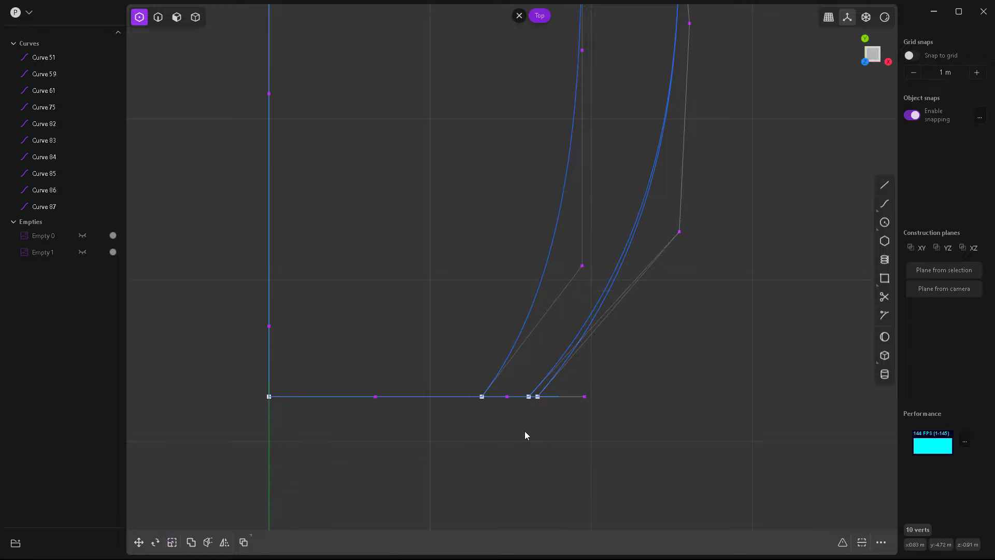
{"action": "middle_click_drag", "start_coordinate": [568, 438], "coordinate": [507, 438]}
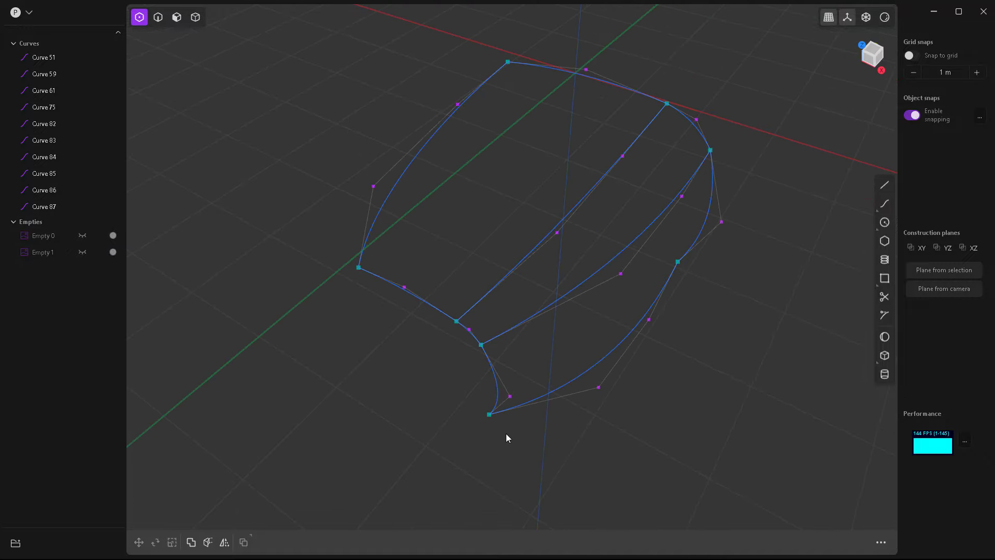
- Loft the hood surface between the centre curve and the hood side-edge curve, guided by the front and rear hood curves
{"action": "key", "text": "2"}
{"action": "middle_click_drag", "start_coordinate": [440, 375], "coordinate": [464, 371]}
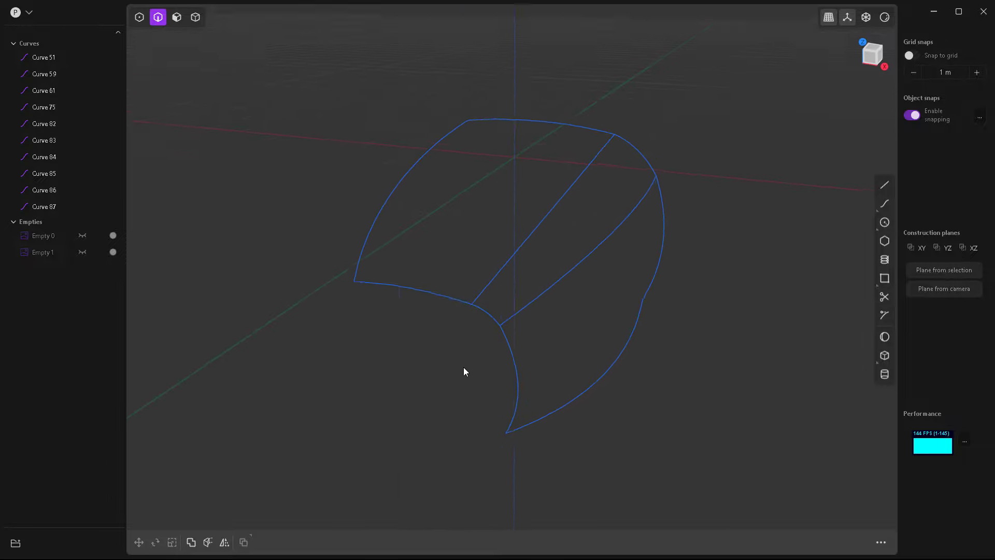
{"action": "left_click", "coordinate": [415, 182]}
{"action": "left_click", "coordinate": [524, 237]}
{"action": "key", "text": "l"}
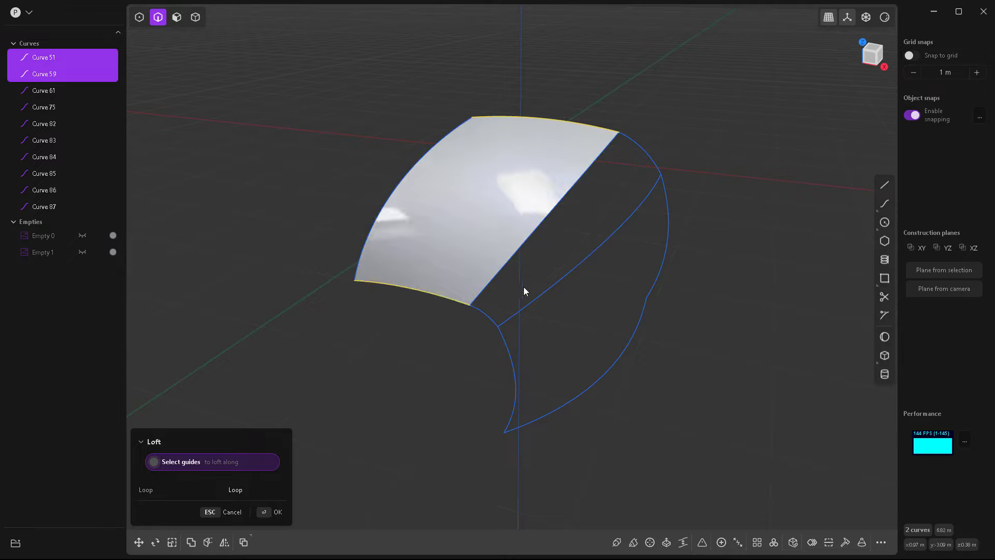
{"action": "key", "text": "Return"}
- Loft a surface between the hood side-edge and fender curves, guided by the short rear and front connecting curves
{"action": "left_click", "coordinate": [533, 233]}
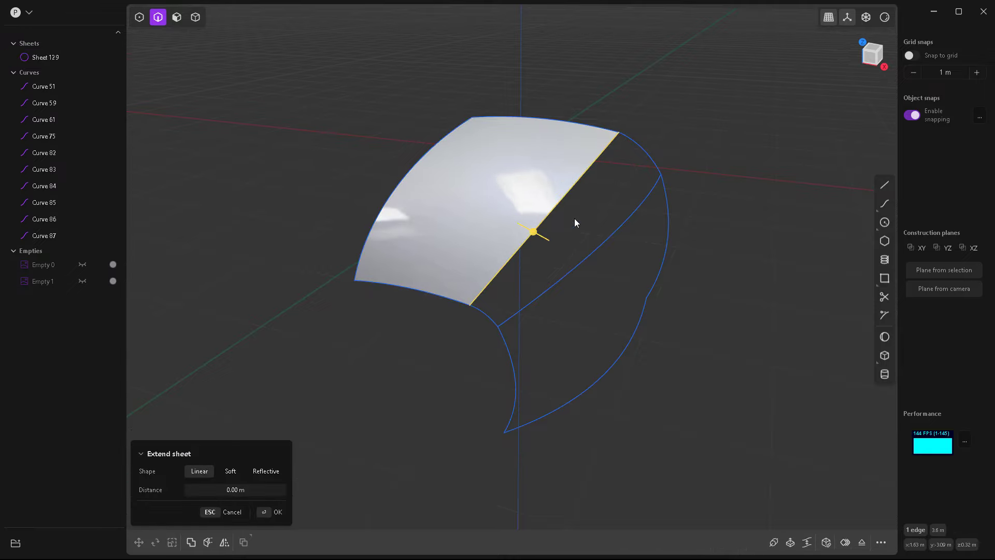
{"action": "key", "text": "Escape"}
{"action": "left_click", "coordinate": [558, 207]}
{"action": "left_click", "coordinate": [587, 259]}
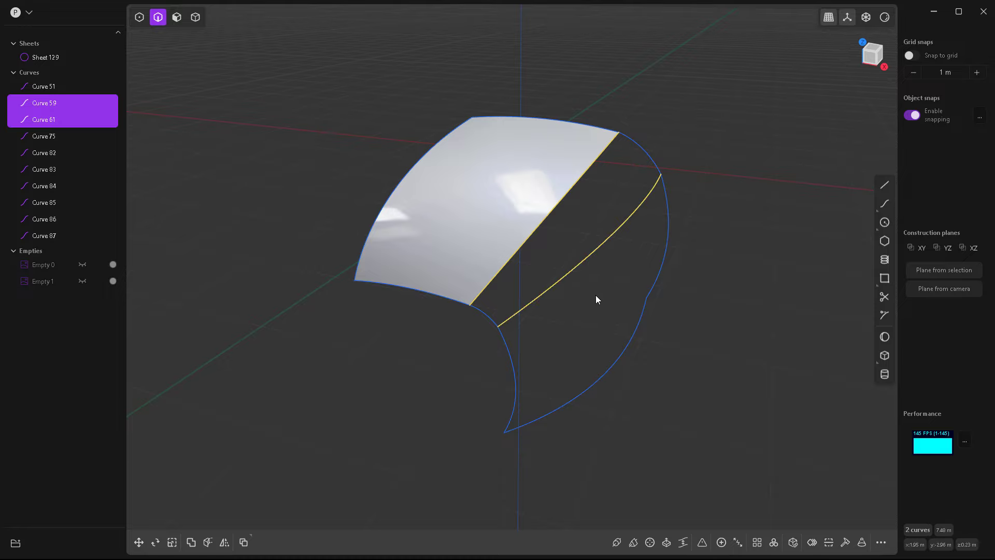
{"action": "key", "text": "l"}
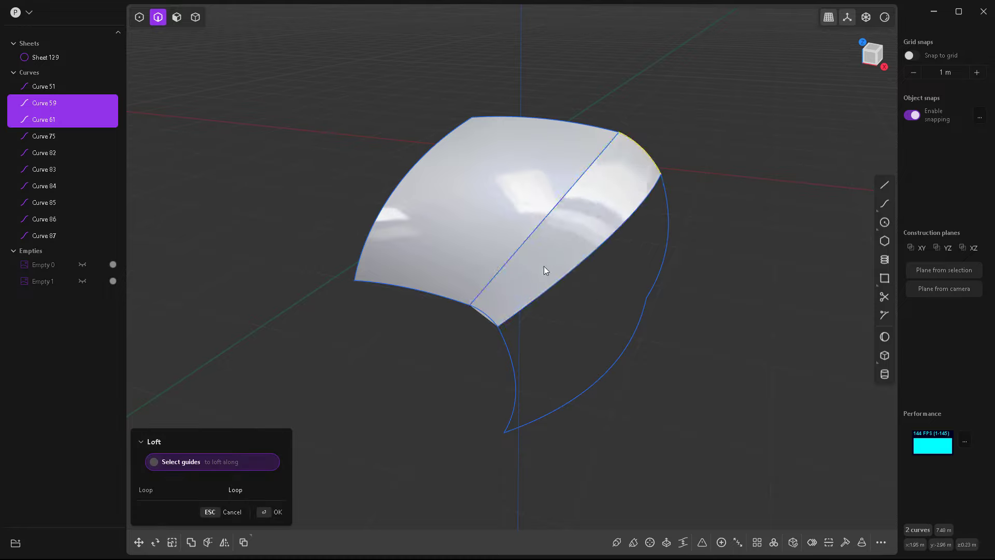
{"action": "key", "text": "Return"}
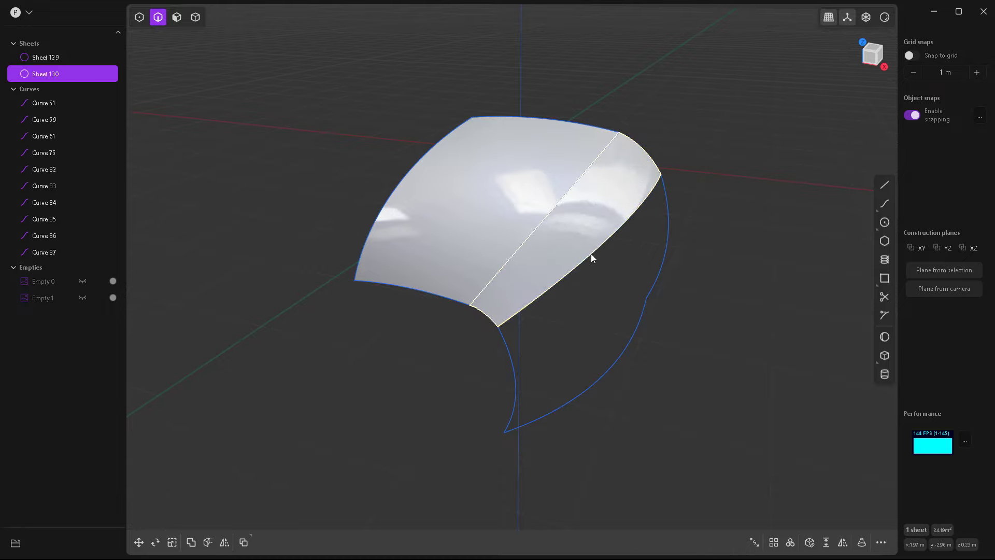
- Loft the side surface between the fender and lower side curves with the rear and front side curves as guides, and clear the selection
{"action": "left_click", "coordinate": [591, 254]}
{"action": "left_click", "coordinate": [619, 357]}
{"action": "key", "text": "l"}
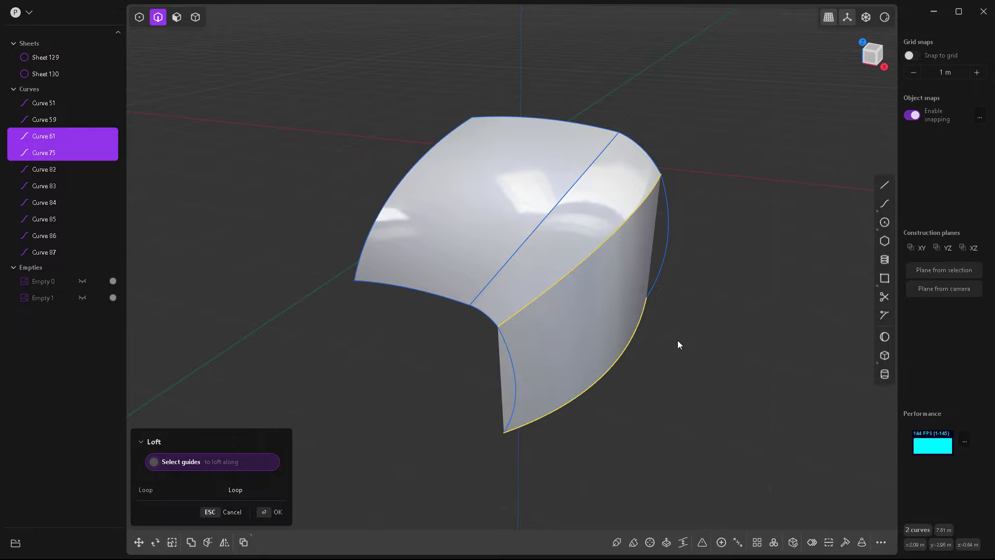
{"action": "left_click", "coordinate": [669, 238]}
{"action": "left_click", "coordinate": [515, 362]}
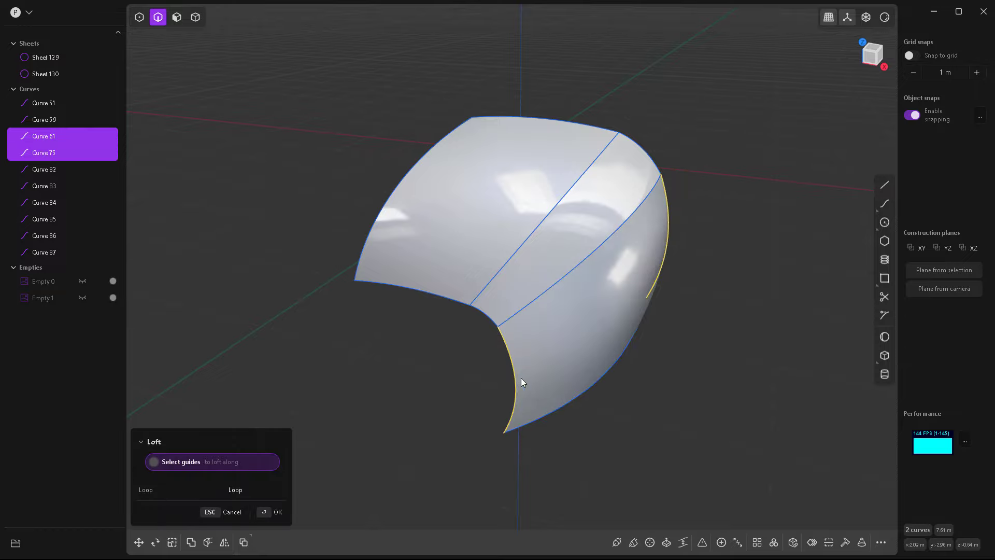
{"action": "key", "text": "Return"}
{"action": "left_click", "coordinate": [660, 379]}
{"action": "mouse_move", "coordinate": [660, 378]}
{"action": "middle_mouse_down"}
{"action": "mouse_move", "coordinate": [645, 359]}
{"action": "mouse_move", "coordinate": [702, 328]}
{"action": "mouse_move", "coordinate": [715, 356]}
{"action": "mouse_move", "coordinate": [629, 387]}
{"action": "mouse_move", "coordinate": [648, 394]}
{"action": "mouse_move", "coordinate": [673, 364]}
{"action": "middle_mouse_up"}
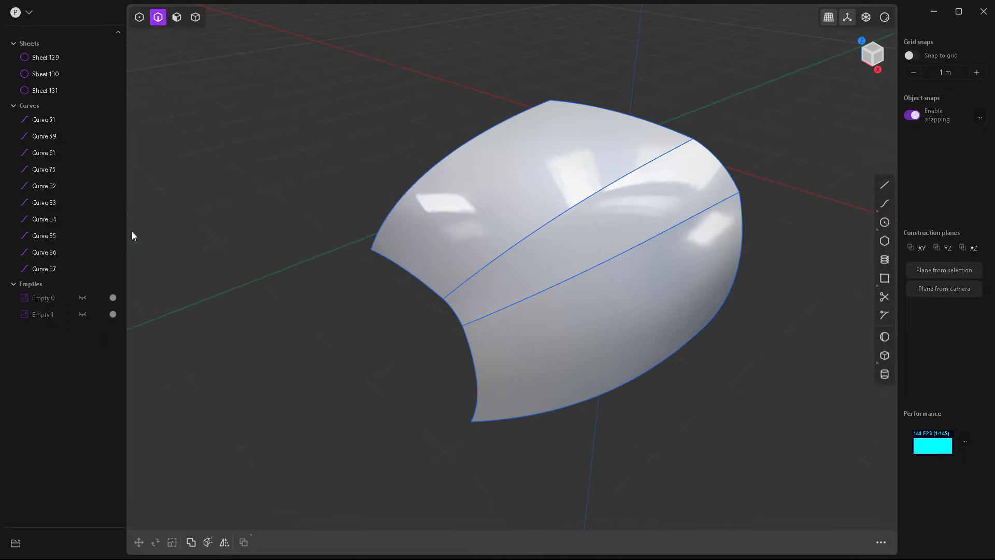
- Group all ten construction curves and hide the group so that only the surfaces are displayed
{"action": "left_click", "coordinate": [41, 120]}
{"action": "left_click", "coordinate": [46, 268], "text": "shift"}
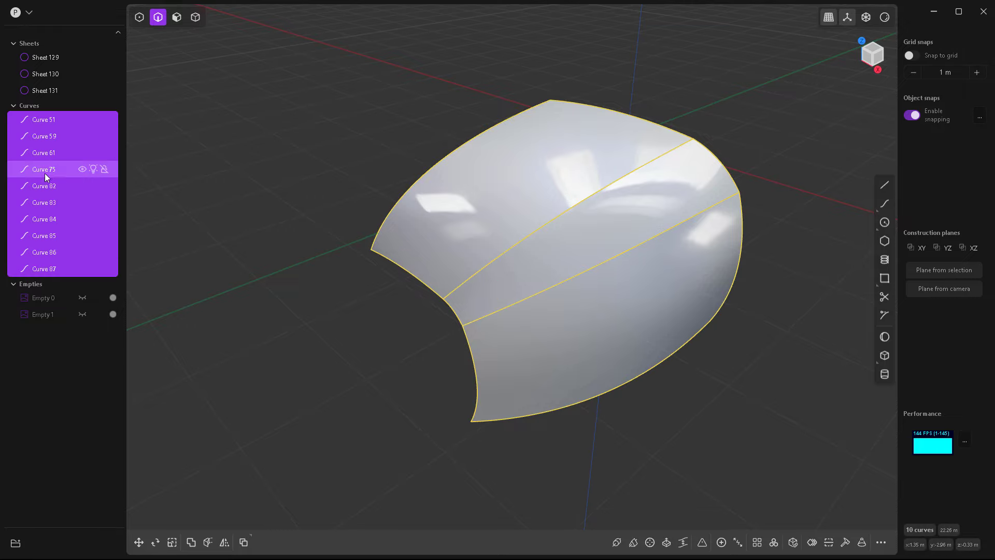
{"action": "key", "text": "ctrl+g"}
{"action": "left_click", "coordinate": [580, 407]}
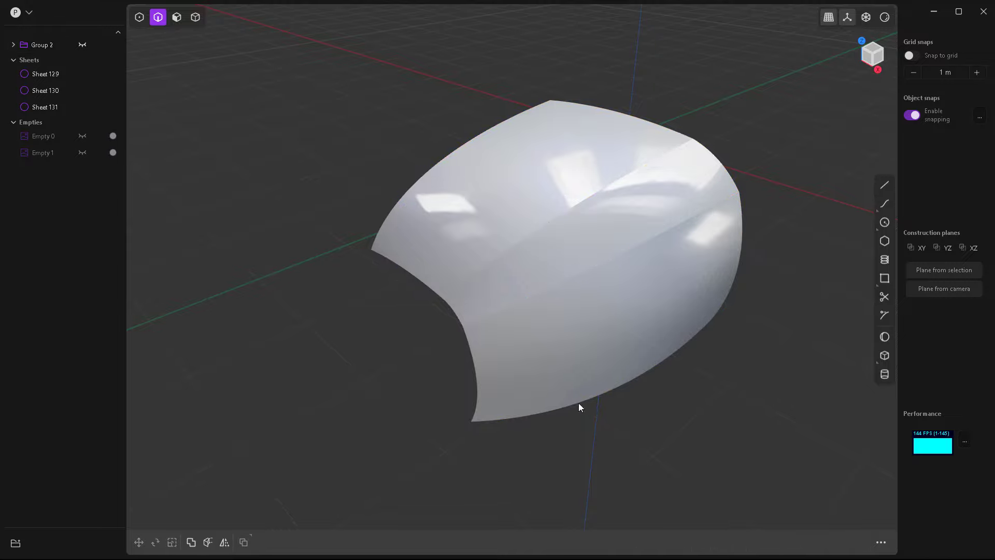
{"action": "middle_click_drag", "start_coordinate": [579, 407], "coordinate": [580, 330]}
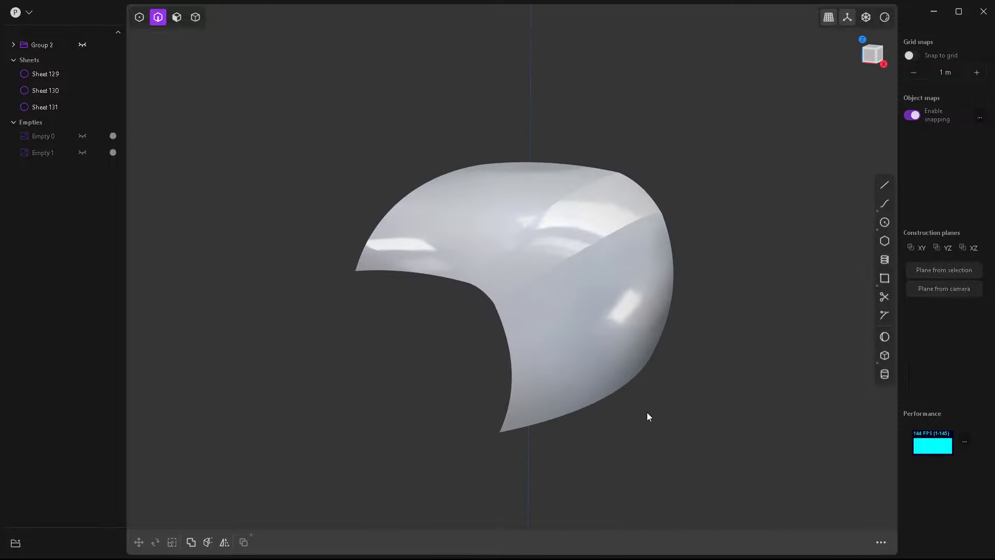
- In the right view, draw a two-point circle of about 1.37 m radius with its diameter on the side surface's lower edge
{"action": "key", "text": "3"}
{"action": "scroll", "coordinate": [521, 301], "scroll_direction": "up", "scroll_amount": 2}
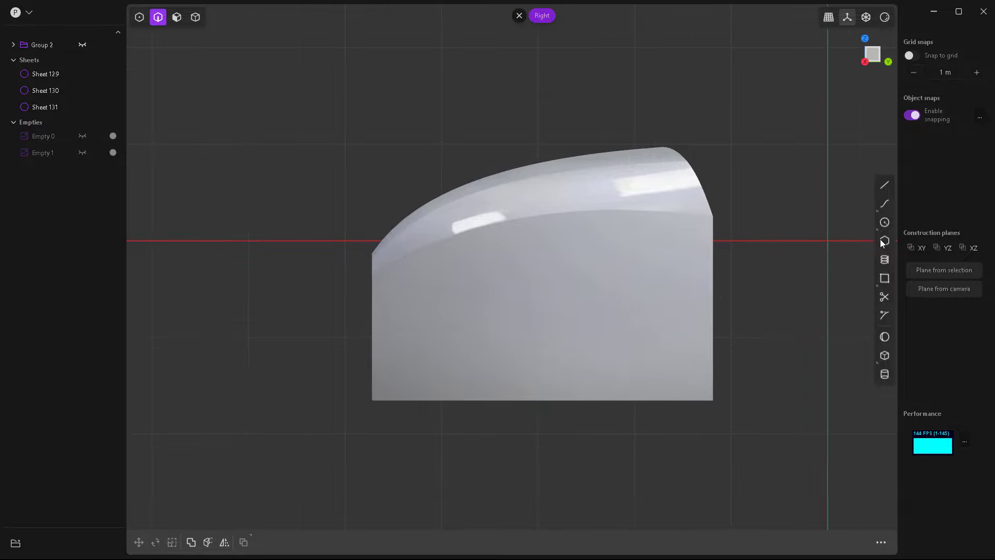
{"action": "mouse_move", "coordinate": [885, 224]}
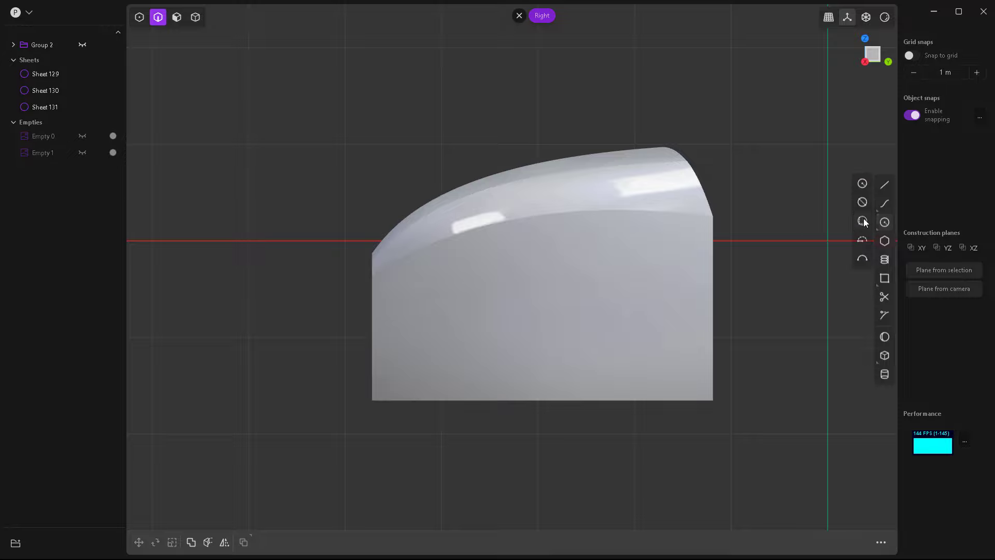
{"action": "left_click", "coordinate": [862, 203]}
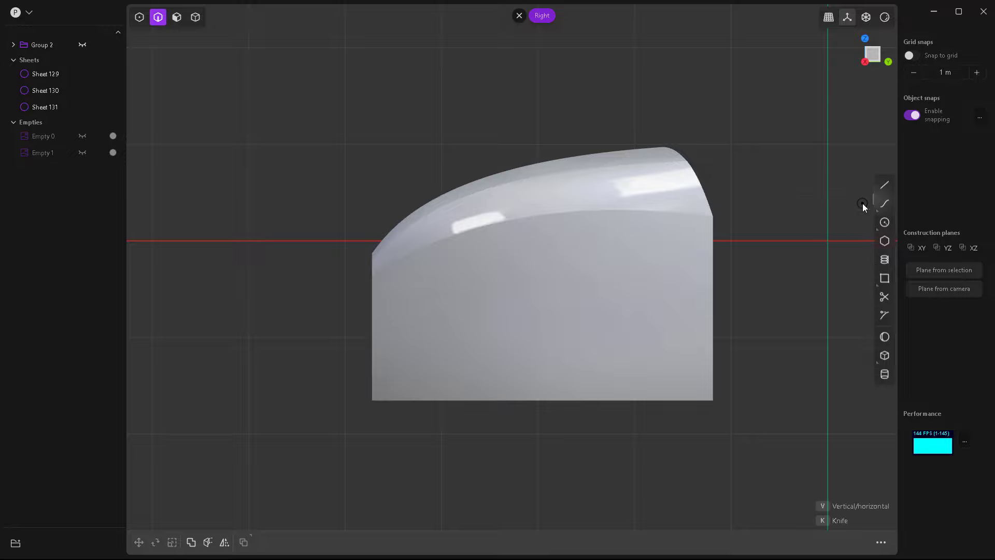
{"action": "left_click", "coordinate": [676, 400]}
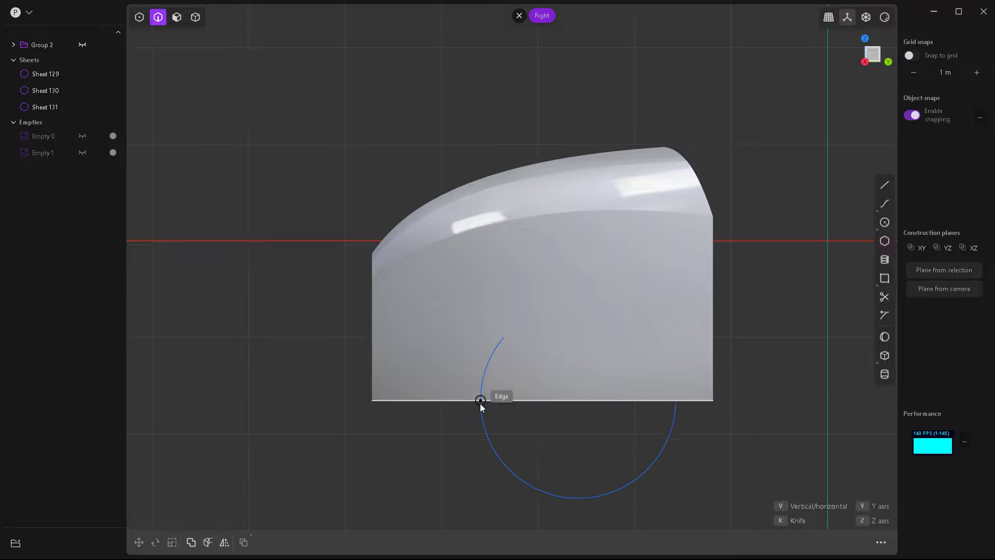
{"action": "left_click", "coordinate": [412, 400]}
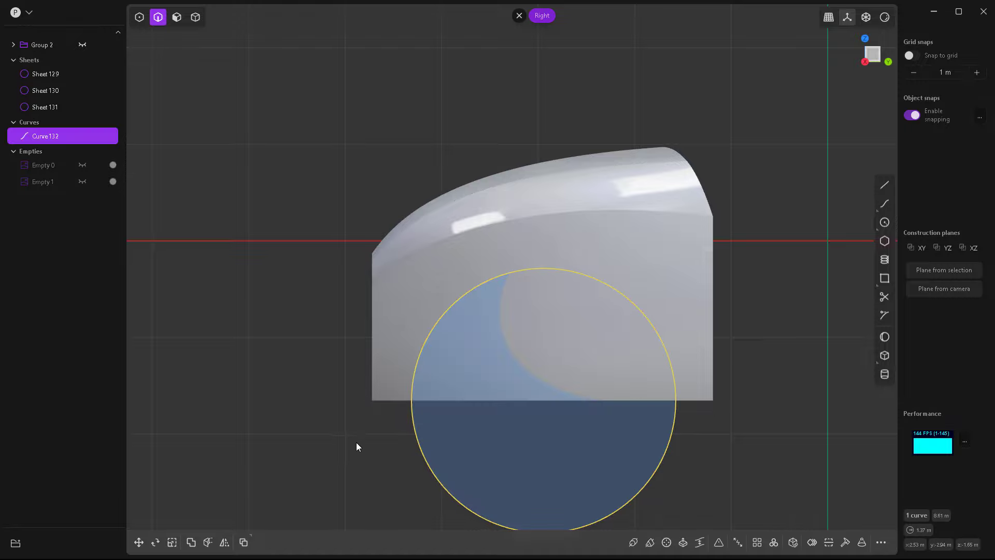
- Cut the side surface with the wheel-arch circle, turn on the display of surface edges and clear the selection
{"action": "middle_click_drag", "start_coordinate": [356, 443], "coordinate": [484, 407]}
{"action": "scroll", "coordinate": [483, 407], "scroll_direction": "up", "scroll_amount": 4}
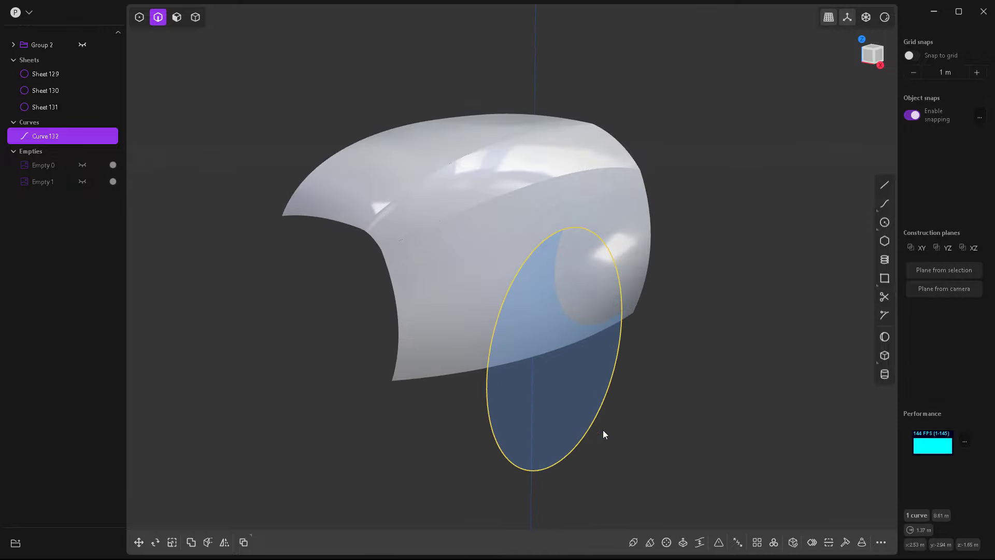
{"action": "key", "text": "c"}
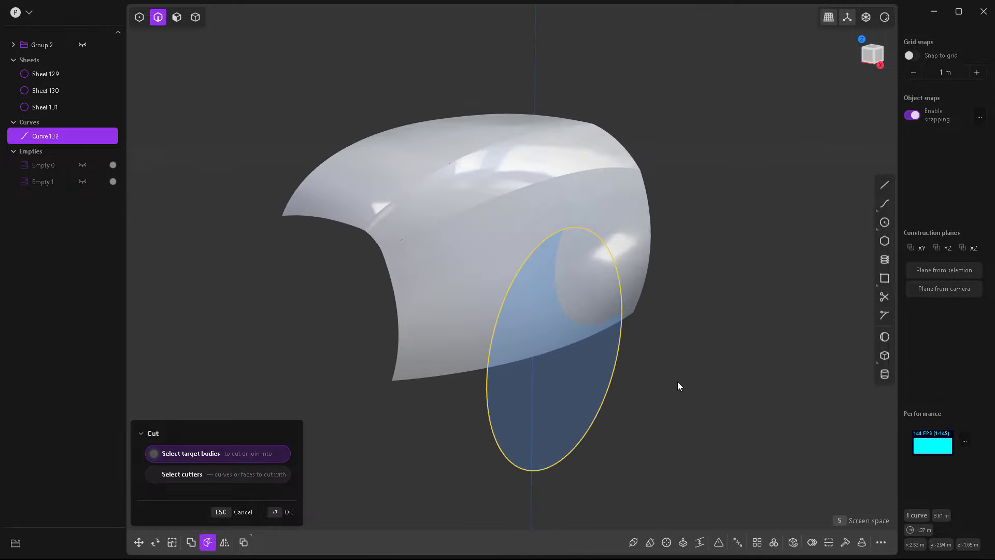
{"action": "left_click", "coordinate": [642, 255]}
{"action": "middle_click_drag", "start_coordinate": [629, 287], "coordinate": [755, 246]}
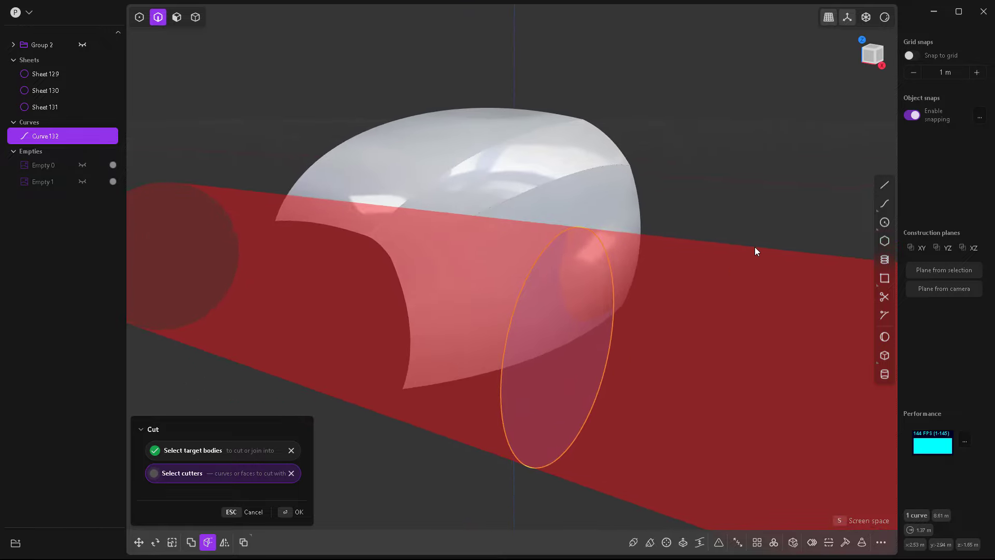
{"action": "left_click", "coordinate": [884, 17]}
{"action": "left_click", "coordinate": [839, 130]}
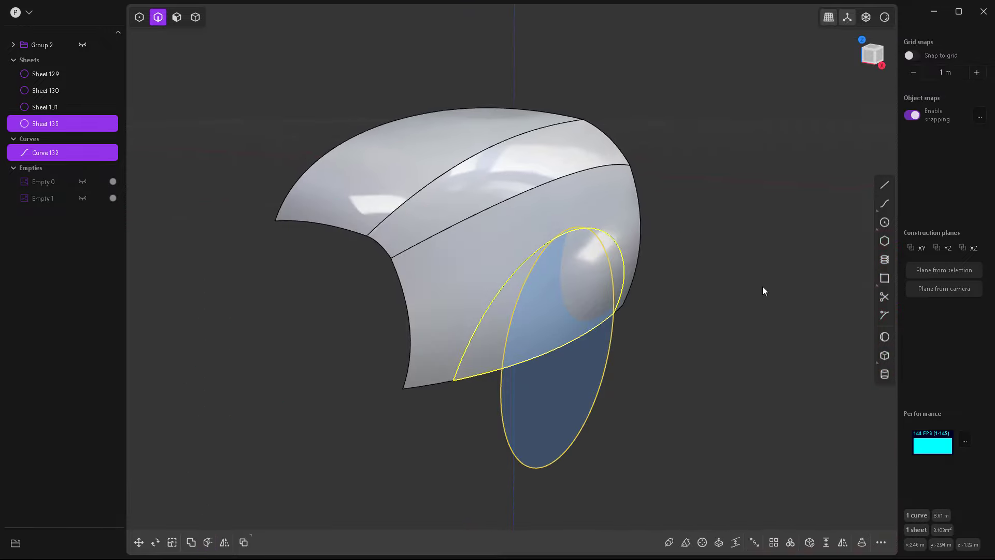
{"action": "left_click", "coordinate": [698, 367]}
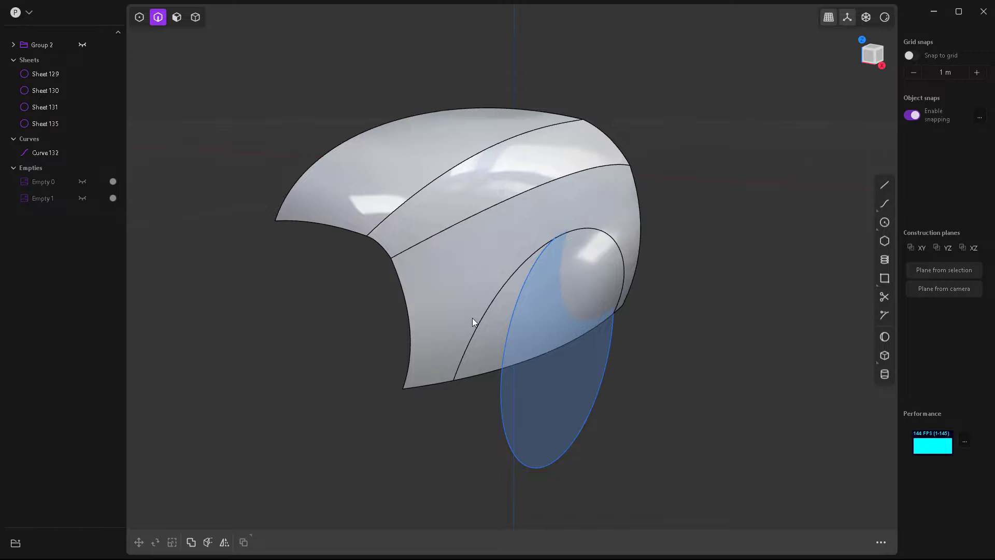
- Delete the cutting circle and the cut-out piece of the side surface to open the wheel arch
{"action": "left_click", "coordinate": [516, 331]}
{"action": "key", "text": "Delete"}
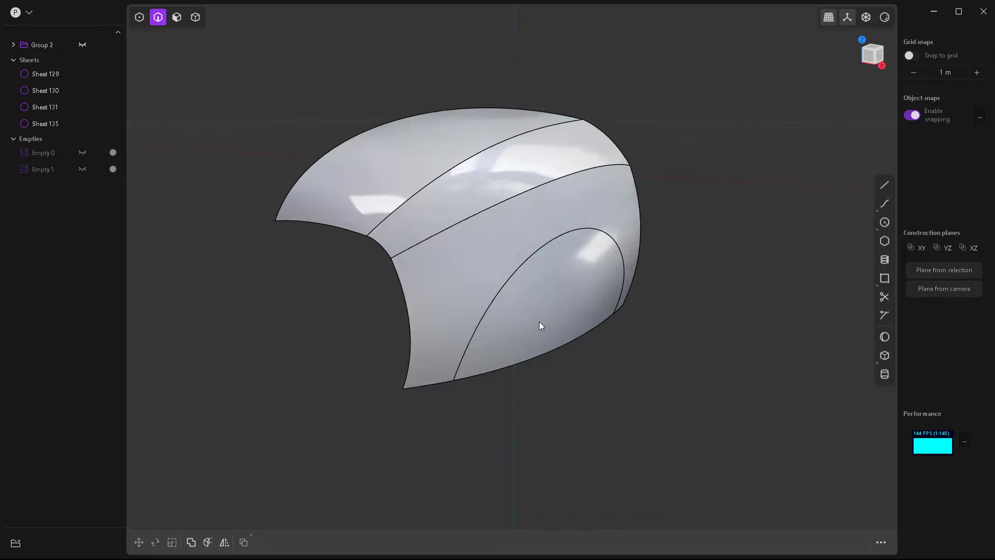
{"action": "key", "text": "4"}
{"action": "left_click", "coordinate": [554, 308]}
{"action": "key", "text": "Delete"}
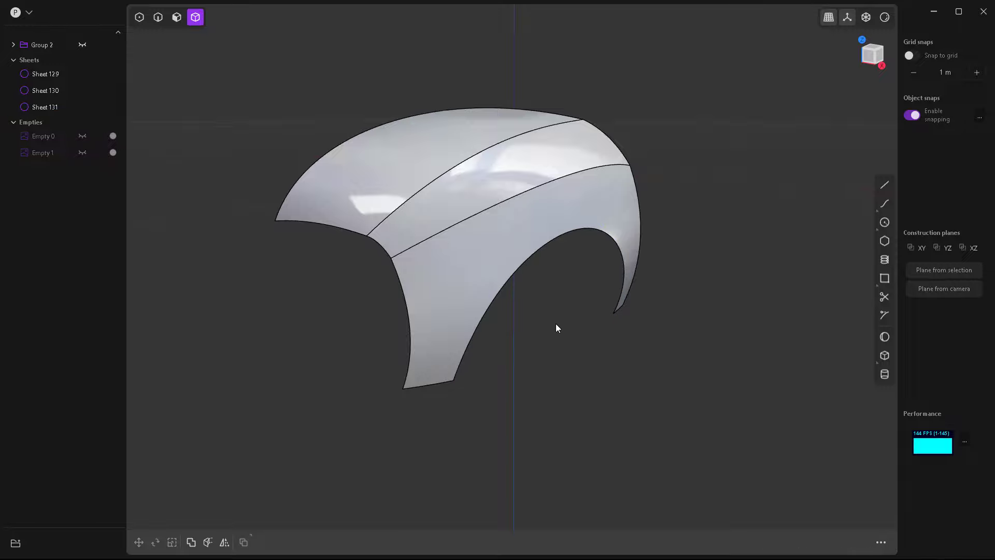
- Duplicate the wheel arch edge as curves and move one copy inward by about -0.489 m along X
{"action": "middle_click_drag", "start_coordinate": [616, 368], "coordinate": [462, 272]}
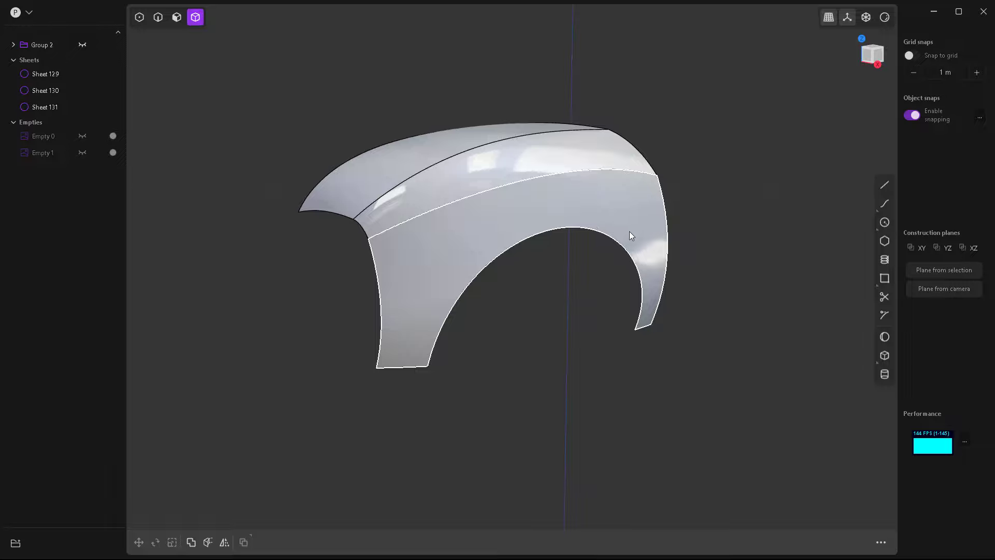
{"action": "middle_click_drag", "start_coordinate": [639, 338], "coordinate": [710, 368]}
{"action": "scroll", "coordinate": [597, 267], "scroll_direction": "down", "scroll_amount": 3}
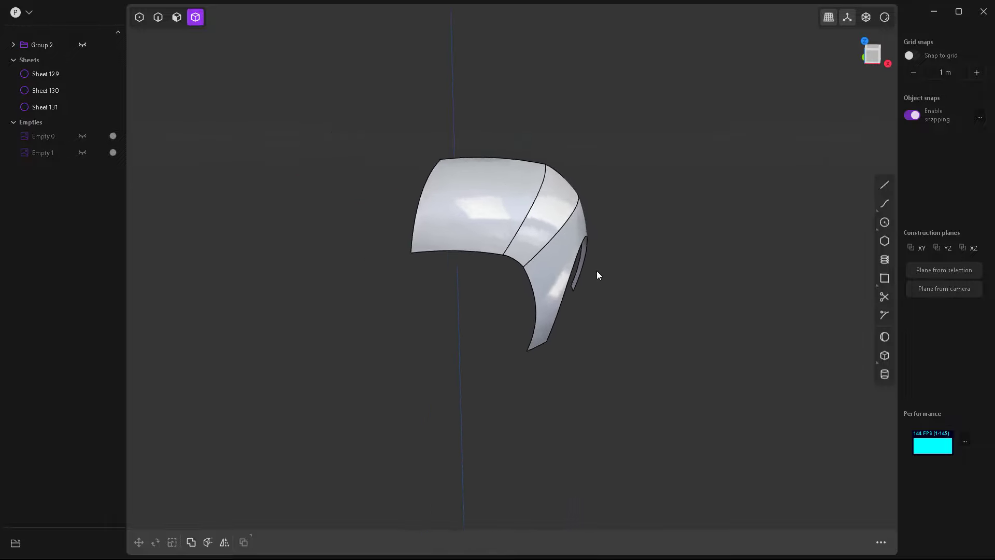
{"action": "scroll", "coordinate": [596, 271], "scroll_direction": "up", "scroll_amount": 3}
{"action": "middle_click_drag", "start_coordinate": [596, 271], "coordinate": [559, 312]}
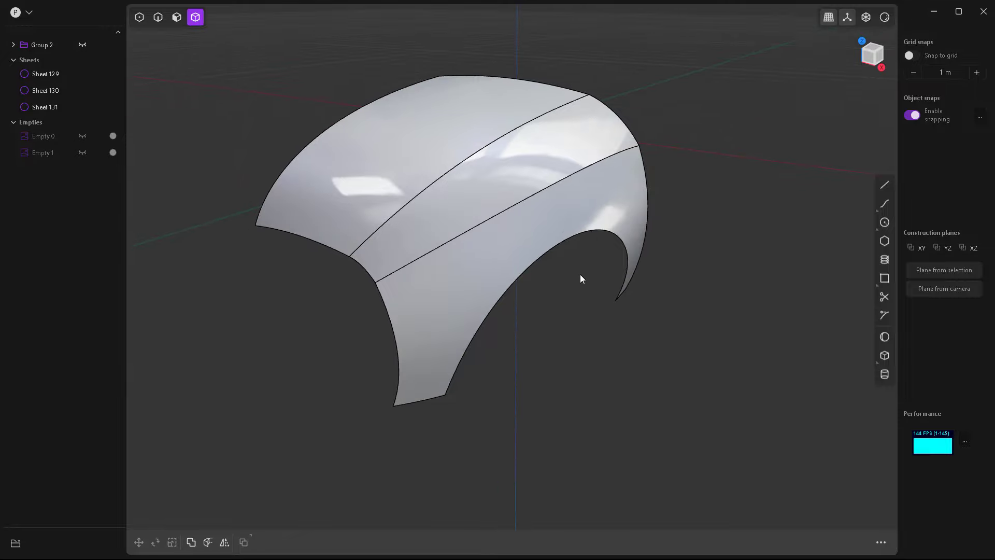
{"action": "key", "text": "2"}
{"action": "middle_click_drag", "start_coordinate": [537, 280], "coordinate": [565, 323]}
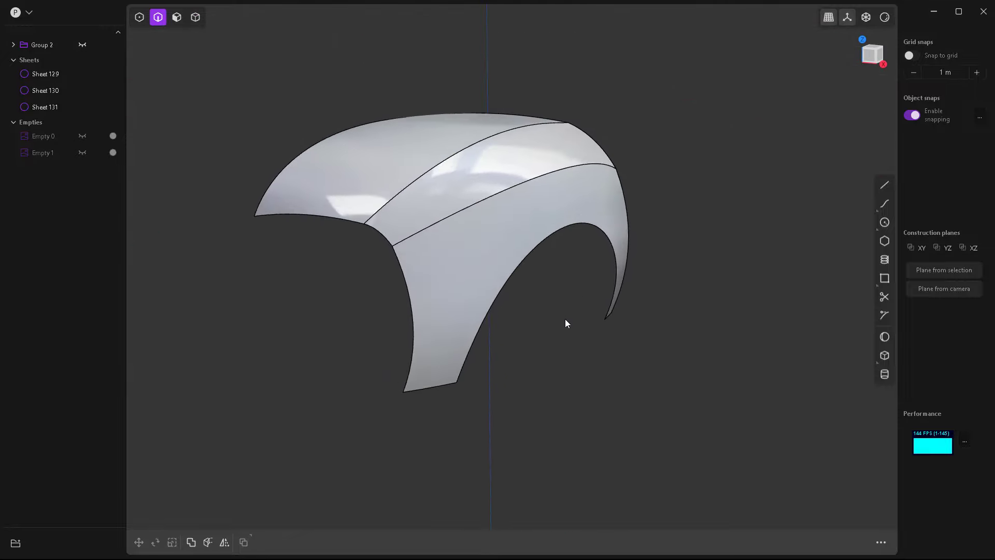
{"action": "left_click", "coordinate": [566, 226]}
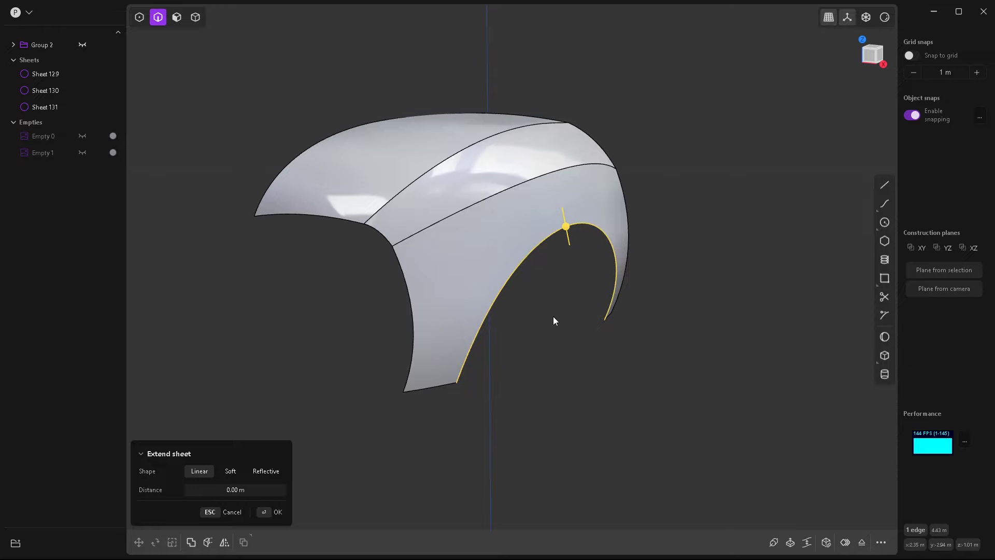
{"action": "key", "text": "ctrl+d"}
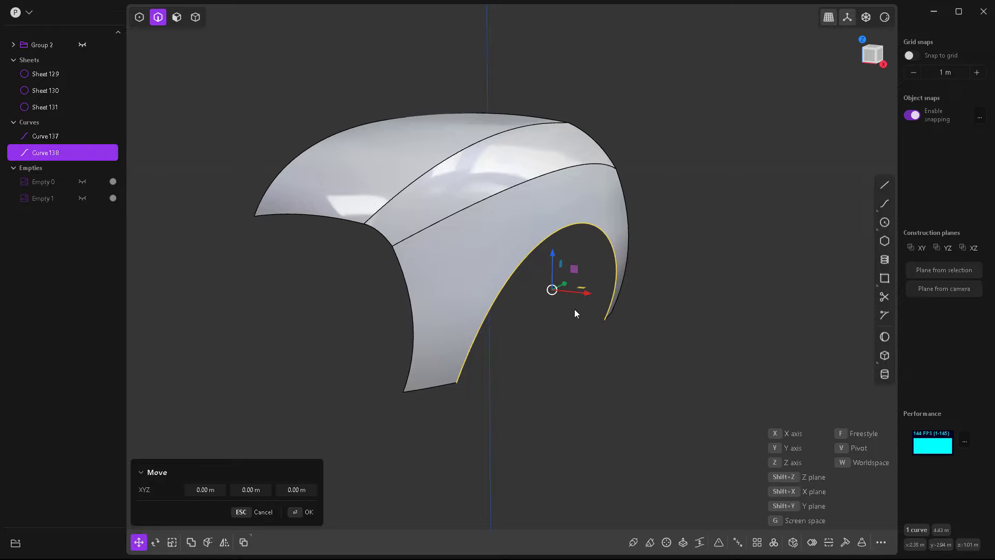
{"action": "left_click_drag", "start_coordinate": [587, 293], "coordinate": [543, 283]}
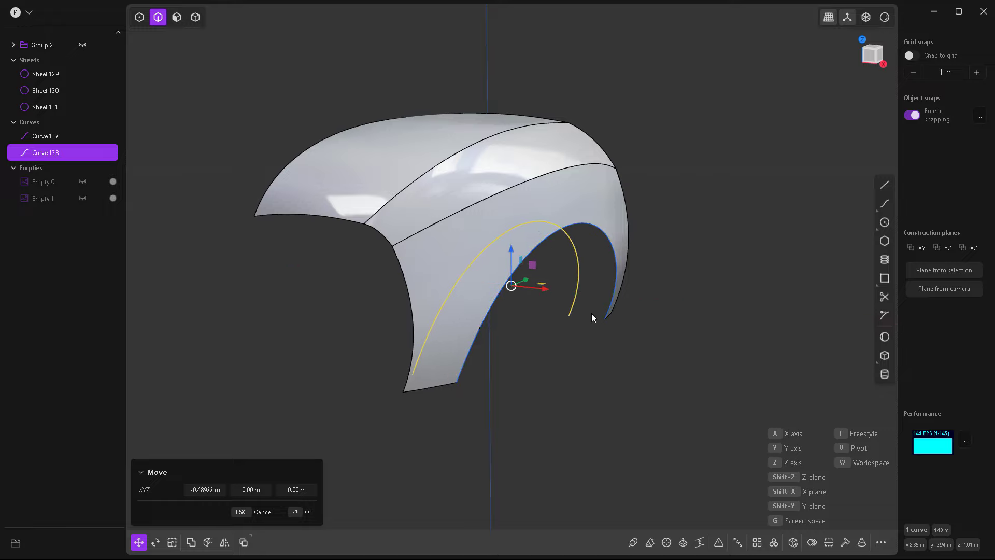
{"action": "key", "text": "Return"}
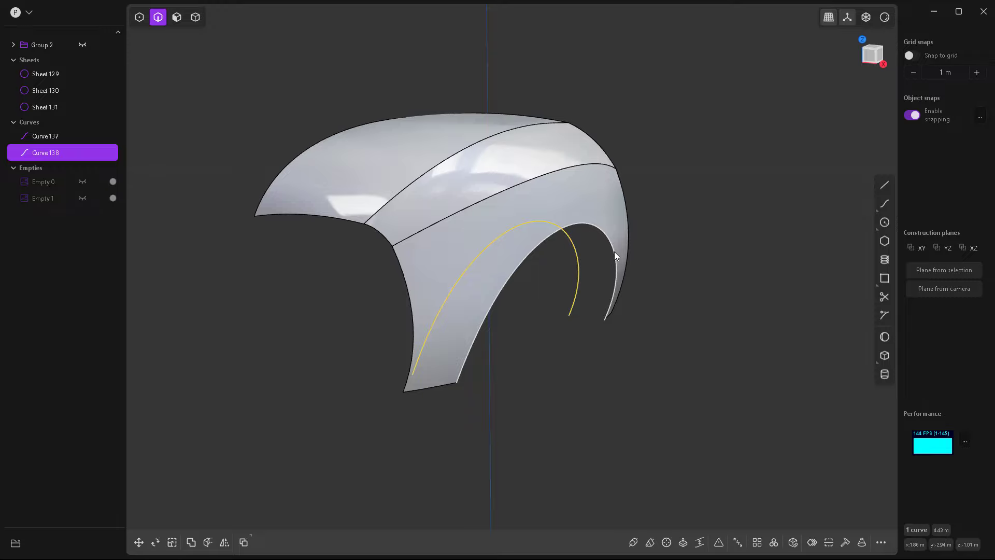
- Loft an inner wheel-arch surface between the arch edge curve and its inward copy, and clear the selection
{"action": "left_click", "coordinate": [613, 251], "text": "shift"}
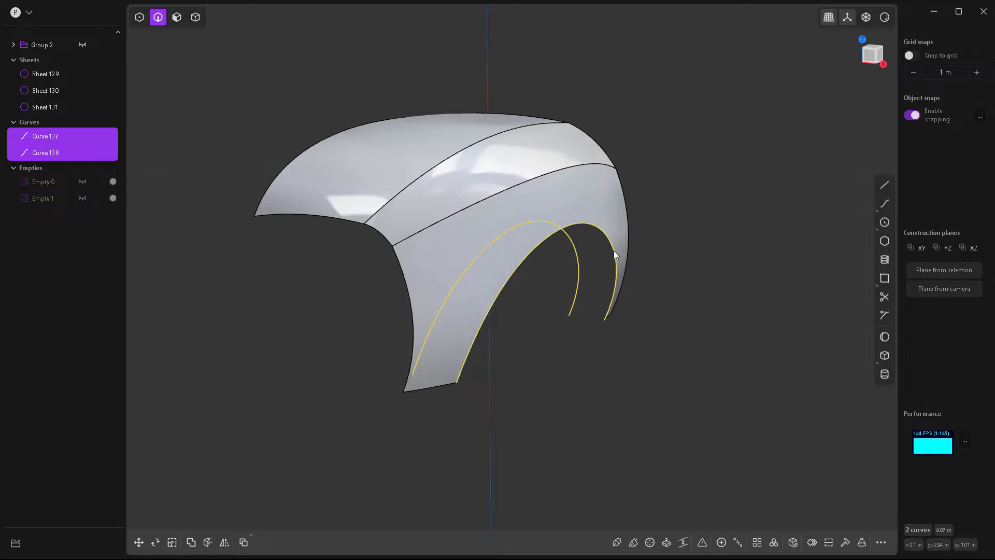
{"action": "key", "text": "l"}
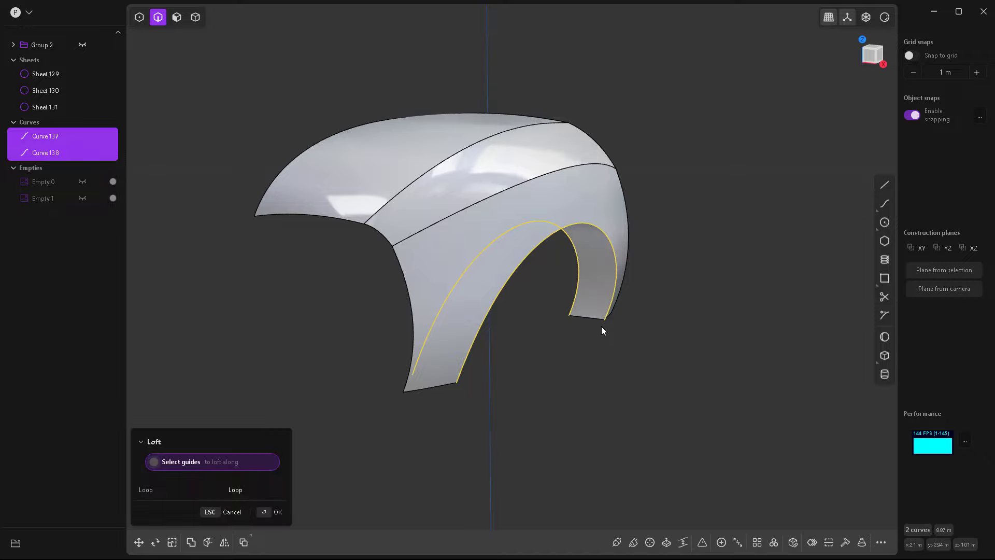
{"action": "key", "text": "Return"}
{"action": "left_click", "coordinate": [608, 358]}
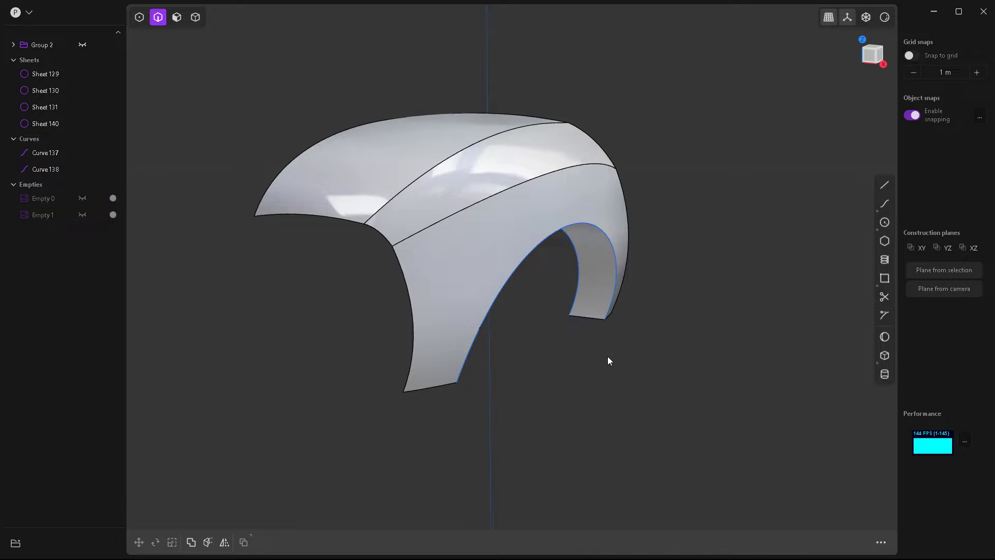
- Move the two wheel-arch curves into the hidden Group 2
{"action": "left_click", "coordinate": [48, 154]}
{"action": "left_click", "coordinate": [45, 169], "text": "shift"}
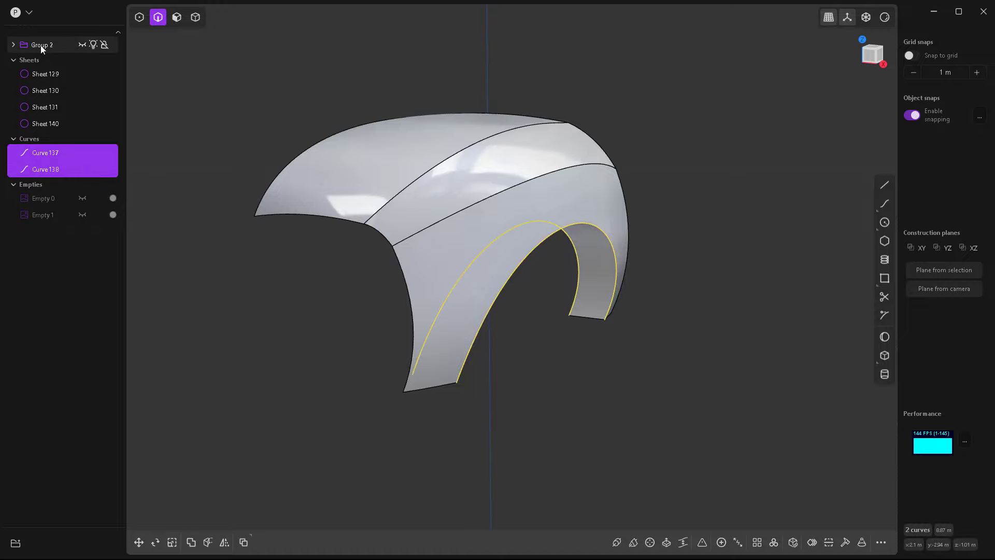
{"action": "left_click", "coordinate": [41, 45]}
{"action": "left_click", "coordinate": [44, 152]}
{"action": "left_click", "coordinate": [45, 166], "text": "shift"}
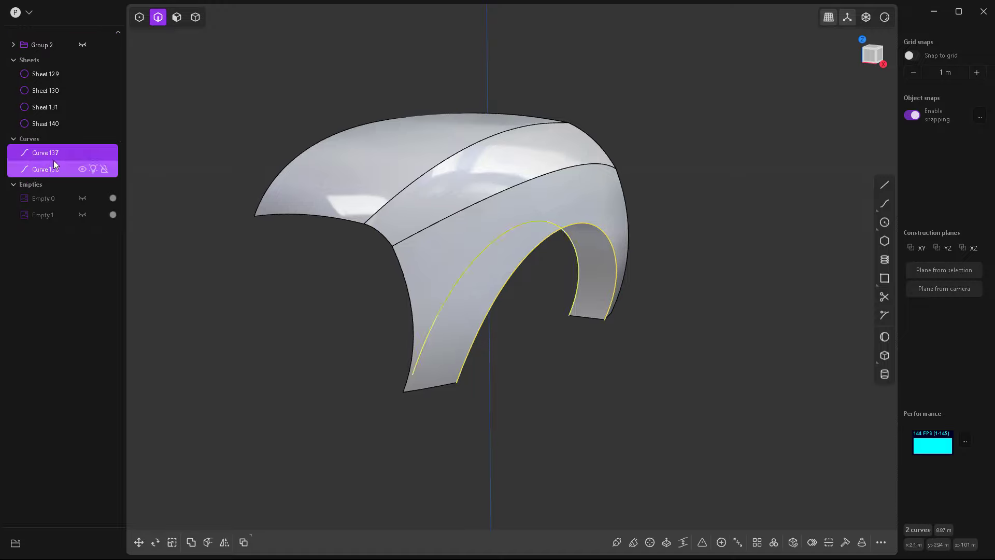
{"action": "left_click_drag", "start_coordinate": [42, 154], "coordinate": [39, 45]}
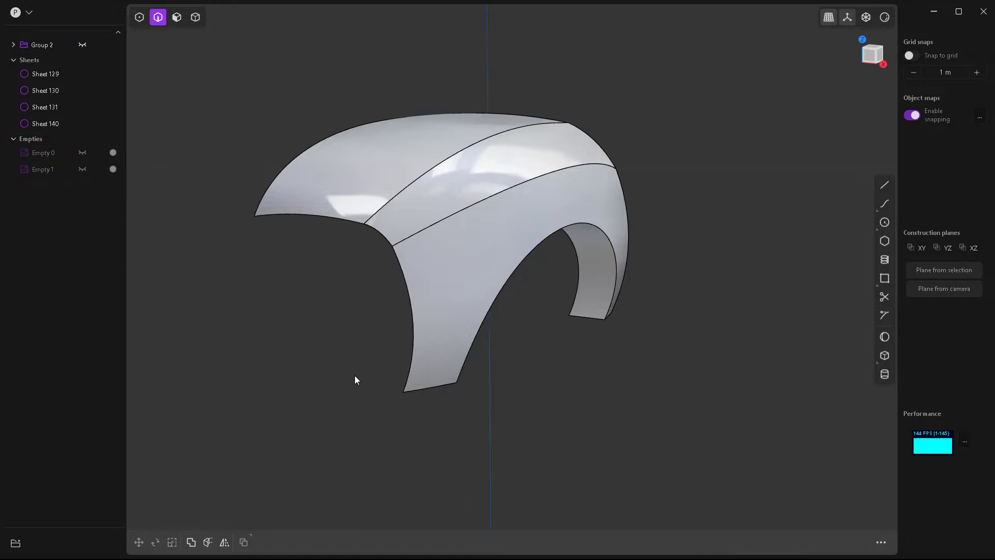
- Join the inner wheel-arch sheet and the side surface into one sheet and clear the selection
{"action": "key", "text": "4"}
{"action": "left_click", "coordinate": [589, 260]}
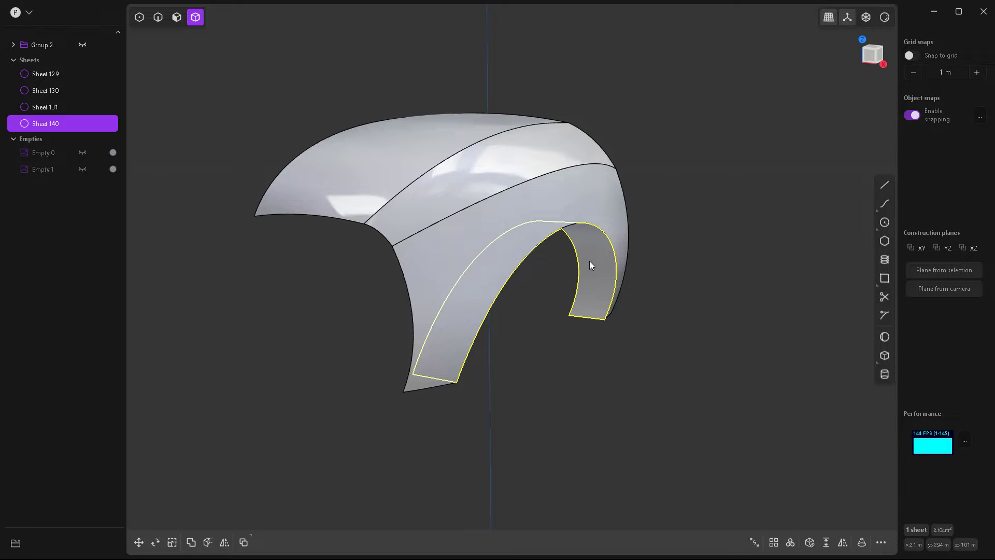
{"action": "left_click", "coordinate": [614, 227], "text": "shift"}
{"action": "left_click", "coordinate": [754, 542]}
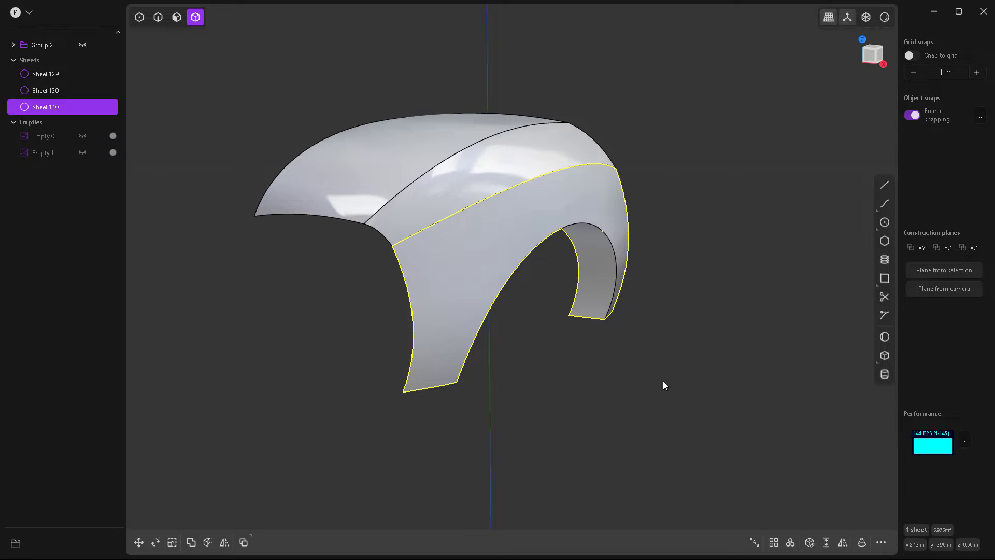
{"action": "left_click", "coordinate": [632, 338]}
- Fillet the wheel arch edge between the side and inner arch surfaces with a distance of about 0.0488 m
{"action": "left_click", "coordinate": [605, 232]}
{"action": "key", "text": "2"}
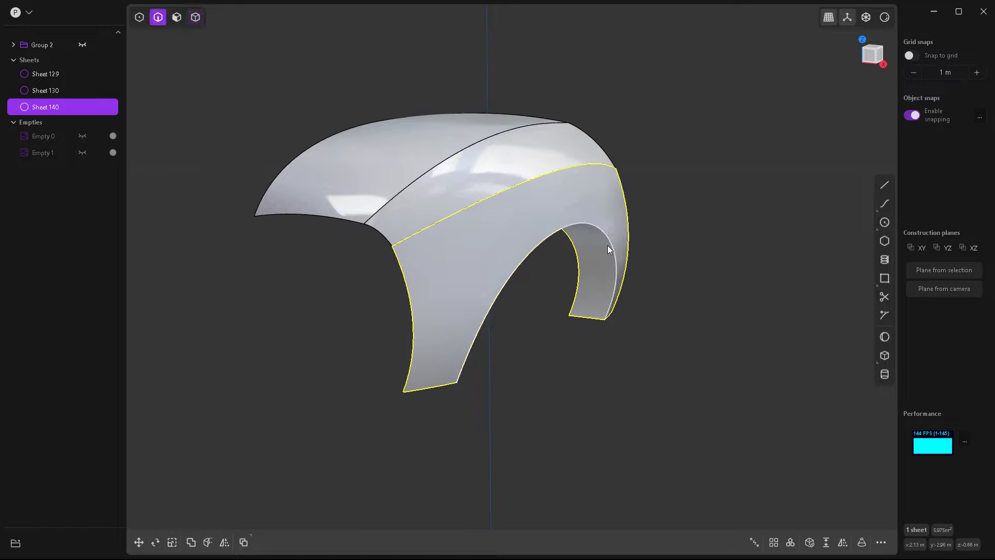
{"action": "left_click", "coordinate": [605, 232]}
{"action": "key", "text": "f"}
{"action": "left_click_drag", "start_coordinate": [607, 235], "coordinate": [601, 234]}
{"action": "middle_click_drag", "start_coordinate": [530, 301], "coordinate": [574, 240]}
{"action": "scroll", "coordinate": [487, 239], "scroll_direction": "up", "scroll_amount": 6}
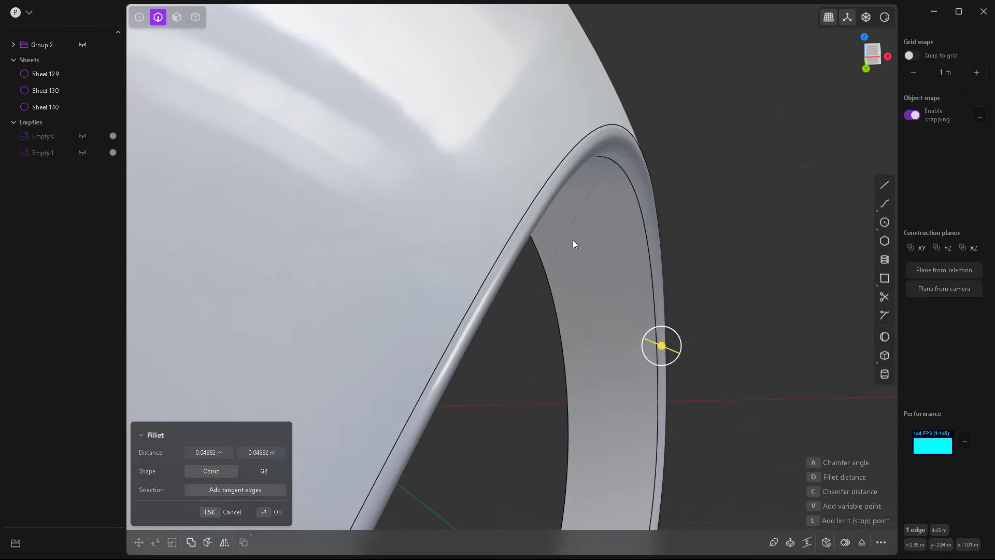
{"action": "scroll", "coordinate": [573, 240], "scroll_direction": "down", "scroll_amount": 6}
{"action": "middle_click_drag", "start_coordinate": [569, 313], "coordinate": [548, 380]}
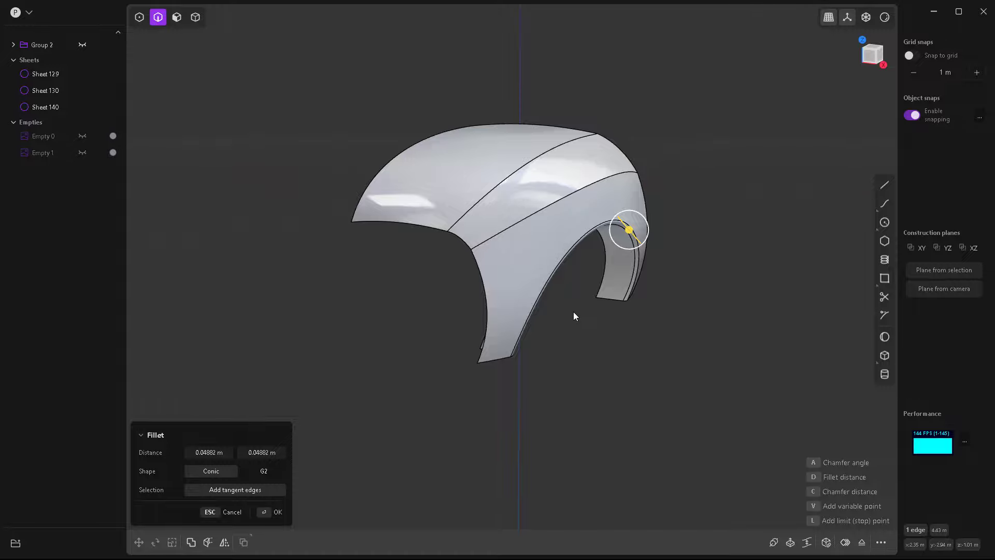
{"action": "key", "text": "Return"}
{"action": "middle_click_drag", "start_coordinate": [571, 344], "coordinate": [629, 386]}
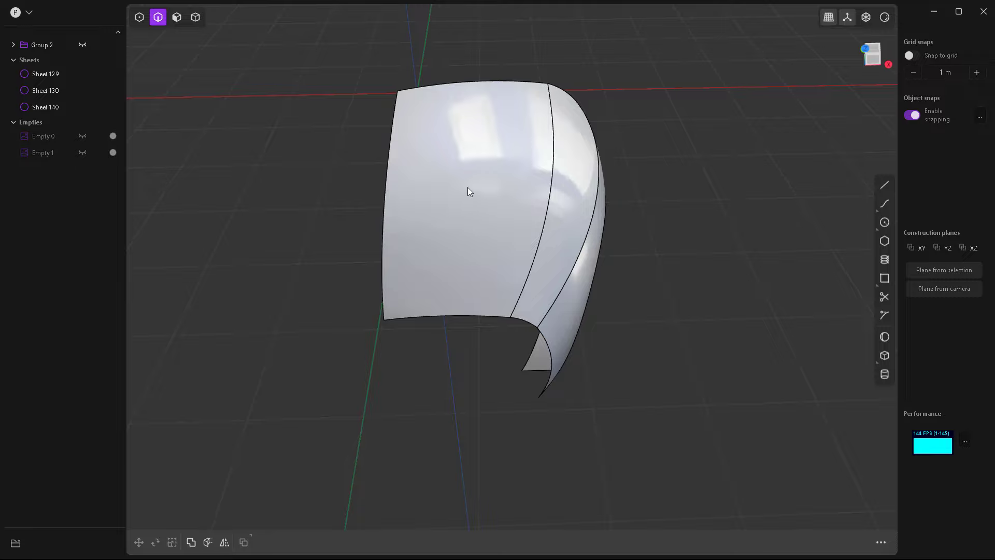
- Draw a closed square line outline about 1.08 m per side over the hood surface in the top view
{"action": "key", "text": "7"}
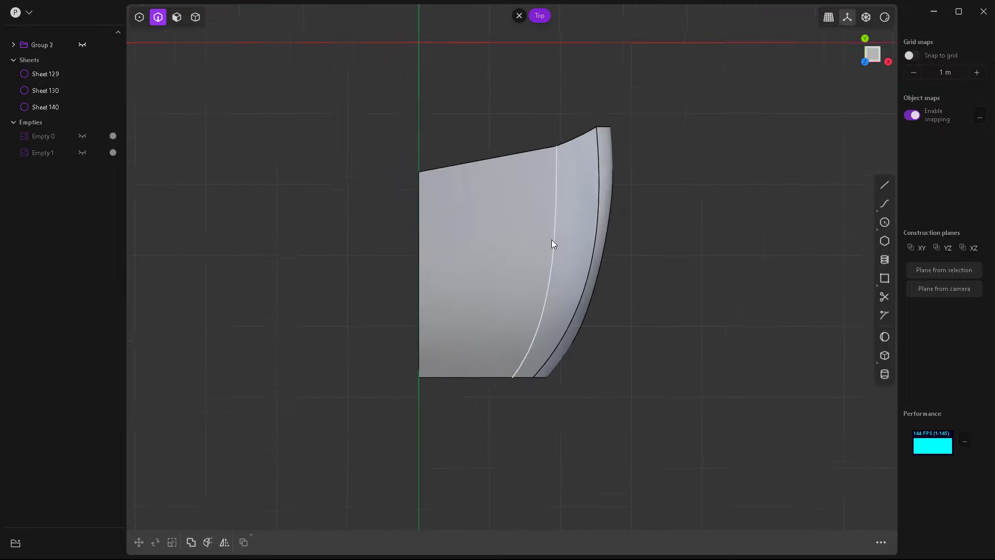
{"action": "scroll", "coordinate": [498, 311], "scroll_direction": "up", "scroll_amount": 2}
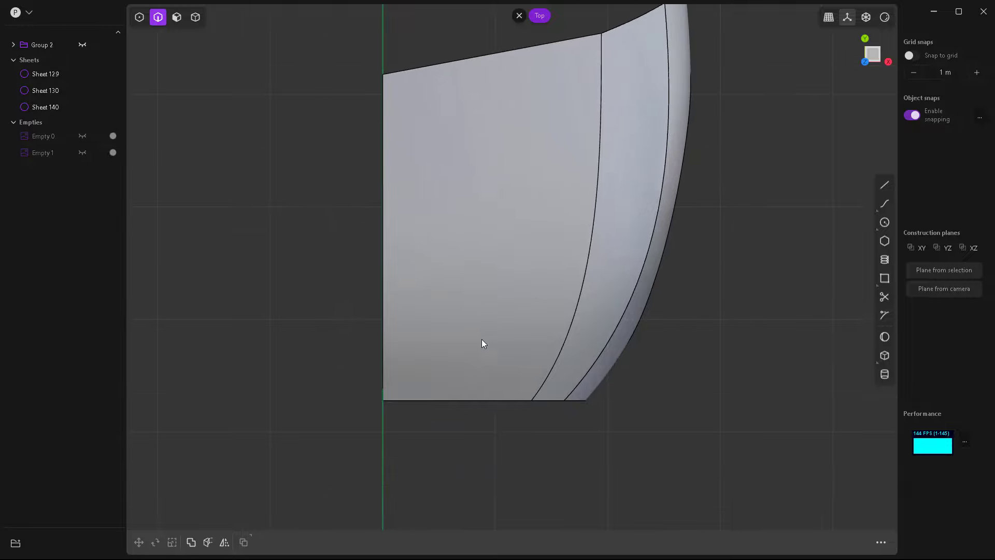
{"action": "scroll", "coordinate": [481, 339], "scroll_direction": "down", "scroll_amount": 1}
{"action": "scroll", "coordinate": [472, 316], "scroll_direction": "up", "scroll_amount": 1}
{"action": "scroll", "coordinate": [440, 296], "scroll_direction": "down", "scroll_amount": 1}
{"action": "scroll", "coordinate": [437, 293], "scroll_direction": "up", "scroll_amount": 1}
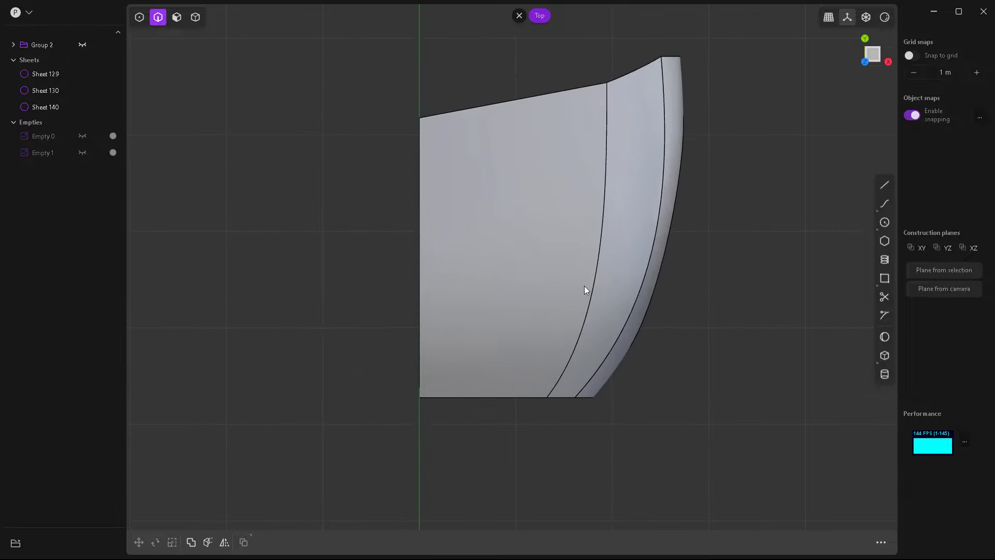
{"action": "left_click", "coordinate": [885, 278]}
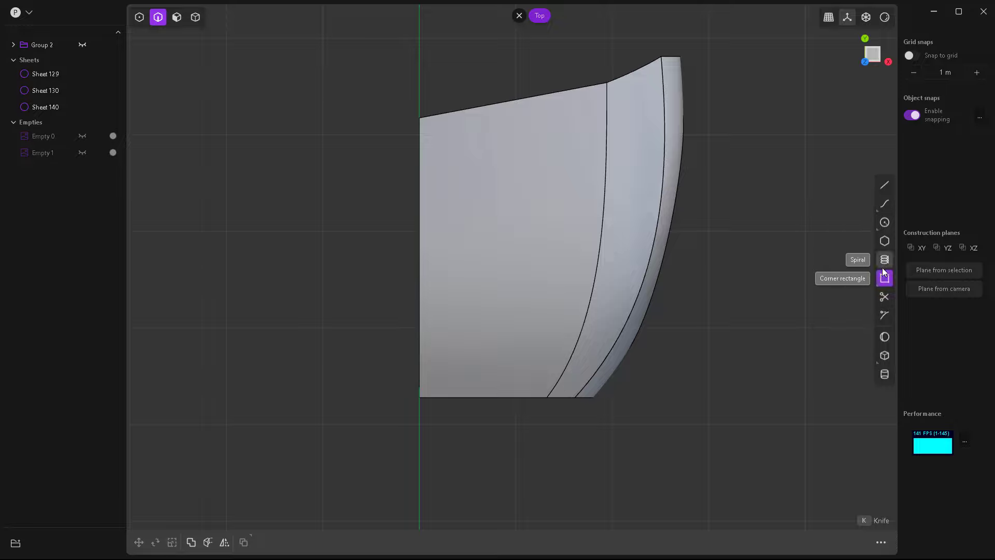
{"action": "left_click", "coordinate": [885, 279]}
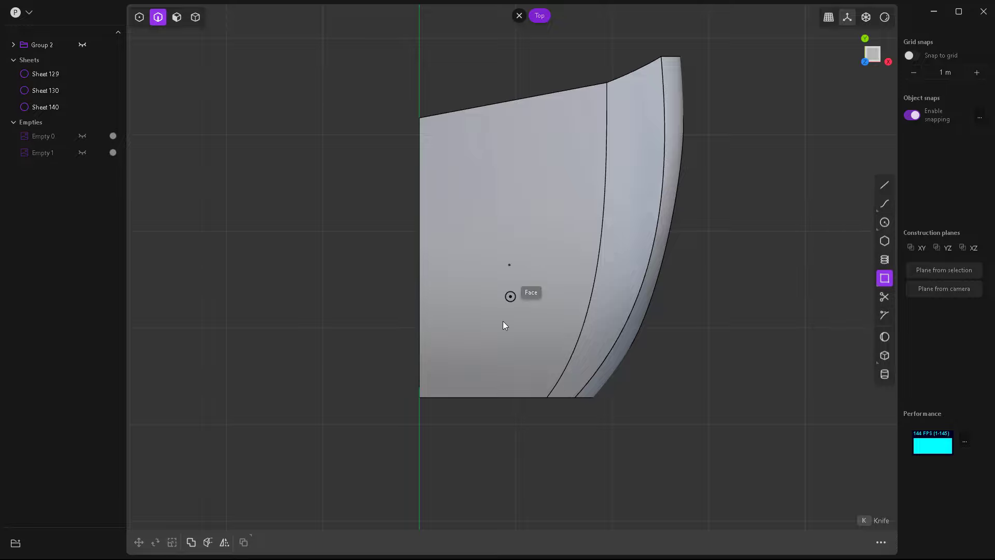
{"action": "left_click", "coordinate": [885, 185]}
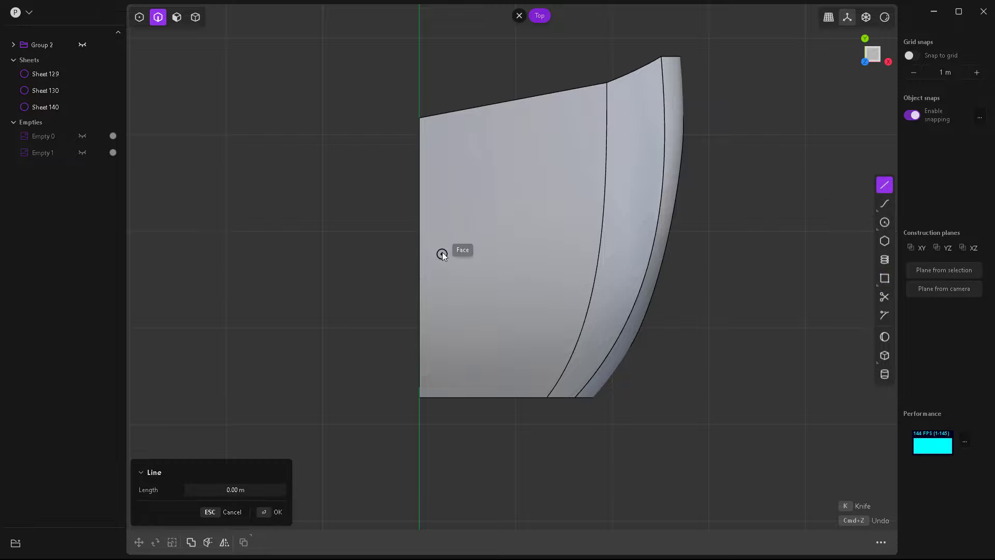
{"action": "left_click", "coordinate": [437, 222]}
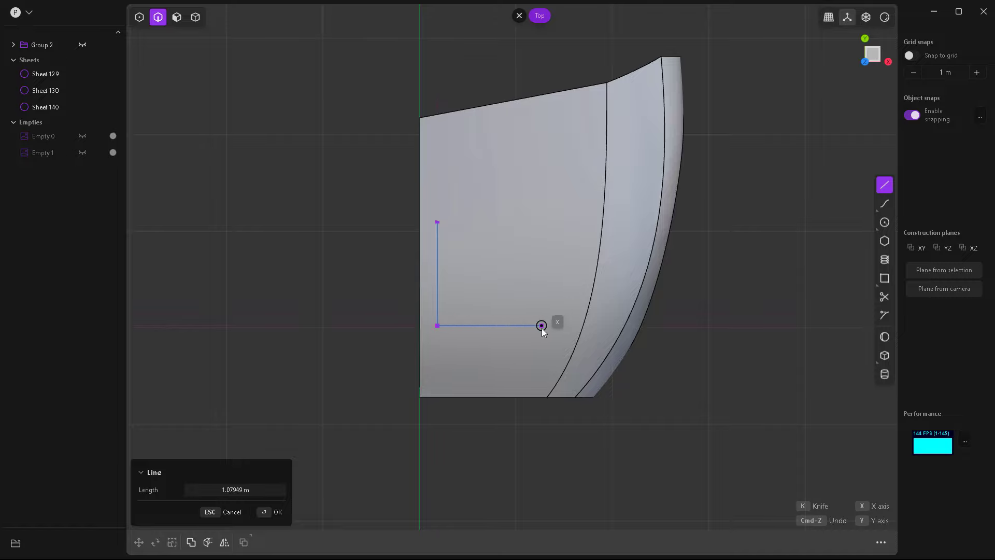
{"action": "left_click", "coordinate": [542, 325]}
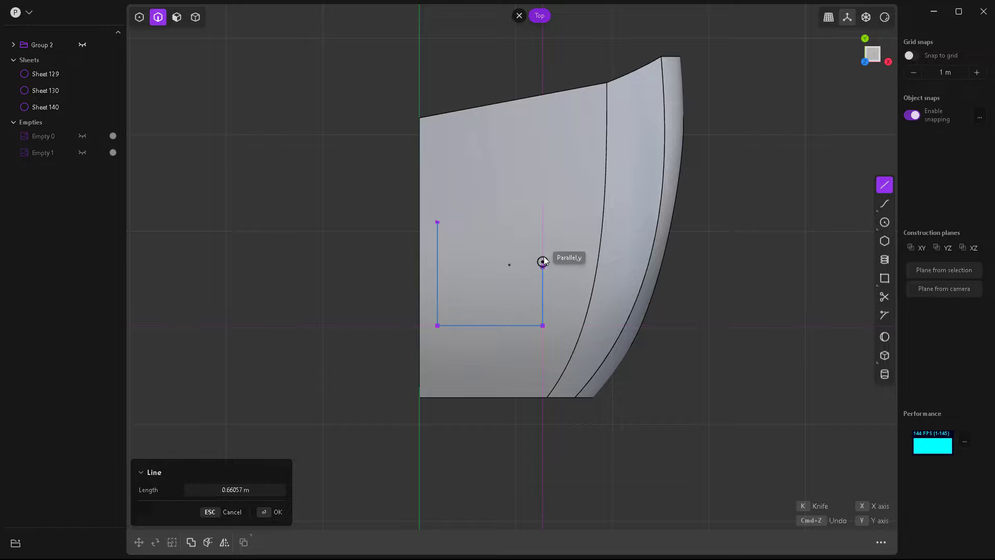
{"action": "left_click", "coordinate": [437, 222]}
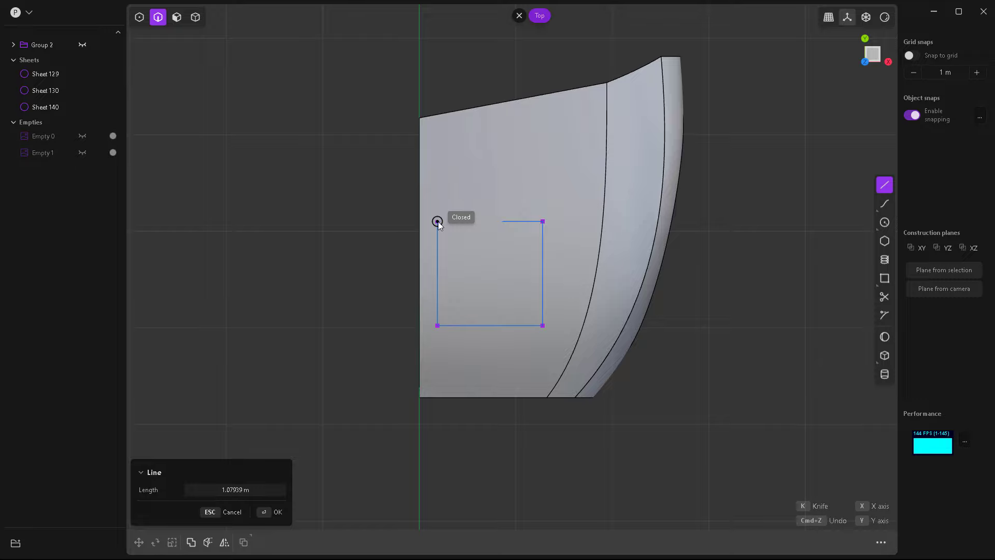
{"action": "left_click", "coordinate": [438, 221]}
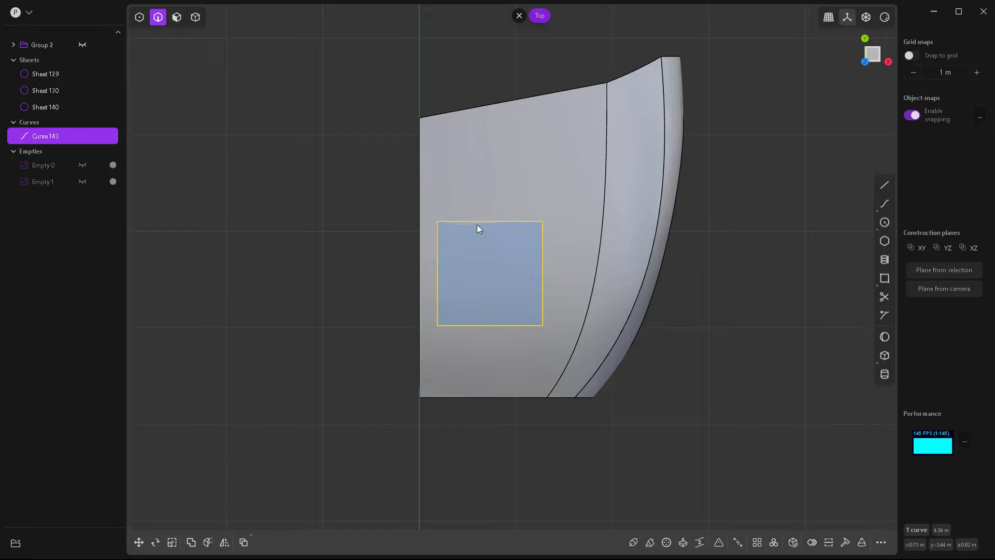
{"action": "key", "text": "Escape"}
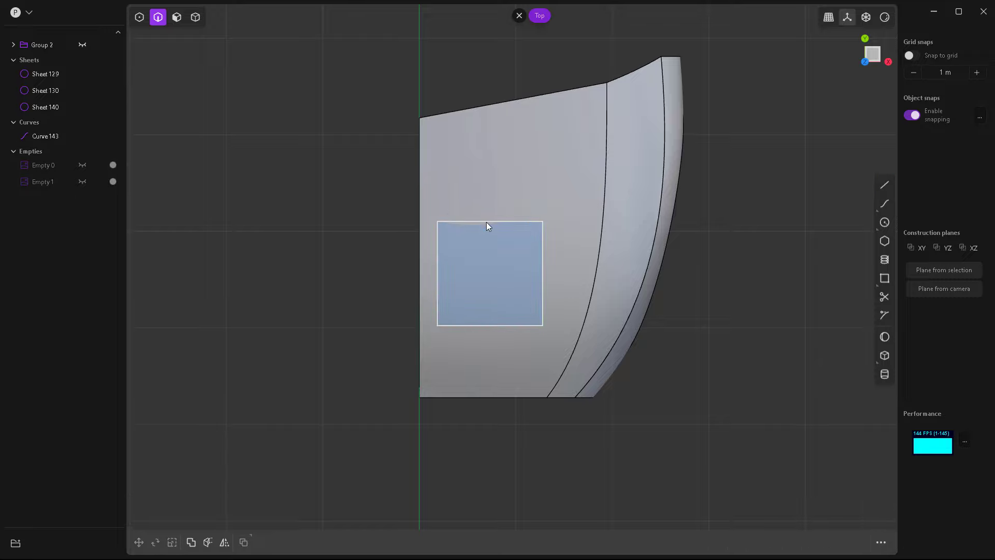
- Move the outline's two +Y corner points about 0.1 m further along Y to lengthen the shape
{"action": "left_click", "coordinate": [491, 256]}
{"action": "key", "text": "Escape"}
{"action": "left_click", "coordinate": [512, 221]}
{"action": "key", "text": "1"}
{"action": "left_click_drag", "start_coordinate": [430, 214], "coordinate": [552, 232]}
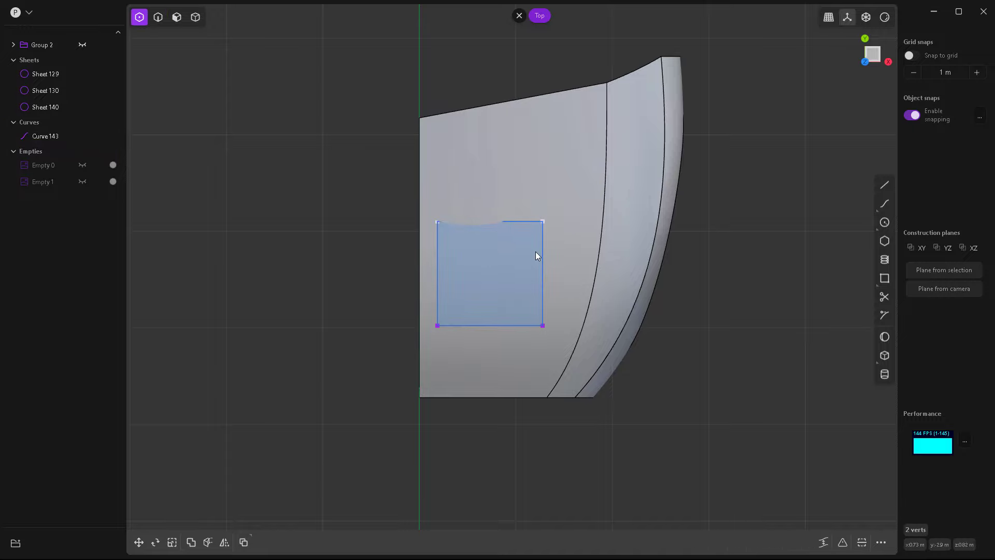
{"action": "key", "text": "g"}
{"action": "left_click_drag", "start_coordinate": [490, 185], "coordinate": [490, 175]}
{"action": "key", "text": "Return"}
- Move the outline's outer -Y corner point inward along X so the outer side tapers
{"action": "middle_click_drag", "start_coordinate": [580, 316], "coordinate": [504, 251]}
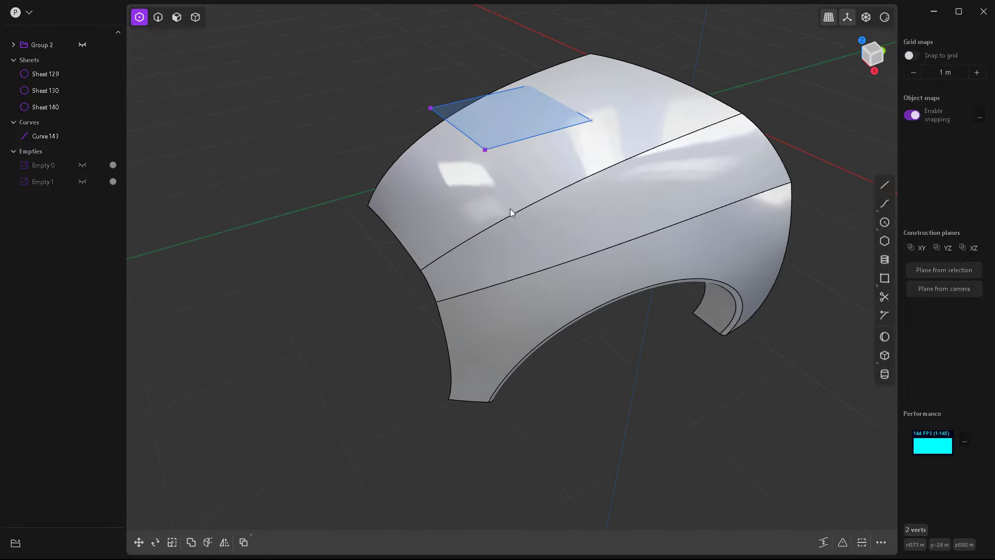
{"action": "scroll", "coordinate": [488, 154], "scroll_direction": "up", "scroll_amount": 2}
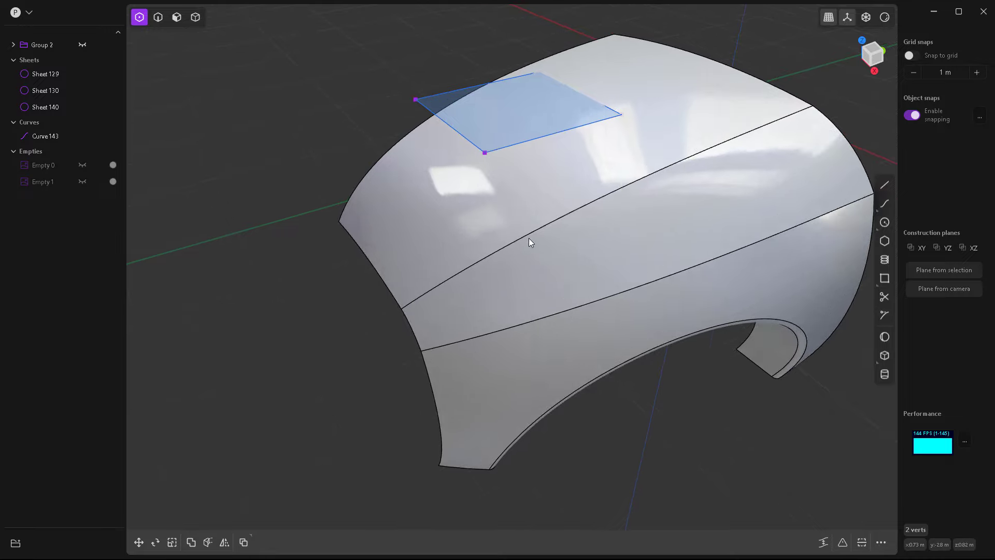
{"action": "key", "text": "7"}
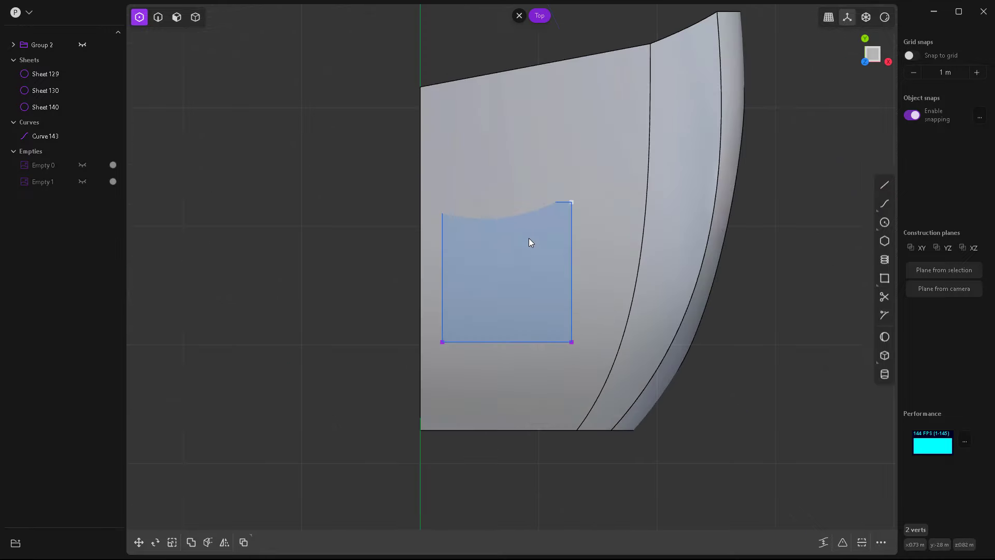
{"action": "left_click", "coordinate": [570, 342]}
{"action": "key", "text": "g"}
{"action": "left_click_drag", "start_coordinate": [610, 343], "coordinate": [591, 344]}
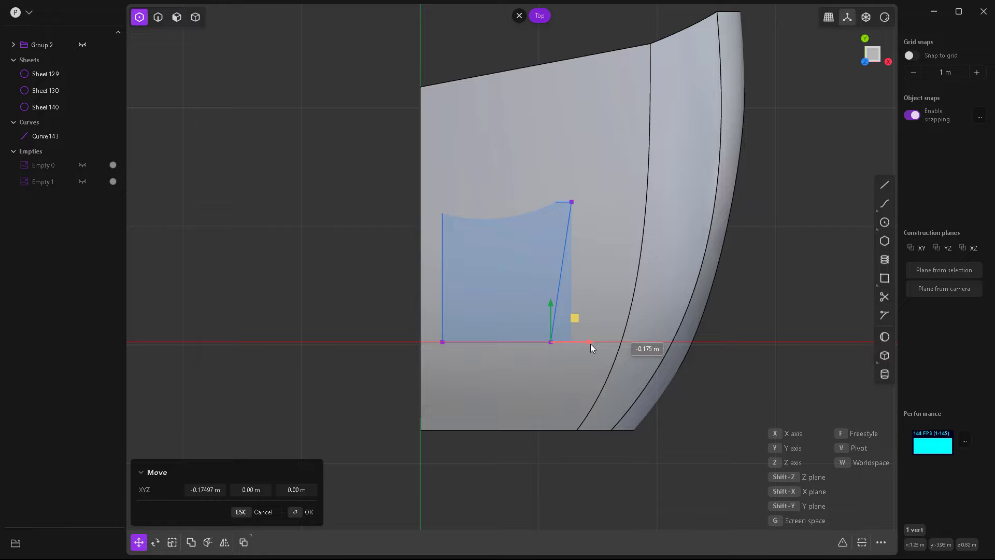
{"action": "left_click", "coordinate": [590, 344]}
{"action": "left_click_drag", "start_coordinate": [587, 338], "coordinate": [593, 340]}
- Cut the hood surface with the tapered outline curve, and delete the cut-out patch together with the curve
{"action": "middle_click_drag", "start_coordinate": [612, 378], "coordinate": [586, 173]}
{"action": "key", "text": "2"}
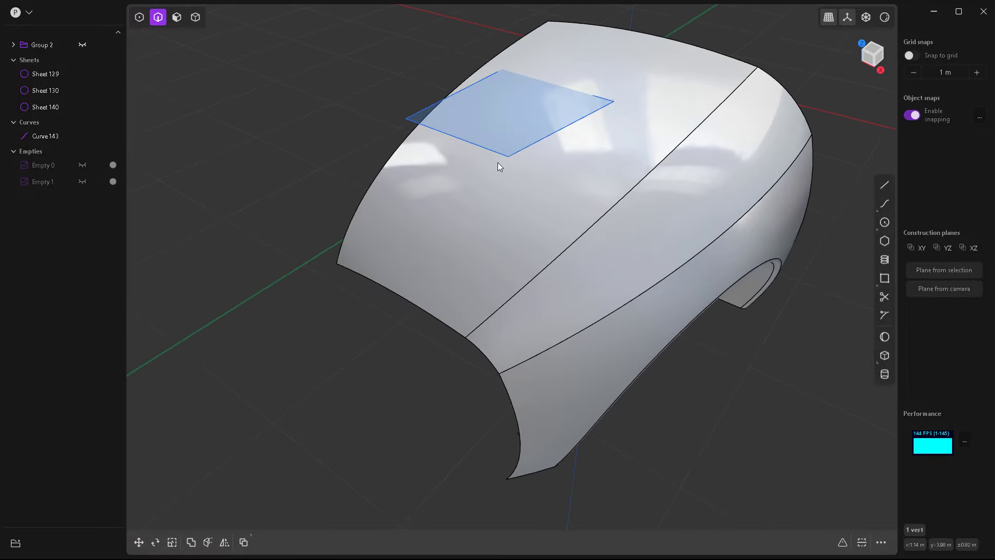
{"action": "left_click", "coordinate": [505, 157]}
{"action": "middle_click_drag", "start_coordinate": [524, 270], "coordinate": [507, 244]}
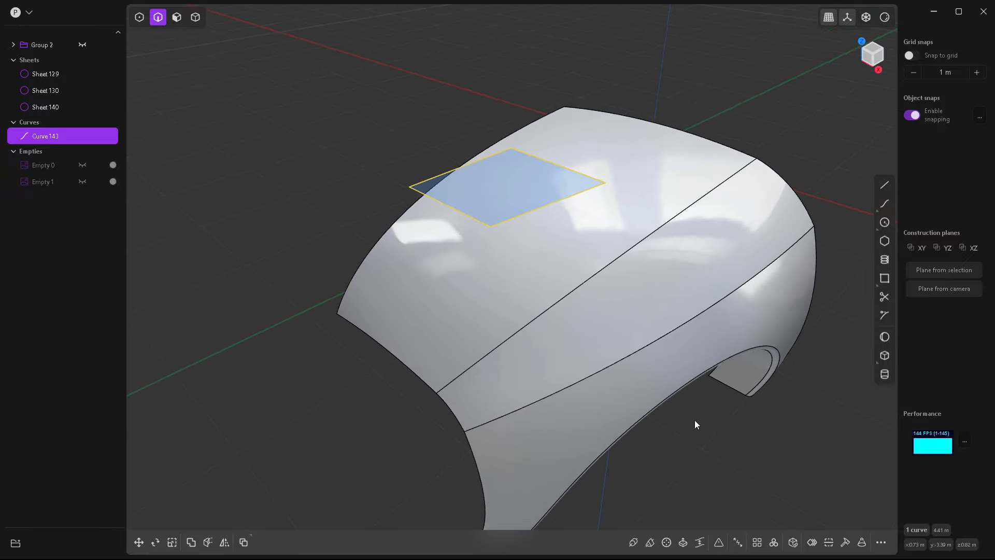
{"action": "key", "text": "c"}
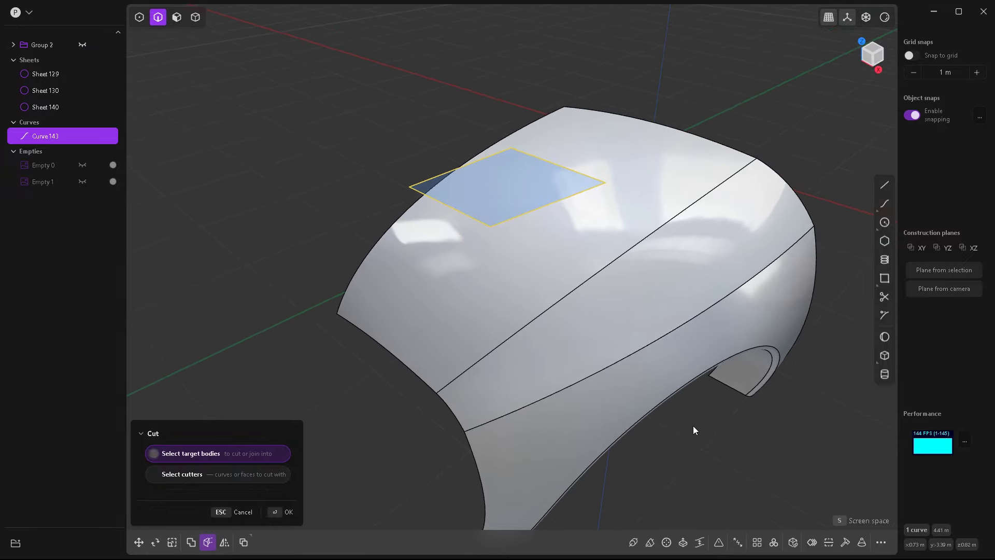
{"action": "left_click", "coordinate": [477, 274]}
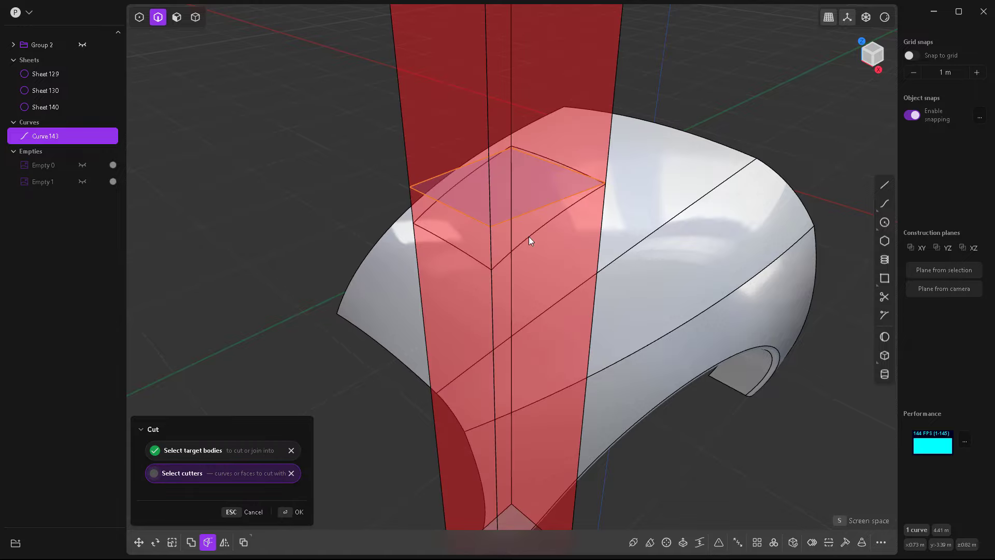
{"action": "middle_click_drag", "start_coordinate": [472, 289], "coordinate": [466, 251]}
{"action": "key", "text": "Return"}
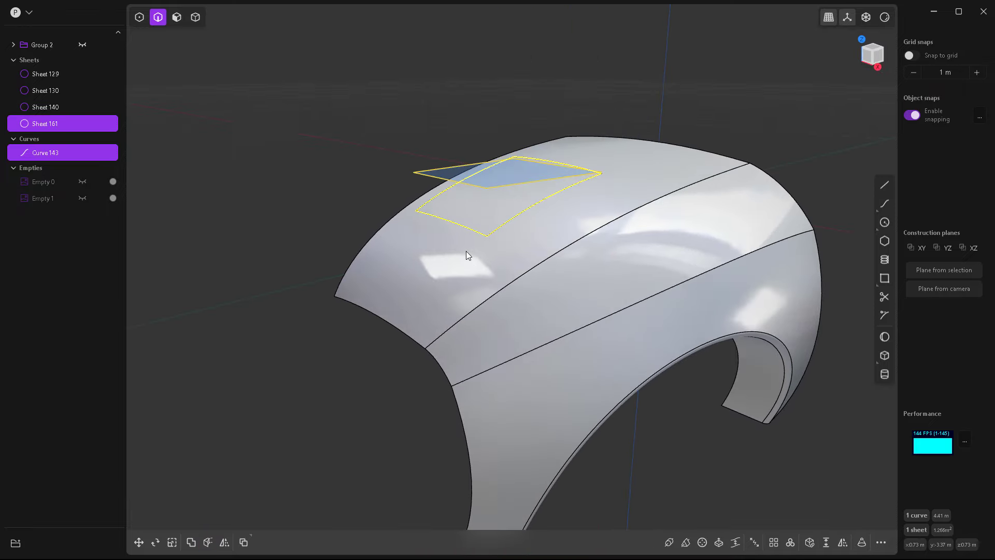
{"action": "key", "text": "Delete"}
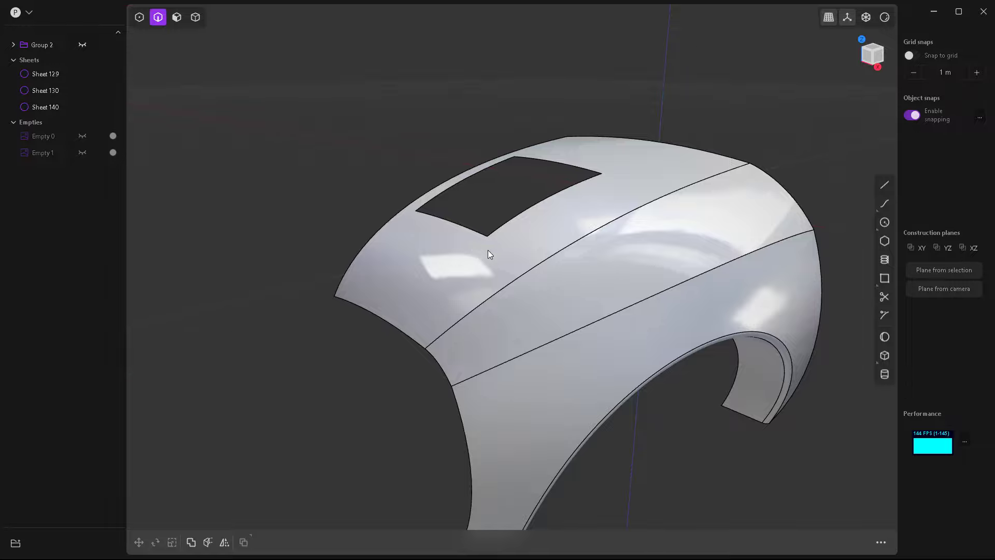
- Duplicate the two lengthwise edges of the hood opening as separate curves, leaving the copies in place
{"action": "middle_click_drag", "start_coordinate": [487, 250], "coordinate": [526, 279]}
{"action": "scroll", "coordinate": [546, 190], "scroll_direction": "up", "scroll_amount": 3}
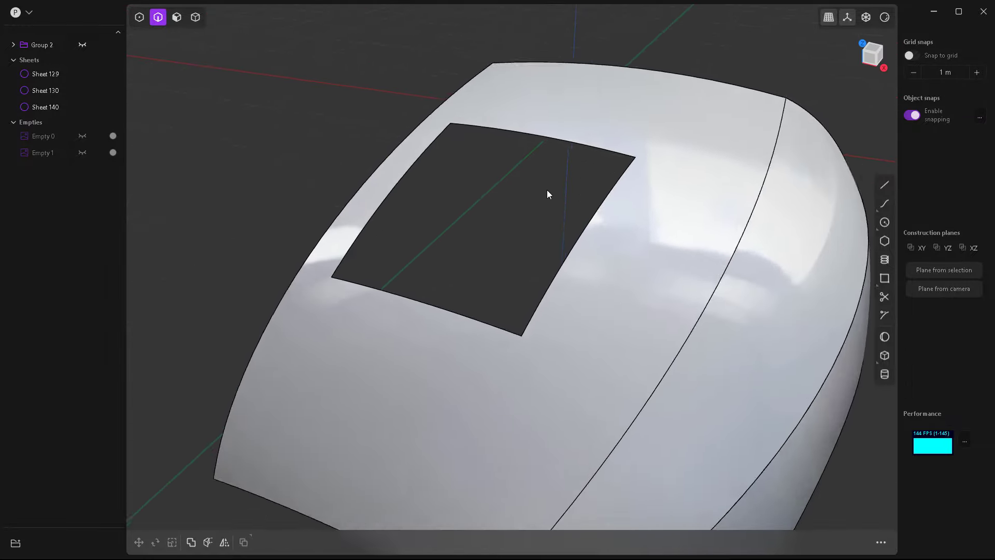
{"action": "scroll", "coordinate": [546, 190], "scroll_direction": "down", "scroll_amount": 5}
{"action": "middle_click_drag", "start_coordinate": [537, 224], "coordinate": [501, 145]}
{"action": "scroll", "coordinate": [572, 222], "scroll_direction": "up", "scroll_amount": 3}
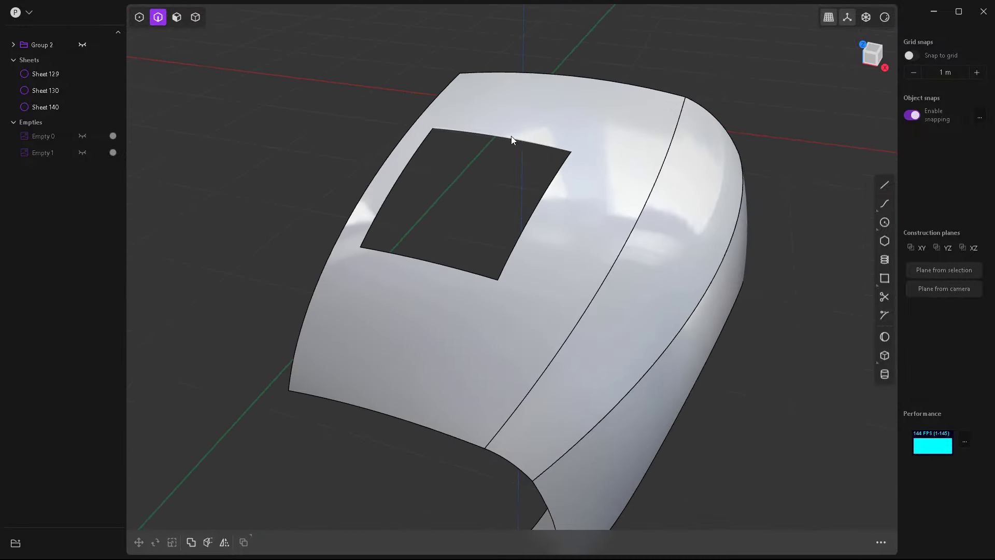
{"action": "middle_click_drag", "start_coordinate": [492, 178], "coordinate": [411, 164]}
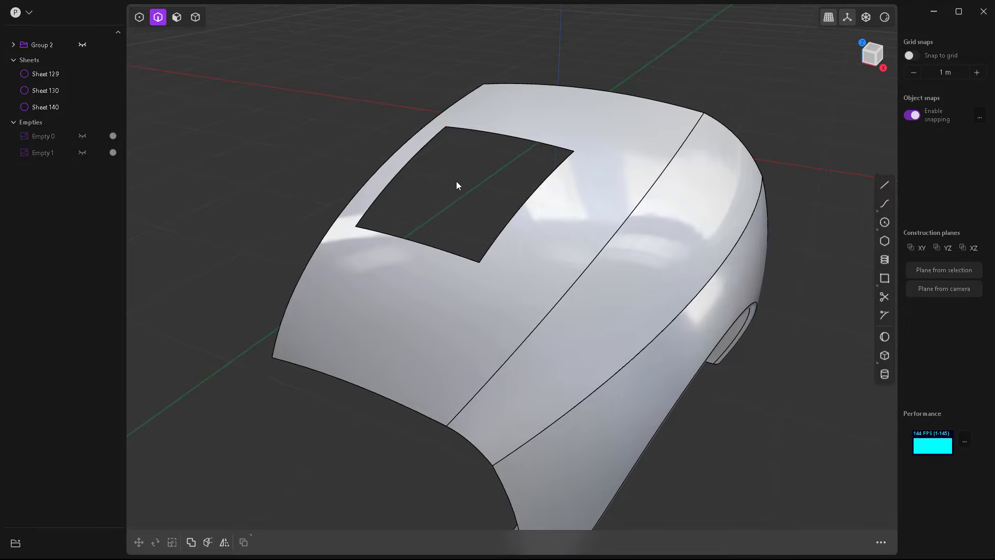
{"action": "scroll", "coordinate": [456, 185], "scroll_direction": "down", "scroll_amount": 2}
{"action": "left_click", "coordinate": [410, 163]}
{"action": "key", "text": "e"}
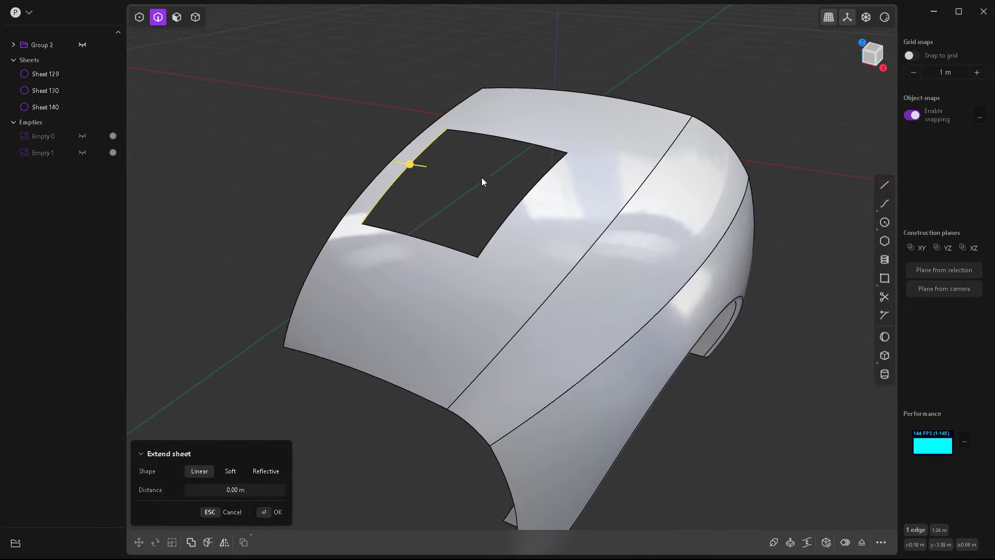
{"action": "left_click", "coordinate": [518, 201], "text": "shift"}
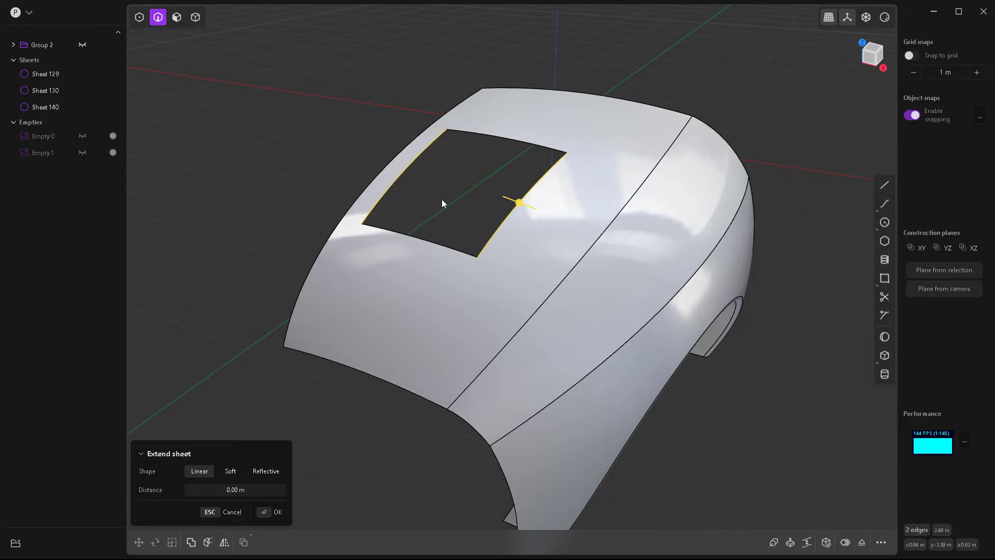
{"action": "key", "text": "ctrl+d"}
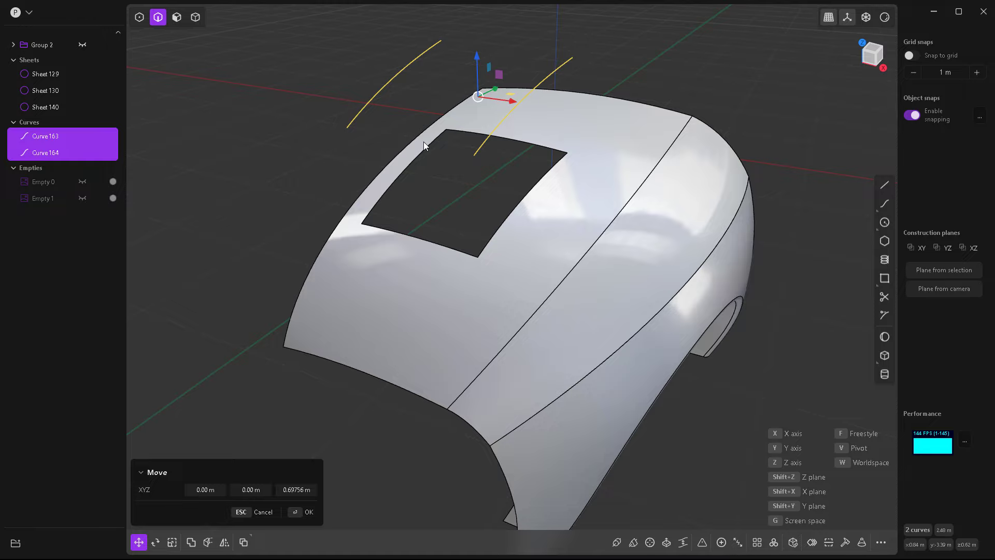
{"action": "key", "text": "Escape"}
- Give the two duplicated edge curves four editable control points each
{"action": "scroll", "coordinate": [441, 166], "scroll_direction": "up", "scroll_amount": 5}
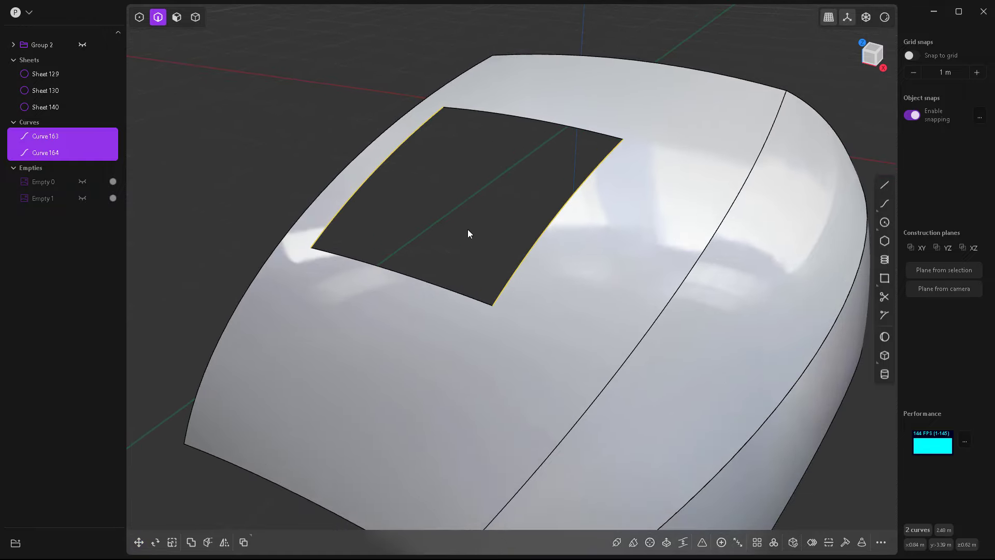
{"action": "scroll", "coordinate": [456, 223], "scroll_direction": "up", "scroll_amount": 3}
{"action": "middle_click_drag", "start_coordinate": [439, 216], "coordinate": [458, 221]}
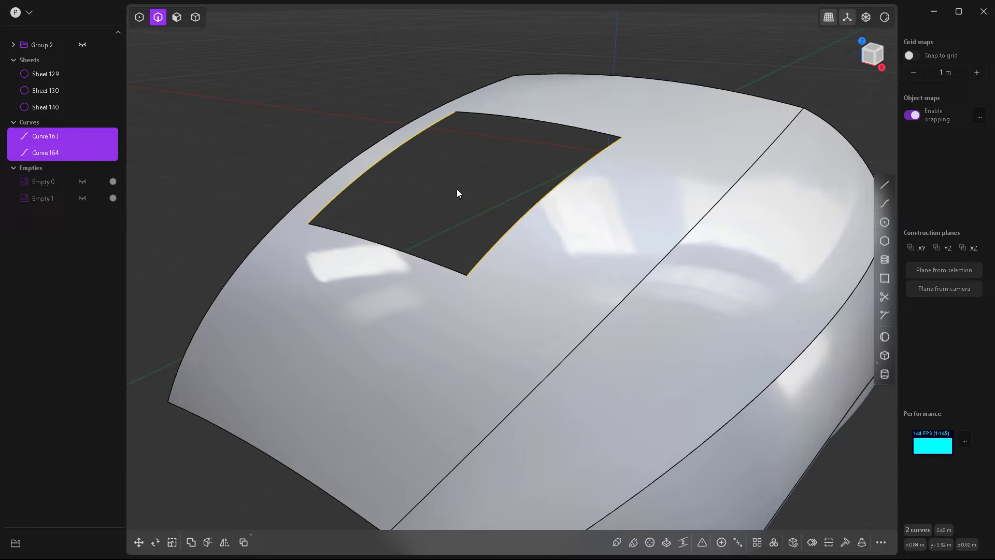
{"action": "key", "text": "1"}
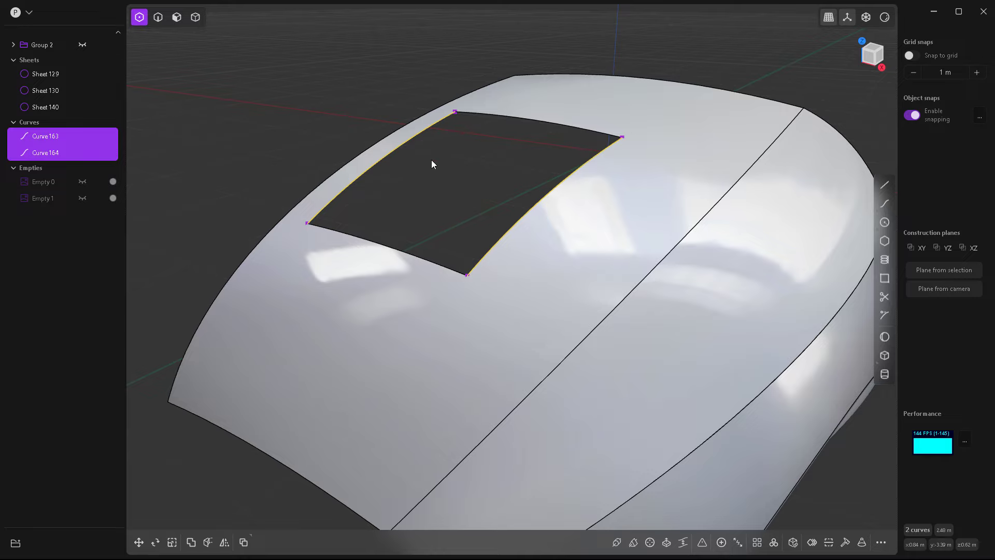
{"action": "key", "text": "u"}
{"action": "middle_click_drag", "start_coordinate": [399, 188], "coordinate": [423, 172]}
- Move the rear (+Y) end points of both duplicated edge curves down along Z by about 0.21 m
{"action": "left_click", "coordinate": [534, 113]}
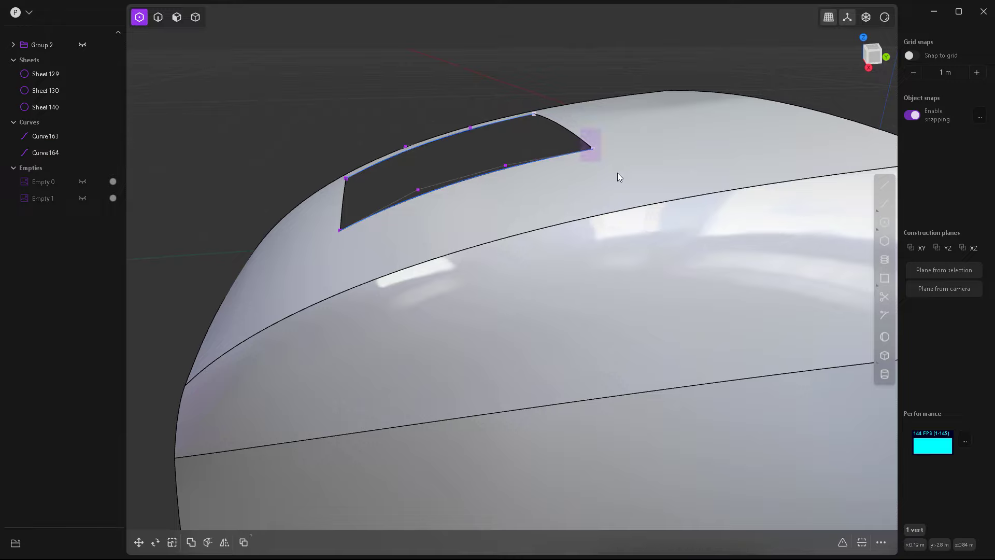
{"action": "left_click_drag", "start_coordinate": [617, 172], "coordinate": [619, 174], "text": "shift"}
{"action": "mouse_move", "coordinate": [521, 159]}
{"action": "middle_mouse_down"}
{"action": "mouse_move", "coordinate": [511, 155]}
{"action": "mouse_move", "coordinate": [521, 143]}
{"action": "middle_mouse_up"}
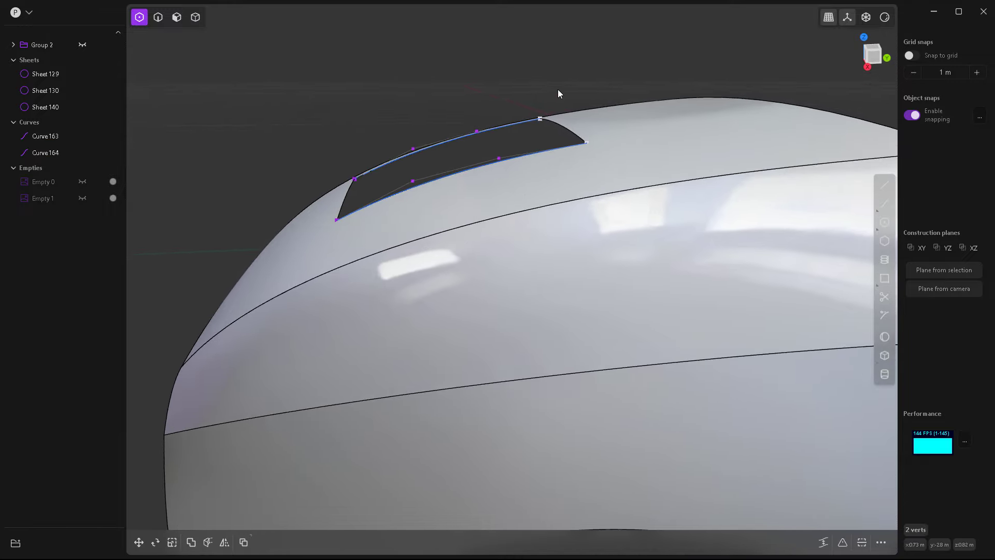
{"action": "key", "text": "g"}
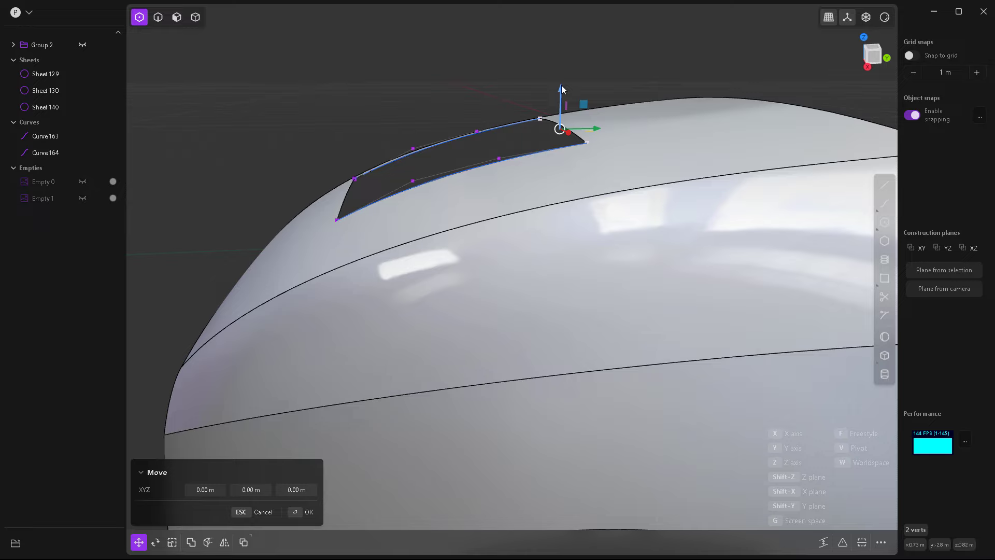
{"action": "left_click_drag", "start_coordinate": [561, 85], "coordinate": [562, 129]}
{"action": "middle_click_drag", "start_coordinate": [421, 168], "coordinate": [459, 170]}
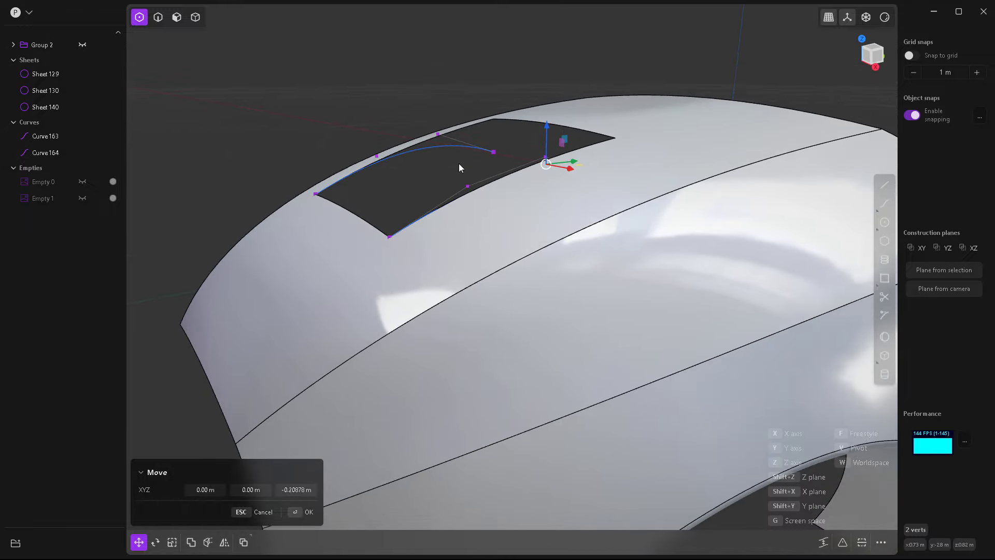
{"action": "key", "text": "Return"}
- Lower the control points next to the rear ends of both side curves along Z to smooth their descent
{"action": "left_click", "coordinate": [438, 134]}
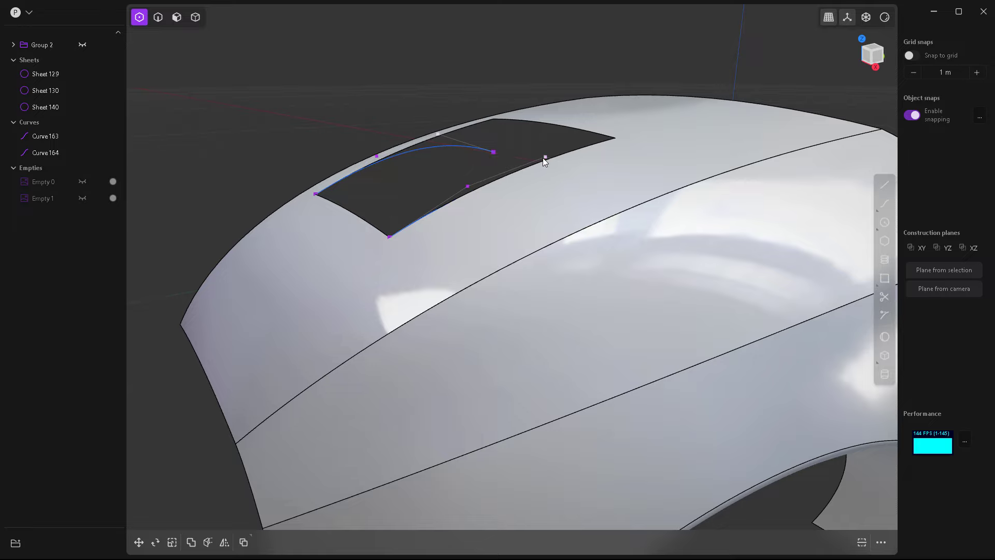
{"action": "key", "text": "g"}
{"action": "mouse_move", "coordinate": [486, 124]}
{"action": "left_mouse_down"}
{"action": "mouse_move", "coordinate": [483, 104]}
{"action": "mouse_move", "coordinate": [479, 120]}
{"action": "left_mouse_up"}
{"action": "right_click", "coordinate": [418, 170]}
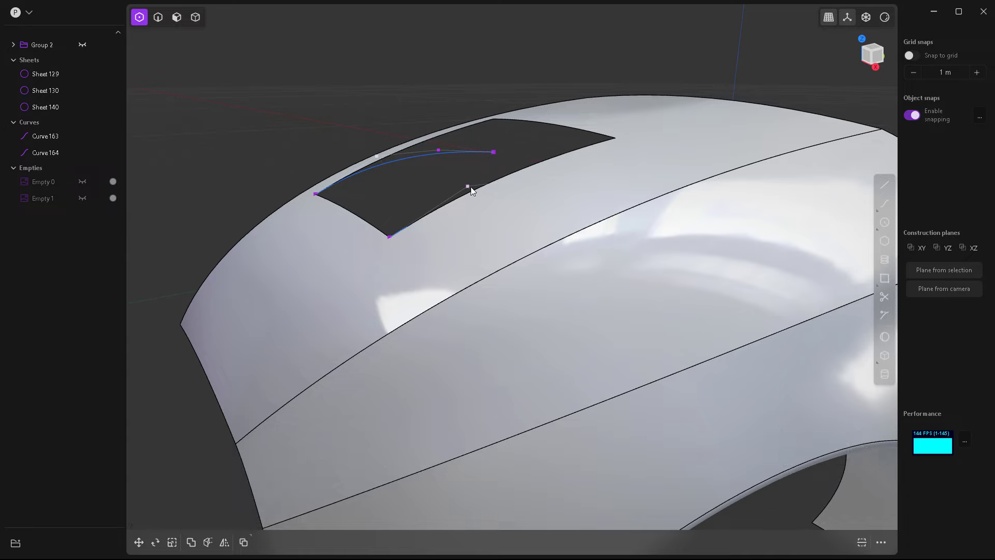
- Lower the control points nearest the front ends of both side curves along Z by about 0.05 m
{"action": "key", "text": "g"}
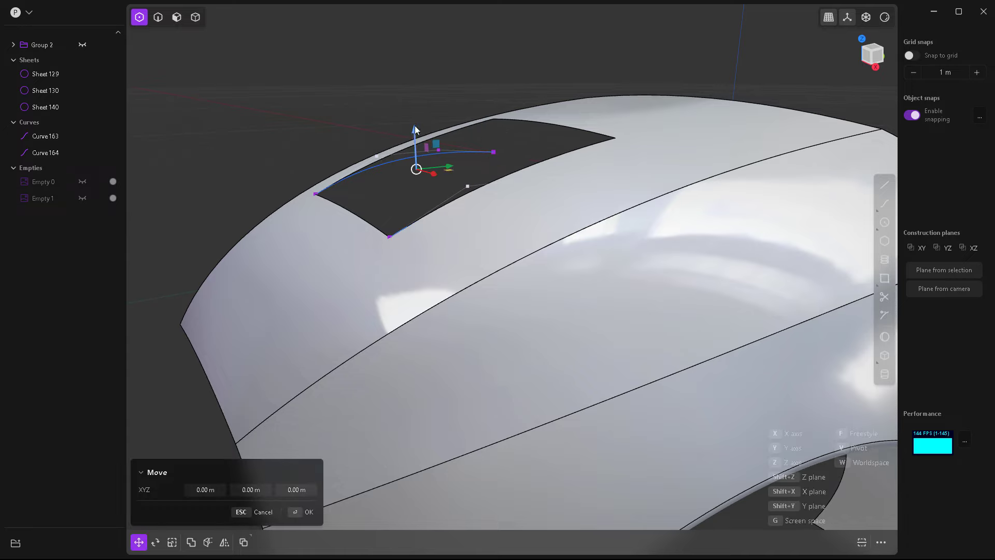
{"action": "left_click_drag", "start_coordinate": [415, 126], "coordinate": [413, 139]}
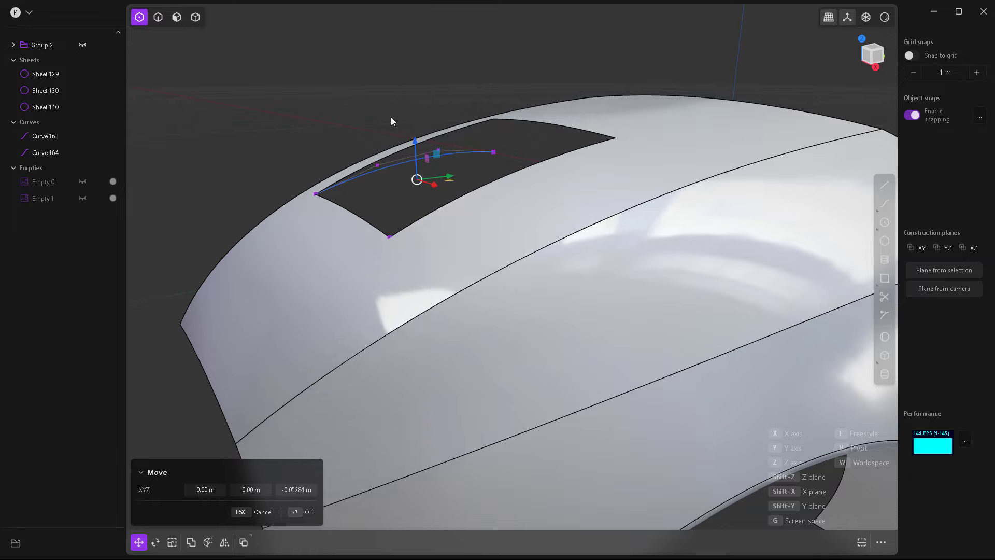
{"action": "key", "text": "Return"}
{"action": "middle_click_drag", "start_coordinate": [401, 141], "coordinate": [367, 185]}
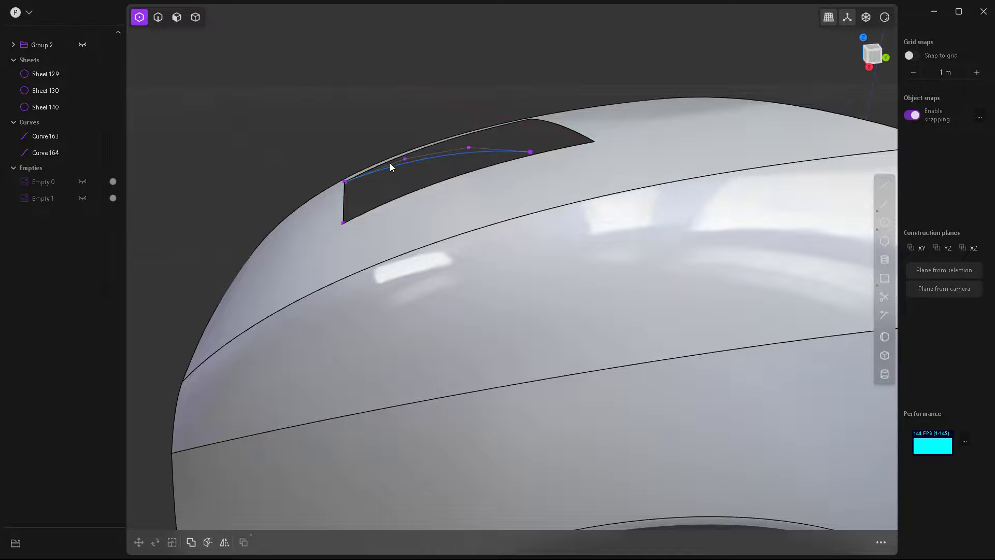
{"action": "middle_click_drag", "start_coordinate": [354, 201], "coordinate": [409, 148]}
{"action": "key", "text": "2"}
{"action": "left_click", "coordinate": [407, 145]}
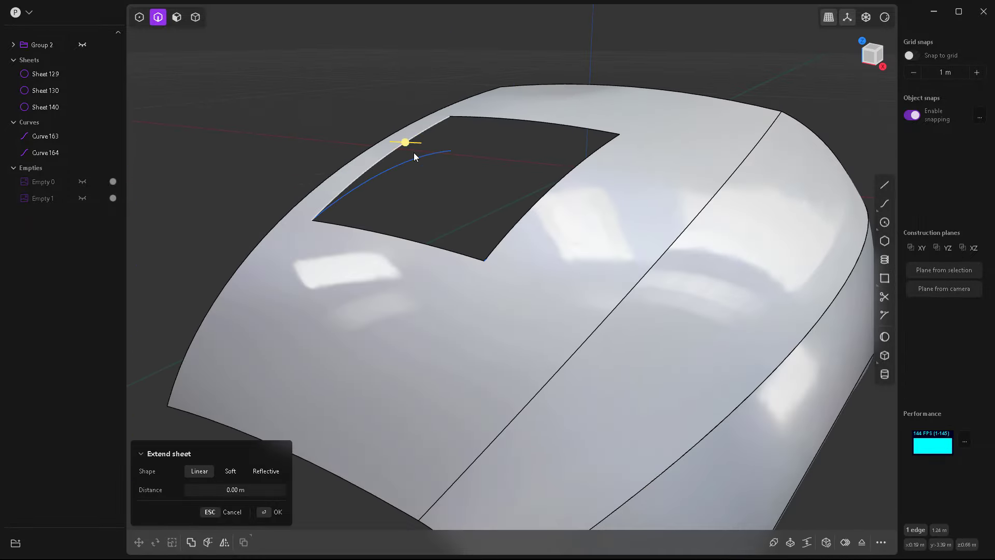
{"action": "left_click", "coordinate": [587, 158], "text": "shift"}
{"action": "middle_click_drag", "start_coordinate": [441, 216], "coordinate": [521, 207]}
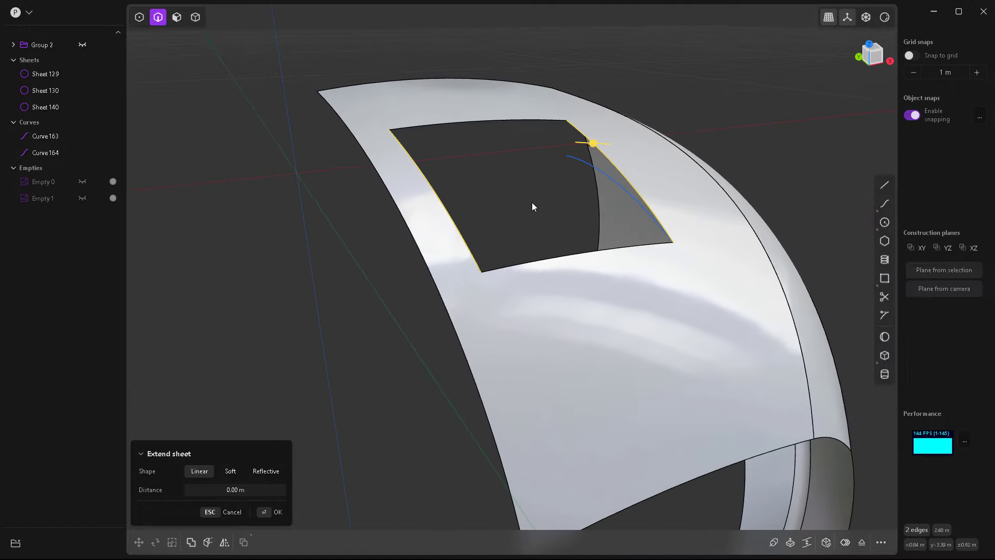
{"action": "key", "text": "Escape"}
{"action": "middle_click_drag", "start_coordinate": [532, 194], "coordinate": [443, 164]}
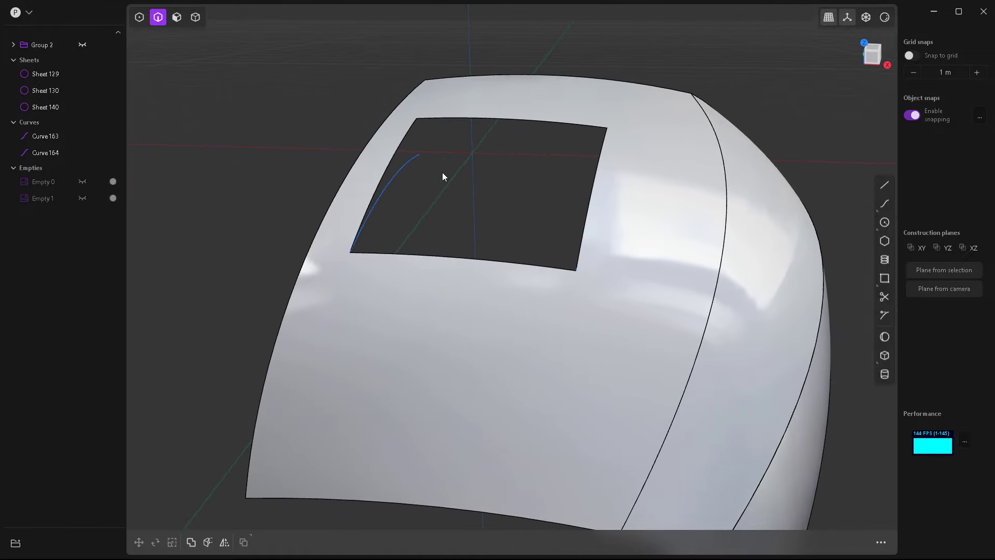
- Bridge the lowered rear end points of the two side curves with a straight curve using G0 continuity at both ends
{"action": "key", "text": "1"}
{"action": "left_click", "coordinate": [420, 153]}
{"action": "middle_click_drag", "start_coordinate": [489, 197], "coordinate": [561, 149]}
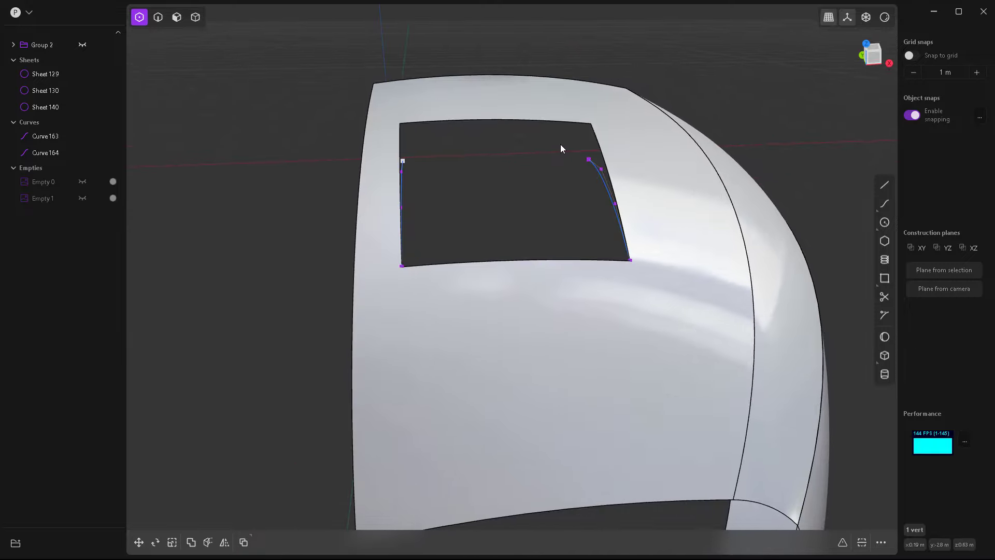
{"action": "left_click", "coordinate": [593, 180], "text": "shift"}
{"action": "key", "text": "b"}
{"action": "middle_click_drag", "start_coordinate": [402, 234], "coordinate": [530, 182]}
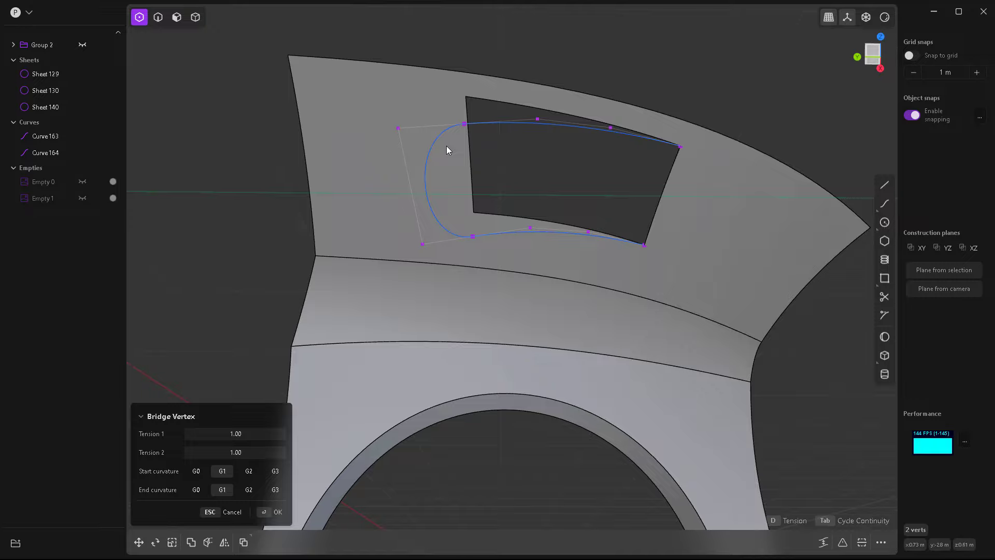
{"action": "key", "text": "Tab"}
{"action": "key", "text": "Tab"}
{"action": "key", "text": "Tab"}
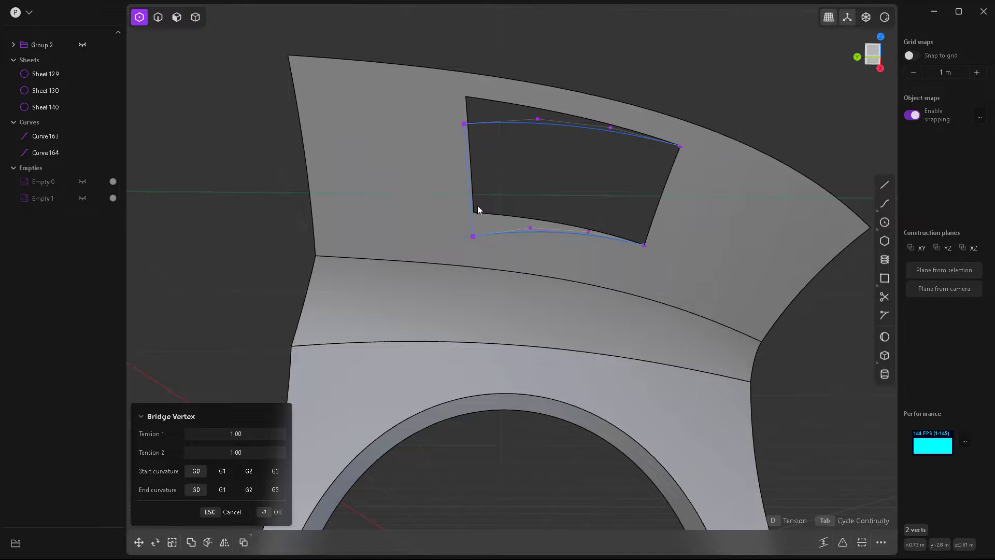
{"action": "middle_click_drag", "start_coordinate": [521, 181], "coordinate": [391, 269]}
{"action": "key", "text": "Return"}
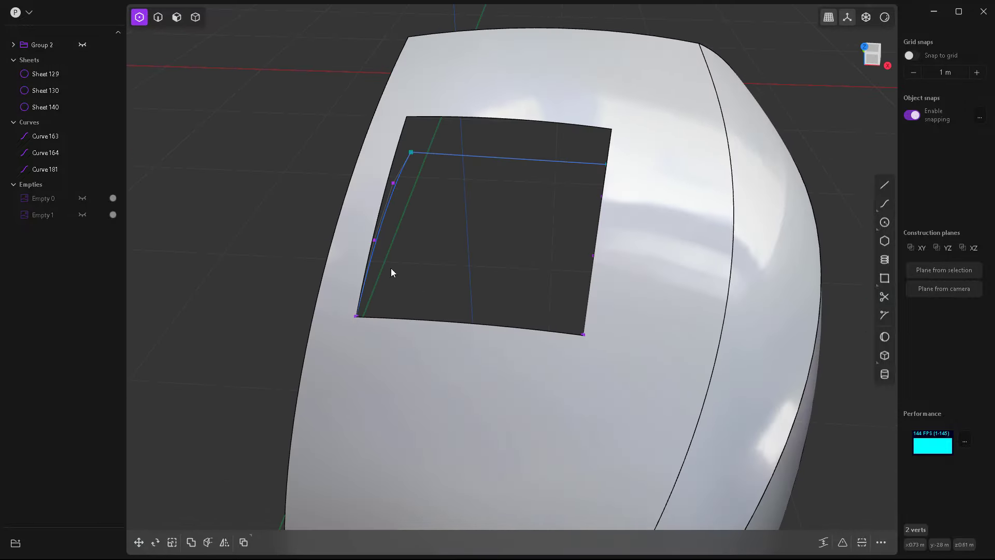
- Give the rear bridging curve a middle control point and raise it along Z so the curve arches like the hood
{"action": "key", "text": "2"}
{"action": "left_click", "coordinate": [491, 160]}
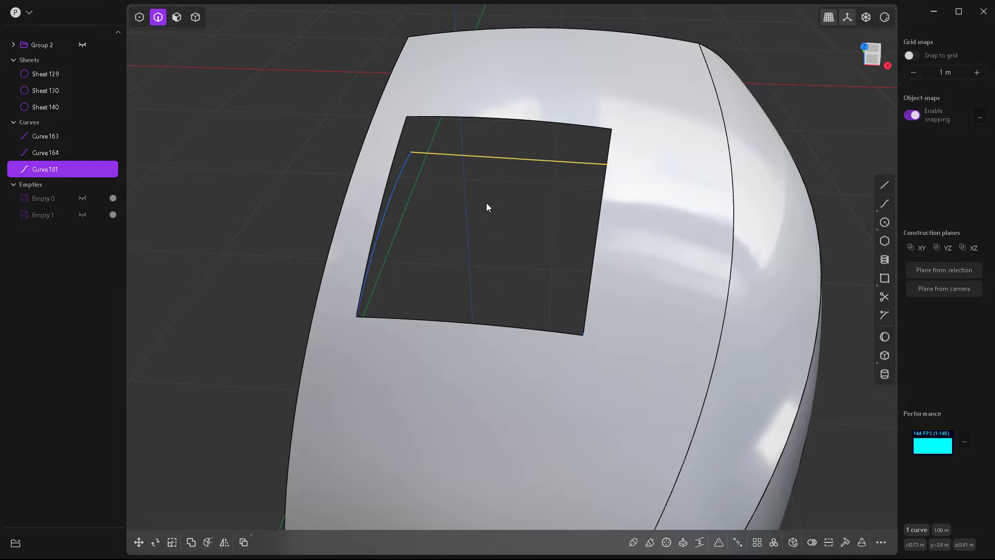
{"action": "key", "text": "1"}
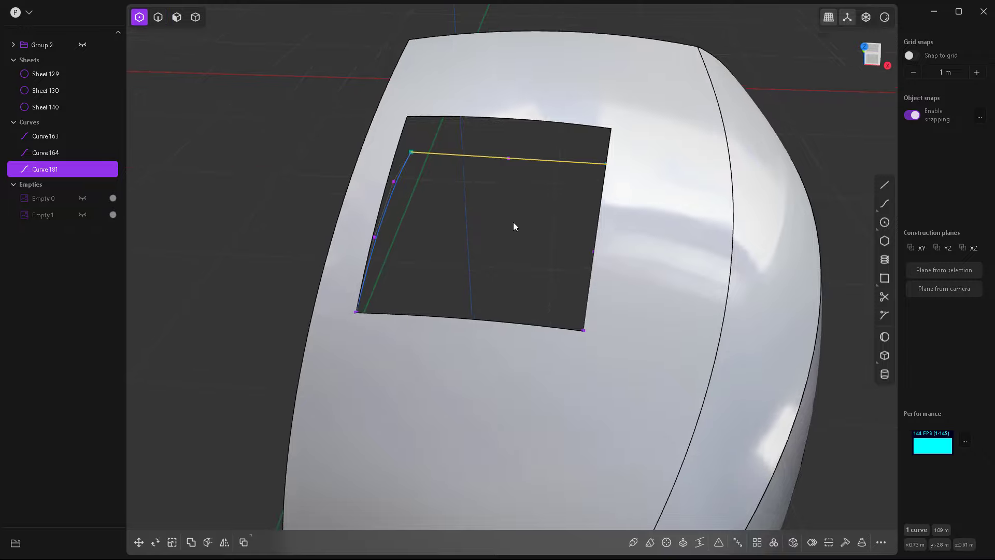
{"action": "mouse_move", "coordinate": [513, 222]}
{"action": "middle_mouse_down"}
{"action": "mouse_move", "coordinate": [531, 184]}
{"action": "mouse_move", "coordinate": [515, 234]}
{"action": "mouse_move", "coordinate": [382, 259]}
{"action": "mouse_move", "coordinate": [498, 222]}
{"action": "middle_mouse_up"}
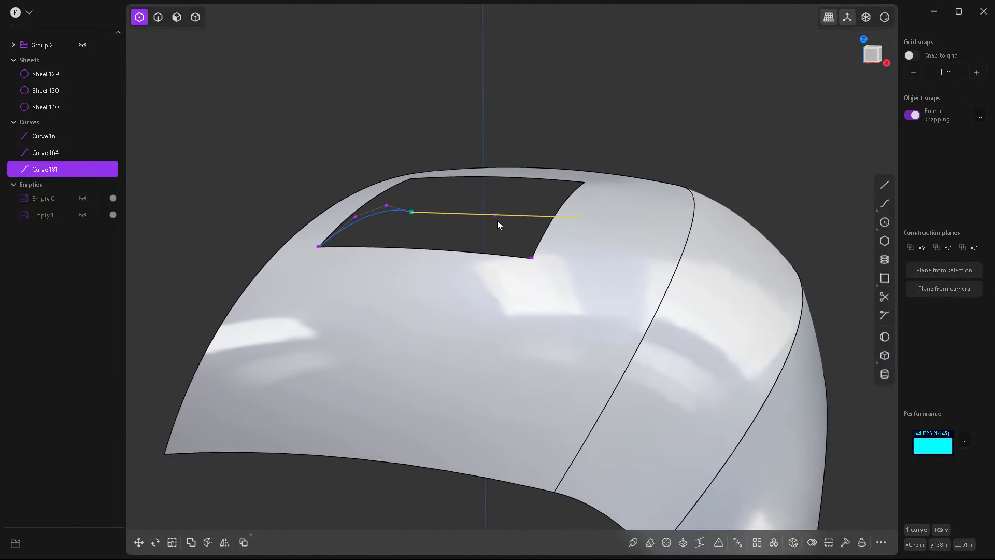
{"action": "left_click", "coordinate": [495, 214]}
{"action": "key", "text": "g"}
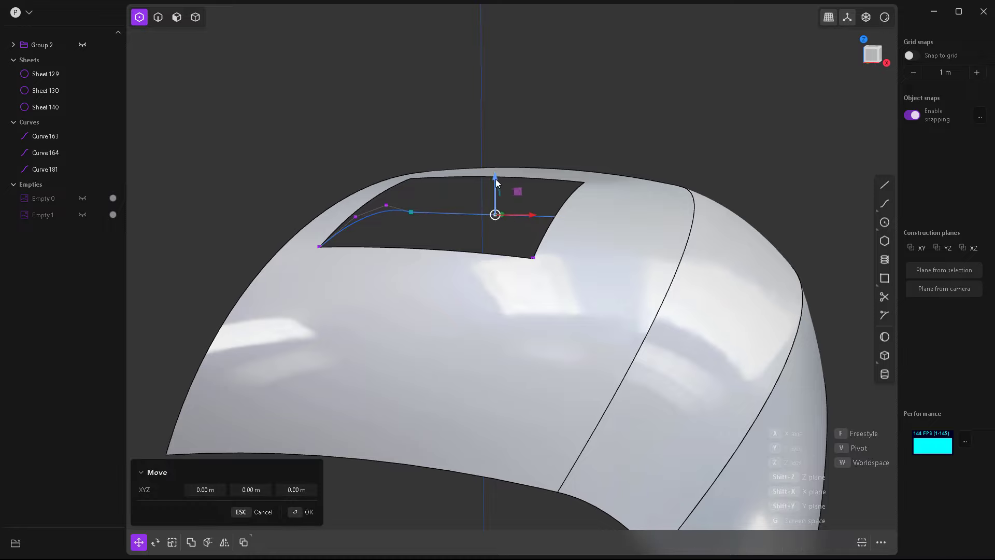
{"action": "left_click_drag", "start_coordinate": [496, 179], "coordinate": [493, 169]}
{"action": "middle_click_drag", "start_coordinate": [437, 235], "coordinate": [465, 236]}
{"action": "left_click_drag", "start_coordinate": [484, 162], "coordinate": [483, 160]}
{"action": "key", "text": "Return"}
{"action": "middle_click_drag", "start_coordinate": [529, 256], "coordinate": [497, 223]}
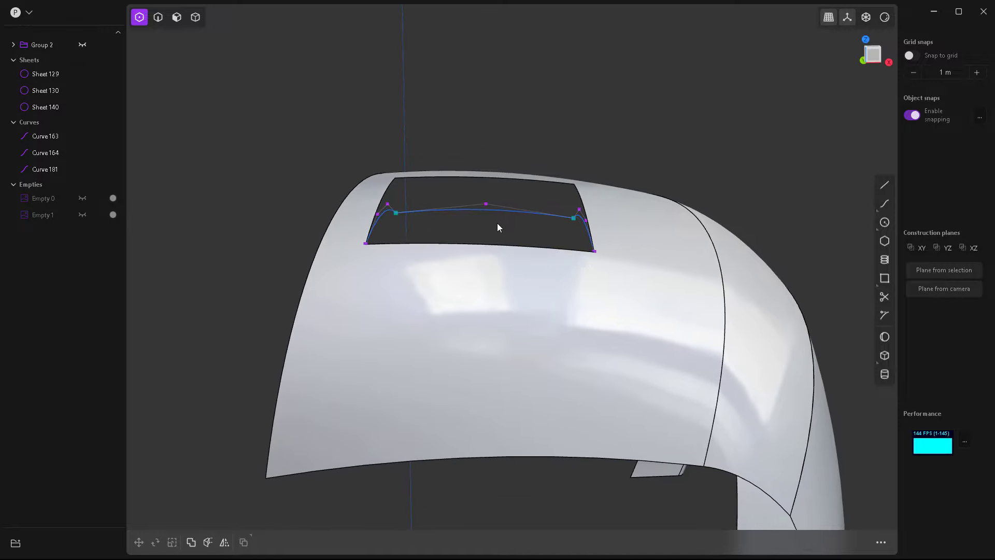
{"action": "key", "text": "KP_1"}
{"action": "scroll", "coordinate": [486, 197], "scroll_direction": "up", "scroll_amount": 3}
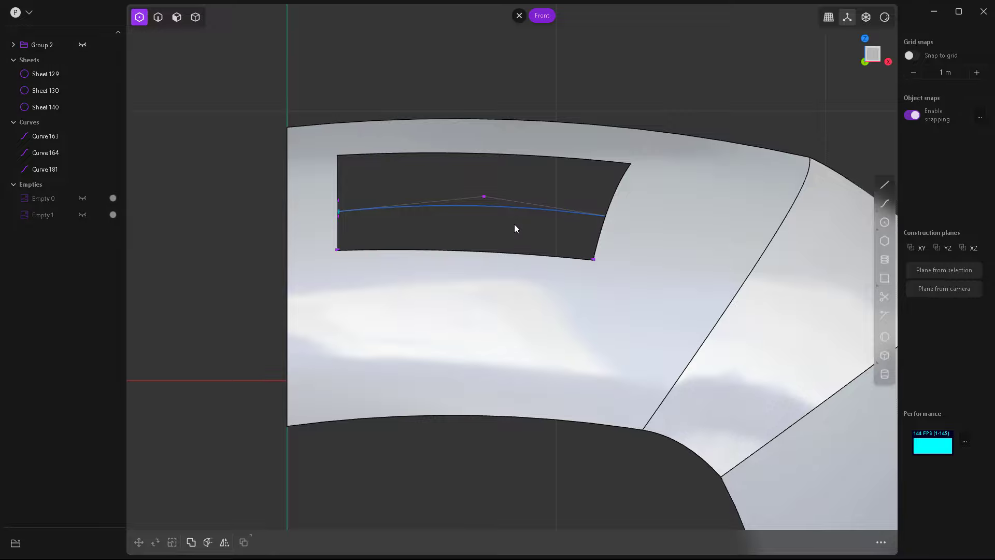
- Duplicate the front edge of the hood opening as a separate curve, leaving the copy in place
{"action": "middle_click_drag", "start_coordinate": [515, 224], "coordinate": [443, 271]}
{"action": "key", "text": "2"}
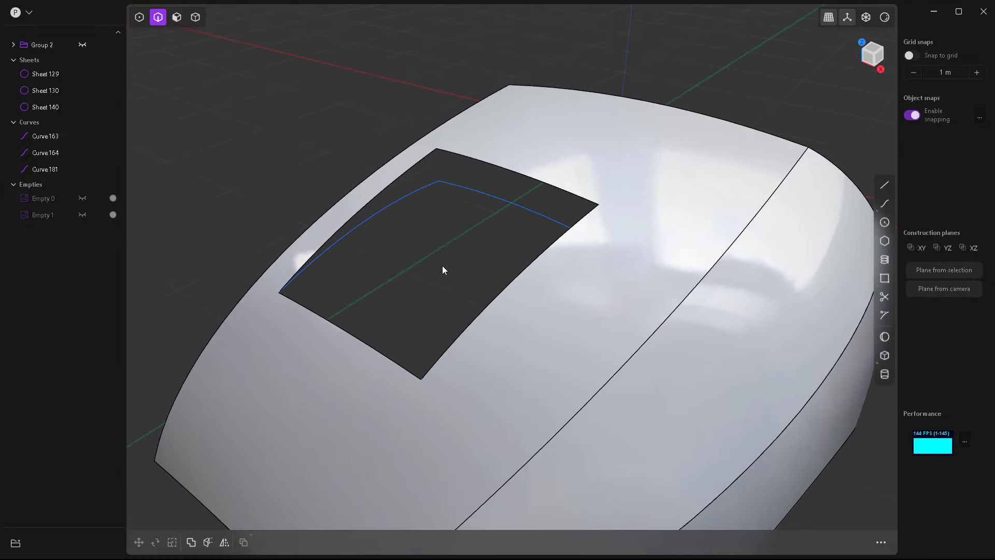
{"action": "left_click", "coordinate": [353, 337]}
{"action": "key", "text": "e"}
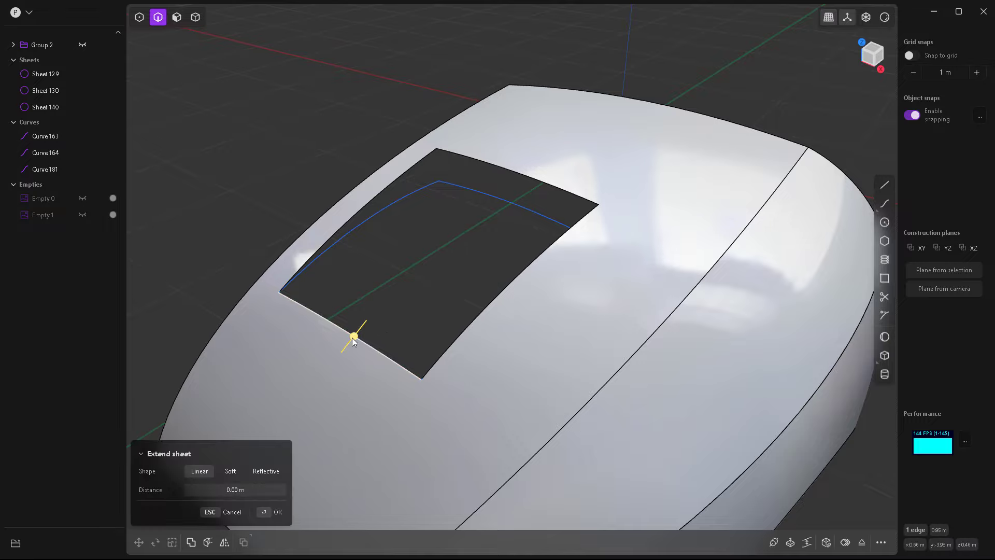
{"action": "middle_click_drag", "start_coordinate": [452, 287], "coordinate": [399, 303]}
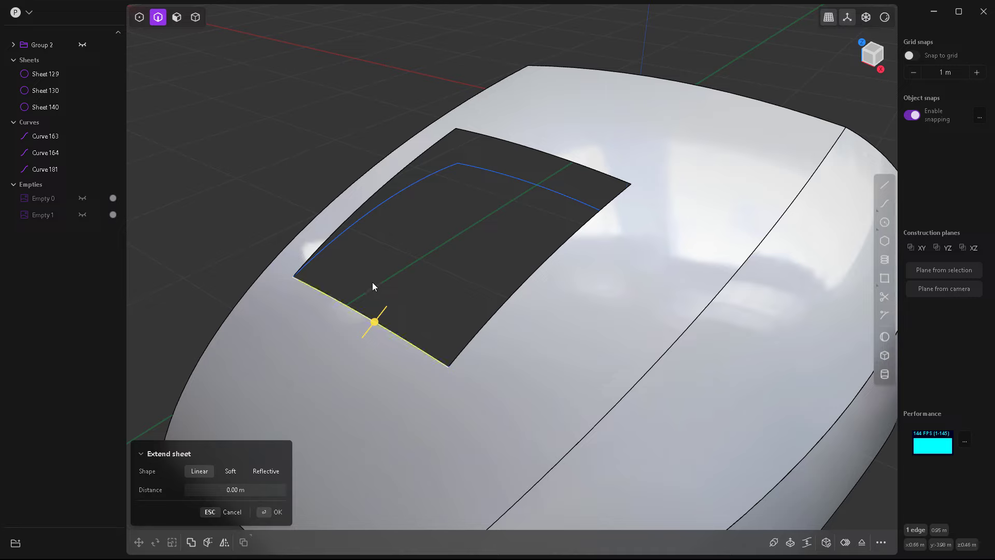
{"action": "key", "text": "shift+d"}
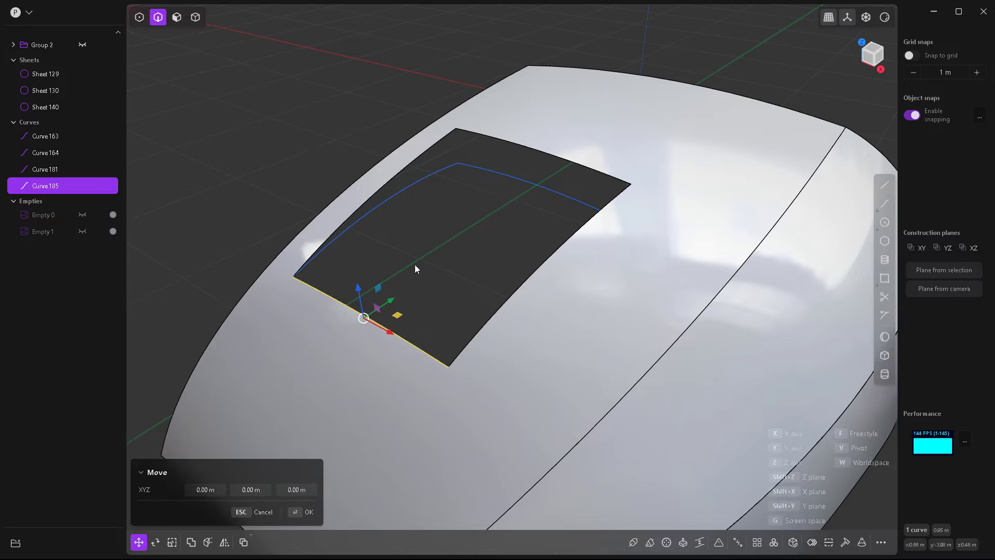
{"action": "key", "text": "Return"}
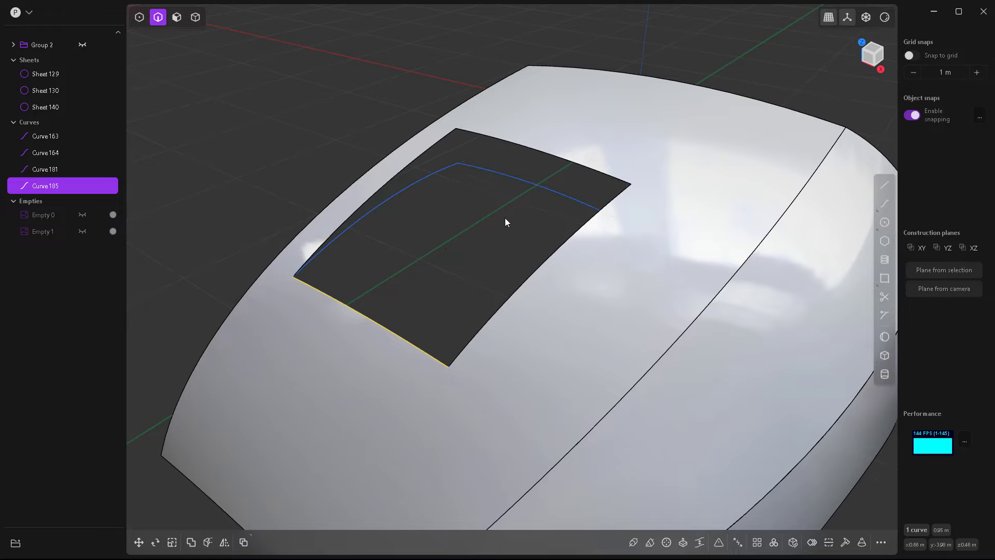
- Loft a sheet between the duplicated front edge curve and the rear bridging curve, using both lowered side curves as guides
{"action": "left_click", "coordinate": [540, 188]}
{"action": "key", "text": "l"}
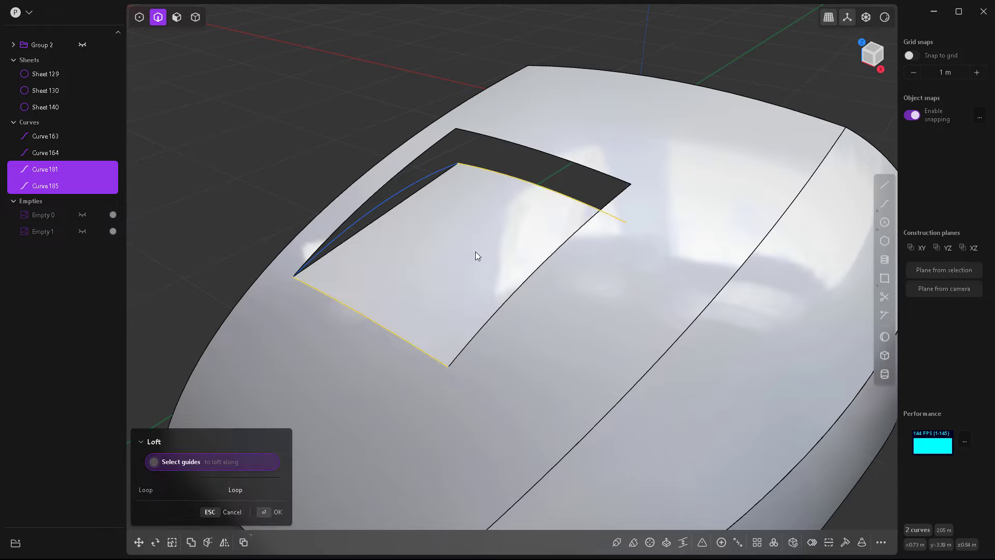
{"action": "left_click", "coordinate": [396, 195]}
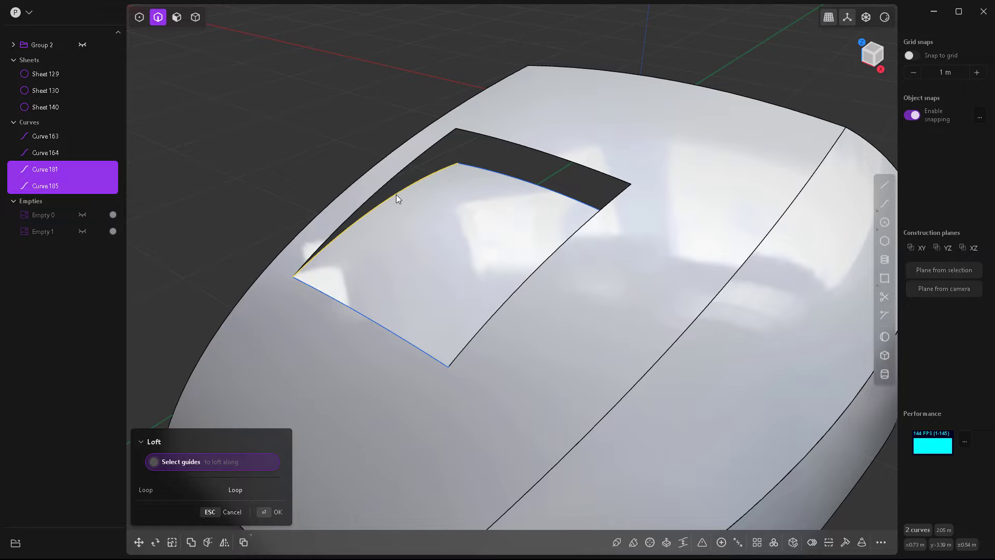
{"action": "middle_click_drag", "start_coordinate": [477, 274], "coordinate": [596, 230]}
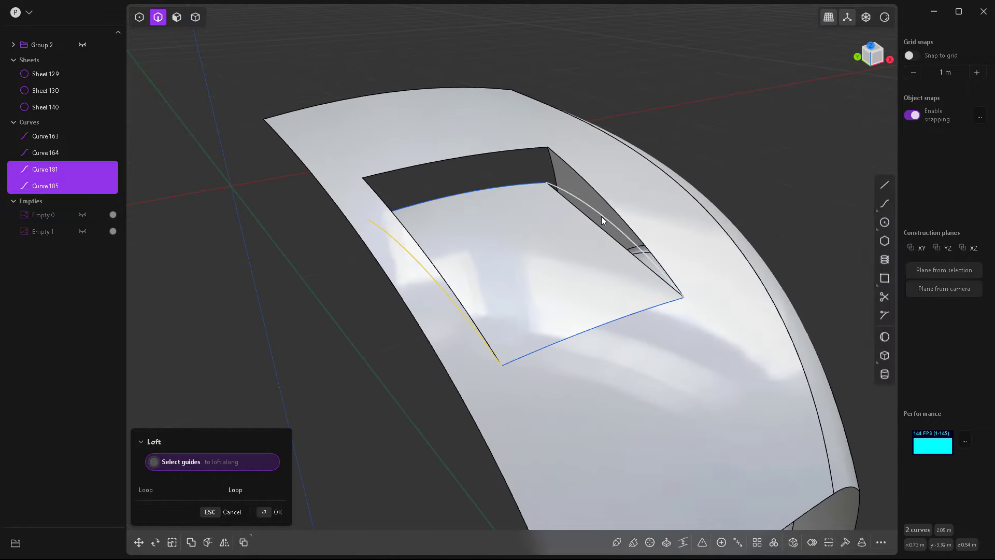
{"action": "left_click", "coordinate": [602, 216]}
{"action": "middle_click_drag", "start_coordinate": [573, 286], "coordinate": [454, 275]}
{"action": "key", "text": "Return"}
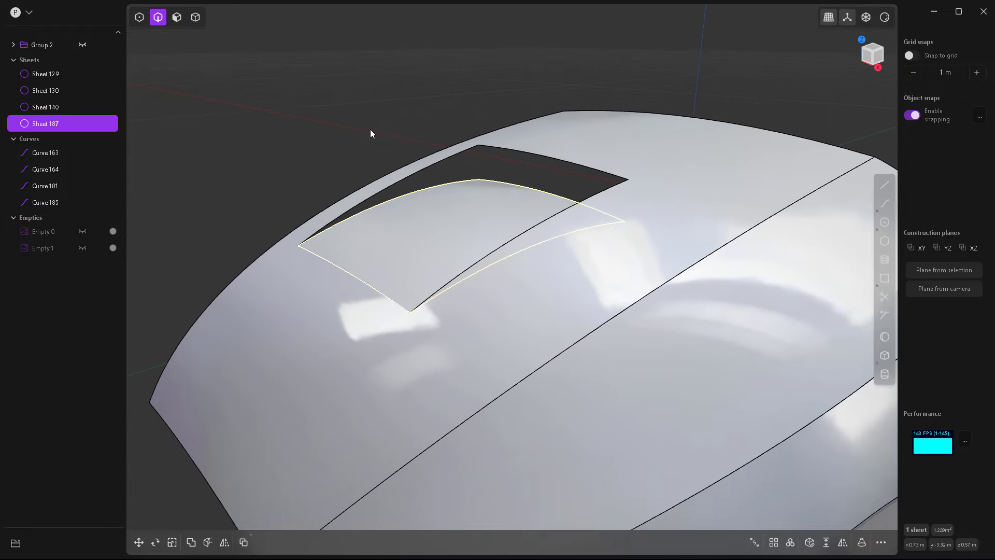
- Move the four vent construction curves into the hidden Group 2
{"action": "middle_click_drag", "start_coordinate": [462, 225], "coordinate": [493, 226]}
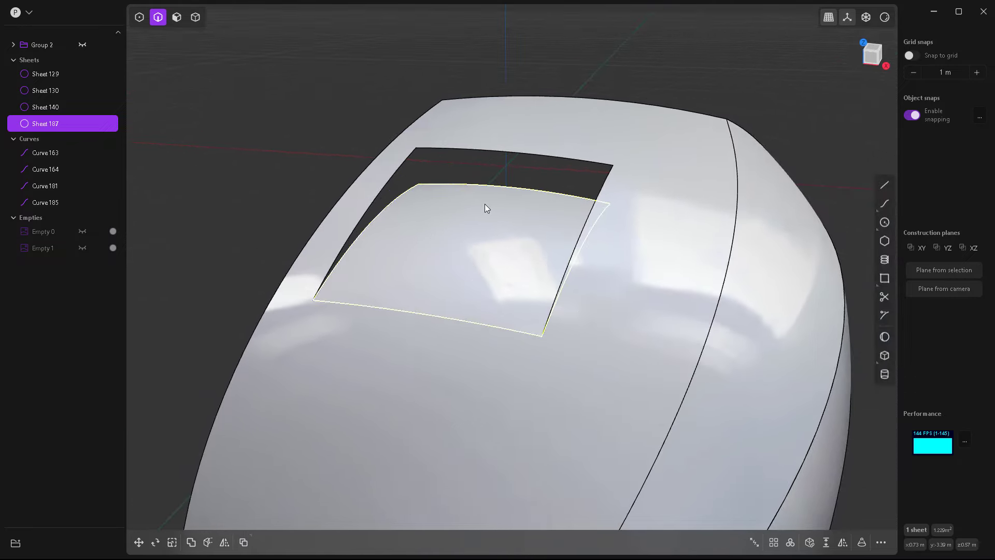
{"action": "left_click", "coordinate": [45, 155]}
{"action": "left_click", "coordinate": [51, 203], "text": "shift"}
{"action": "left_click_drag", "start_coordinate": [45, 203], "coordinate": [43, 45]}
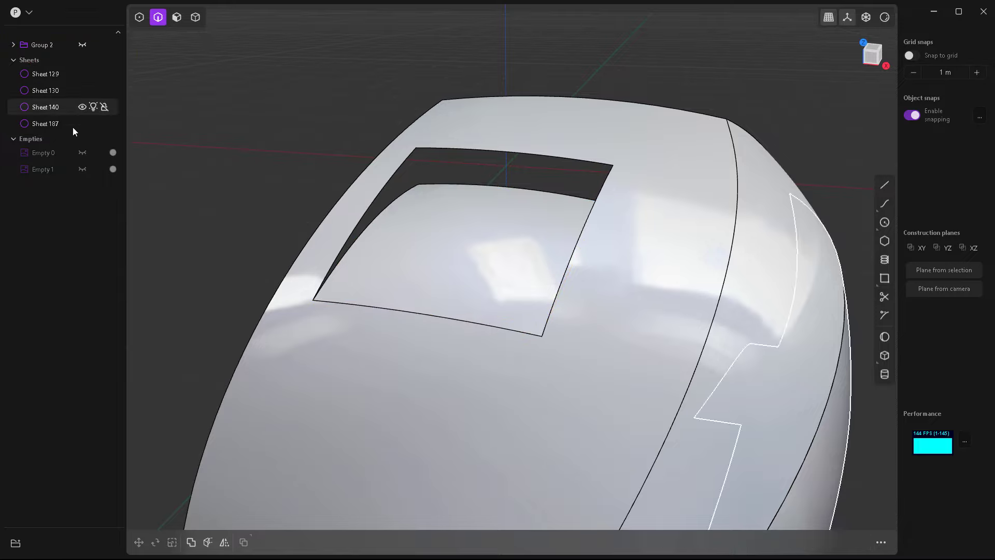
{"action": "middle_click_drag", "start_coordinate": [392, 275], "coordinate": [364, 259]}
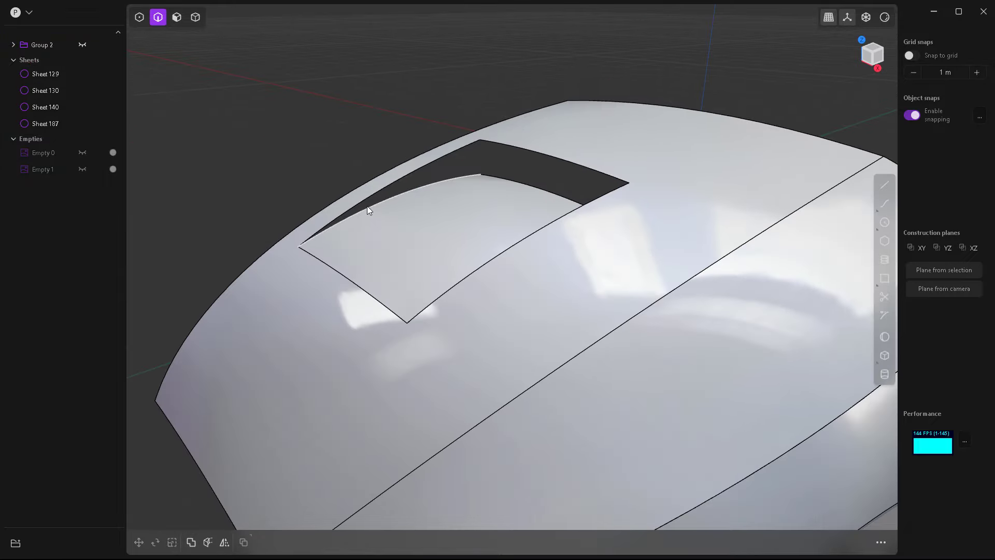
{"action": "scroll", "coordinate": [367, 206], "scroll_direction": "up", "scroll_amount": 2}
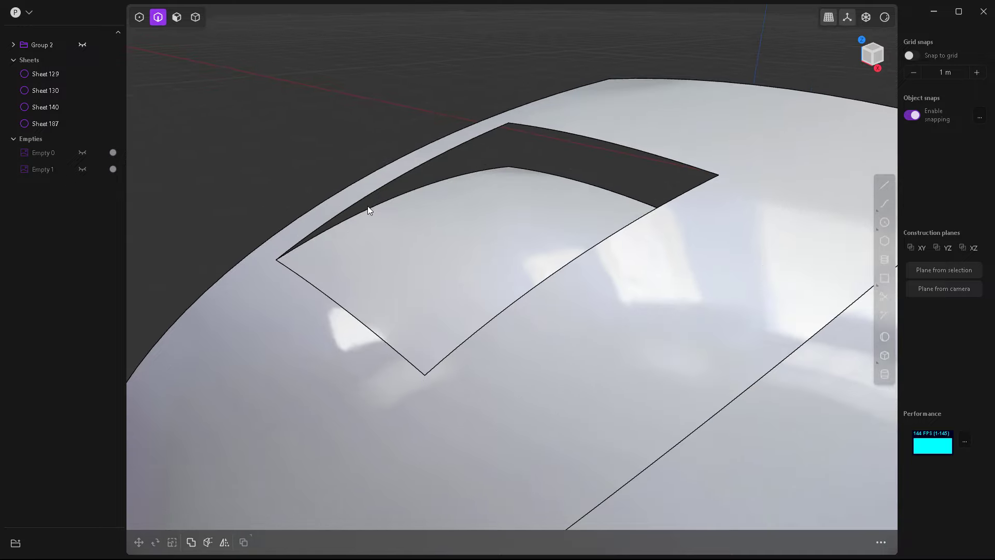
- Loft the vent's inner side wall between the floor edge and matching hood opening edge, with G0 start and end continuity
{"action": "mouse_move", "coordinate": [417, 241]}
{"action": "middle_mouse_down"}
{"action": "mouse_move", "coordinate": [443, 235]}
{"action": "mouse_move", "coordinate": [428, 238]}
{"action": "middle_mouse_up"}
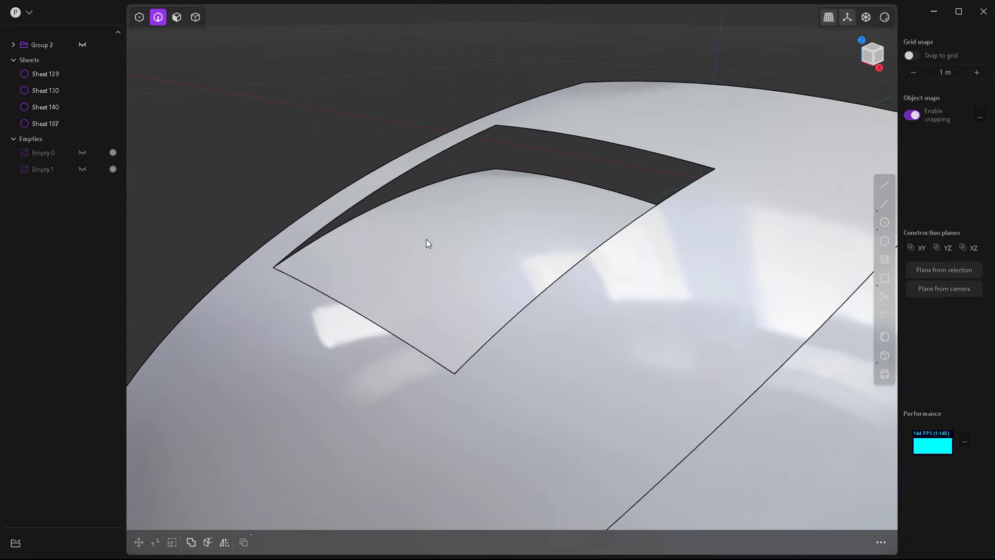
{"action": "left_click", "coordinate": [425, 186]}
{"action": "key", "text": "e"}
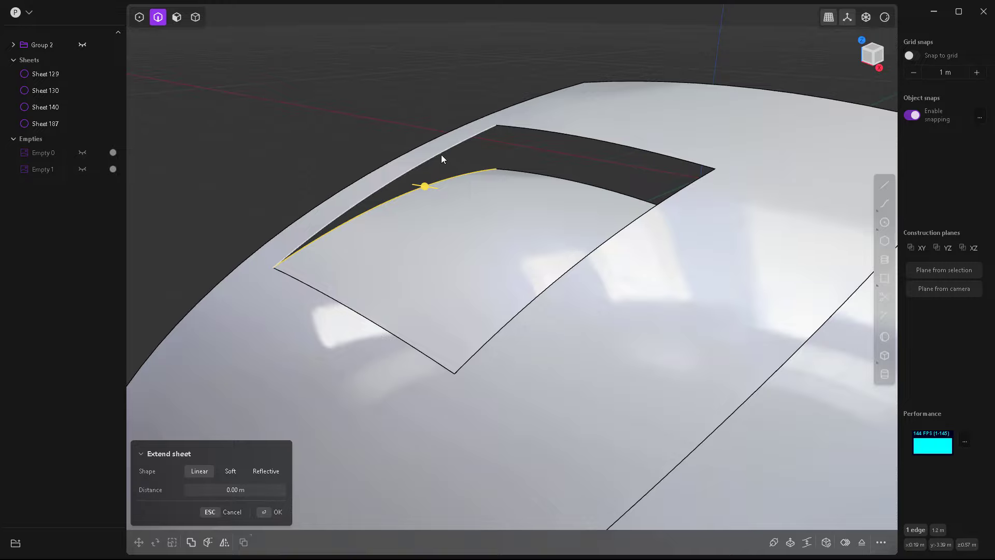
{"action": "left_click", "coordinate": [440, 155], "text": "shift"}
{"action": "key", "text": "l"}
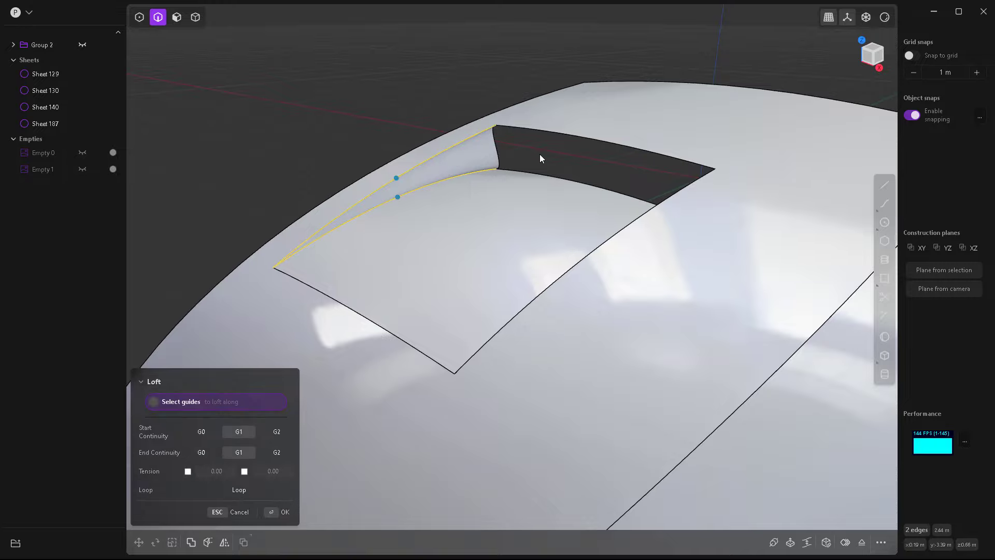
{"action": "middle_click_drag", "start_coordinate": [452, 222], "coordinate": [227, 206]}
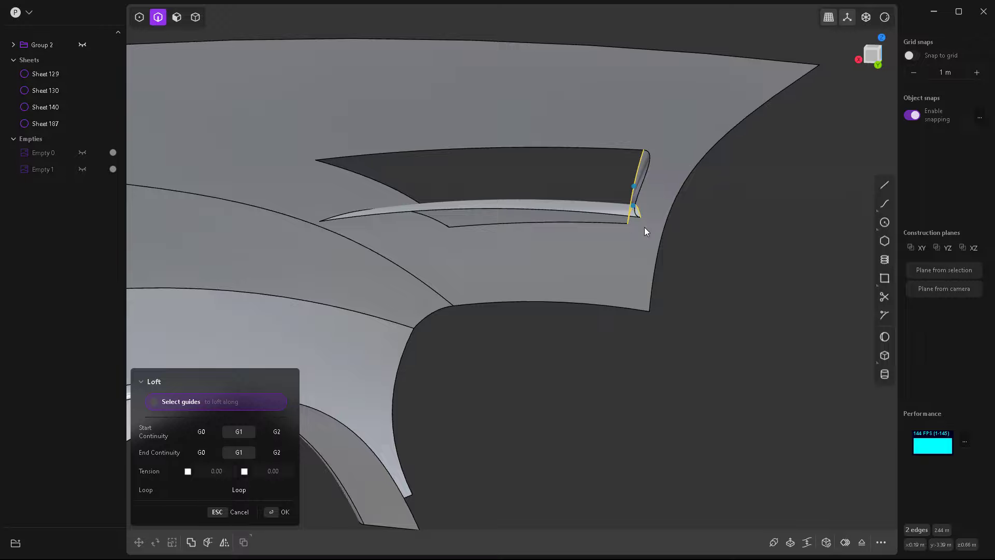
{"action": "left_click", "coordinate": [201, 431]}
{"action": "left_click", "coordinate": [202, 452]}
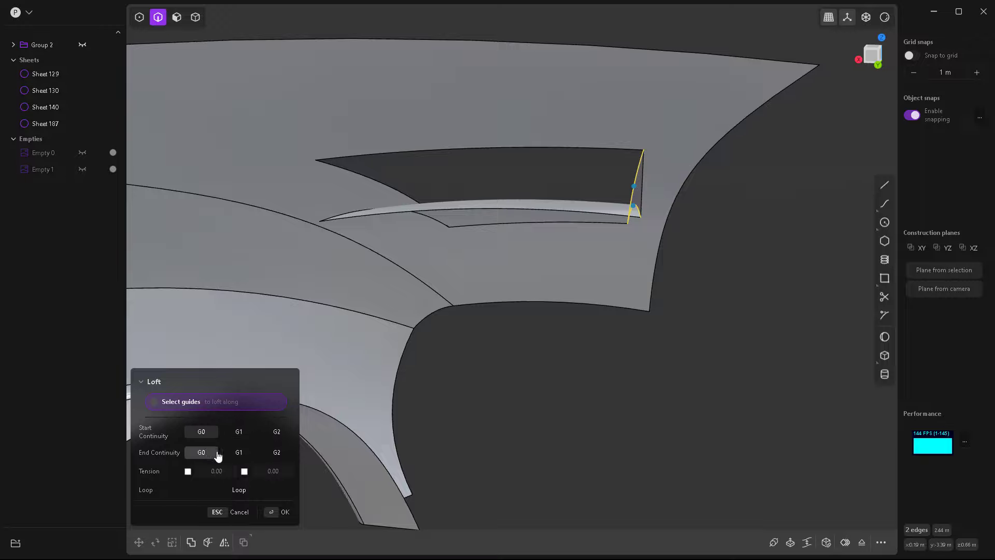
{"action": "middle_click_drag", "start_coordinate": [332, 373], "coordinate": [288, 357]}
{"action": "key", "text": "Return"}
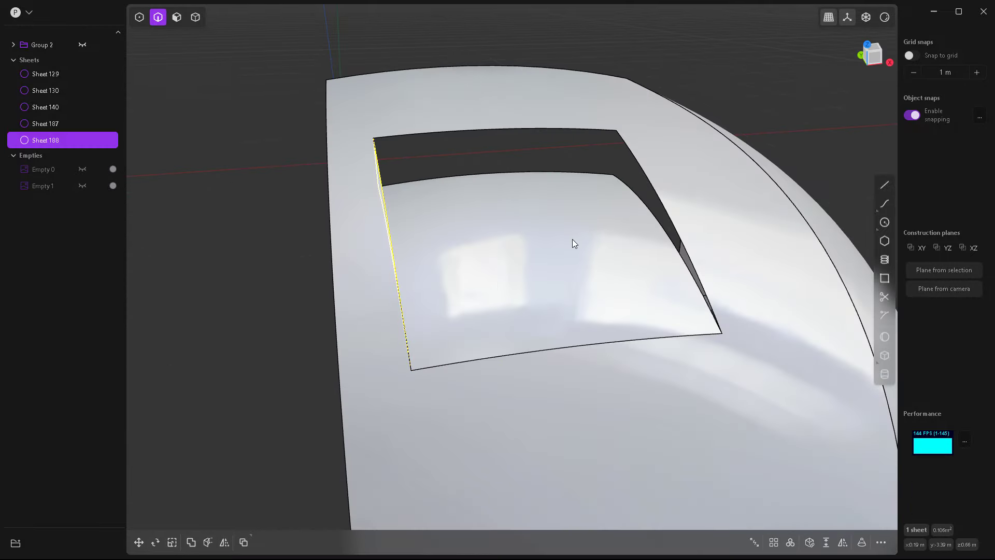
- Loft the vent's outer side wall between the floor edge and hood opening edge, using G0 continuity at both ends
{"action": "middle_click_drag", "start_coordinate": [572, 239], "coordinate": [614, 213]}
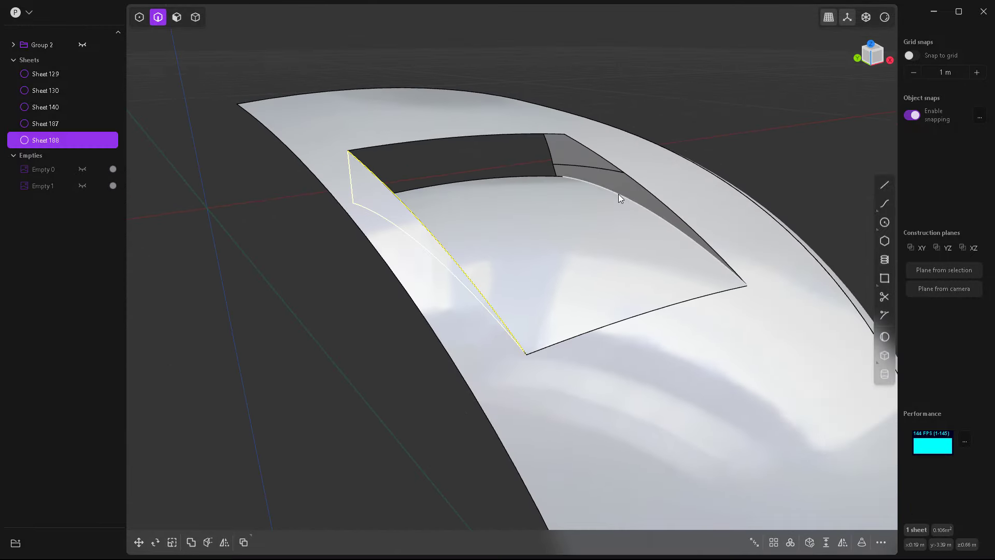
{"action": "left_click", "coordinate": [619, 195]}
{"action": "key", "text": "e"}
{"action": "left_click", "coordinate": [623, 173]}
{"action": "key", "text": "l"}
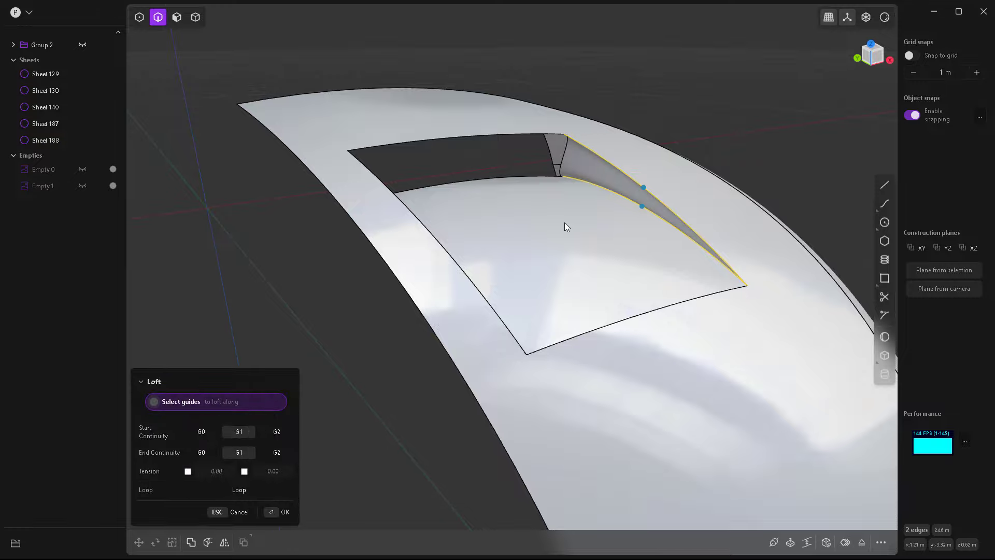
{"action": "left_click", "coordinate": [202, 453]}
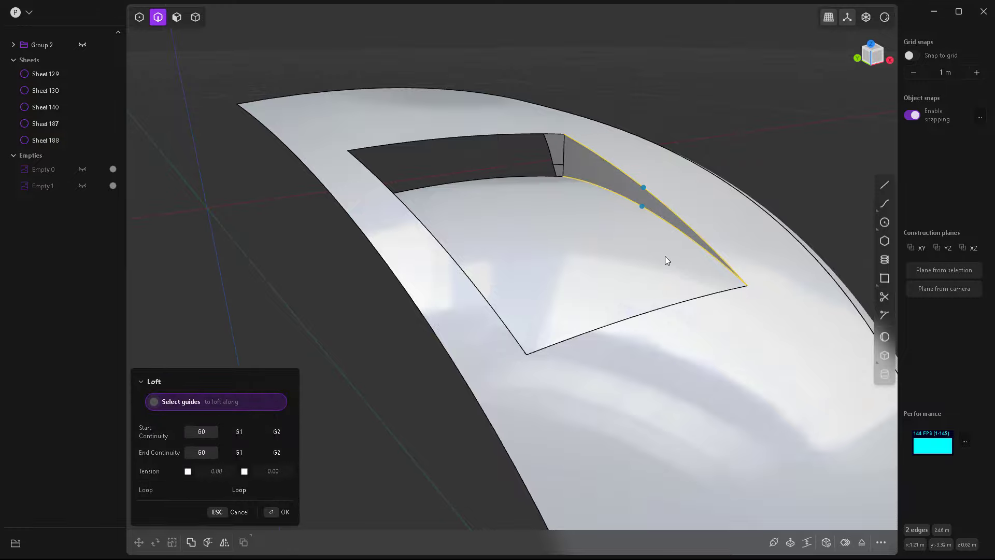
{"action": "middle_click_drag", "start_coordinate": [665, 256], "coordinate": [567, 227]}
{"action": "key", "text": "Return"}
- Loft the vent's rear wall between the floor's rear edge and the hood opening's rear edge, with G0 start and end continuity
{"action": "left_click", "coordinate": [552, 173]}
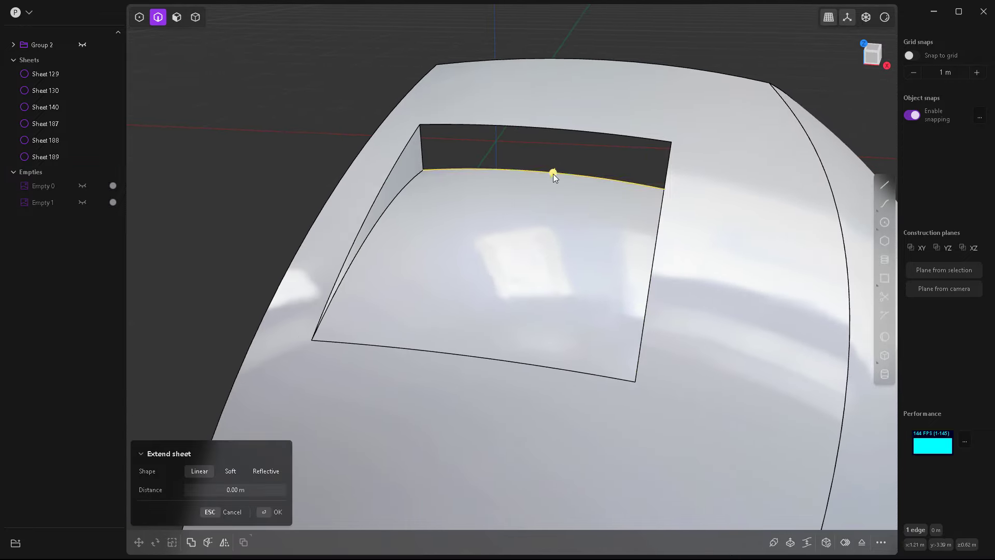
{"action": "left_click", "coordinate": [550, 132]}
{"action": "key", "text": "l"}
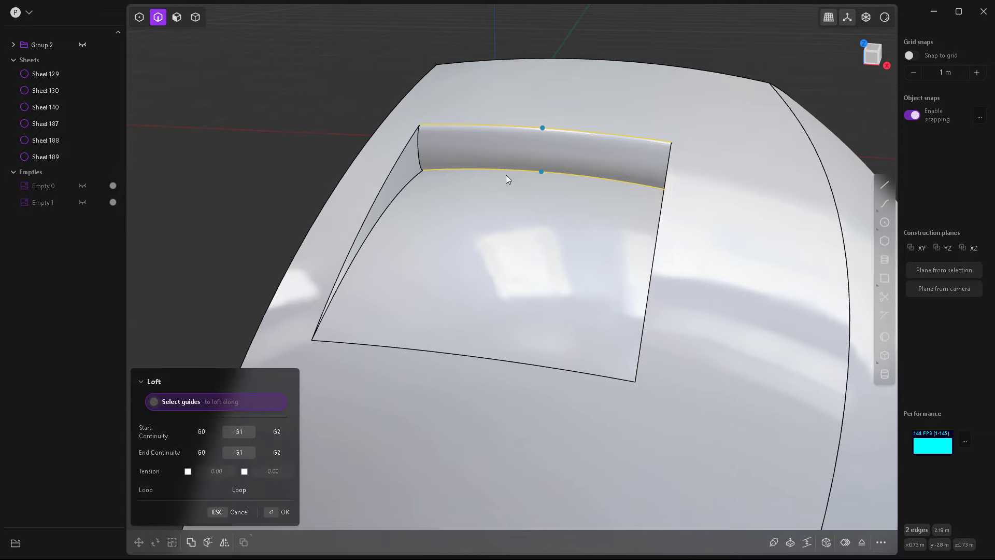
{"action": "middle_click_drag", "start_coordinate": [506, 175], "coordinate": [313, 371]}
{"action": "left_click", "coordinate": [201, 431]}
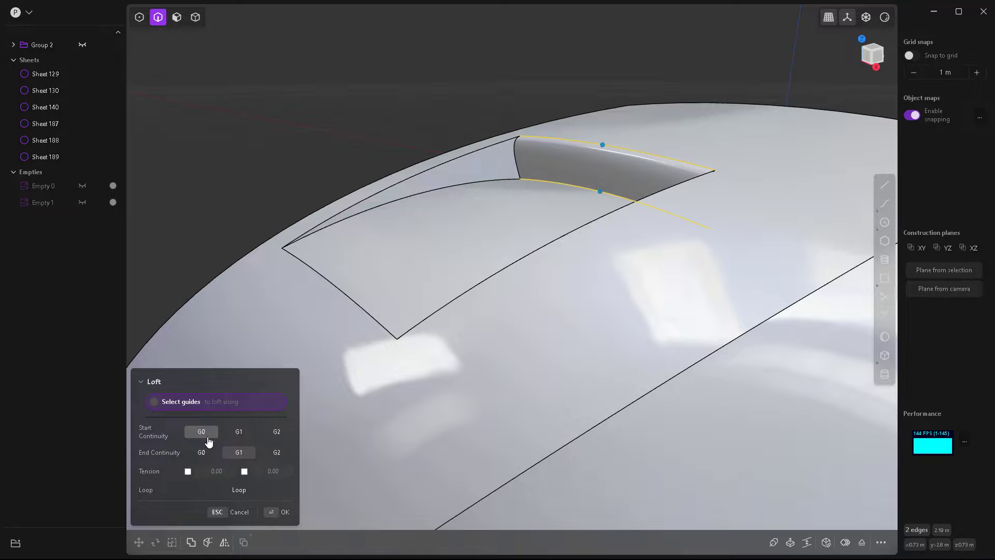
{"action": "left_click", "coordinate": [214, 452]}
{"action": "middle_click_drag", "start_coordinate": [476, 279], "coordinate": [357, 134]}
{"action": "key", "text": "Return"}
{"action": "middle_click_drag", "start_coordinate": [287, 186], "coordinate": [517, 236]}
{"action": "left_click", "coordinate": [716, 241]}
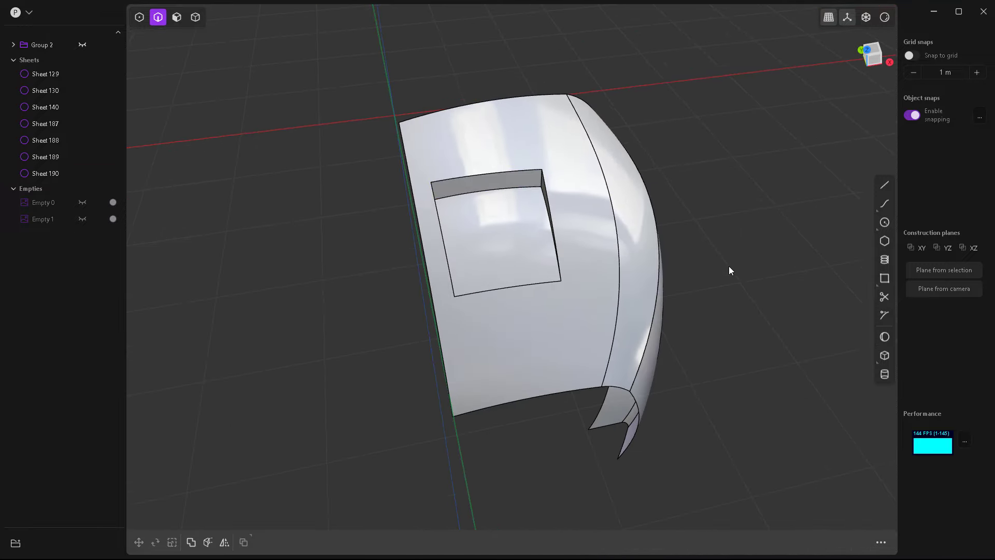
- Join the hood sheet, vent floor and three vent walls into a single sheet, leaving the fender and side sheets separate
{"action": "key", "text": "4"}
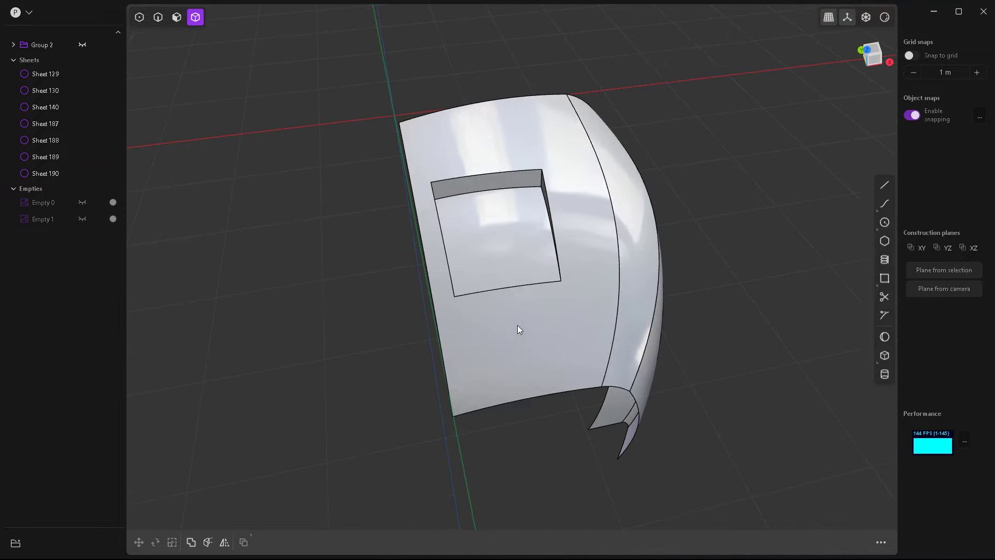
{"action": "left_click", "coordinate": [518, 327]}
{"action": "left_click_drag", "start_coordinate": [577, 336], "coordinate": [367, 146]}
{"action": "middle_click_drag", "start_coordinate": [780, 363], "coordinate": [736, 348]}
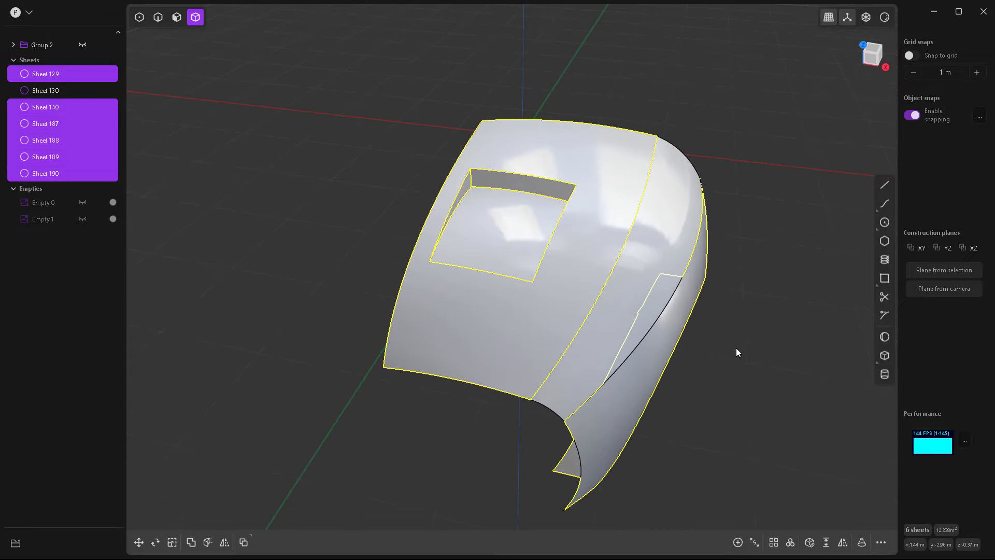
{"action": "left_click", "coordinate": [747, 367]}
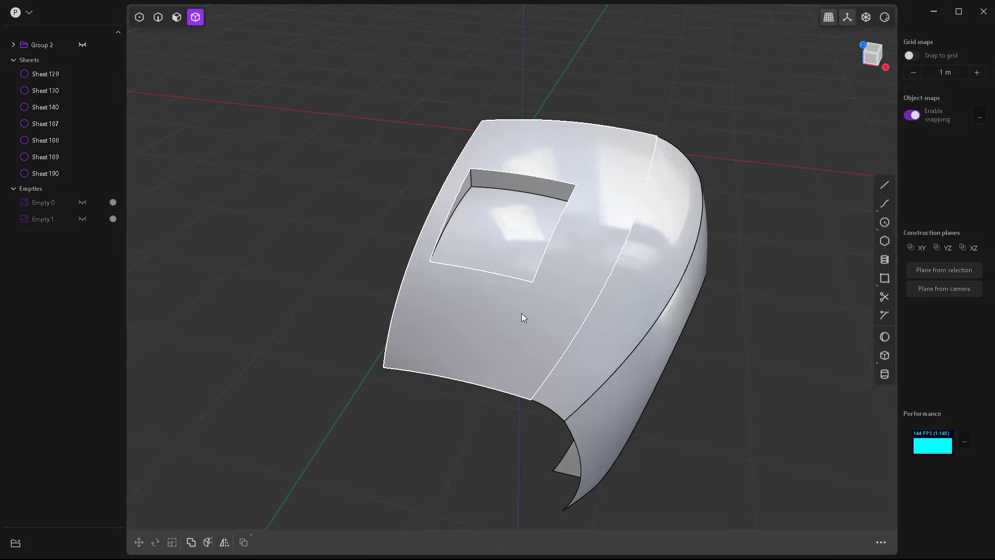
{"action": "left_click_drag", "start_coordinate": [538, 323], "coordinate": [322, 224]}
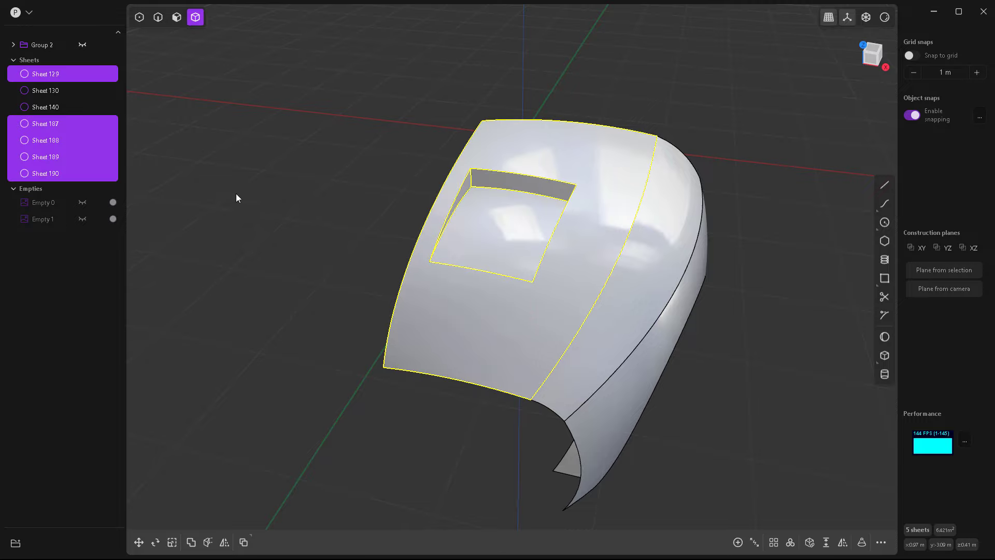
{"action": "middle_click_drag", "start_coordinate": [521, 202], "coordinate": [478, 295]}
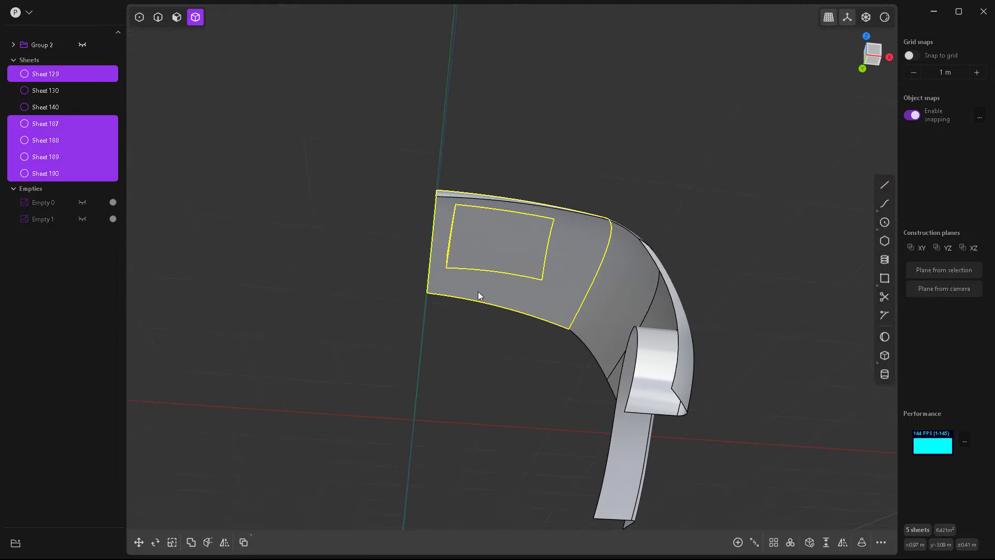
{"action": "left_click_drag", "start_coordinate": [549, 384], "coordinate": [356, 98]}
{"action": "middle_click_drag", "start_coordinate": [520, 280], "coordinate": [511, 377]}
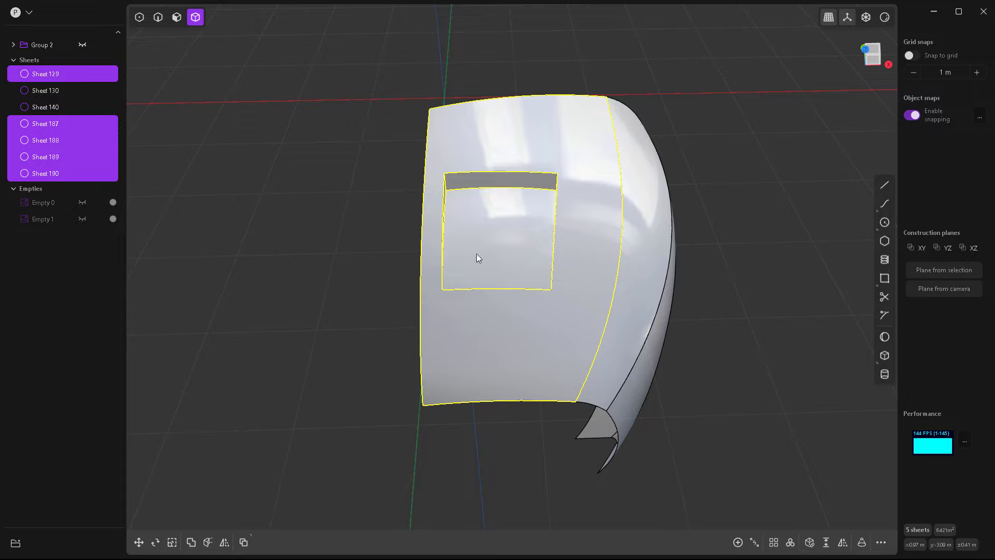
{"action": "left_click", "coordinate": [738, 542]}
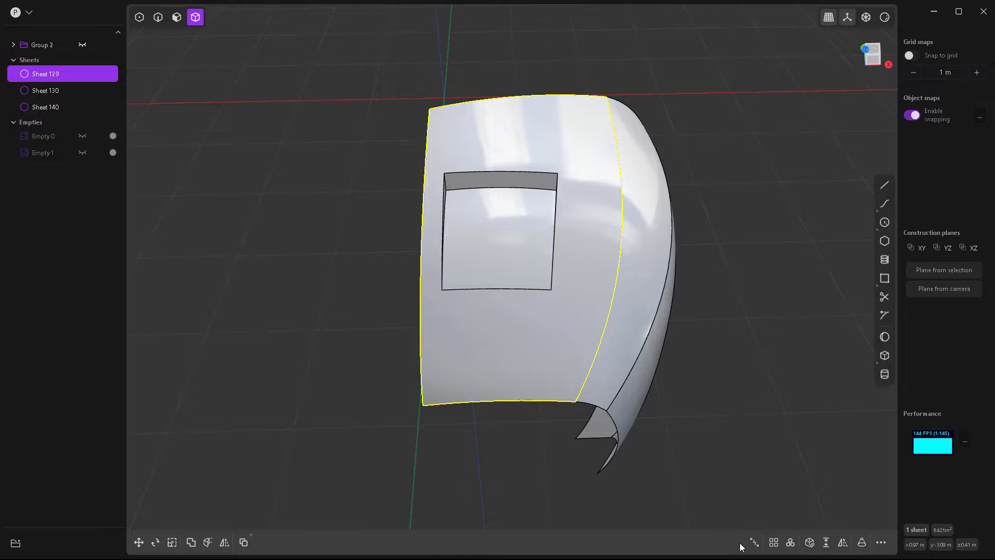
- Examine the joined hood and its vent recess from several angles and distances
{"action": "middle_click_drag", "start_coordinate": [530, 316], "coordinate": [478, 297]}
{"action": "scroll", "coordinate": [565, 227], "scroll_direction": "up", "scroll_amount": 2}
{"action": "scroll", "coordinate": [459, 222], "scroll_direction": "down", "scroll_amount": 3}
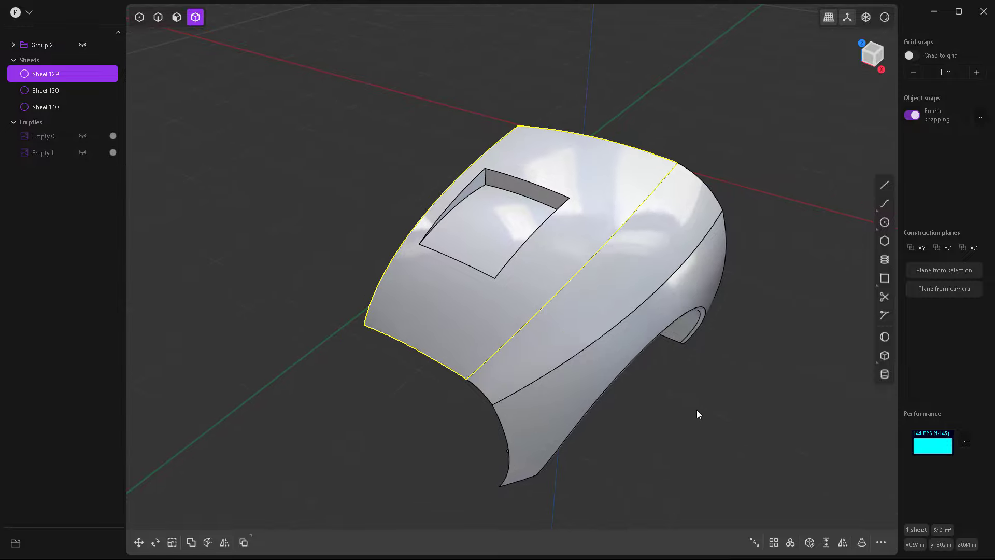
{"action": "left_click", "coordinate": [697, 410]}
{"action": "middle_click_drag", "start_coordinate": [730, 411], "coordinate": [499, 253]}
{"action": "scroll", "coordinate": [500, 253], "scroll_direction": "up", "scroll_amount": 3}
{"action": "middle_click_drag", "start_coordinate": [493, 299], "coordinate": [492, 256]}
{"action": "scroll", "coordinate": [492, 256], "scroll_direction": "down", "scroll_amount": 3}
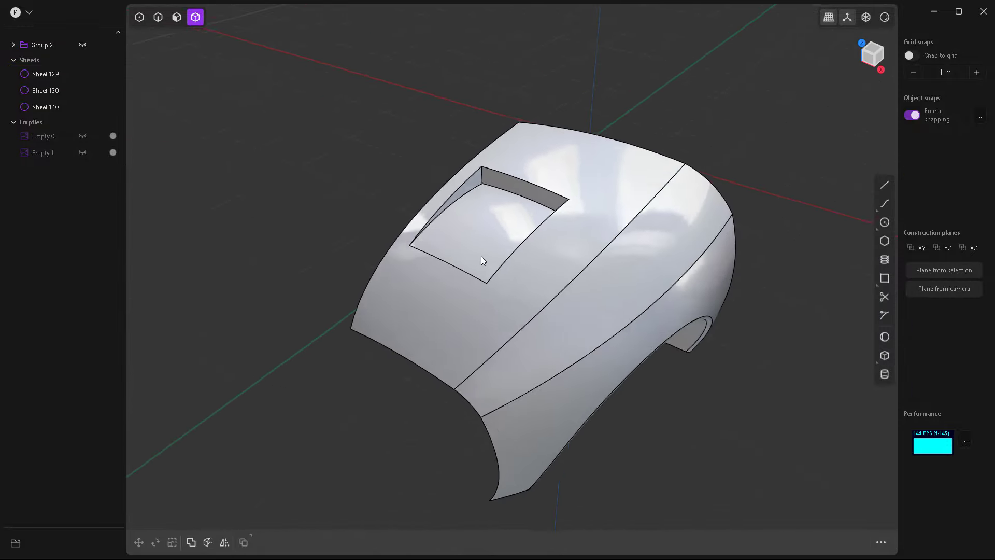
{"action": "scroll", "coordinate": [481, 256], "scroll_direction": "up", "scroll_amount": 4}
{"action": "middle_click_drag", "start_coordinate": [463, 298], "coordinate": [465, 254]}
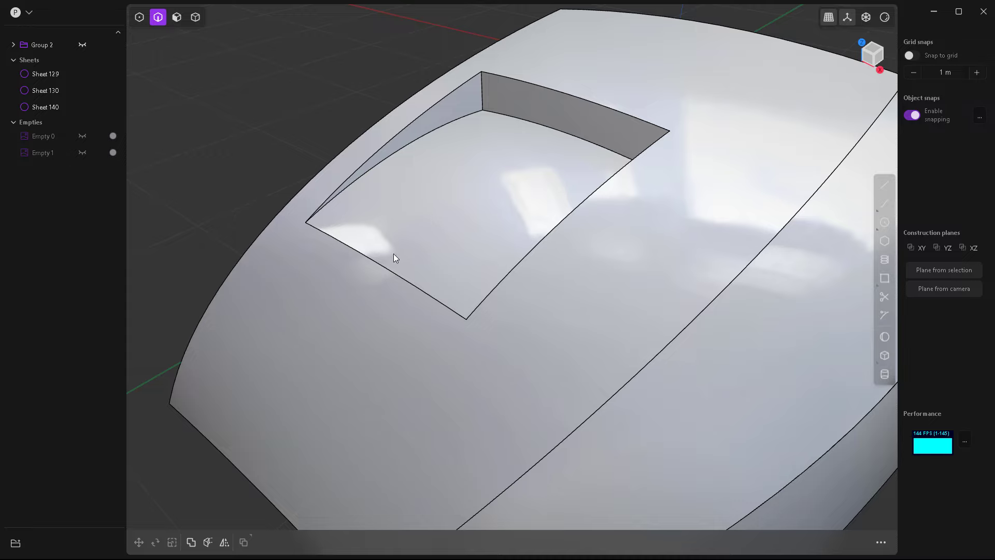
- Fillet the front edge where the vent floor meets the hood, with a distance of about 0.43 m and Conic shape
{"action": "key", "text": "4"}
{"action": "left_click", "coordinate": [496, 179]}
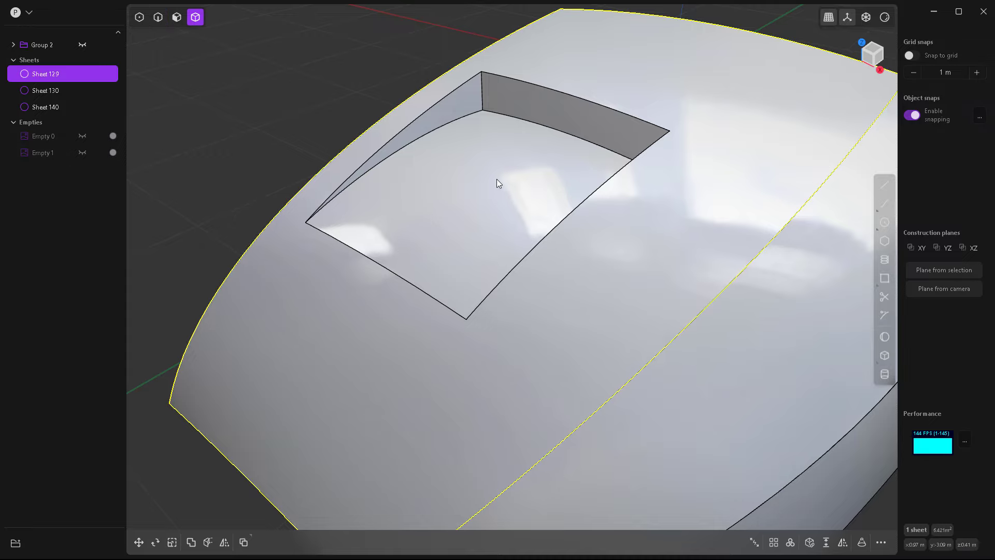
{"action": "key", "text": "2"}
{"action": "left_click", "coordinate": [384, 272]}
{"action": "key", "text": "f"}
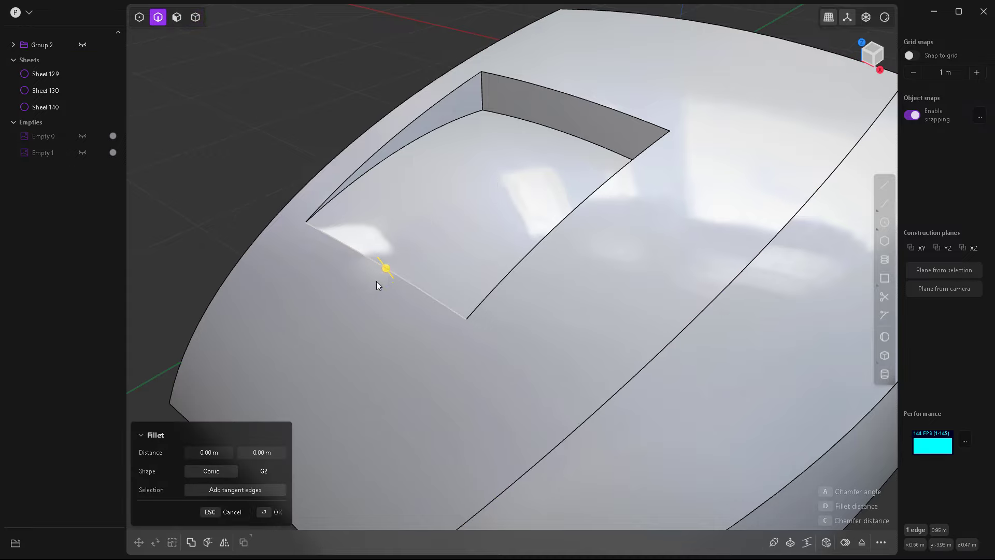
{"action": "middle_click_drag", "start_coordinate": [376, 280], "coordinate": [388, 237]}
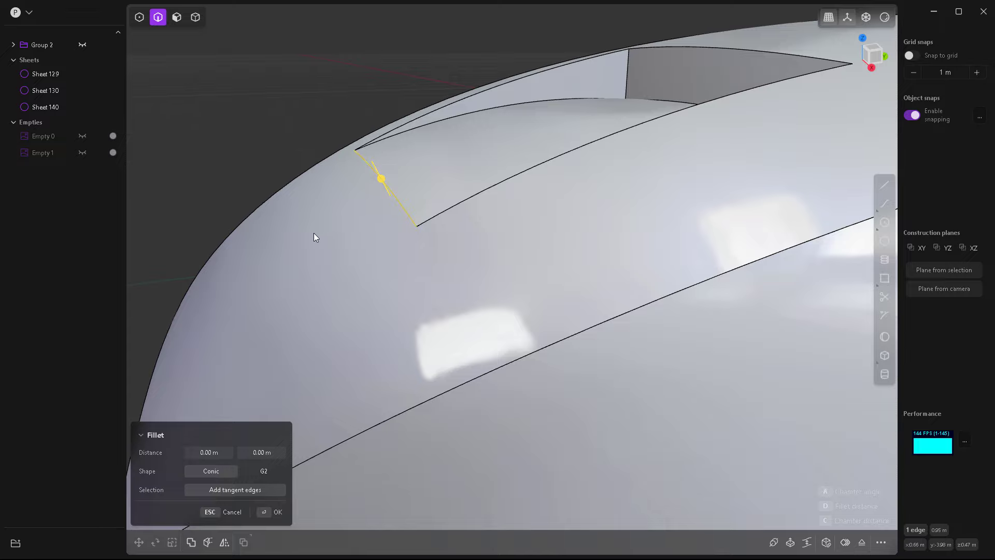
{"action": "middle_click_drag", "start_coordinate": [319, 257], "coordinate": [377, 261]}
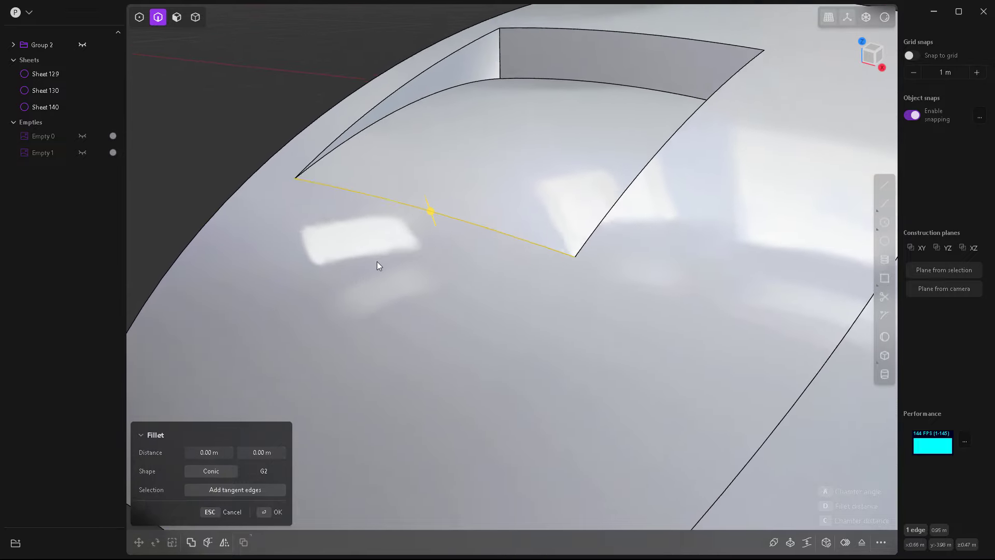
{"action": "left_click_drag", "start_coordinate": [433, 211], "coordinate": [404, 61]}
{"action": "middle_click_drag", "start_coordinate": [488, 325], "coordinate": [460, 348]}
{"action": "scroll", "coordinate": [446, 330], "scroll_direction": "down", "scroll_amount": 3}
{"action": "scroll", "coordinate": [422, 278], "scroll_direction": "up", "scroll_amount": 5}
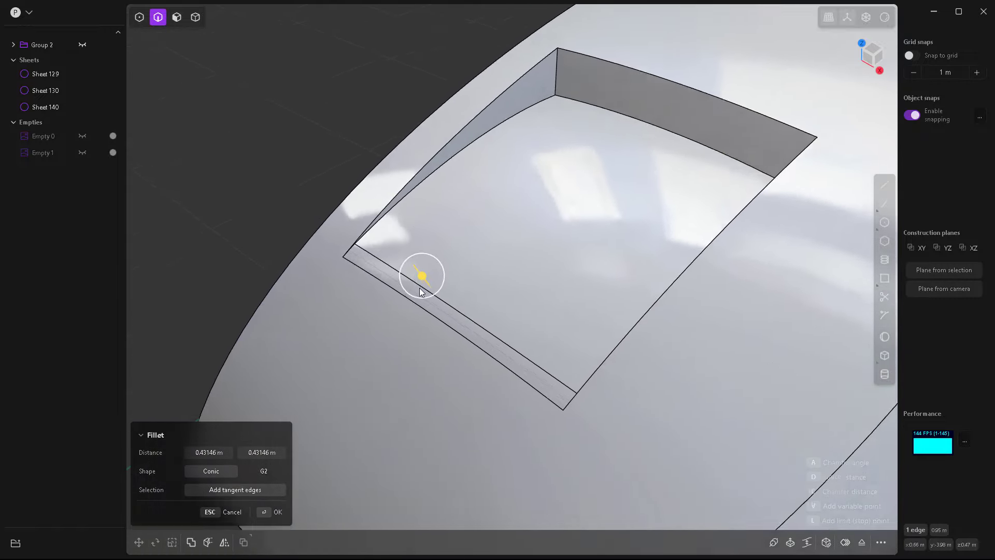
- Enlarge the fillet on the vent's front edge to about 1.62 m and apply it
{"action": "left_click_drag", "start_coordinate": [421, 276], "coordinate": [73, 48]}
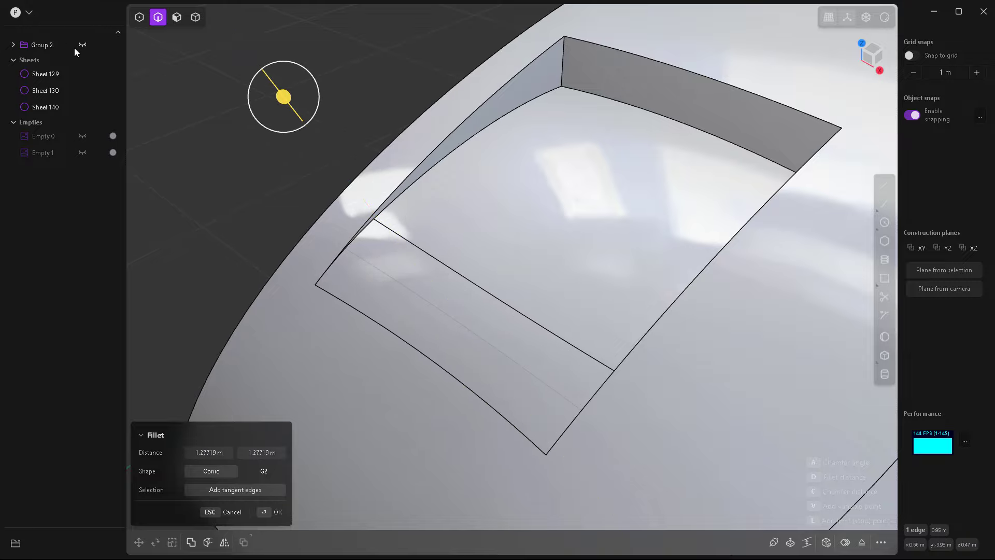
{"action": "scroll", "coordinate": [484, 348], "scroll_direction": "down", "scroll_amount": 5}
{"action": "left_click_drag", "start_coordinate": [424, 275], "coordinate": [402, 247]}
{"action": "middle_click_drag", "start_coordinate": [526, 378], "coordinate": [518, 337]}
{"action": "left_click_drag", "start_coordinate": [422, 170], "coordinate": [415, 158]}
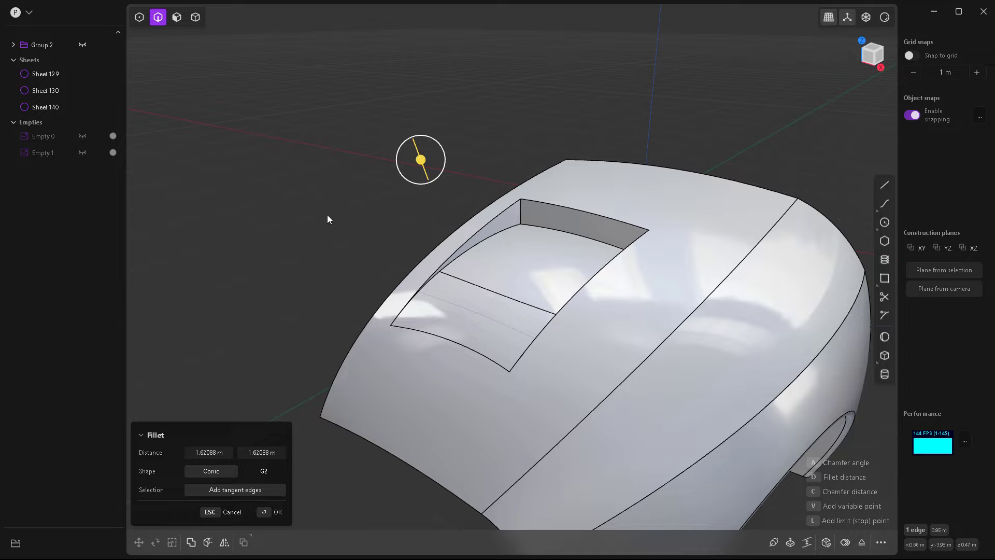
{"action": "key", "text": "Return"}
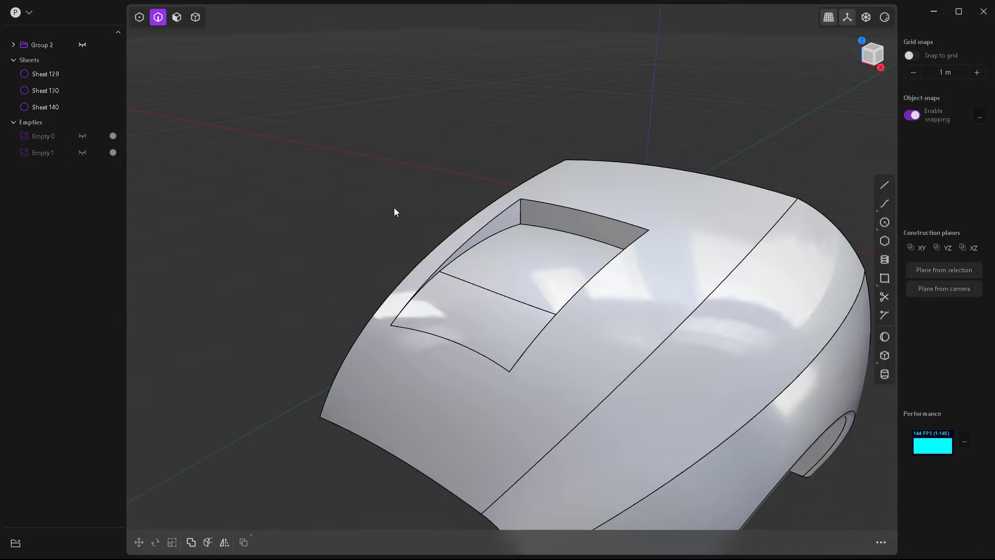
- Switch the viewport shading to the glossy red material and hide the model's edge lines
{"action": "middle_click_drag", "start_coordinate": [394, 207], "coordinate": [481, 333]}
{"action": "scroll", "coordinate": [475, 316], "scroll_direction": "up", "scroll_amount": 5}
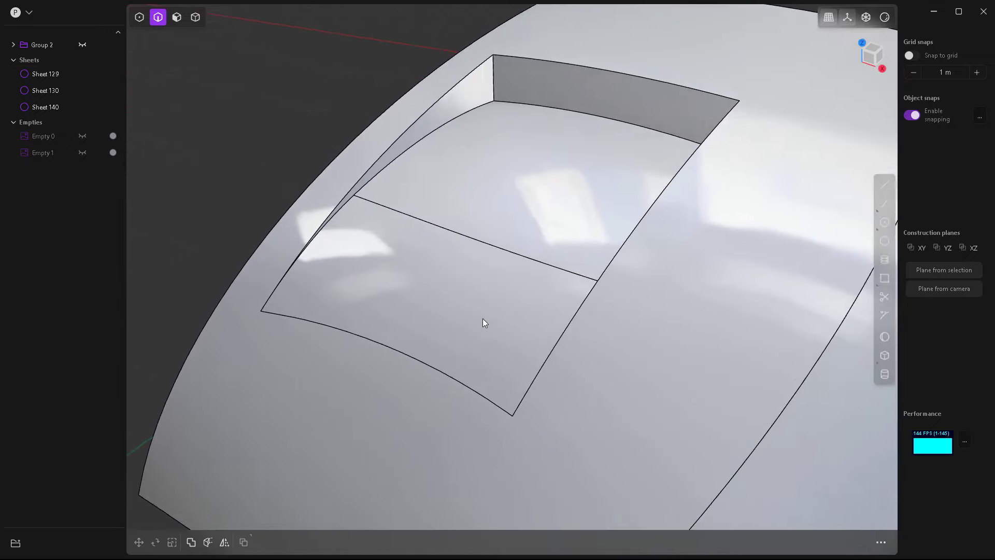
{"action": "scroll", "coordinate": [482, 318], "scroll_direction": "down", "scroll_amount": 2}
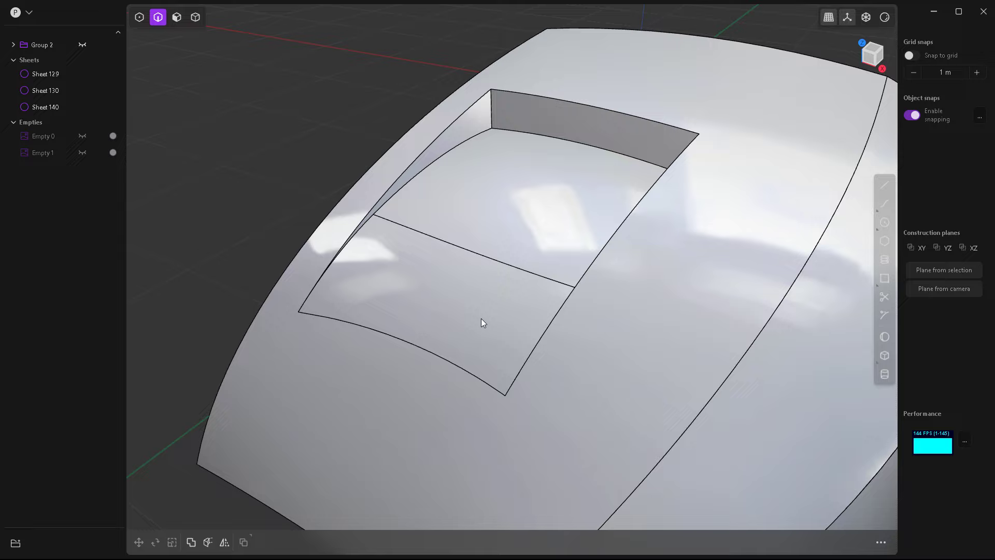
{"action": "left_click", "coordinate": [887, 20]}
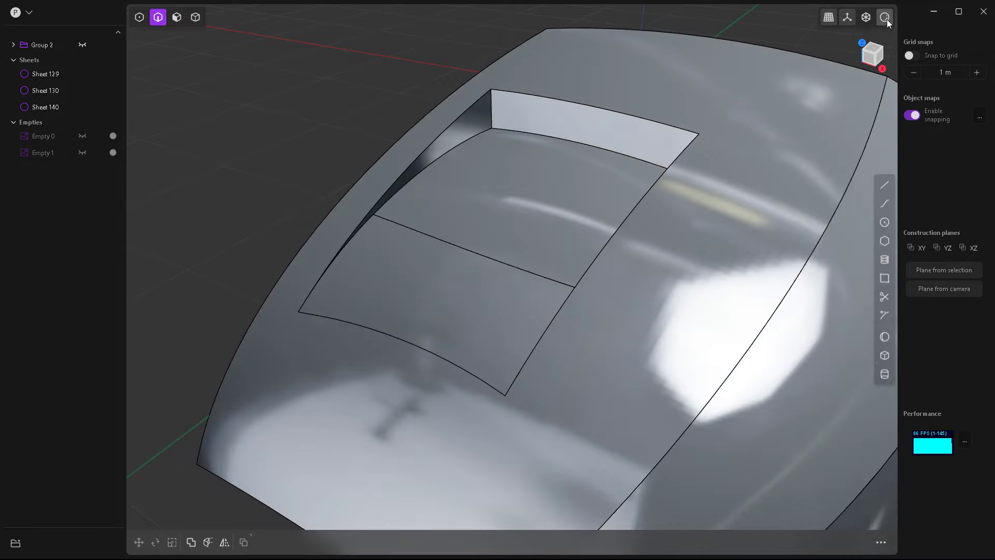
{"action": "left_click", "coordinate": [887, 20]}
{"action": "left_click", "coordinate": [888, 20]}
{"action": "right_click", "coordinate": [888, 20]}
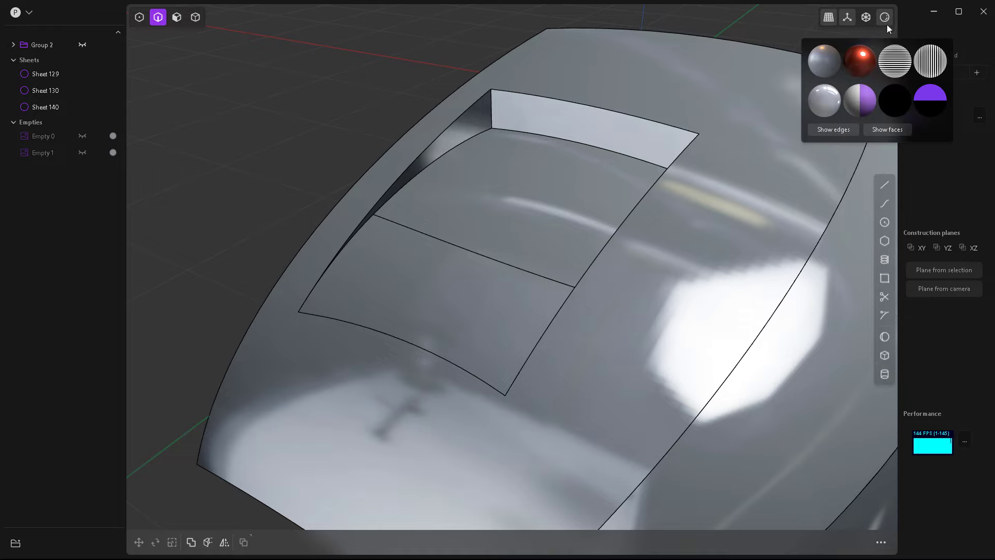
{"action": "left_click", "coordinate": [862, 61]}
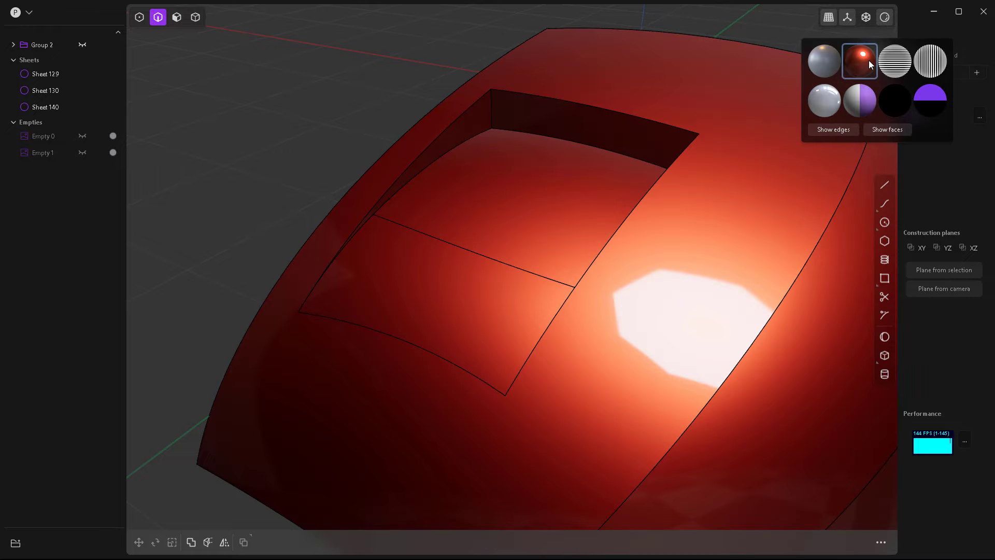
{"action": "left_click", "coordinate": [834, 130]}
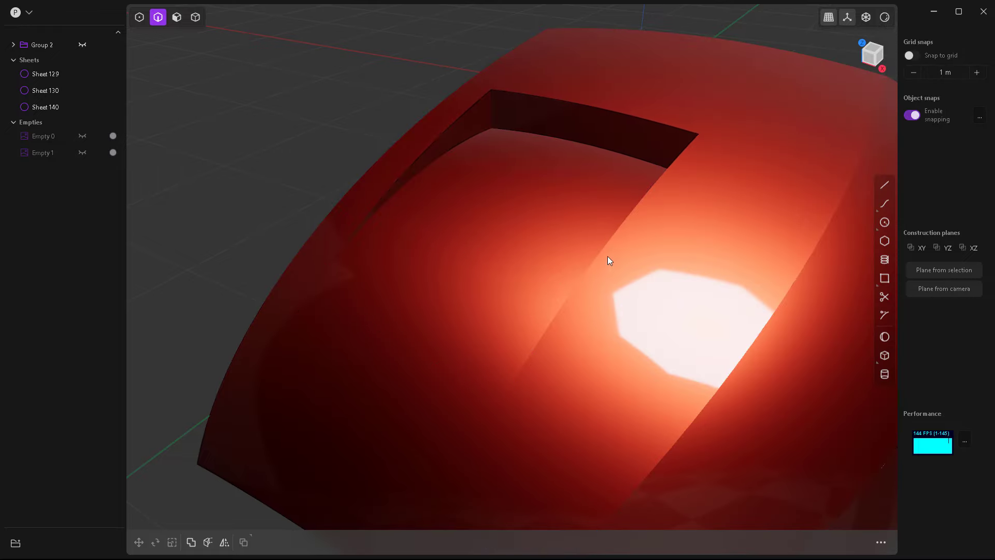
- Fillet the two side edges where the vent floor meets its side walls, with a distance of about 0.054 m and Conic shape
{"action": "middle_click_drag", "start_coordinate": [565, 297], "coordinate": [617, 290]}
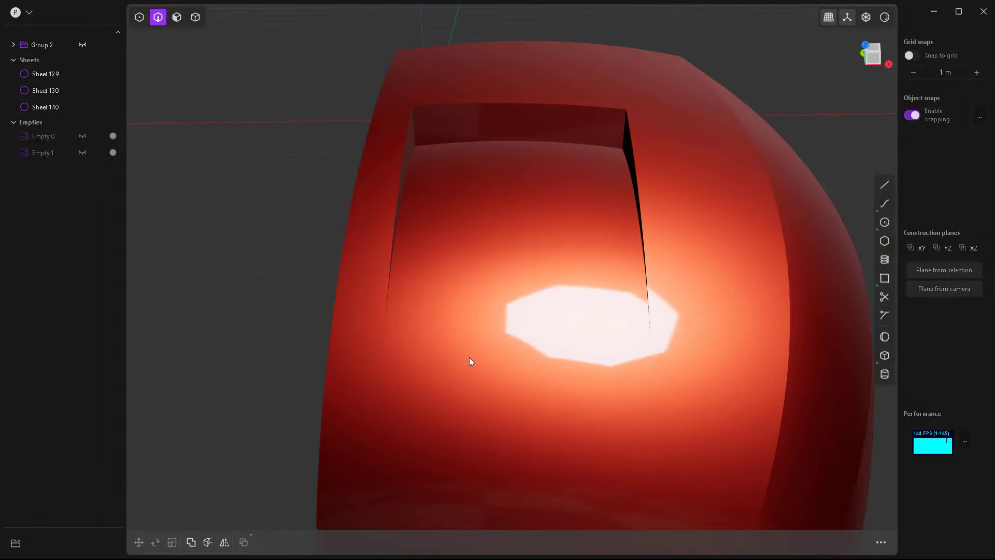
{"action": "middle_click_drag", "start_coordinate": [584, 436], "coordinate": [617, 417]}
{"action": "middle_click_drag", "start_coordinate": [632, 303], "coordinate": [605, 393]}
{"action": "scroll", "coordinate": [516, 262], "scroll_direction": "down", "scroll_amount": 5}
{"action": "middle_click_drag", "start_coordinate": [506, 267], "coordinate": [491, 249]}
{"action": "scroll", "coordinate": [488, 197], "scroll_direction": "up", "scroll_amount": 2}
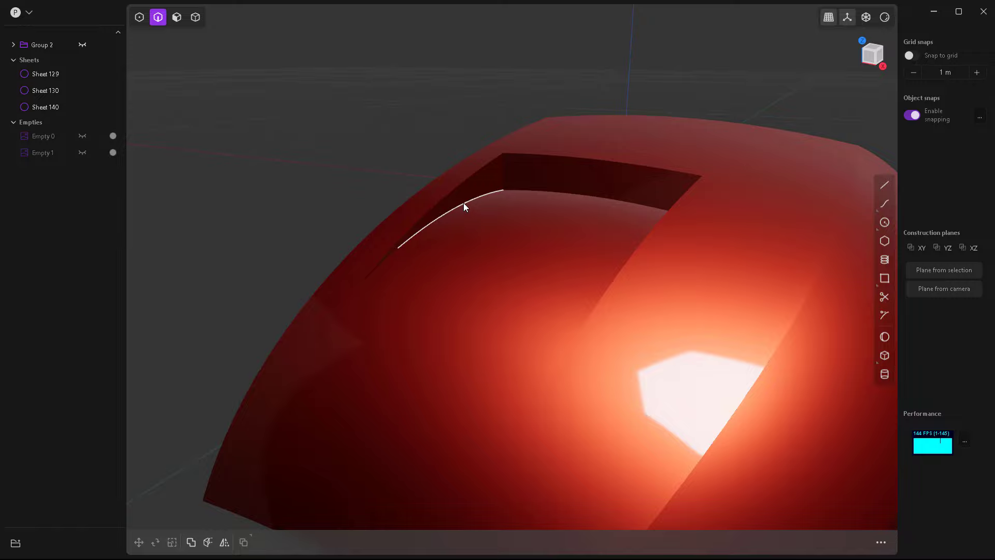
{"action": "left_click", "coordinate": [443, 217]}
{"action": "key", "text": "f"}
{"action": "middle_click_drag", "start_coordinate": [564, 262], "coordinate": [655, 231]}
{"action": "left_click", "coordinate": [646, 226]}
{"action": "scroll", "coordinate": [645, 226], "scroll_direction": "up", "scroll_amount": 3}
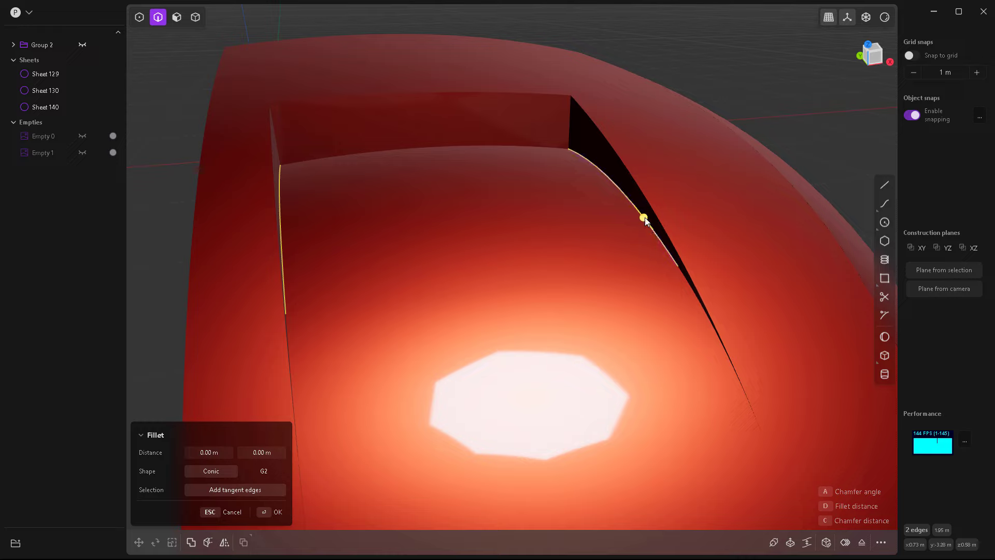
{"action": "left_click_drag", "start_coordinate": [644, 220], "coordinate": [637, 208]}
{"action": "middle_click_drag", "start_coordinate": [637, 208], "coordinate": [591, 296]}
{"action": "scroll", "coordinate": [592, 229], "scroll_direction": "up", "scroll_amount": 5}
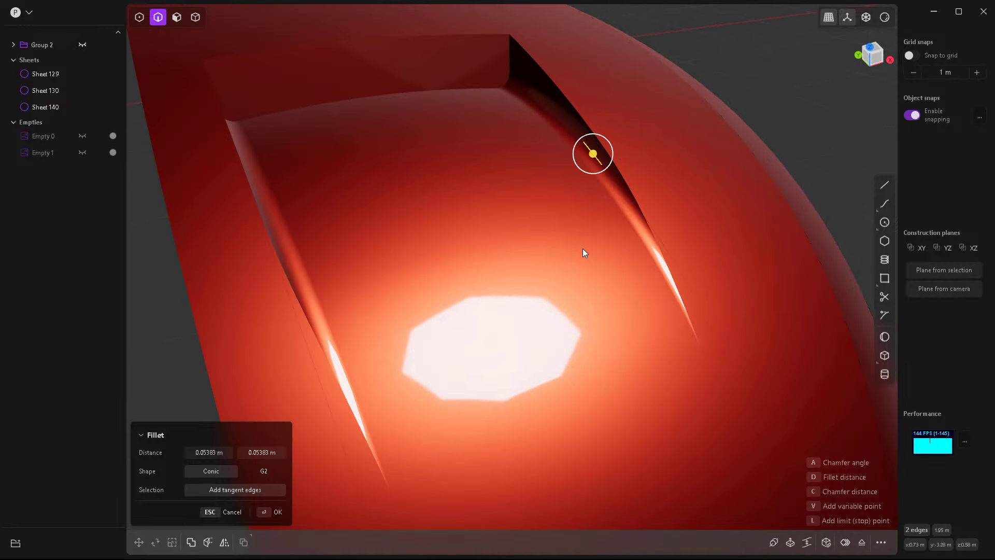
- Enlarge the fillet on the vent floor's two side edges to about 0.074 m and apply it
{"action": "scroll", "coordinate": [585, 246], "scroll_direction": "down", "scroll_amount": 2}
{"action": "left_click_drag", "start_coordinate": [588, 156], "coordinate": [584, 154]}
{"action": "mouse_move", "coordinate": [557, 248]}
{"action": "middle_mouse_down"}
{"action": "mouse_move", "coordinate": [546, 269]}
{"action": "mouse_move", "coordinate": [480, 236]}
{"action": "mouse_move", "coordinate": [505, 260]}
{"action": "mouse_move", "coordinate": [541, 260]}
{"action": "middle_mouse_up"}
{"action": "scroll", "coordinate": [480, 235], "scroll_direction": "down", "scroll_amount": 3}
{"action": "scroll", "coordinate": [480, 236], "scroll_direction": "up", "scroll_amount": 2}
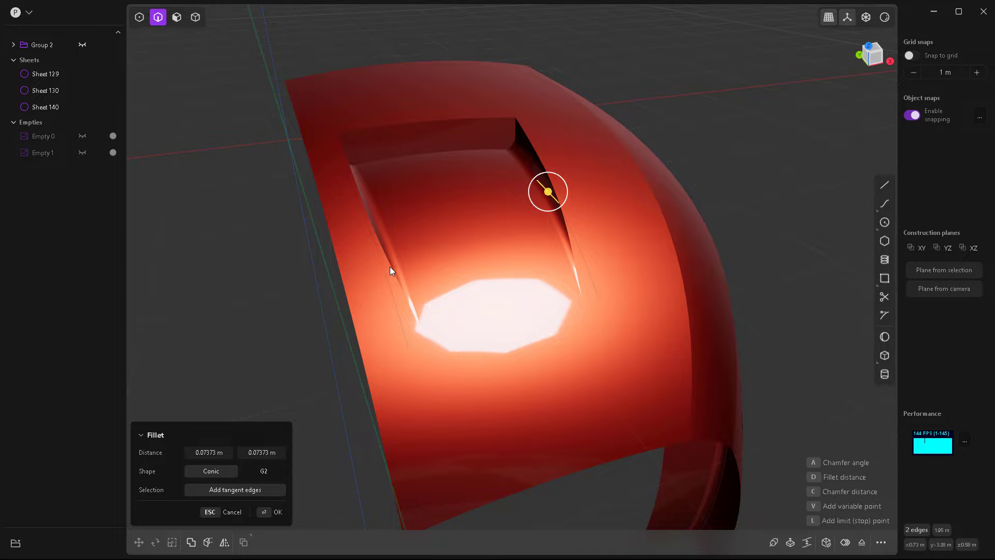
{"action": "key", "text": "Return"}
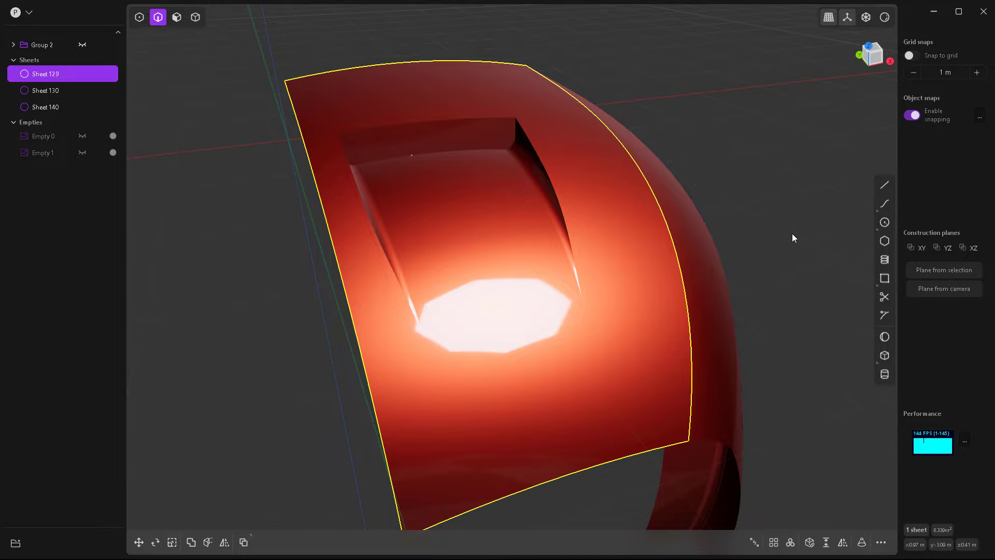
- Fillet the bottom edge and both upright corners of the vent's rear wall, with a distance of about 0.072 m and Conic shape
{"action": "middle_click_drag", "start_coordinate": [655, 230], "coordinate": [601, 228]}
{"action": "scroll", "coordinate": [537, 151], "scroll_direction": "up", "scroll_amount": 4}
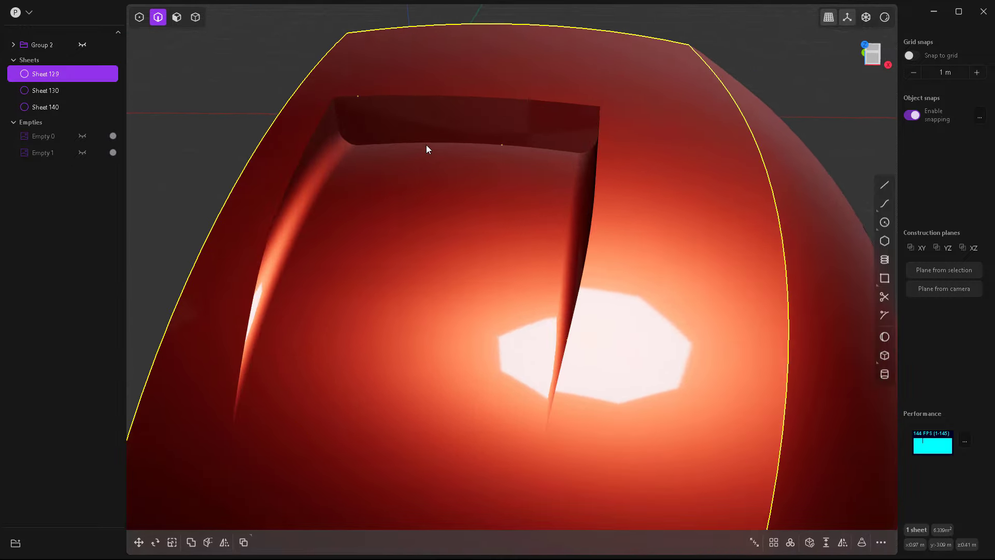
{"action": "left_click", "coordinate": [426, 145]}
{"action": "key", "text": "f"}
{"action": "scroll", "coordinate": [482, 144], "scroll_direction": "up", "scroll_amount": 3}
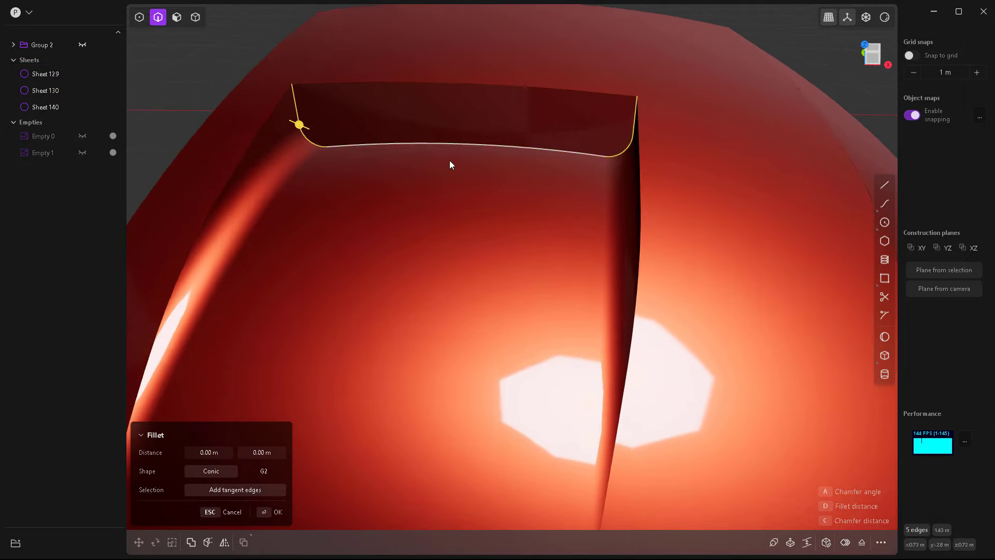
{"action": "middle_click_drag", "start_coordinate": [449, 160], "coordinate": [442, 204]}
{"action": "scroll", "coordinate": [451, 199], "scroll_direction": "down", "scroll_amount": 2}
{"action": "scroll", "coordinate": [404, 140], "scroll_direction": "up", "scroll_amount": 3}
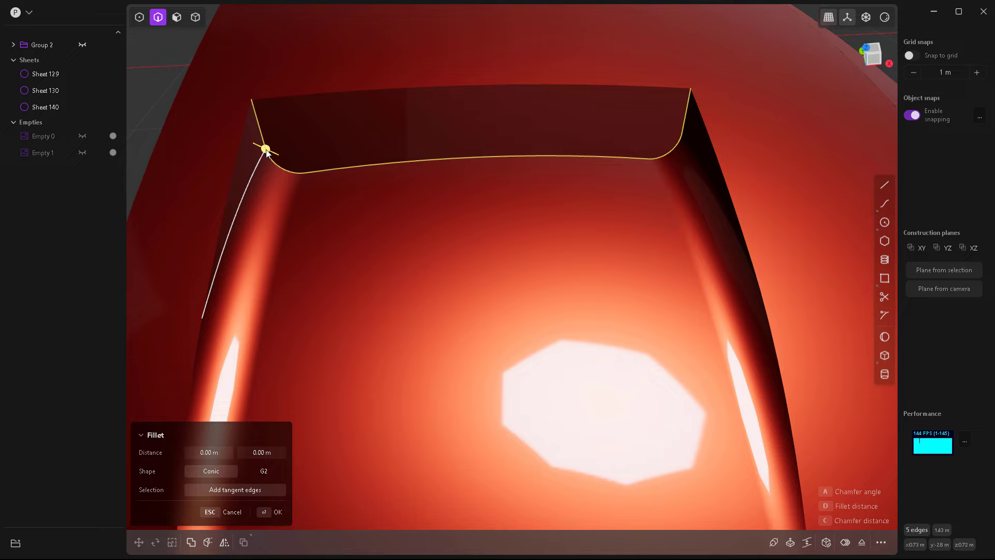
{"action": "left_click_drag", "start_coordinate": [267, 152], "coordinate": [322, 182]}
{"action": "middle_click_drag", "start_coordinate": [322, 182], "coordinate": [582, 158]}
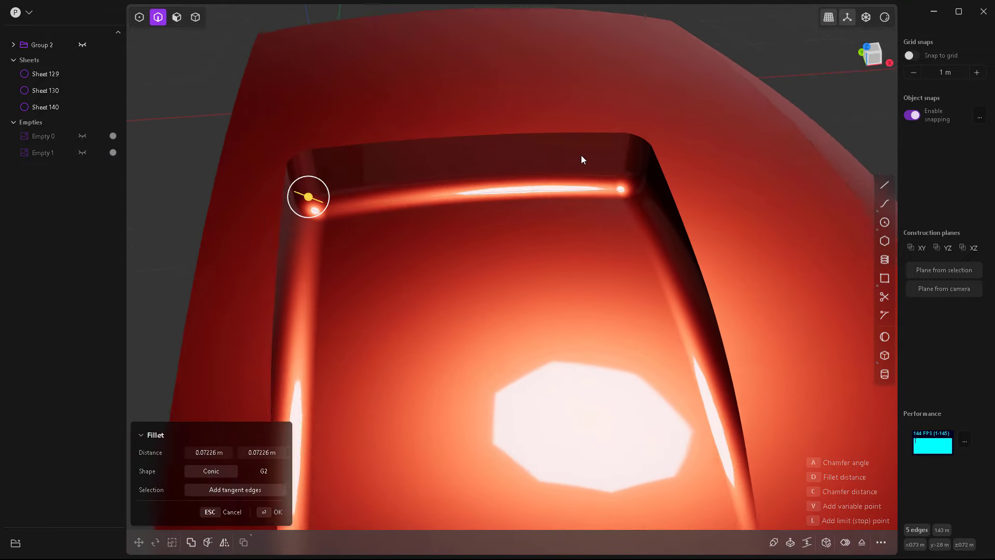
{"action": "key", "text": "Return"}
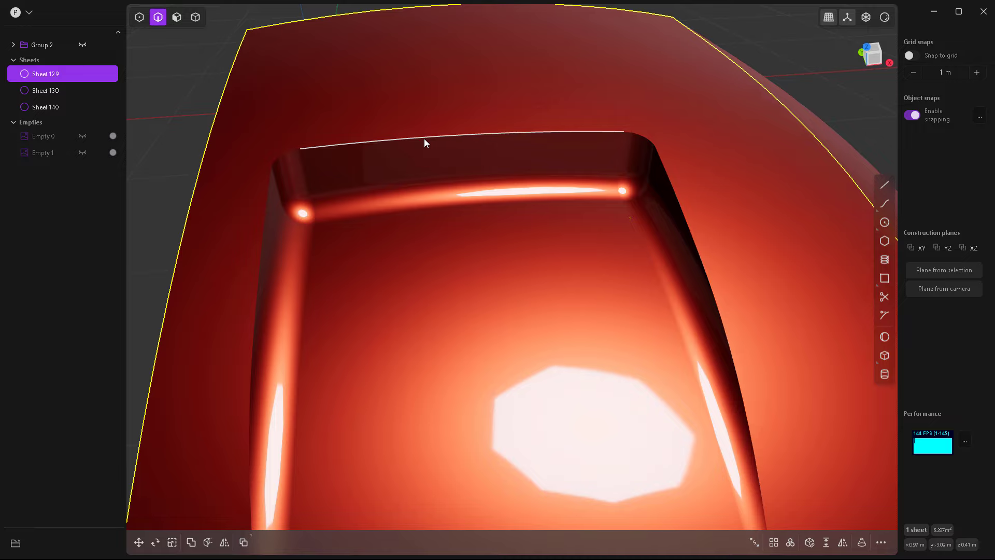
- Fillet the vent's upper rim, where the hood meets the rear and side walls, with a Conic shape
{"action": "left_click", "coordinate": [424, 143]}
{"action": "key", "text": "f"}
{"action": "middle_click_drag", "start_coordinate": [391, 150], "coordinate": [518, 283]}
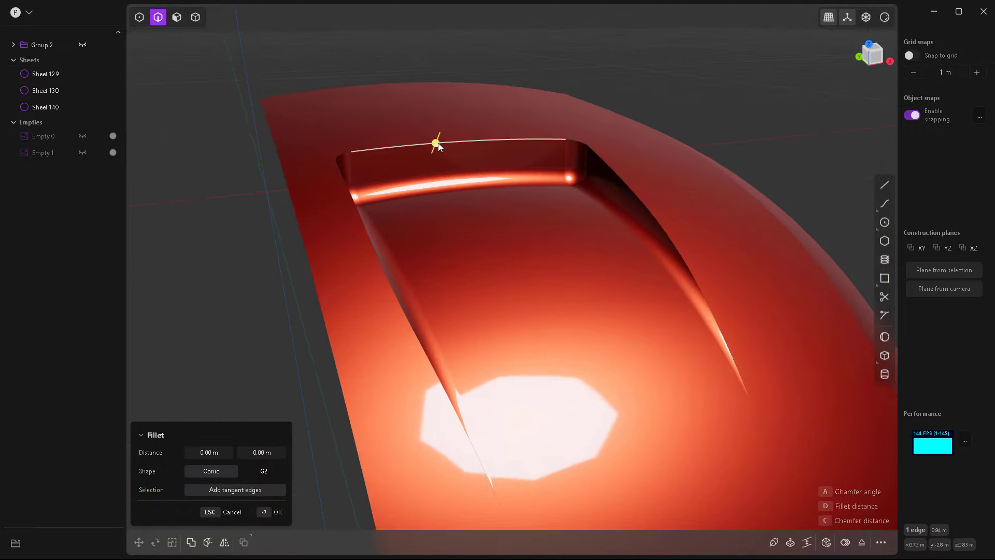
{"action": "left_click_drag", "start_coordinate": [437, 144], "coordinate": [443, 136]}
{"action": "key", "text": "Return"}
{"action": "left_click", "coordinate": [739, 148]}
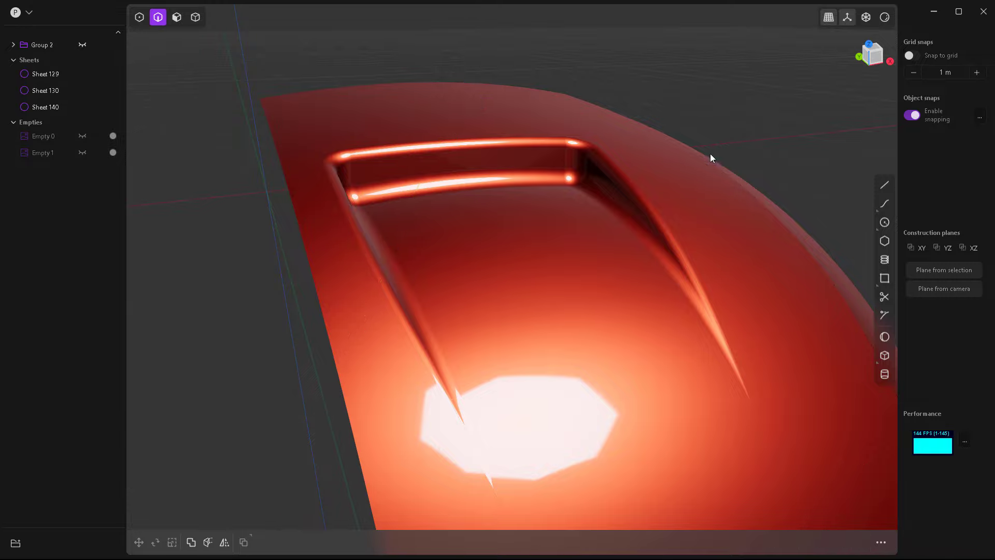
- Select the four edges bounding the flat face of the vent's rear wall
{"action": "middle_click_drag", "start_coordinate": [710, 153], "coordinate": [480, 189]}
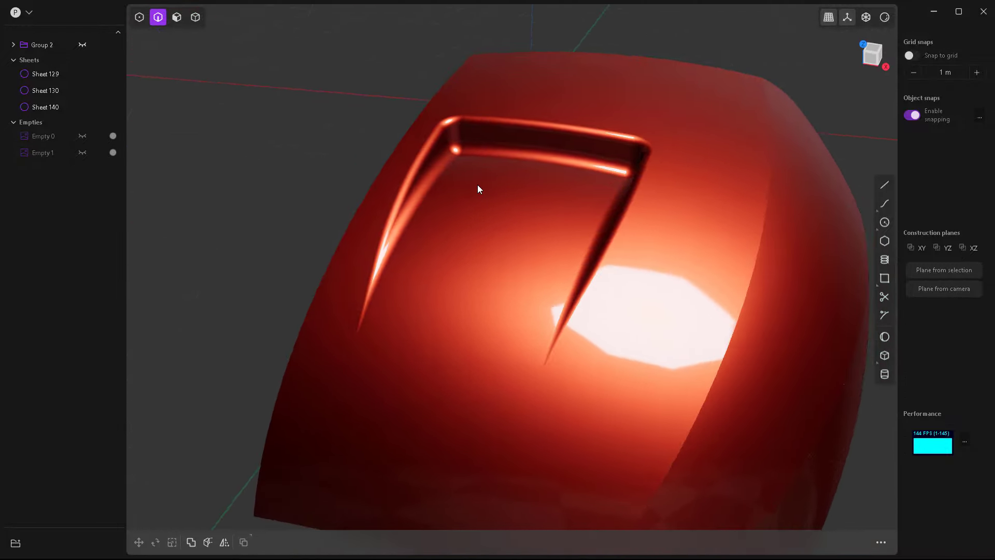
{"action": "middle_click_drag", "start_coordinate": [463, 224], "coordinate": [360, 197]}
{"action": "left_click", "coordinate": [329, 181]}
{"action": "key", "text": "f"}
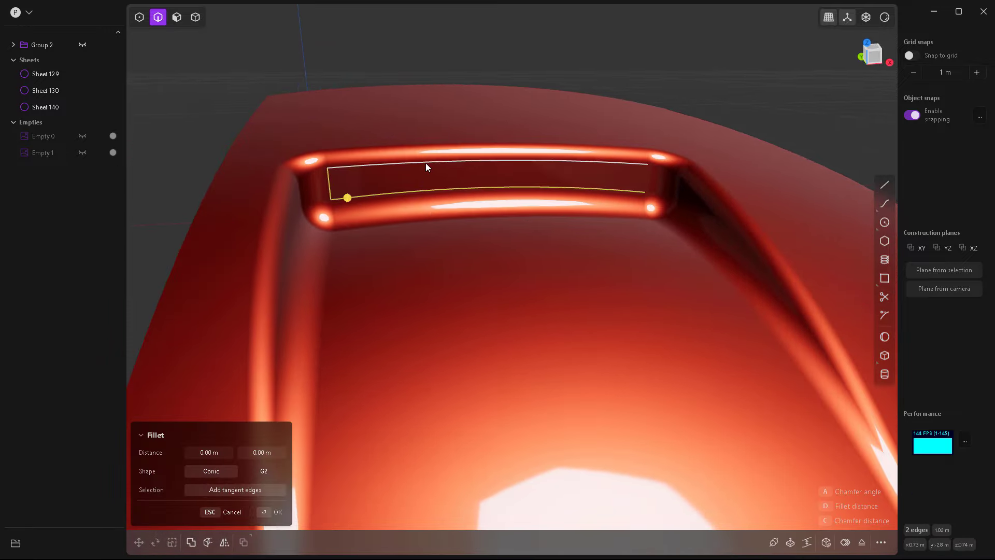
{"action": "left_click", "coordinate": [426, 163]}
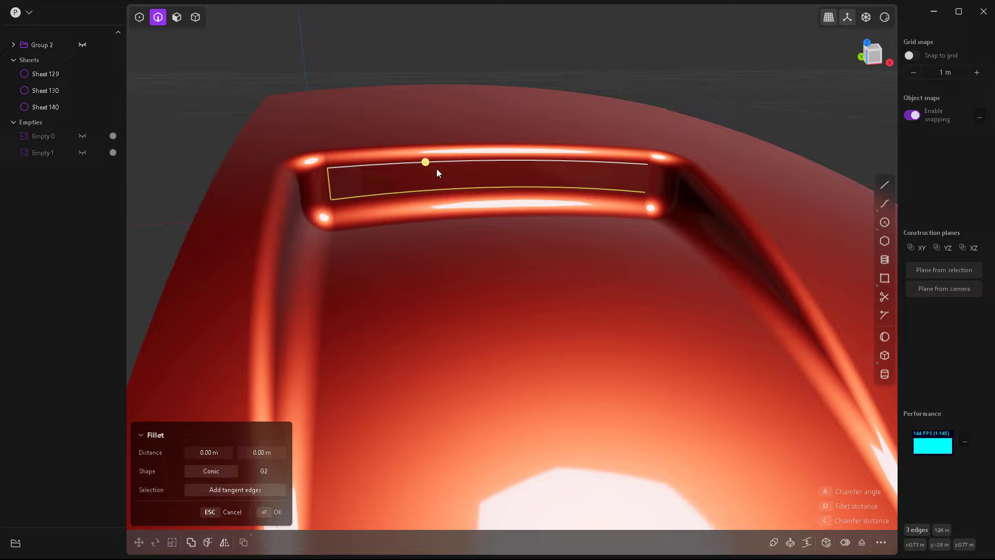
{"action": "left_click", "coordinate": [647, 178]}
{"action": "middle_click_drag", "start_coordinate": [648, 178], "coordinate": [449, 225]}
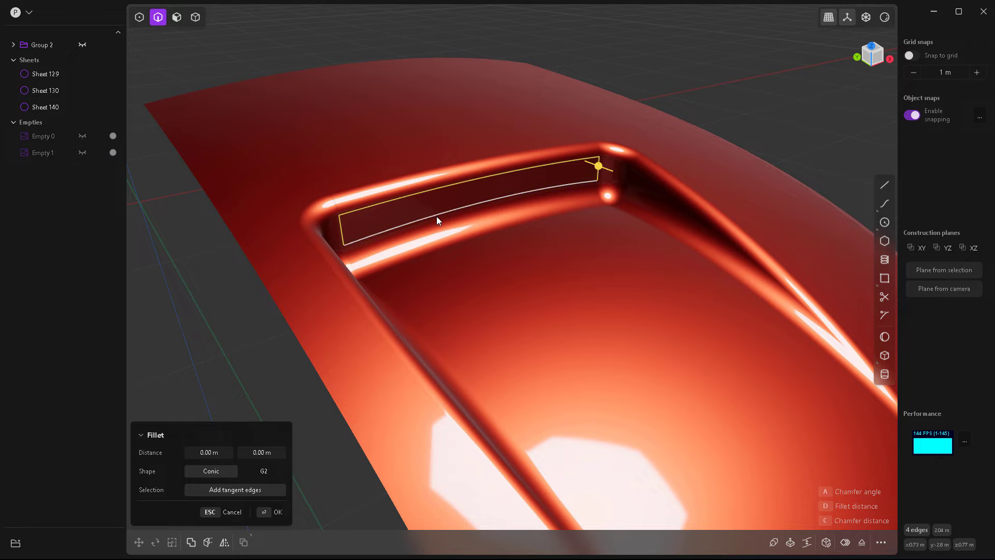
{"action": "left_click", "coordinate": [436, 216]}
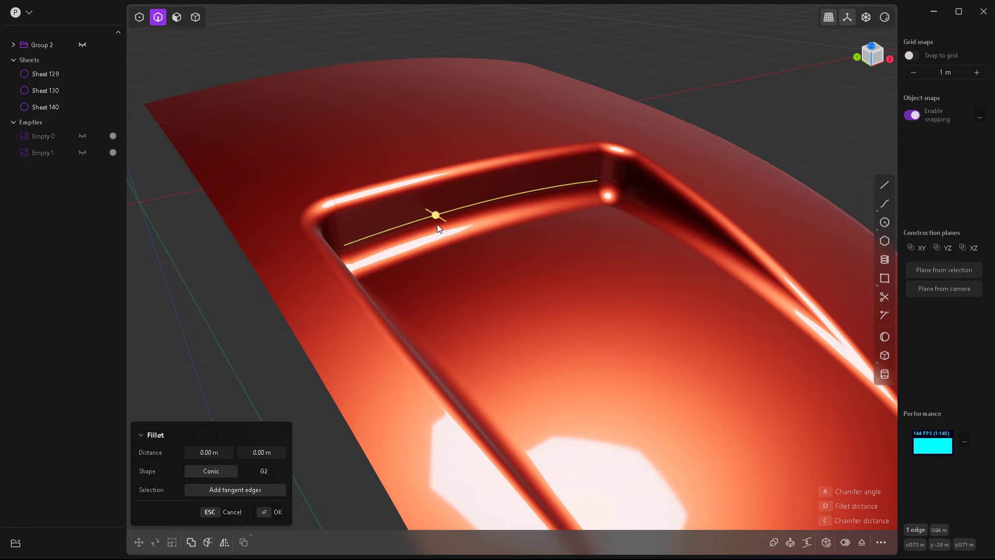
{"action": "scroll", "coordinate": [436, 224], "scroll_direction": "up", "scroll_amount": 2}
{"action": "left_click", "coordinate": [316, 231]}
{"action": "left_click", "coordinate": [350, 203], "text": "shift"}
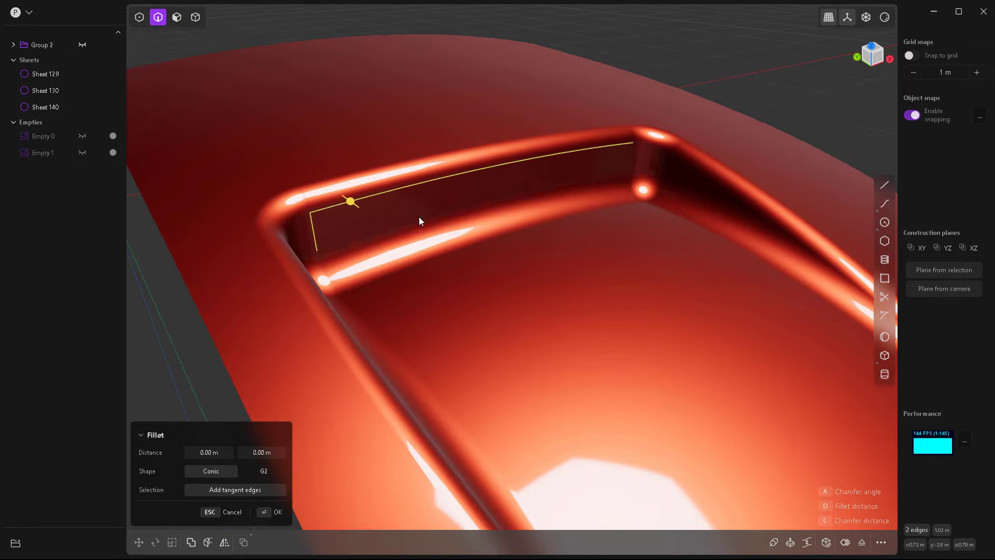
{"action": "left_click", "coordinate": [419, 217], "text": "shift"}
{"action": "left_click", "coordinate": [630, 154], "text": "shift"}
{"action": "middle_click_drag", "start_coordinate": [540, 257], "coordinate": [480, 238]}
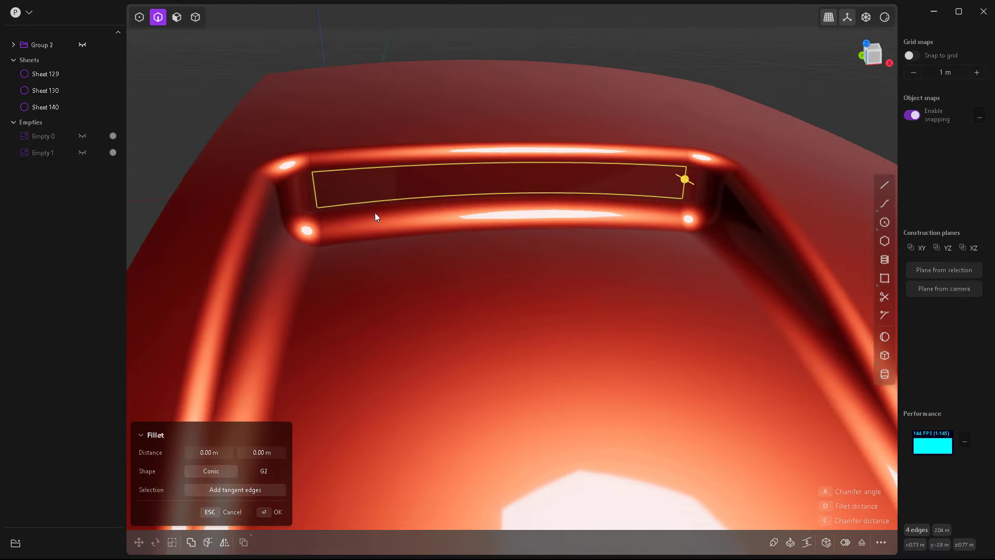
- Undo the rear wall edge selections and the fillets on the vent's upper rim and rear wall
{"action": "key", "text": "ctrl+z"}
{"action": "key", "text": "ctrl+z"}
{"action": "key", "text": "ctrl+z"}
{"action": "key", "text": "ctrl+z"}
{"action": "key", "text": "ctrl+z"}
{"action": "key", "text": "ctrl+z"}
{"action": "key", "text": "ctrl+z"}
{"action": "key", "text": "ctrl+z"}
{"action": "key", "text": "ctrl+z"}
{"action": "key", "text": "ctrl+z"}
{"action": "key", "text": "ctrl+z"}
{"action": "key", "text": "ctrl+z"}
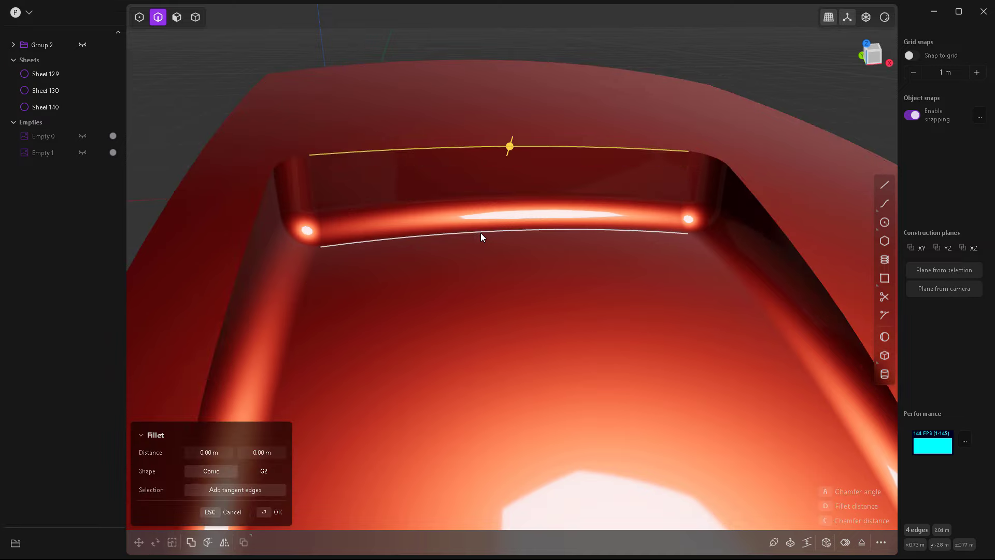
{"action": "key", "text": "ctrl+z"}
- Fillet the bottom edge and both upright corners of the vent's rear wall with a narrower Conic fillet
{"action": "key", "text": "b"}
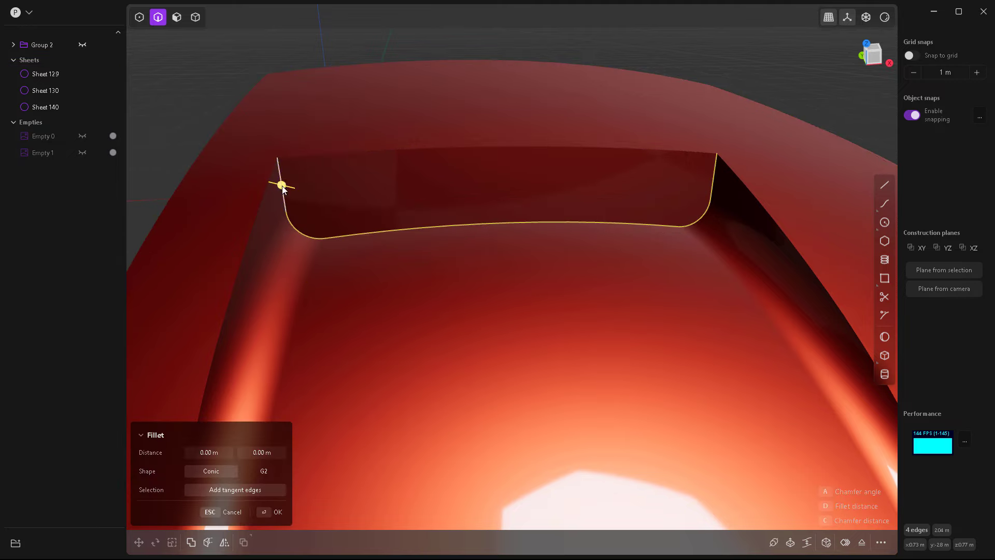
{"action": "left_click_drag", "start_coordinate": [281, 185], "coordinate": [296, 188]}
{"action": "key", "text": "Return"}
- Fillet the vent's upper rim where the hood meets the walls, with a distance of about 0.042 m and Conic shape
{"action": "left_click", "coordinate": [380, 153]}
{"action": "key", "text": "b"}
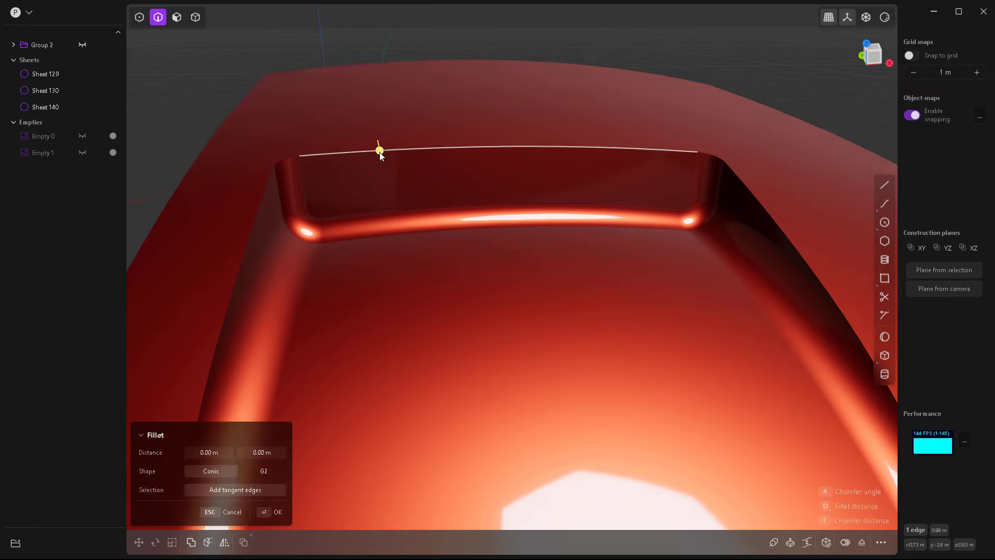
{"action": "left_click_drag", "start_coordinate": [381, 151], "coordinate": [355, 145]}
{"action": "middle_click_drag", "start_coordinate": [354, 145], "coordinate": [417, 243]}
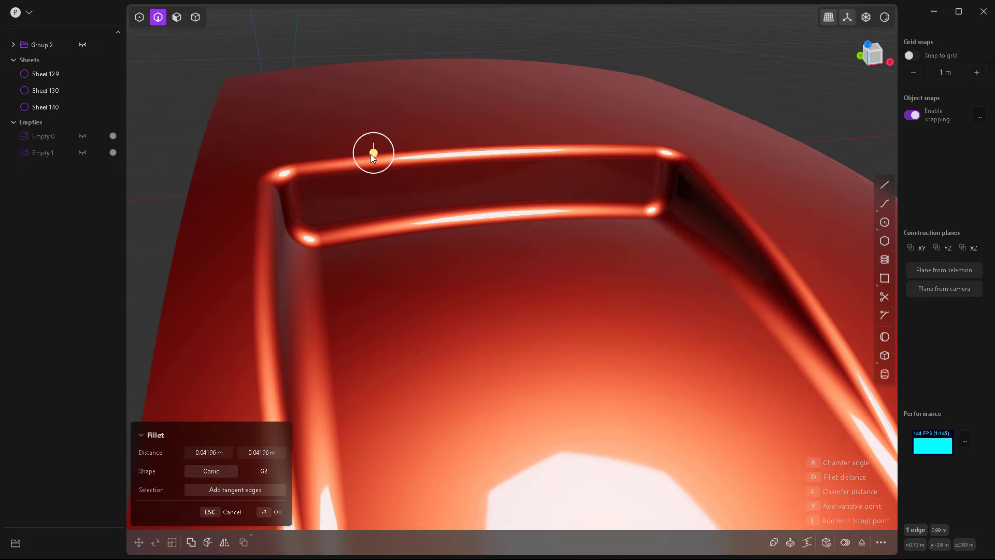
{"action": "key", "text": "Return"}
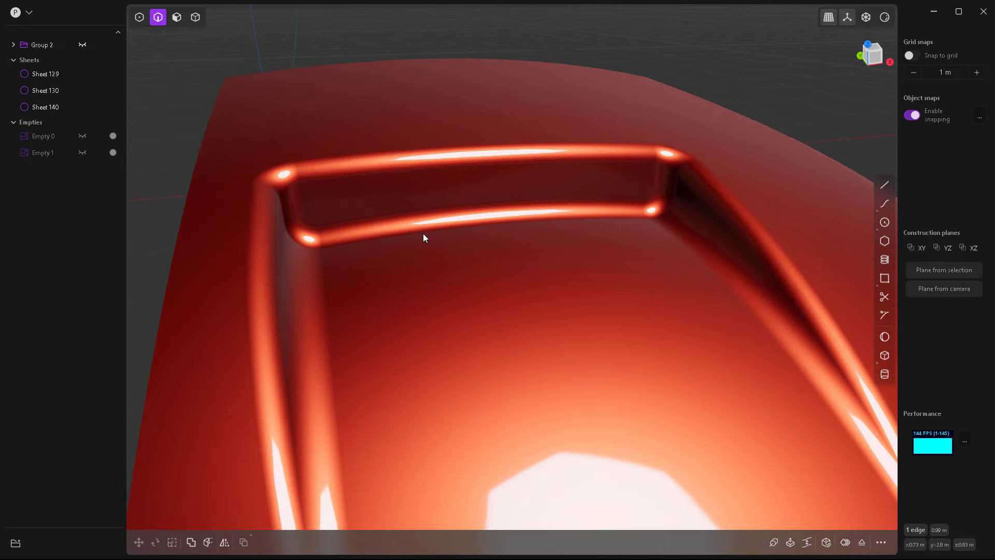
- Duplicate the boundary edges of the vent's flat rear wall face in place as a separate closed curve
{"action": "left_click", "coordinate": [423, 234]}
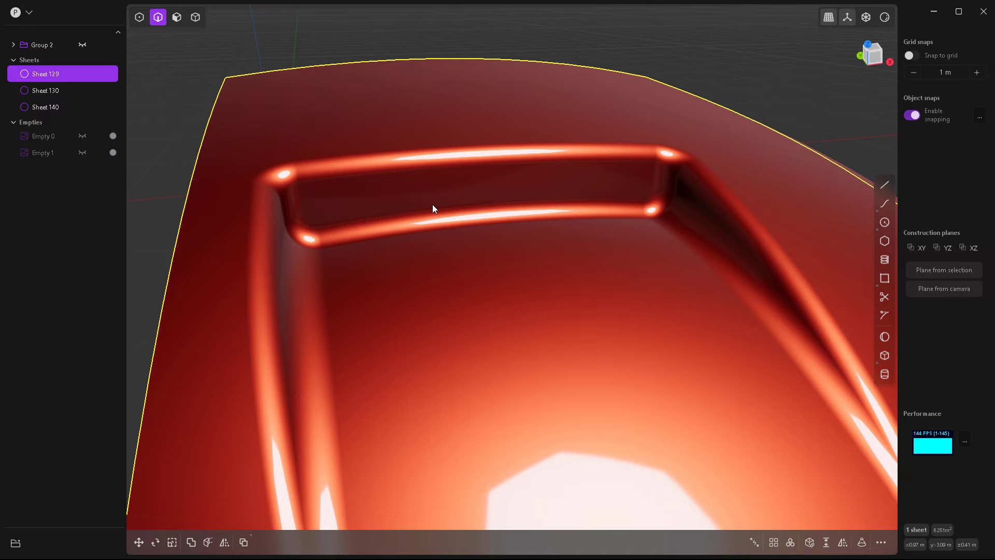
{"action": "left_click", "coordinate": [305, 203]}
{"action": "key", "text": "f"}
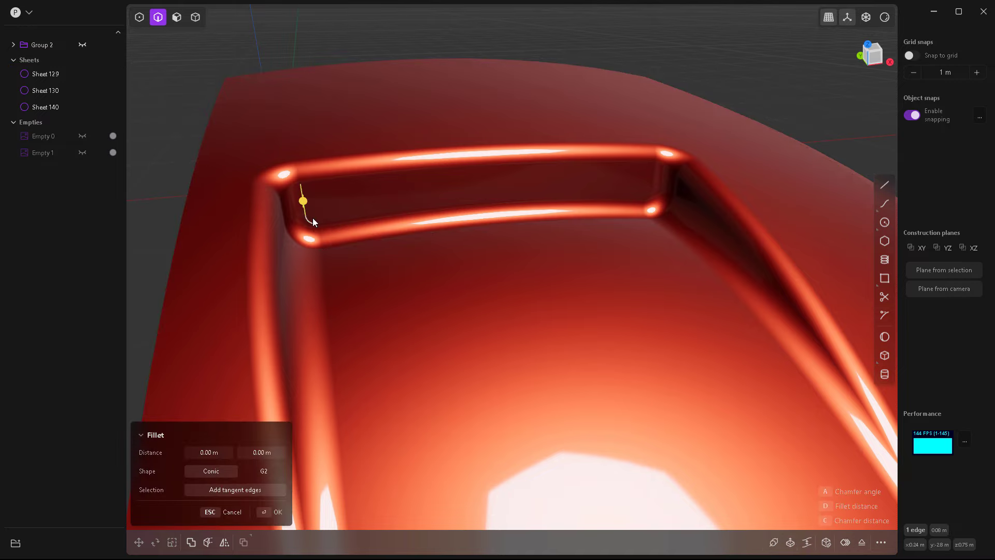
{"action": "left_click", "coordinate": [341, 218]}
{"action": "left_click", "coordinate": [362, 182]}
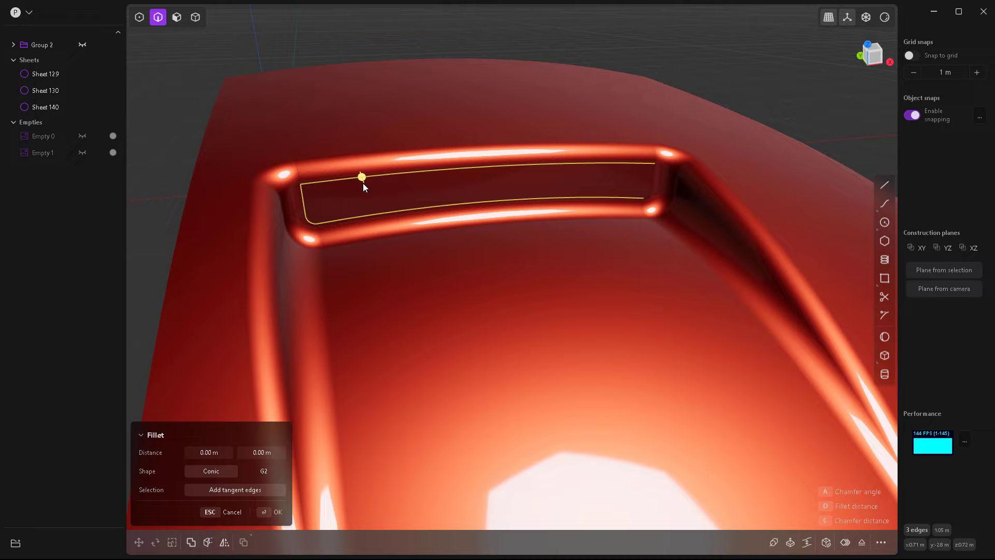
{"action": "left_click", "coordinate": [650, 193]}
{"action": "middle_click_drag", "start_coordinate": [428, 245], "coordinate": [481, 244]}
{"action": "key", "text": "shift+d"}
{"action": "left_click_drag", "start_coordinate": [472, 189], "coordinate": [513, 247]}
{"action": "key", "text": "Escape"}
{"action": "middle_click_drag", "start_coordinate": [458, 277], "coordinate": [467, 242]}
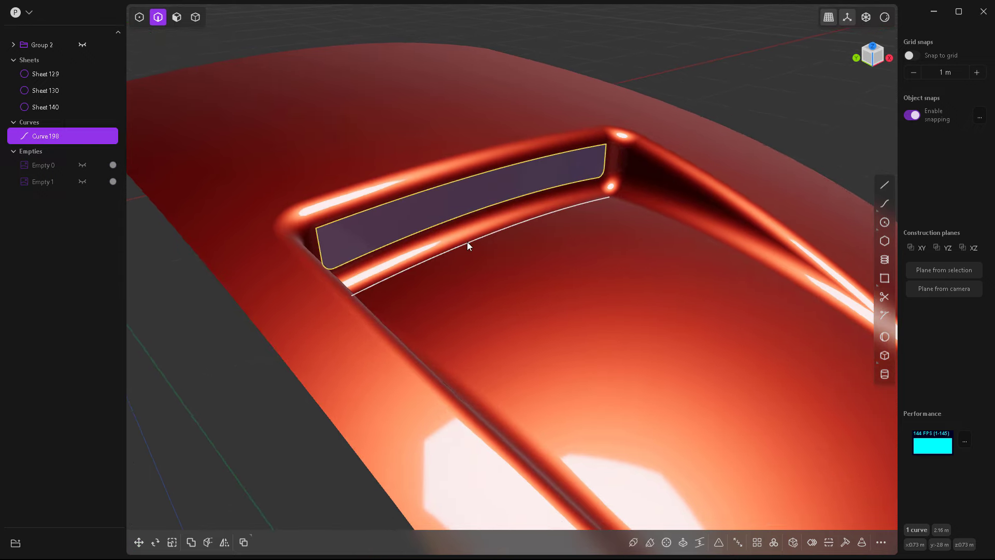
- Rebuild the vent's rear wall outline curve using the Refit method with a tolerance of 0.00100
{"action": "left_click", "coordinate": [845, 543]}
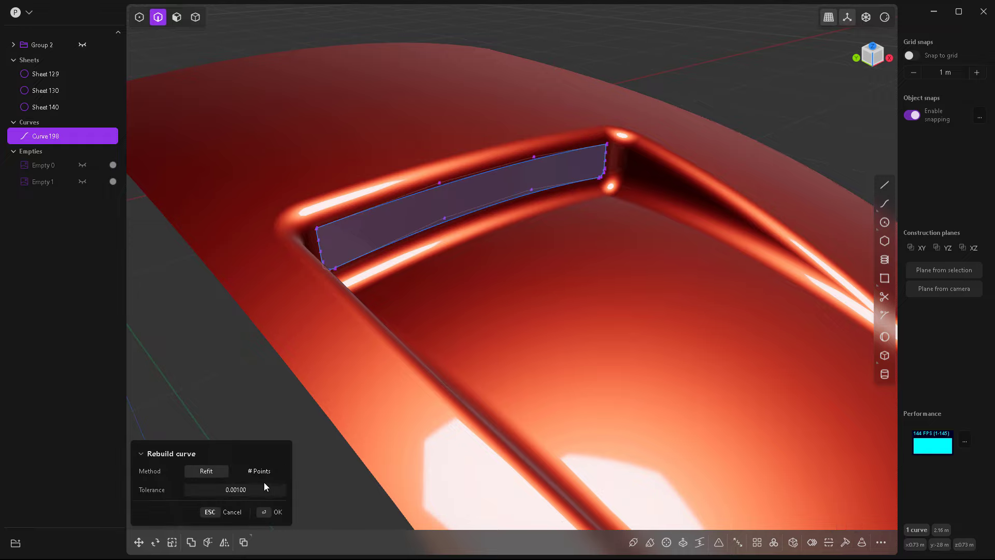
{"action": "left_click", "coordinate": [278, 512]}
{"action": "scroll", "coordinate": [375, 247], "scroll_direction": "up", "scroll_amount": 4}
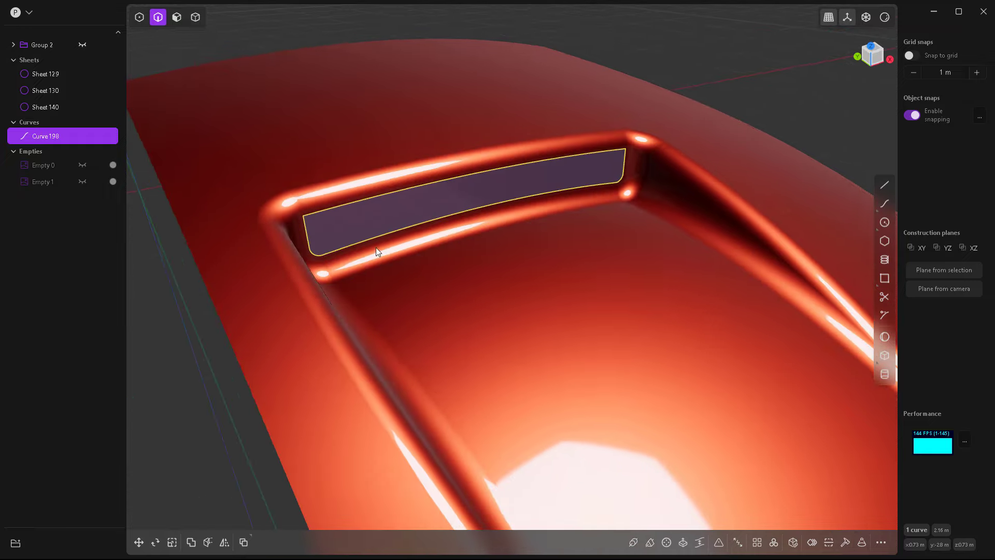
- Fillet the two upper corner points of the rear wall outline curve together
{"action": "key", "text": "1"}
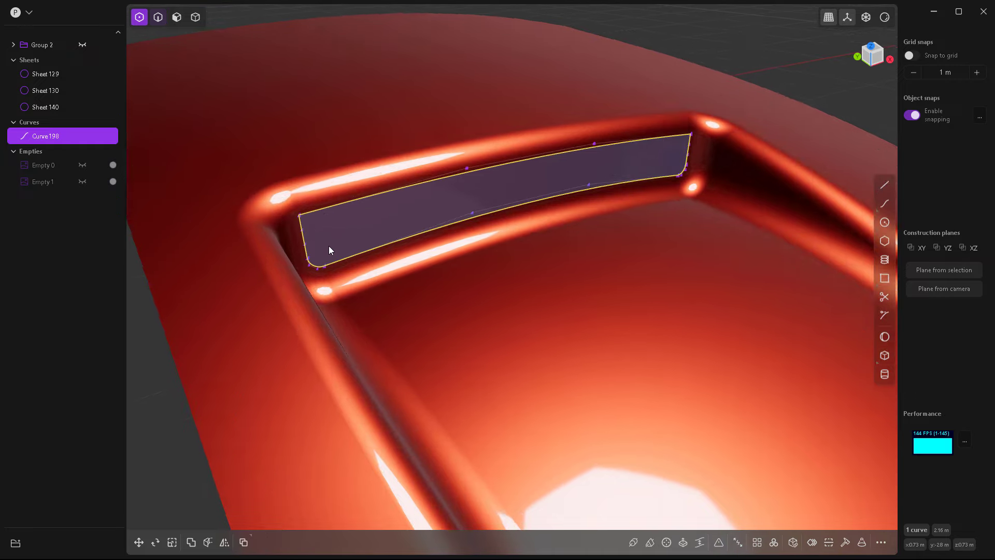
{"action": "left_click", "coordinate": [300, 229]}
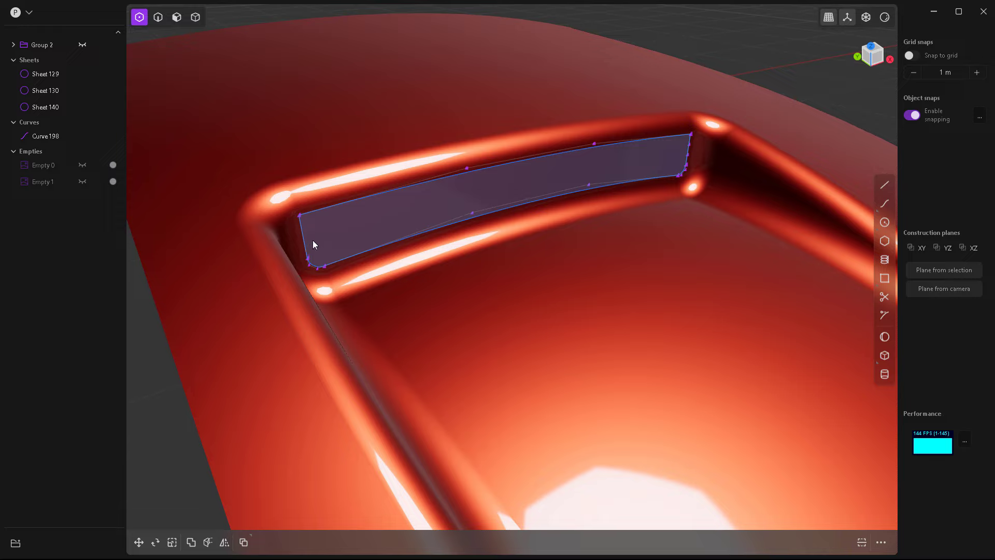
{"action": "left_click", "coordinate": [688, 155]}
{"action": "key", "text": "Delete"}
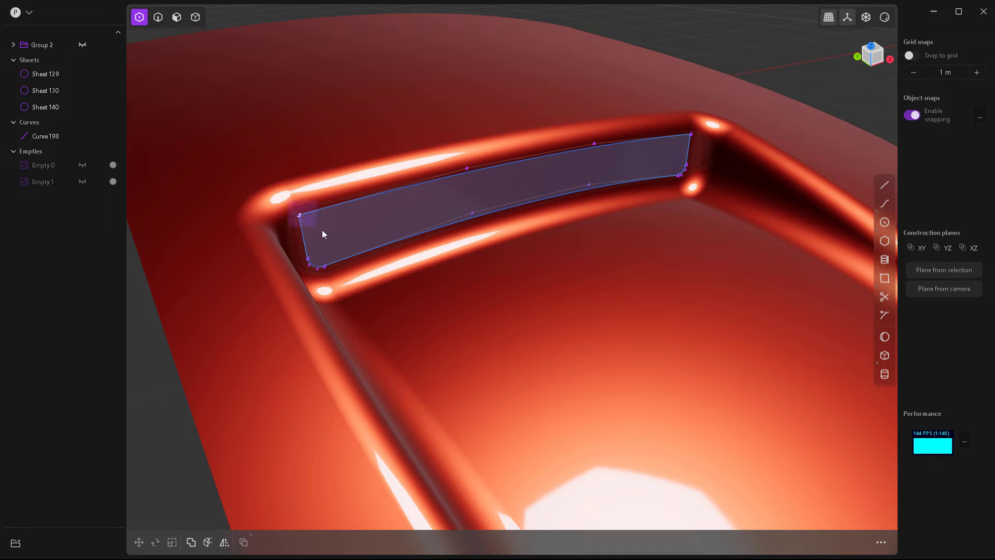
{"action": "left_click", "coordinate": [300, 215]}
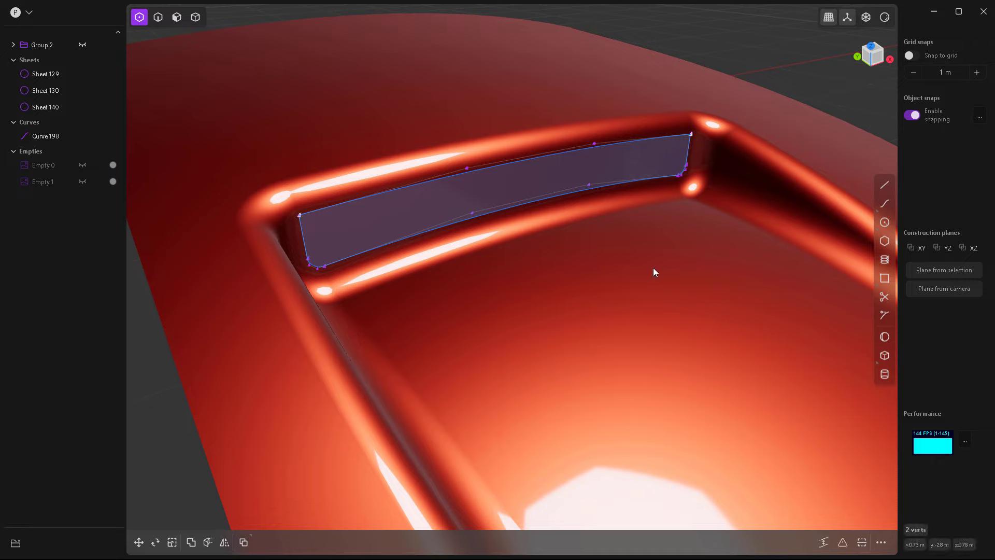
{"action": "key", "text": "f"}
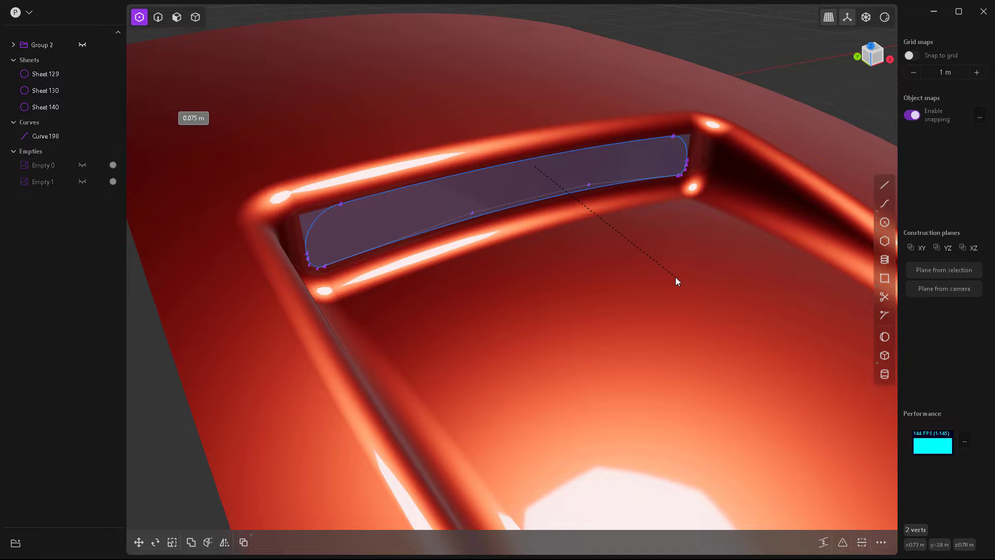
- Round the slot profile's two selected corners by 0.075 m and cut the body sheet with the profile curve
{"action": "left_click", "coordinate": [676, 276]}
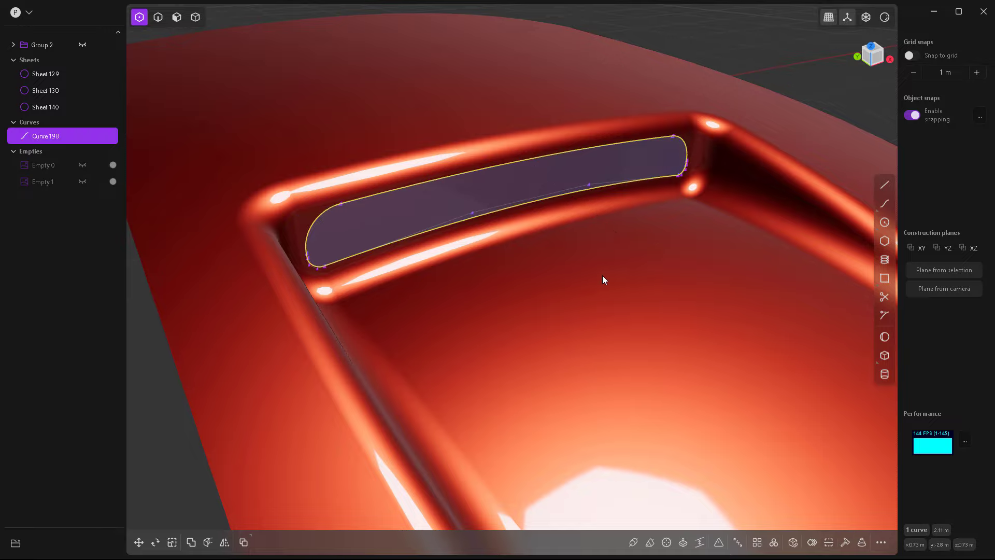
{"action": "middle_click_drag", "start_coordinate": [603, 275], "coordinate": [587, 215]}
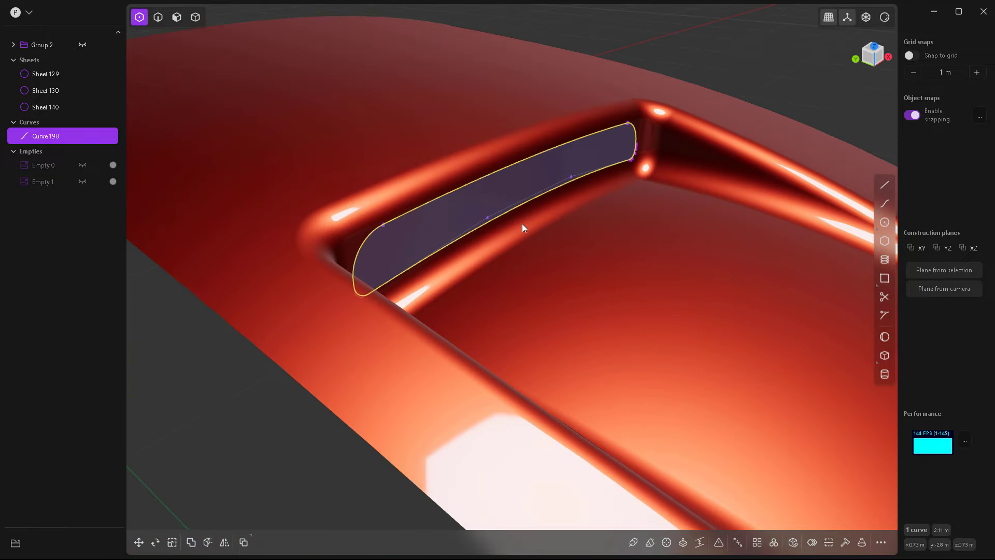
{"action": "key", "text": "2"}
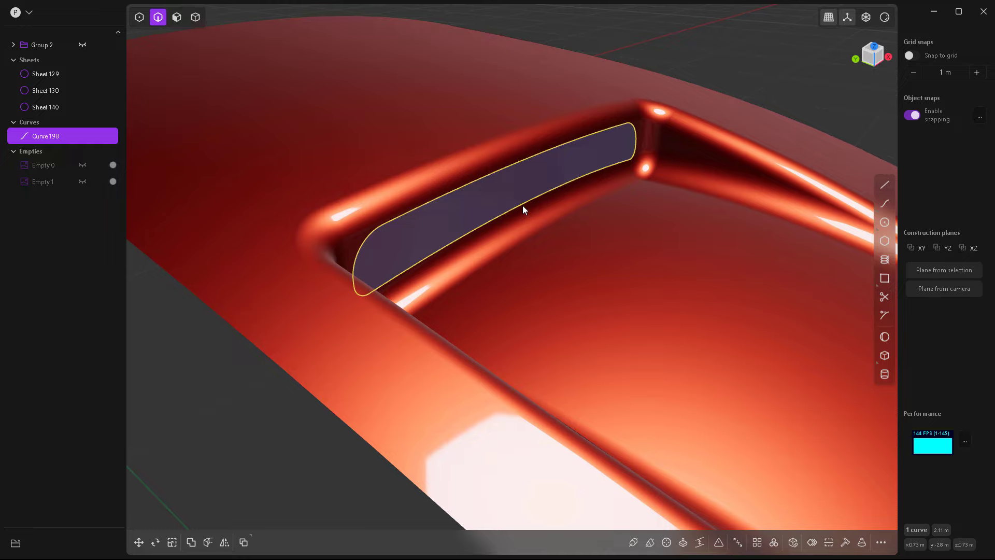
{"action": "key", "text": "c"}
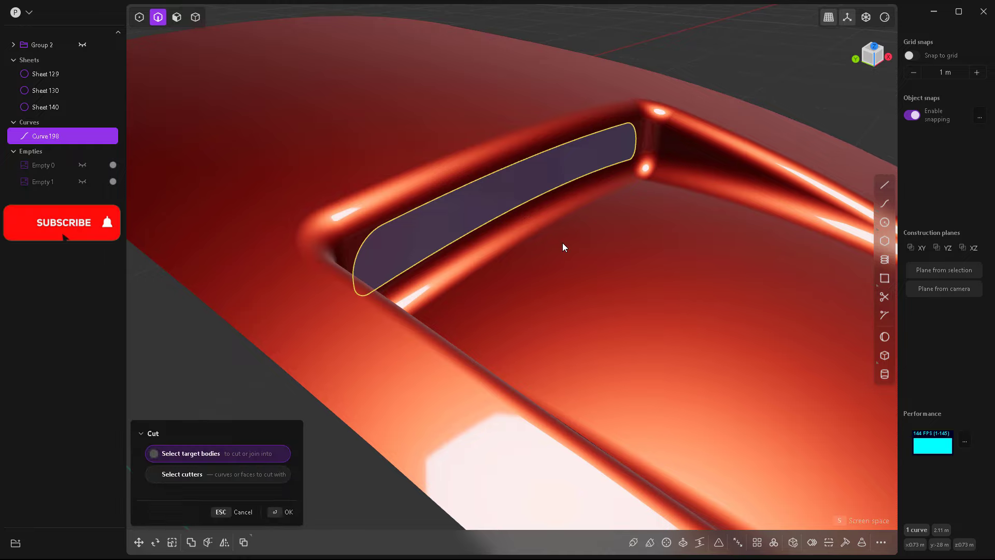
{"action": "left_click", "coordinate": [398, 154]}
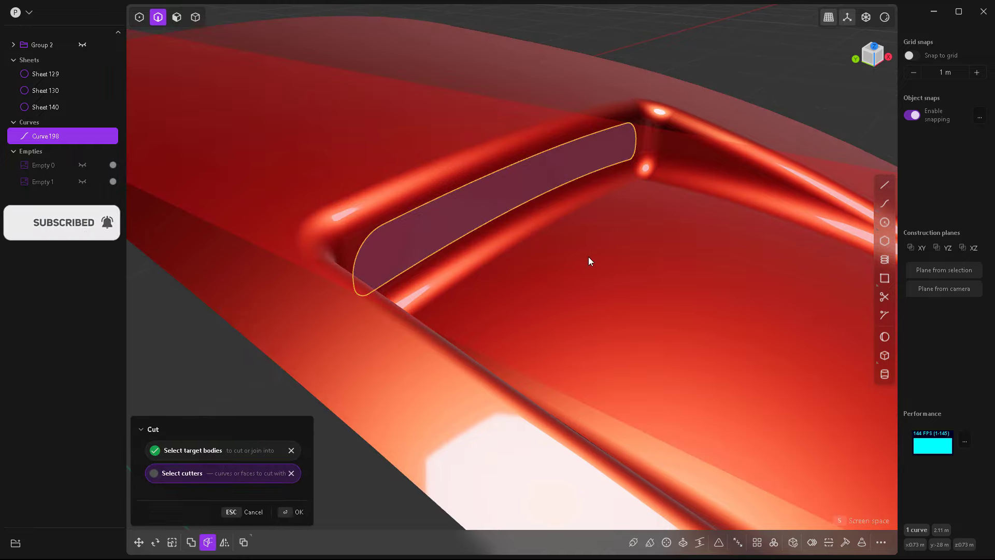
{"action": "middle_click_drag", "start_coordinate": [589, 259], "coordinate": [598, 258]}
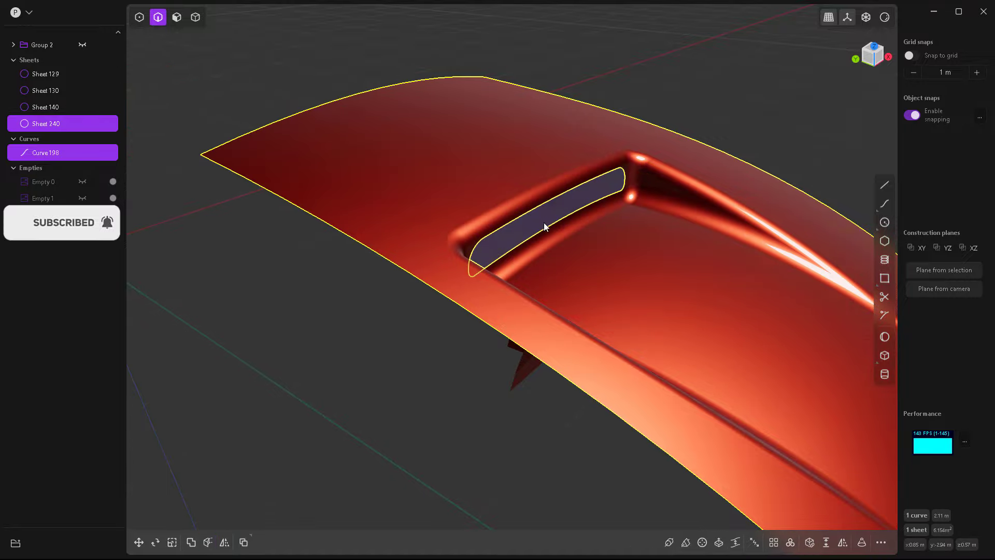
- Delete the cutting curve and the slot-shaped face it outlined in the recess's end wall
{"action": "scroll", "coordinate": [524, 272], "scroll_direction": "up", "scroll_amount": 2}
{"action": "middle_click_drag", "start_coordinate": [400, 334], "coordinate": [519, 182]}
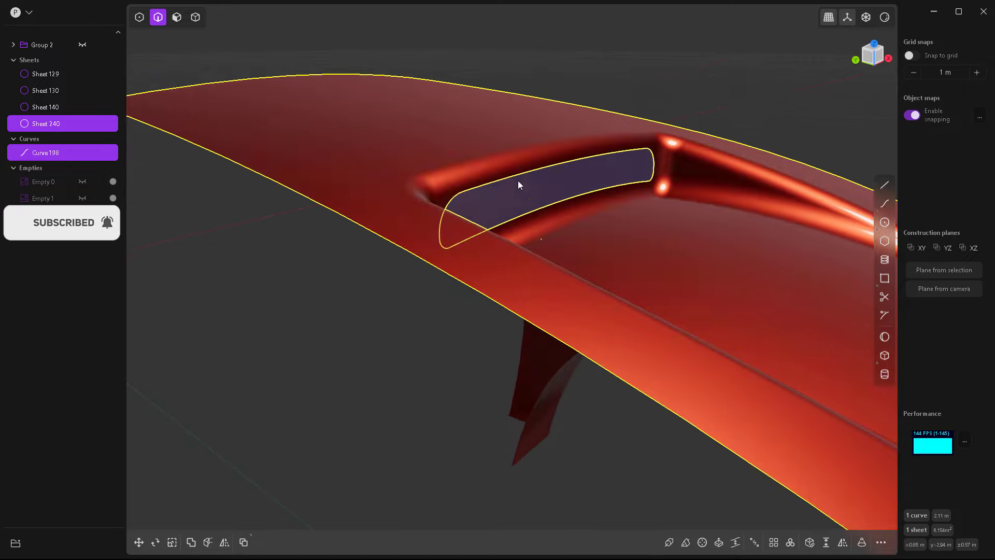
{"action": "key", "text": "Delete"}
{"action": "middle_click_drag", "start_coordinate": [548, 247], "coordinate": [505, 224]}
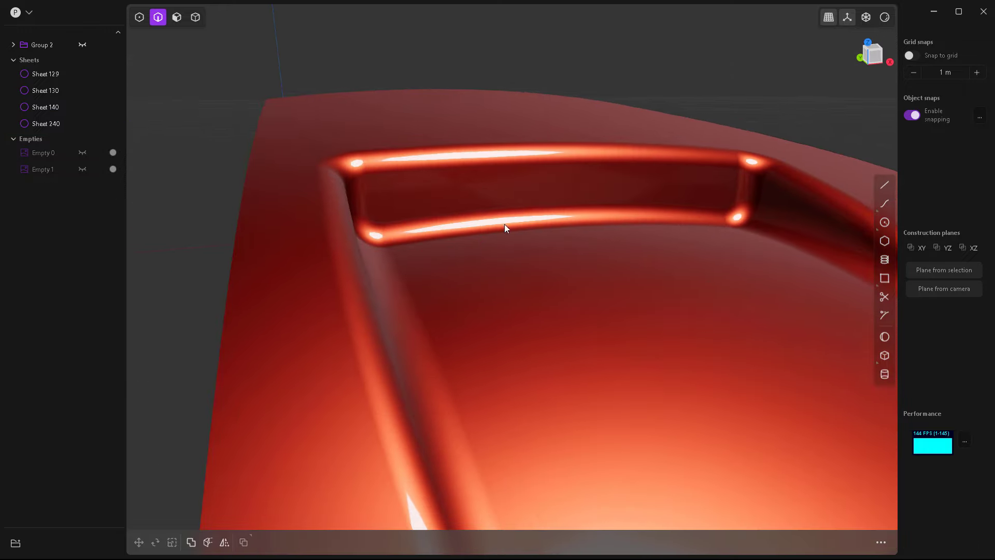
{"action": "double_click", "coordinate": [375, 186]}
{"action": "key", "text": "e"}
{"action": "middle_click_drag", "start_coordinate": [466, 211], "coordinate": [529, 205]}
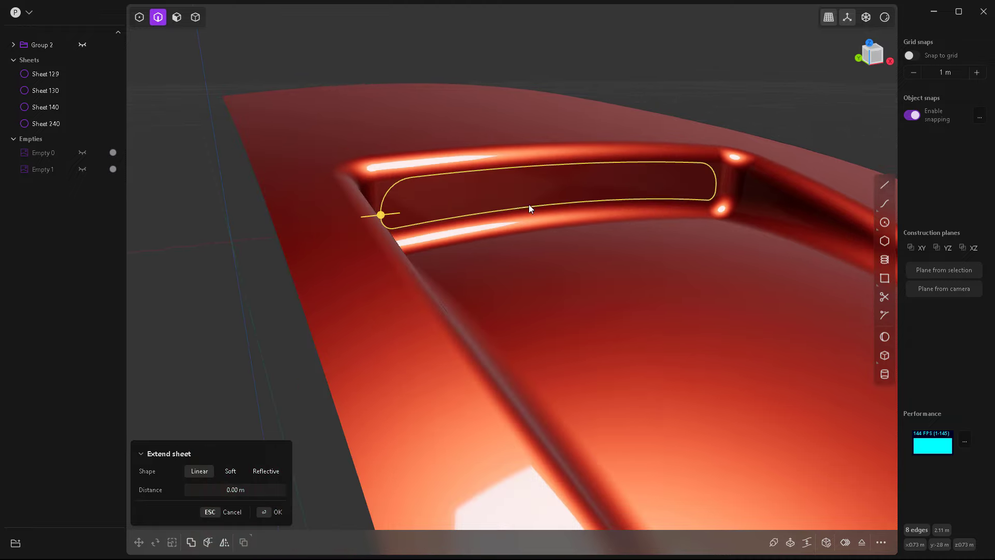
{"action": "key", "text": "3"}
{"action": "left_click", "coordinate": [541, 185]}
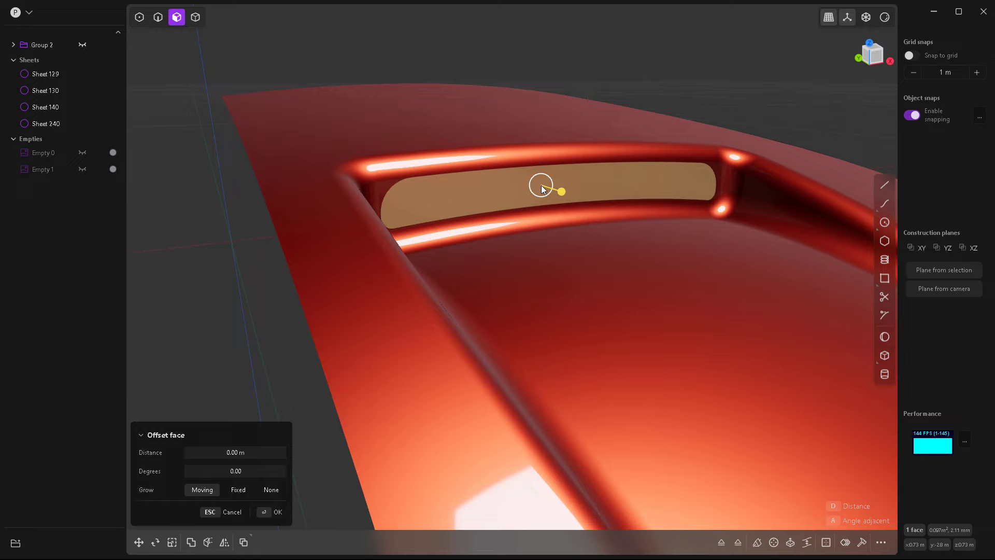
{"action": "key", "text": "Delete"}
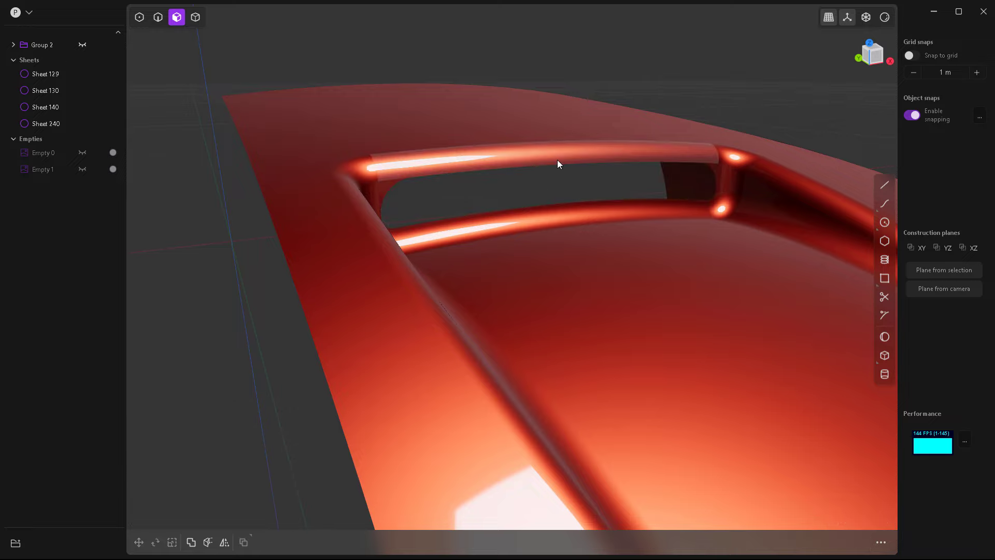
- Duplicate the slot opening's complete edge loop as a separate curve, leaving it in place
{"action": "middle_click_drag", "start_coordinate": [545, 207], "coordinate": [443, 193]}
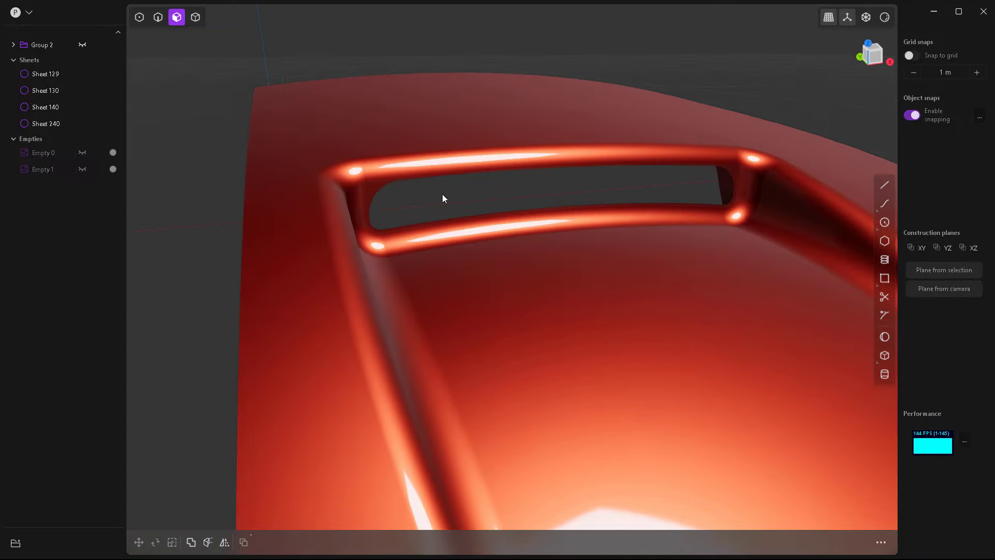
{"action": "key", "text": "2"}
{"action": "double_click", "coordinate": [418, 182]}
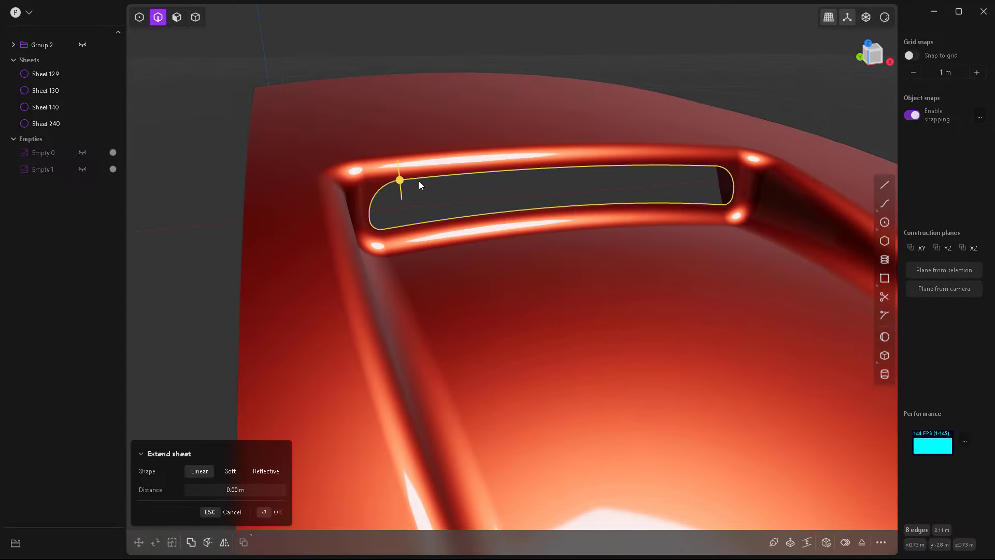
{"action": "middle_click_drag", "start_coordinate": [419, 182], "coordinate": [487, 203]}
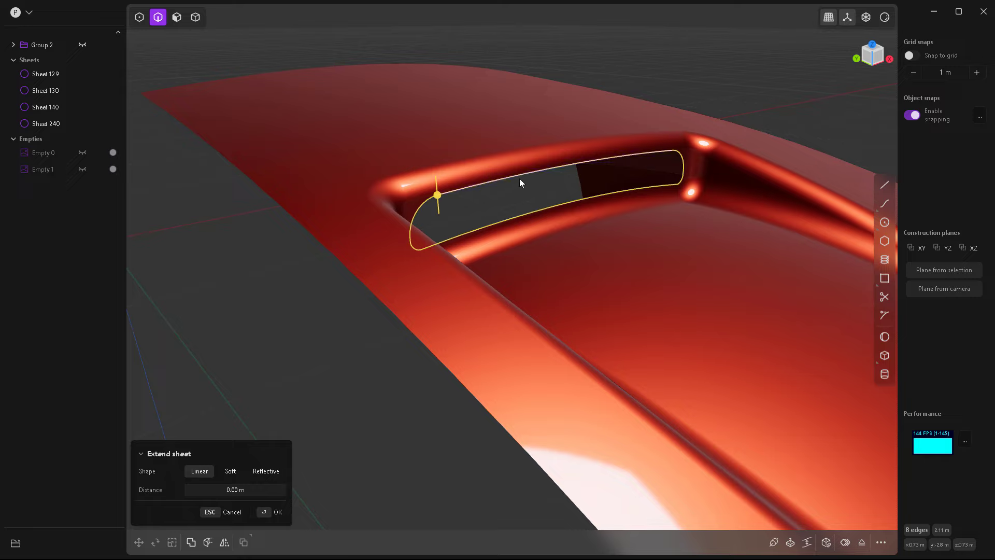
{"action": "left_click", "coordinate": [488, 184]}
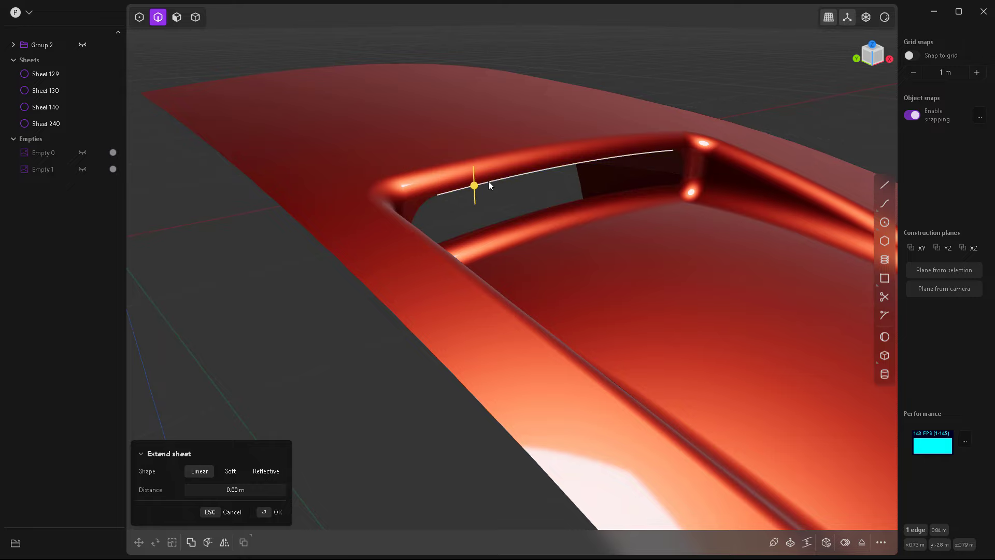
{"action": "left_click", "coordinate": [490, 196]}
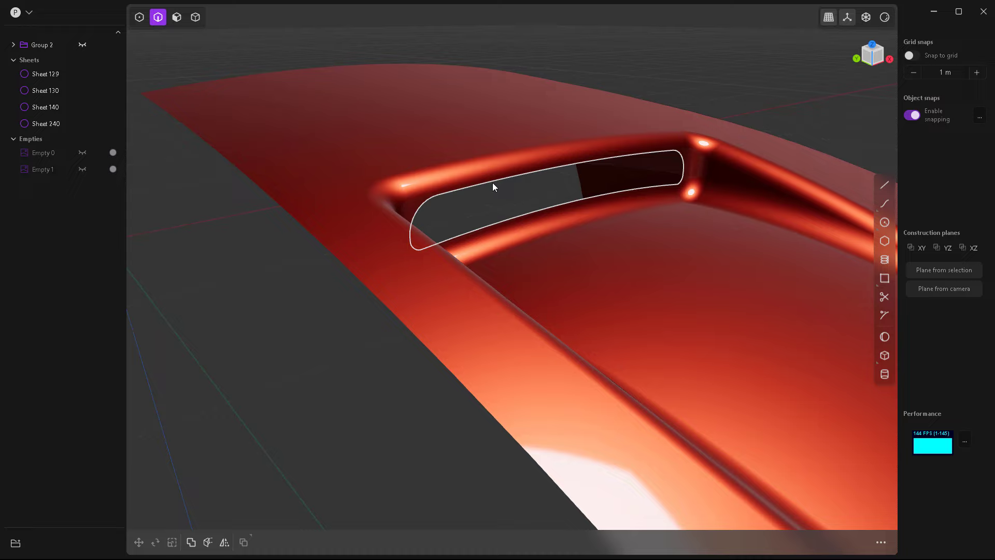
{"action": "left_click", "coordinate": [493, 183], "text": "alt"}
{"action": "key", "text": "e"}
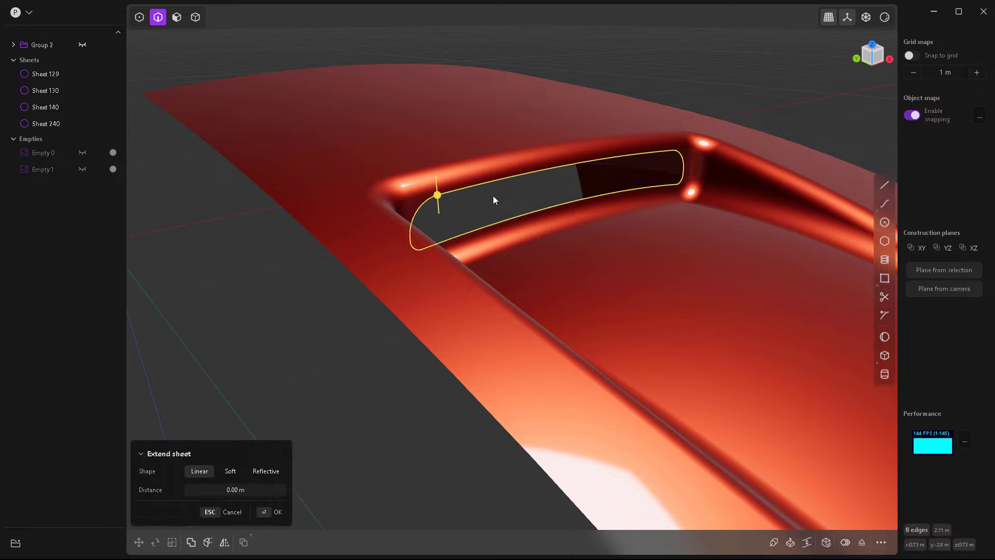
{"action": "key", "text": "Escape"}
{"action": "key", "text": "shift+d"}
{"action": "left_click_drag", "start_coordinate": [555, 187], "coordinate": [634, 246]}
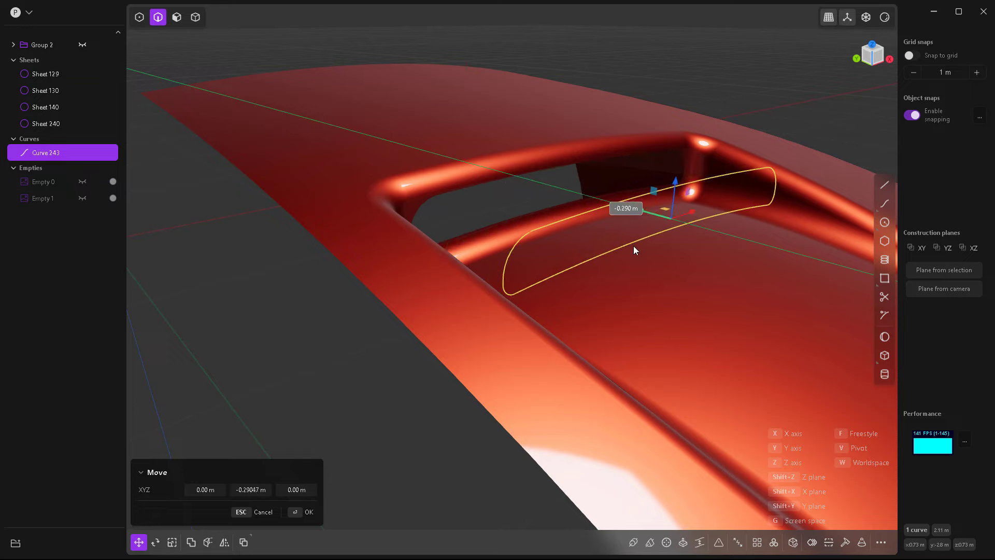
{"action": "key", "text": "Escape"}
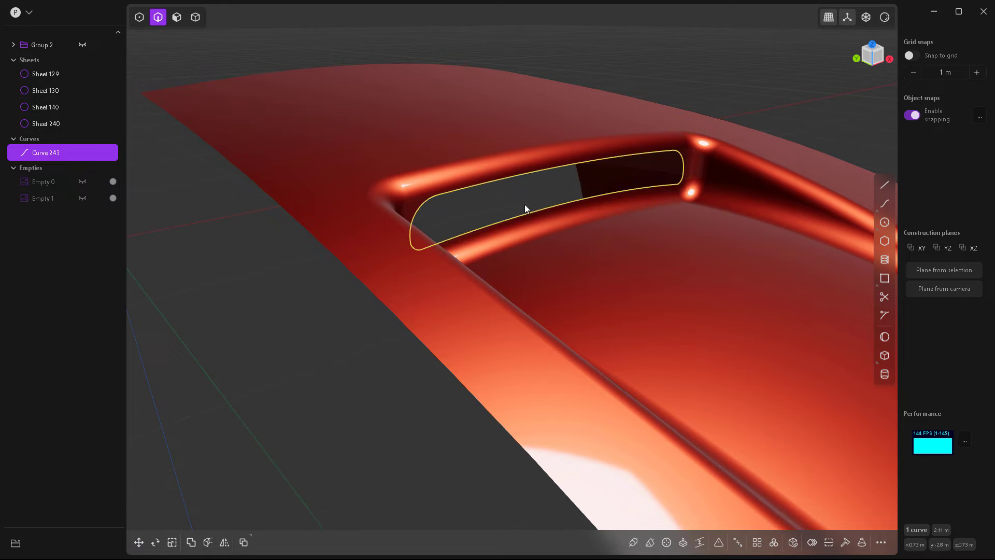
- Duplicate the slot outline curve and move the copy about 0.913 m along the Y axis, behind the opening
{"action": "key", "text": "shift+d"}
{"action": "left_click_drag", "start_coordinate": [550, 189], "coordinate": [353, 167]}
{"action": "middle_click_drag", "start_coordinate": [374, 233], "coordinate": [198, 178]}
{"action": "left_click_drag", "start_coordinate": [185, 198], "coordinate": [216, 202]}
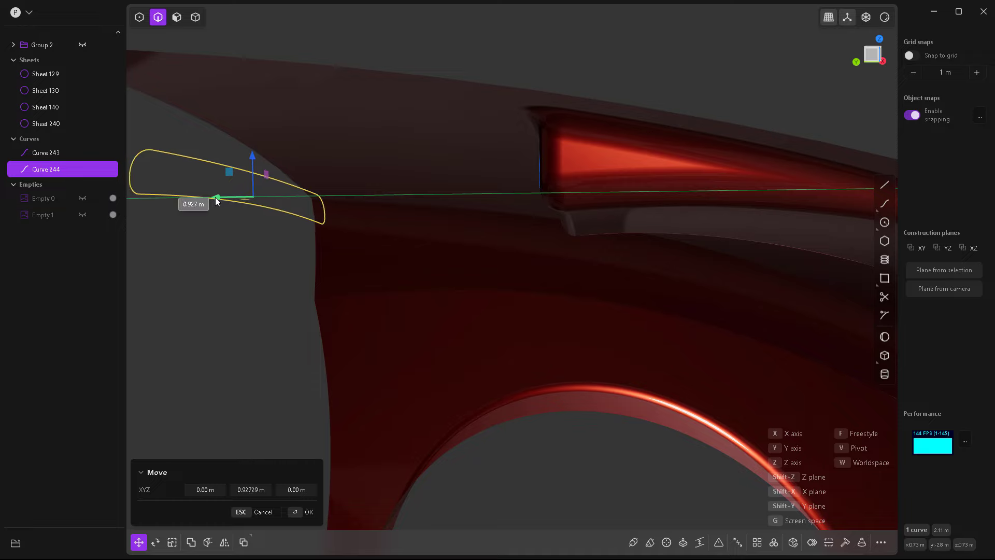
{"action": "middle_click_drag", "start_coordinate": [216, 203], "coordinate": [434, 261]}
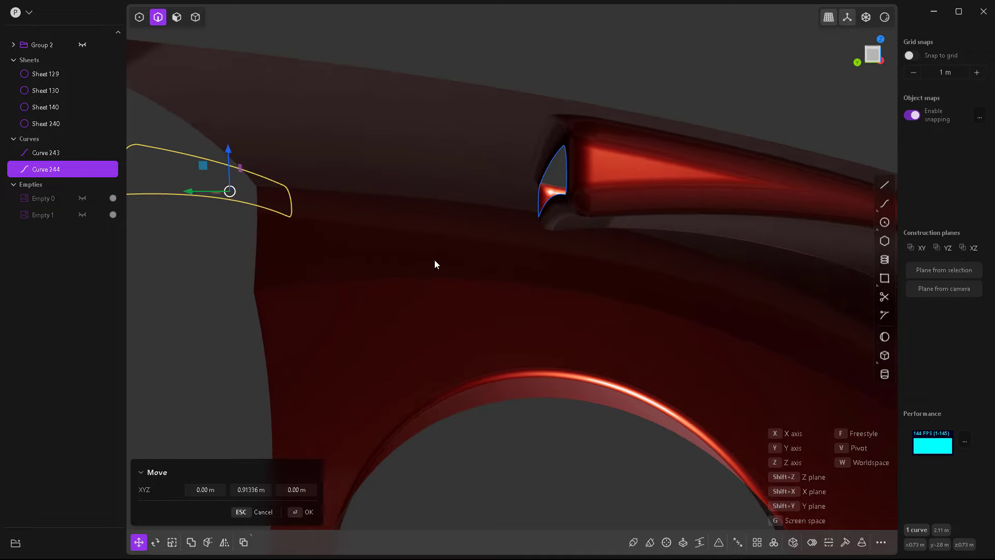
{"action": "middle_click_drag", "start_coordinate": [434, 264], "coordinate": [445, 260]}
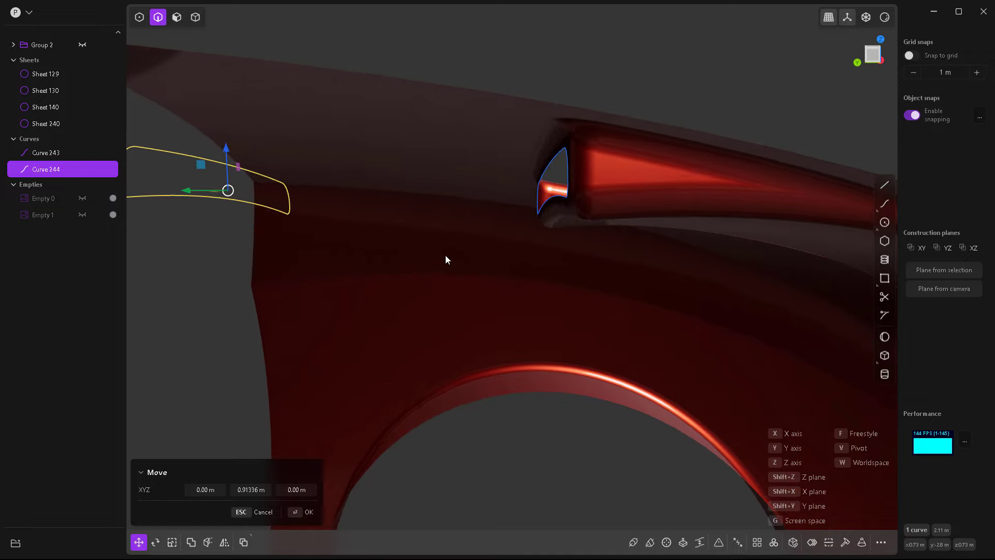
{"action": "key", "text": "Return"}
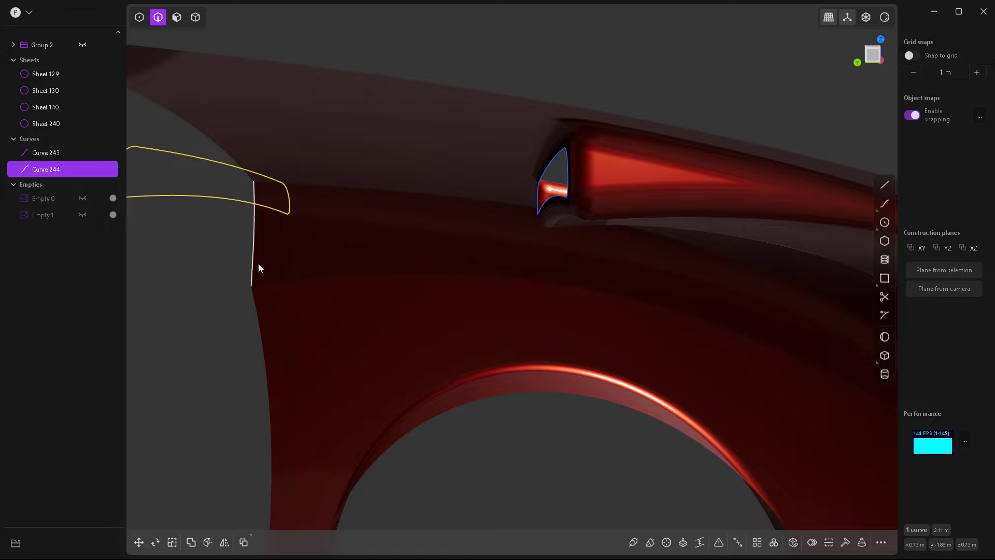
- Loft a sheet between the slot outline curve and its offset copy
{"action": "left_click", "coordinate": [547, 169]}
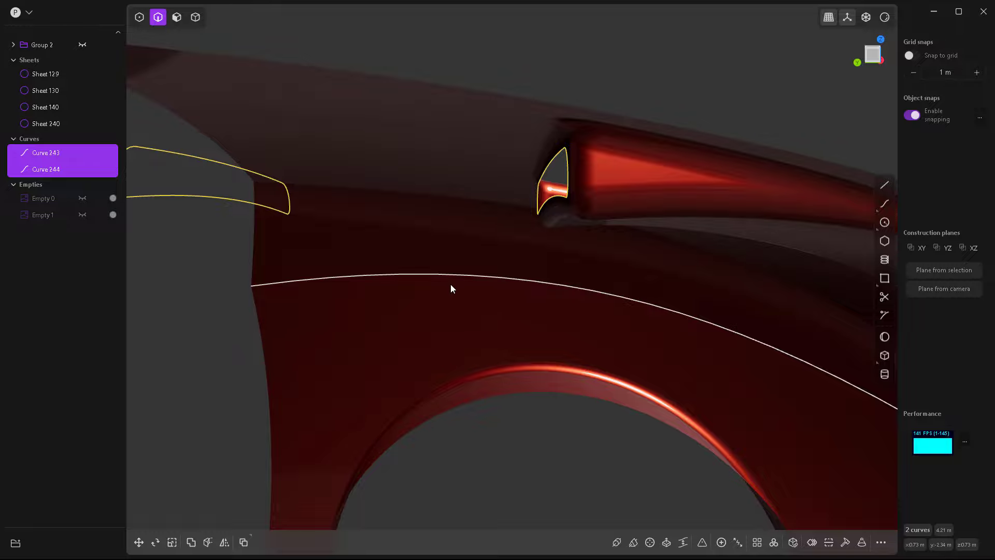
{"action": "key", "text": "l"}
{"action": "middle_click_drag", "start_coordinate": [451, 288], "coordinate": [615, 284]}
{"action": "key", "text": "Return"}
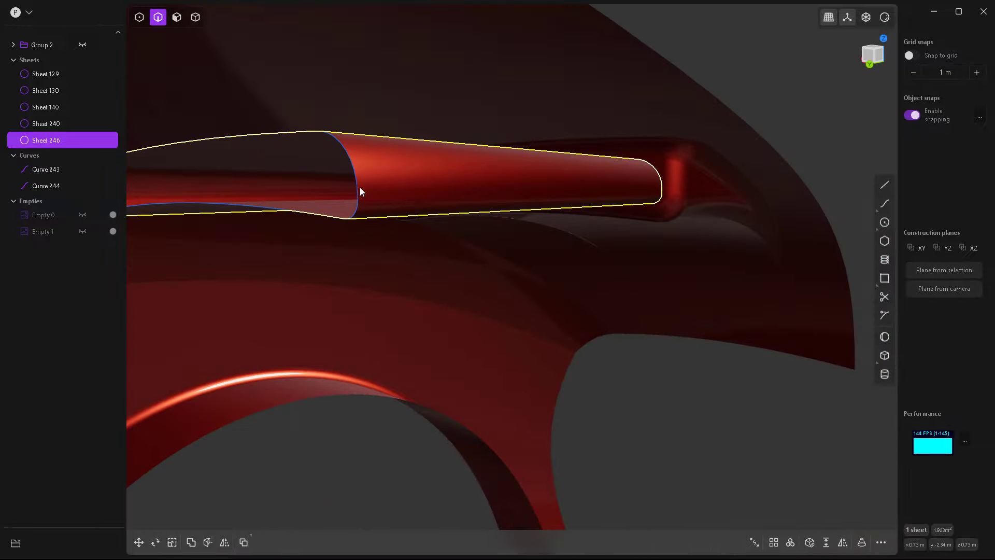
- Delete the two outline curves at the ends of the lofted duct
{"action": "left_click", "coordinate": [355, 185]}
{"action": "key", "text": "Delete"}
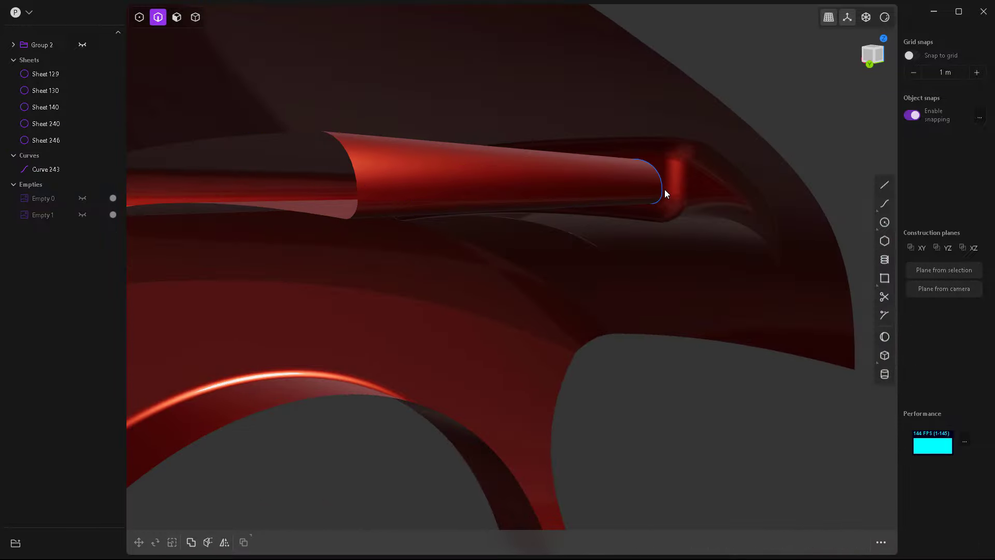
{"action": "left_click", "coordinate": [662, 185]}
{"action": "key", "text": "Delete"}
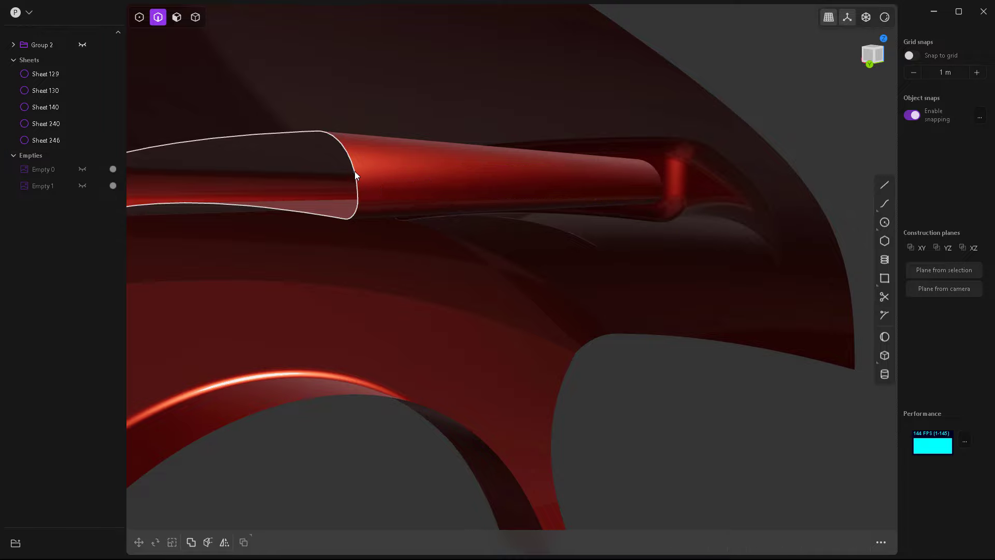
- Close the far open end of the lofted duct with a Nonsmooth patch
{"action": "scroll", "coordinate": [531, 290], "scroll_direction": "down", "scroll_amount": 1}
{"action": "scroll", "coordinate": [531, 291], "scroll_direction": "down", "scroll_amount": 1}
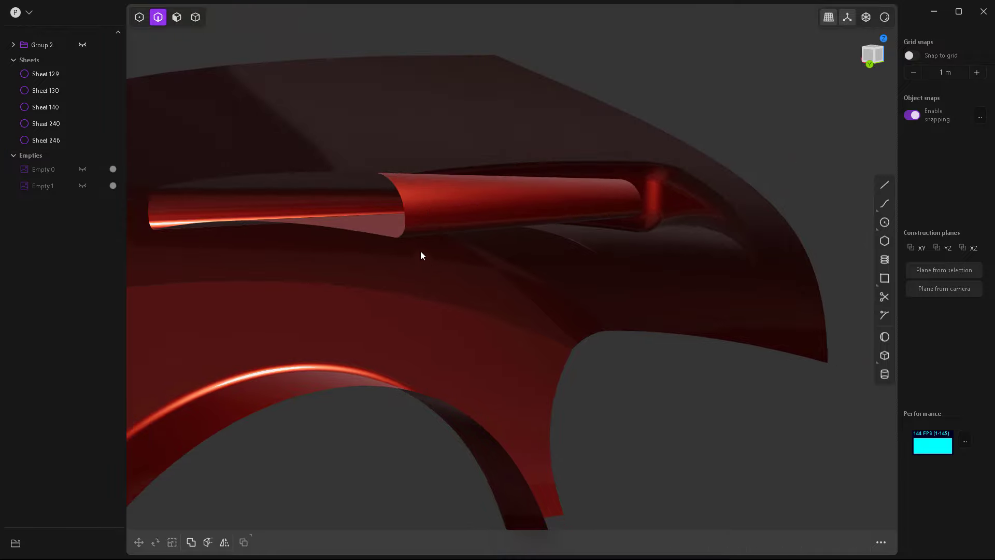
{"action": "double_click", "coordinate": [402, 203]}
{"action": "key", "text": "e"}
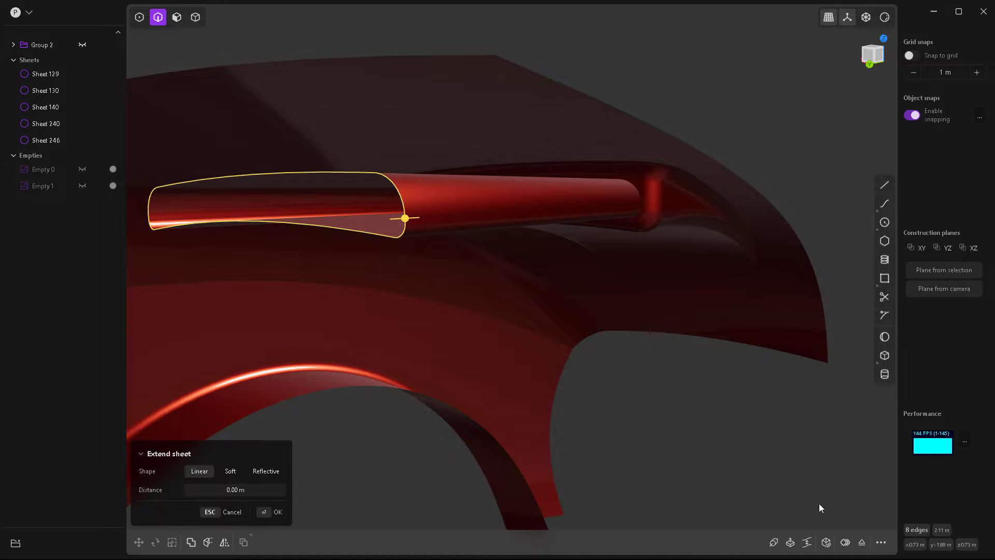
{"action": "left_click", "coordinate": [827, 544]}
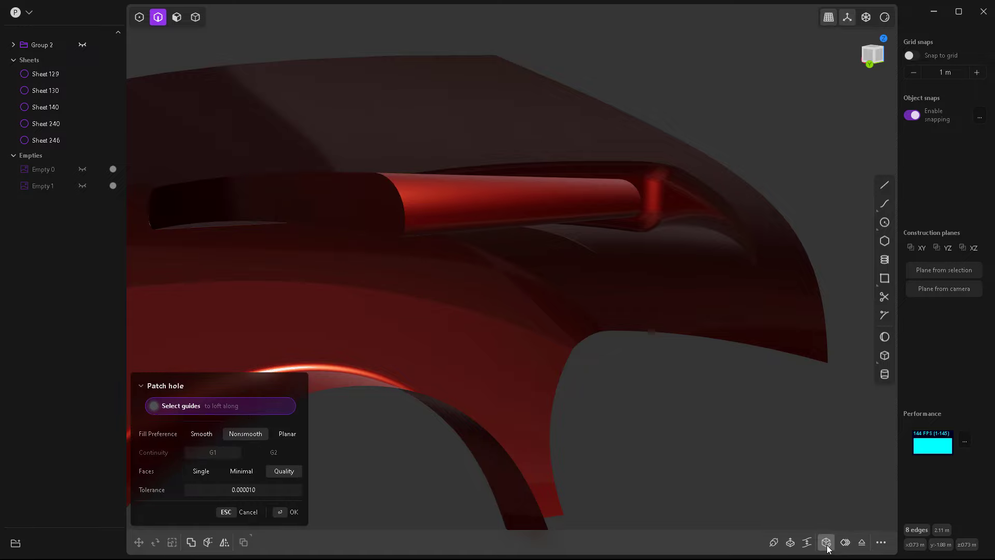
{"action": "right_click", "coordinate": [402, 232]}
- Fillet the edge loop between the duct walls and the patched end face
{"action": "double_click", "coordinate": [401, 199]}
{"action": "key", "text": "b"}
{"action": "scroll", "coordinate": [362, 176], "scroll_direction": "up", "scroll_amount": 3}
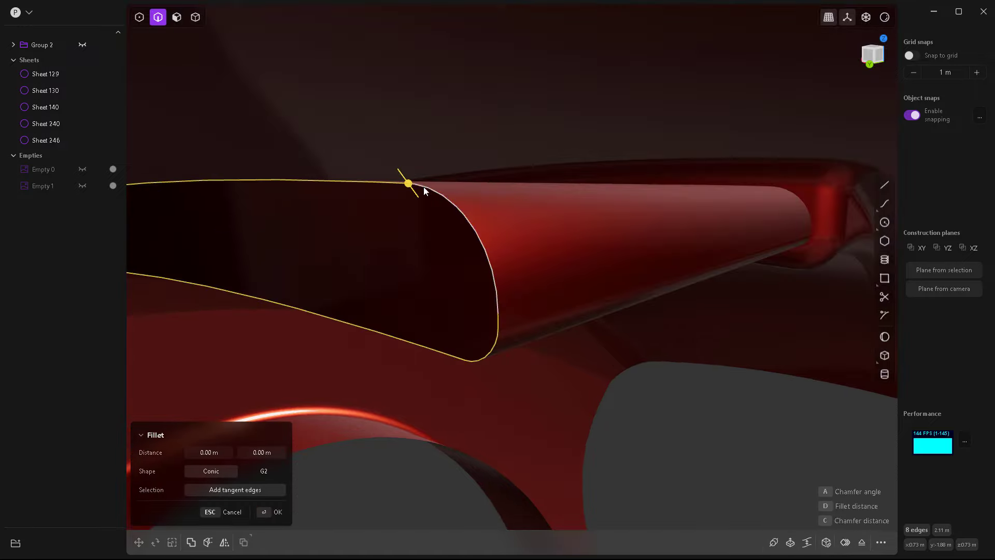
{"action": "left_click_drag", "start_coordinate": [408, 183], "coordinate": [475, 296]}
{"action": "key", "text": "Return"}
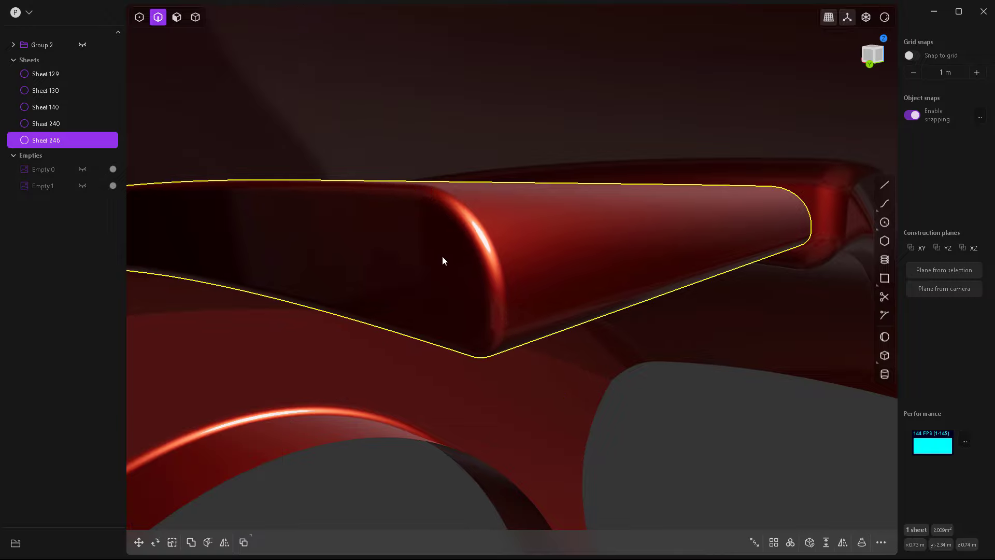
{"action": "middle_click_drag", "start_coordinate": [443, 256], "coordinate": [427, 289]}
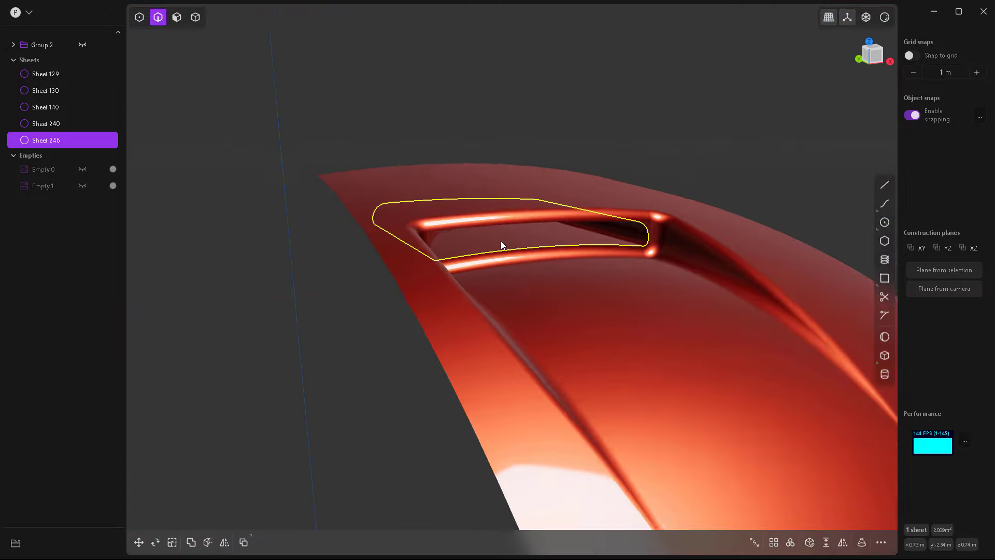
{"action": "scroll", "coordinate": [474, 236], "scroll_direction": "up", "scroll_amount": 5}
{"action": "middle_click_drag", "start_coordinate": [442, 255], "coordinate": [375, 253]}
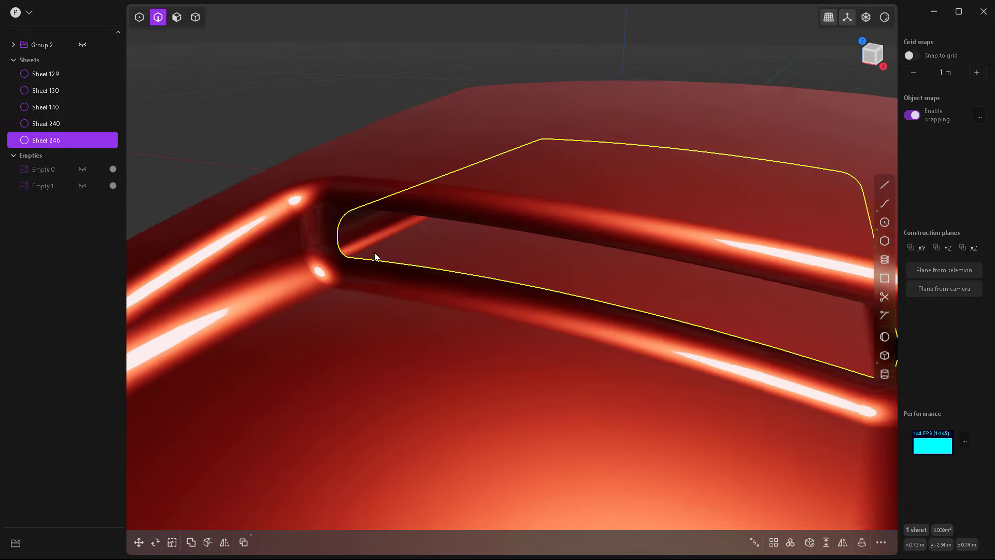
{"action": "scroll", "coordinate": [374, 253], "scroll_direction": "down", "scroll_amount": 4}
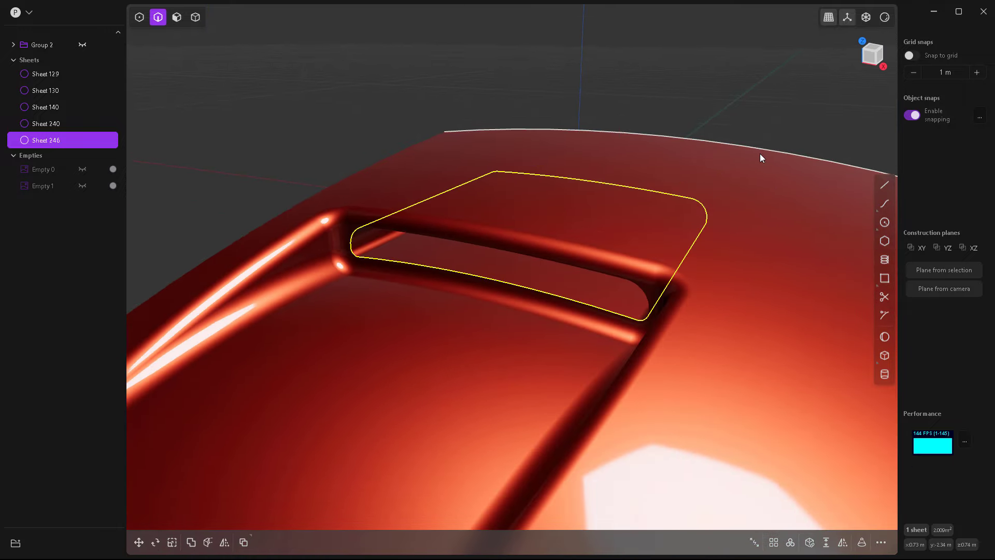
- Join the duct sheet and the surrounding body panel sheet into one sheet
{"action": "key", "text": "4"}
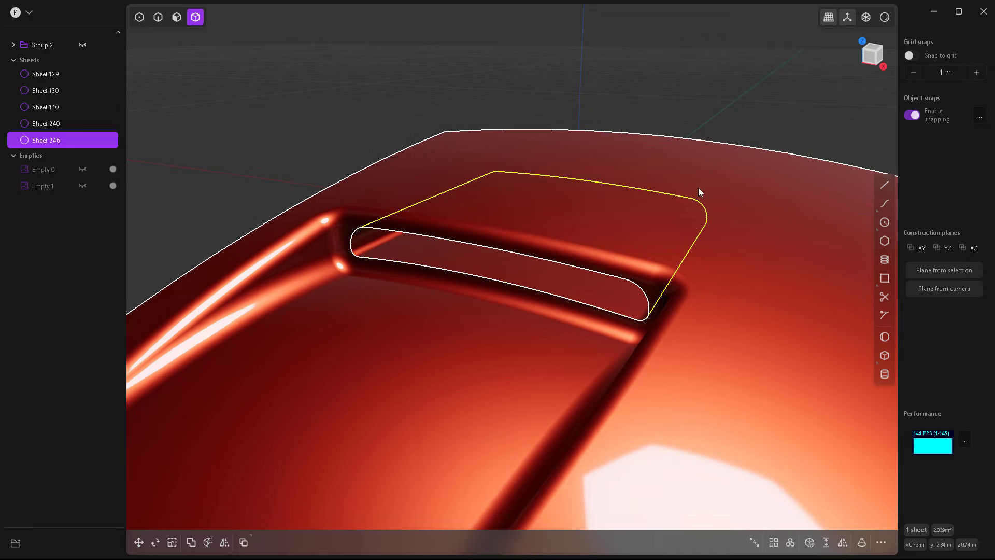
{"action": "left_click", "coordinate": [714, 167]}
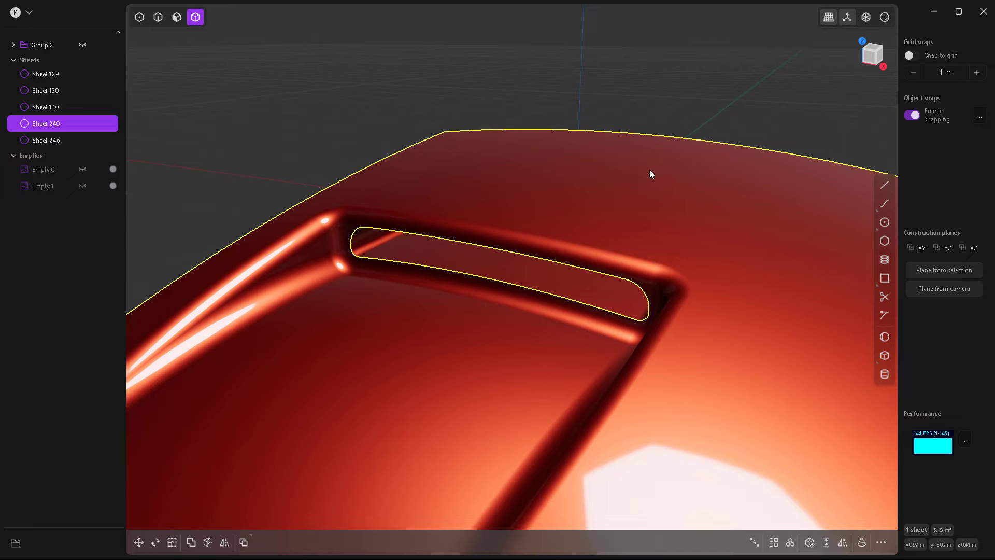
{"action": "left_click", "coordinate": [398, 252]}
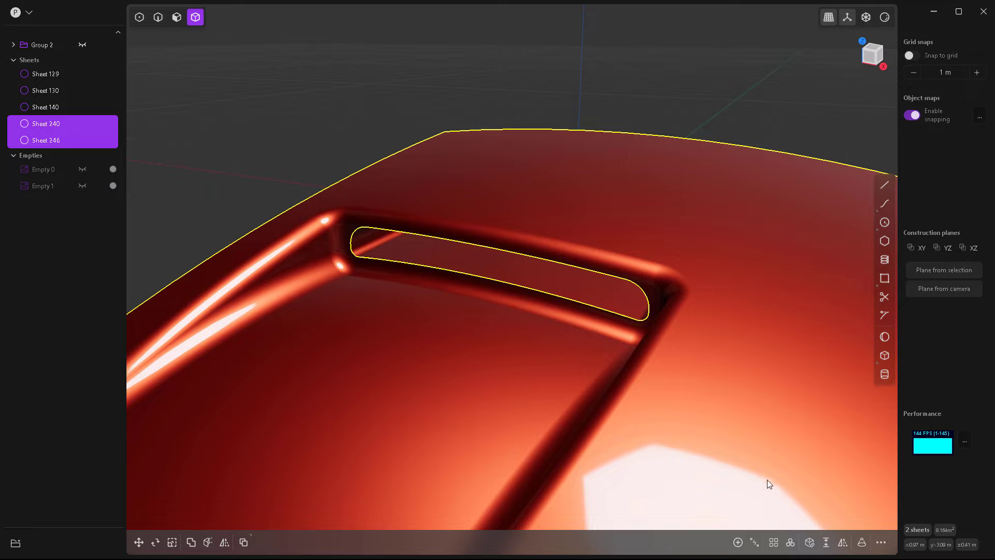
{"action": "left_click", "coordinate": [738, 542]}
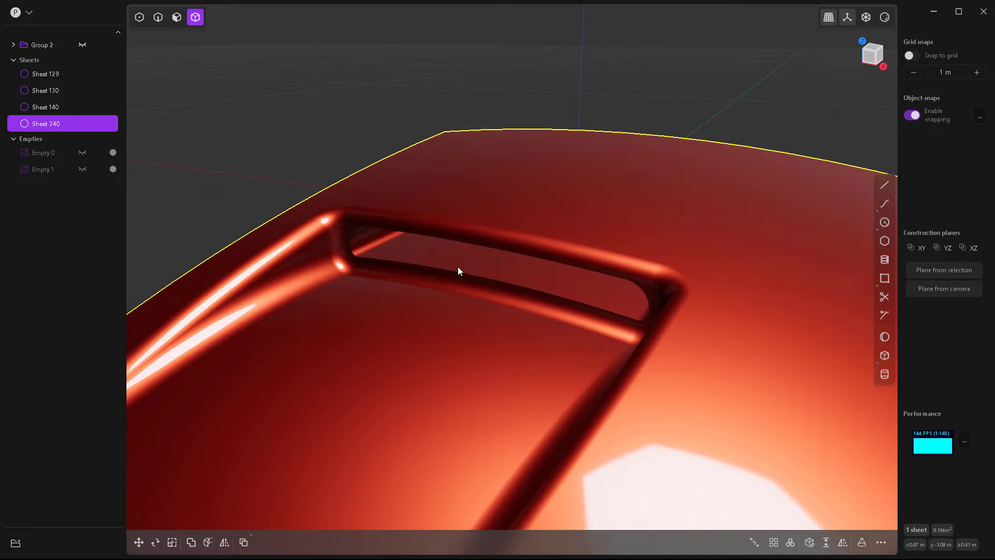
- Fillet the full edge loop around the slot opening where the duct meets the recess, with a distance of about 0.017 m
{"action": "middle_click_drag", "start_coordinate": [459, 270], "coordinate": [335, 274]}
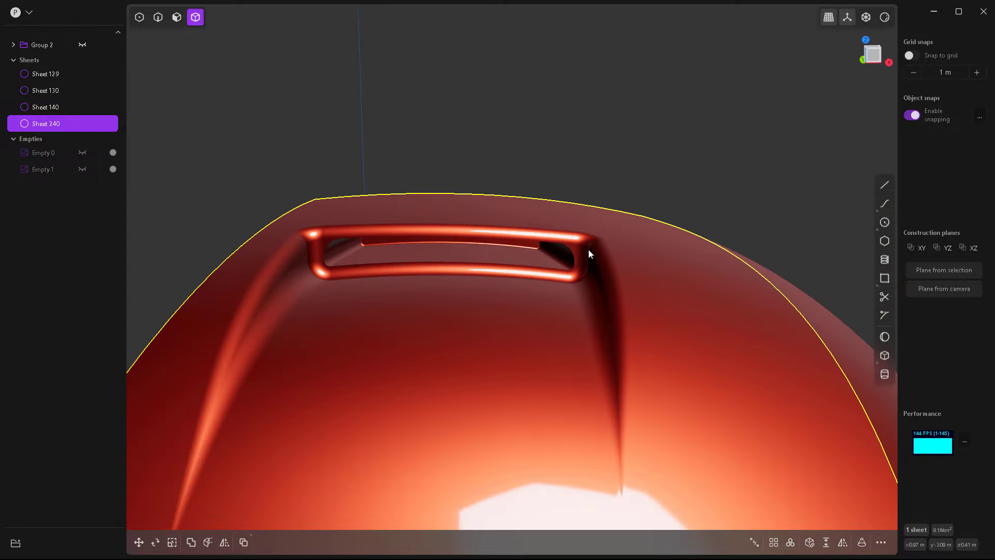
{"action": "scroll", "coordinate": [588, 252], "scroll_direction": "up", "scroll_amount": 10}
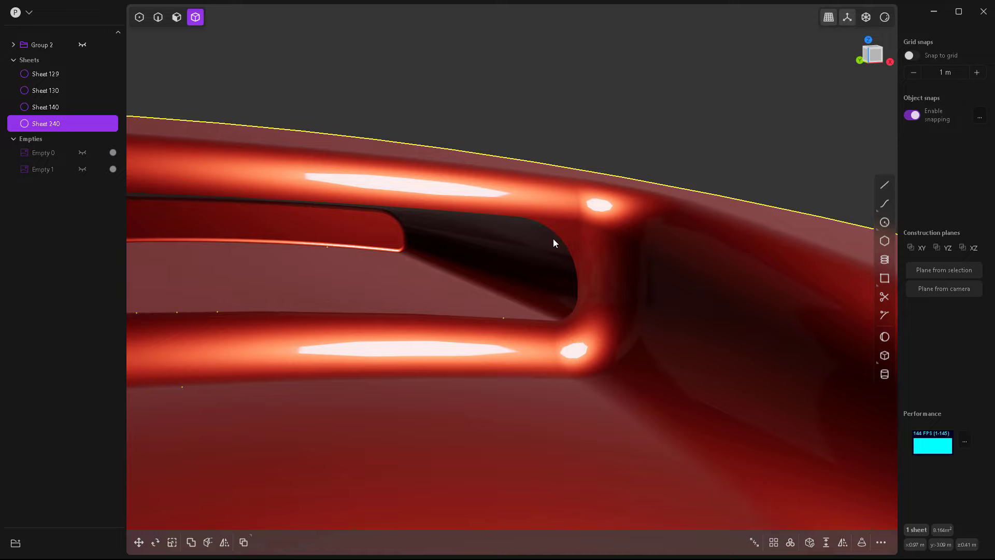
{"action": "scroll", "coordinate": [560, 246], "scroll_direction": "up", "scroll_amount": 2}
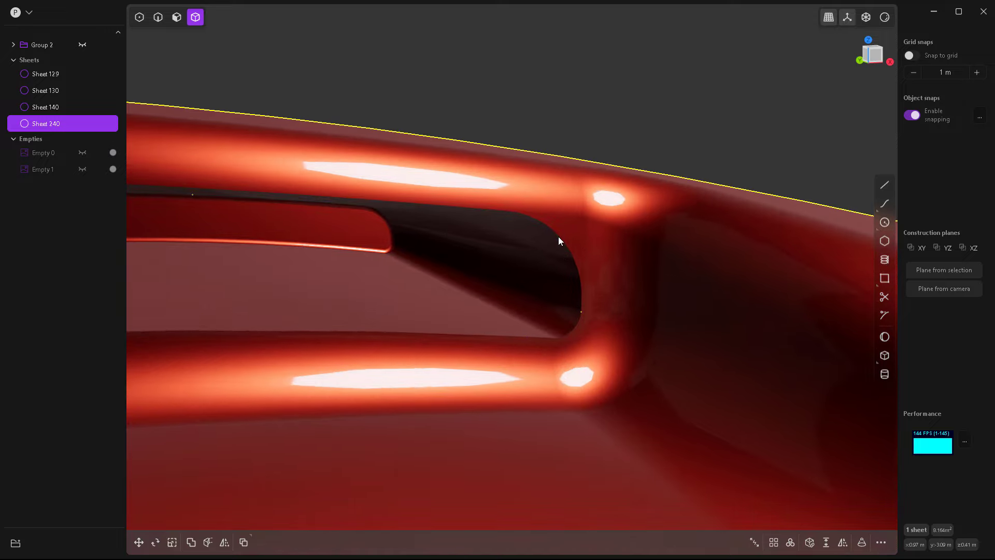
{"action": "key", "text": "2"}
{"action": "double_click", "coordinate": [559, 236]}
{"action": "key", "text": "f"}
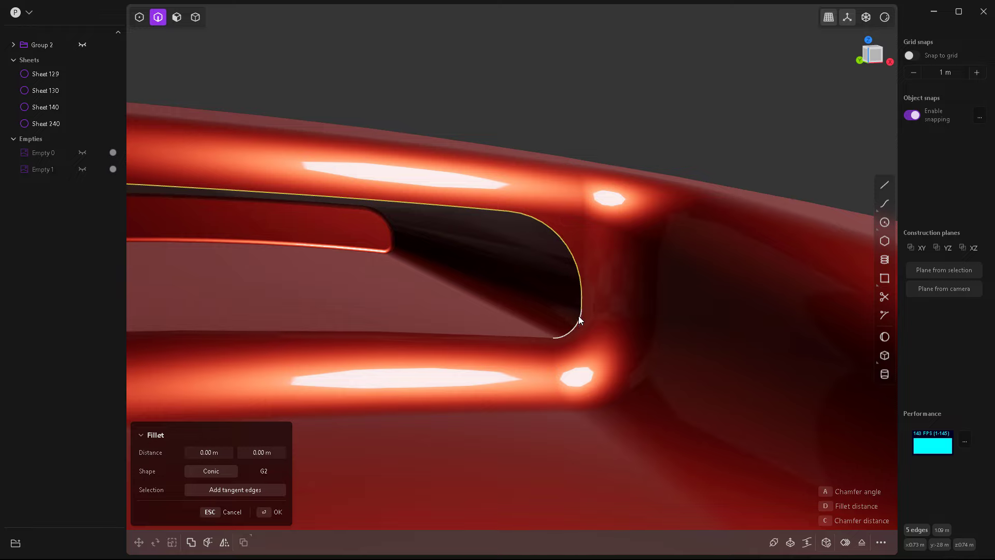
{"action": "double_click", "coordinate": [577, 321]}
{"action": "scroll", "coordinate": [570, 326], "scroll_direction": "down", "scroll_amount": 1}
{"action": "scroll", "coordinate": [558, 333], "scroll_direction": "up", "scroll_amount": 1}
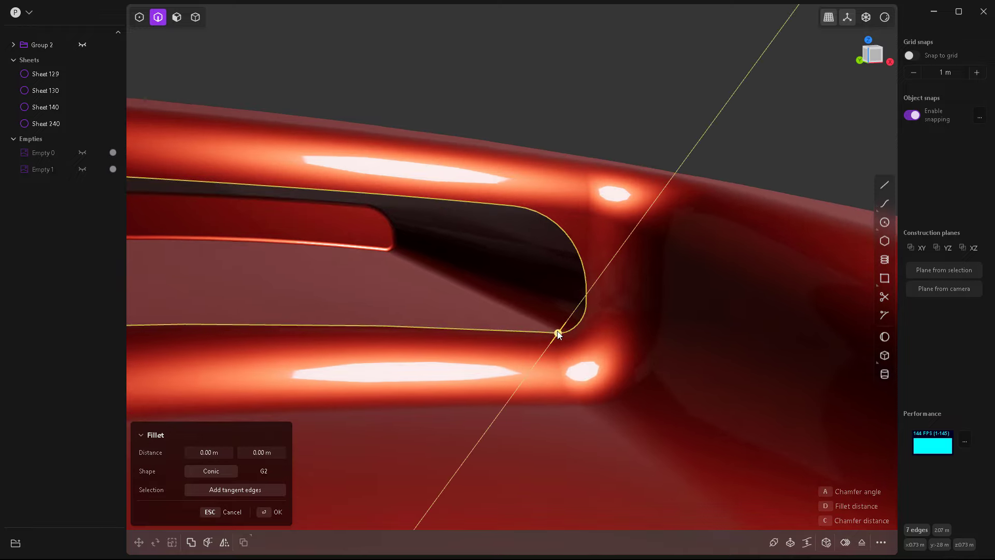
{"action": "left_click_drag", "start_coordinate": [557, 334], "coordinate": [666, 193]}
{"action": "middle_click_drag", "start_coordinate": [606, 252], "coordinate": [572, 285]}
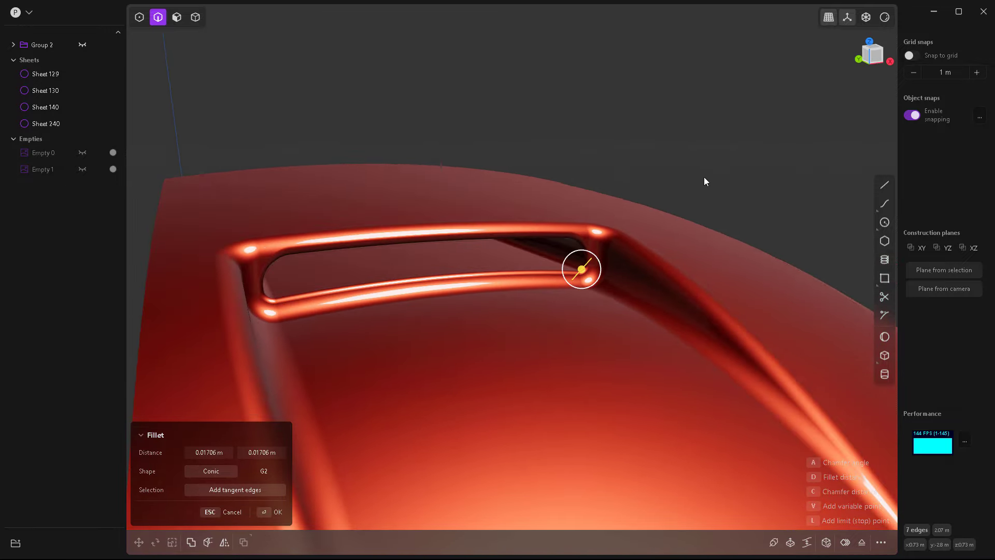
{"action": "key", "text": "Return"}
{"action": "left_click", "coordinate": [442, 313]}
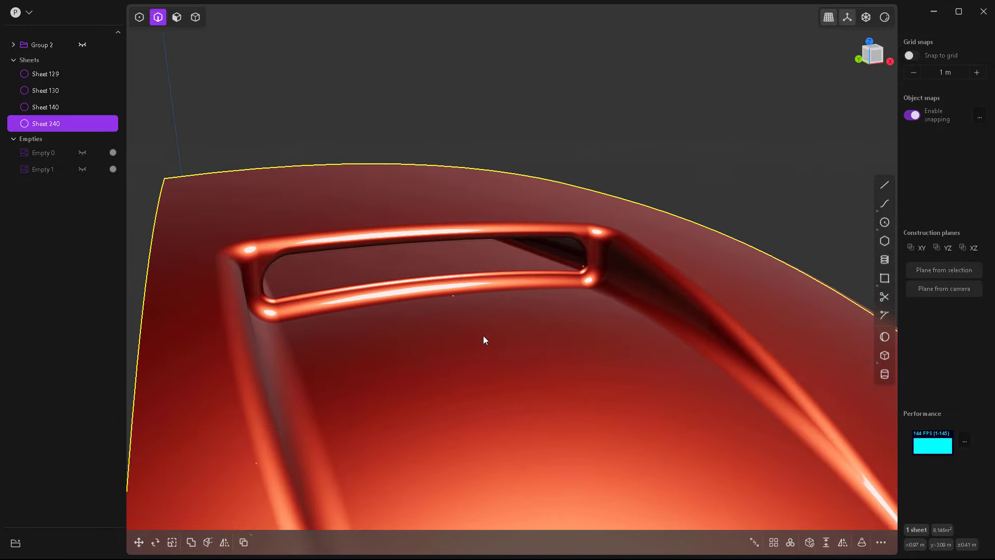
{"action": "middle_click_drag", "start_coordinate": [462, 325], "coordinate": [465, 370]}
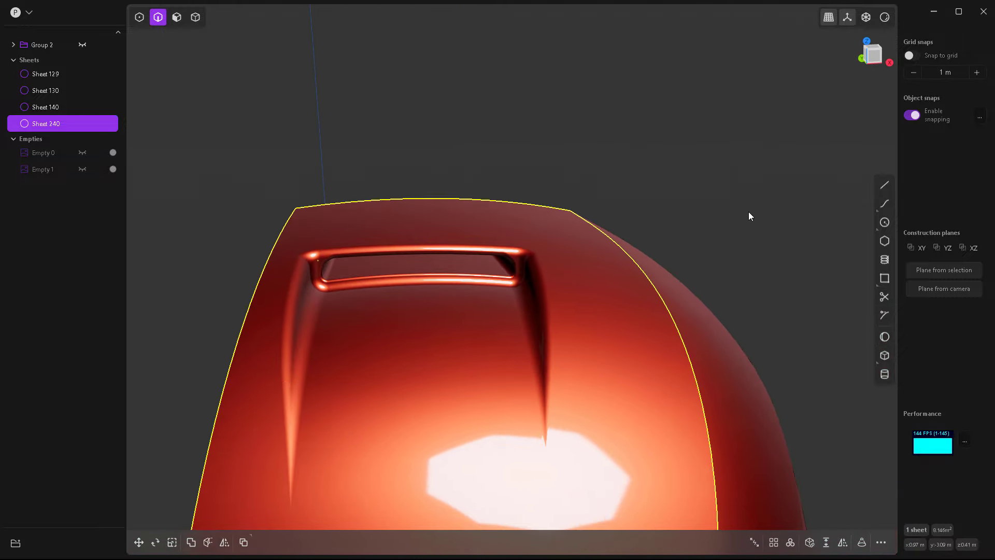
- In the front view, draw a slanted line about 0.13 m long across the slot opening near its end by the car's centreline
{"action": "key", "text": "KP_1"}
{"action": "scroll", "coordinate": [349, 256], "scroll_direction": "up", "scroll_amount": 5}
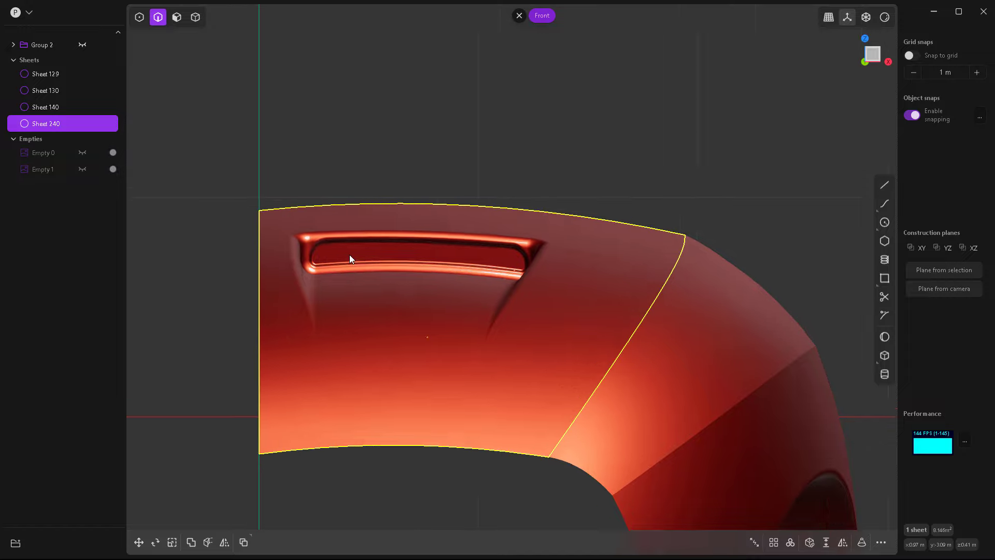
{"action": "scroll", "coordinate": [322, 262], "scroll_direction": "up", "scroll_amount": 3}
{"action": "left_click", "coordinate": [570, 97]}
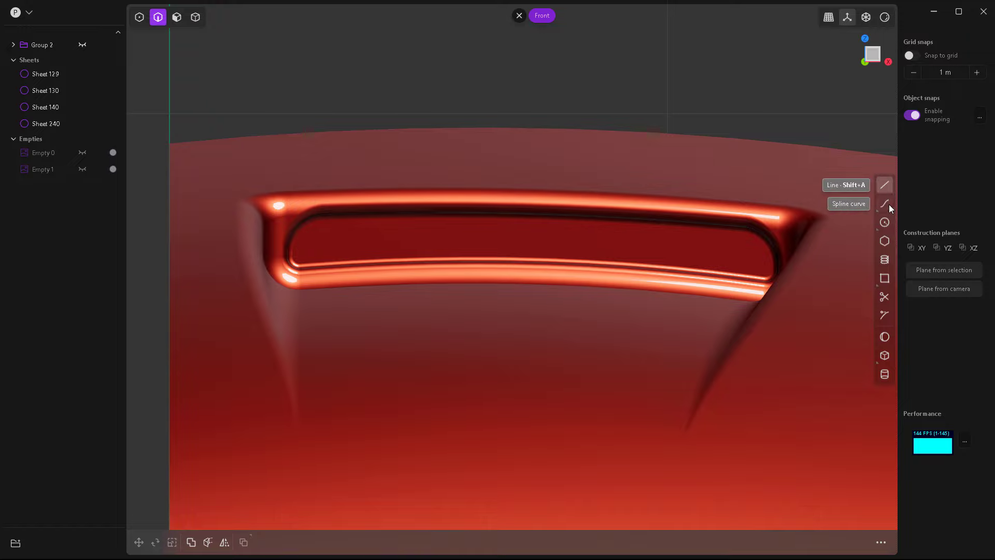
{"action": "left_click", "coordinate": [886, 186]}
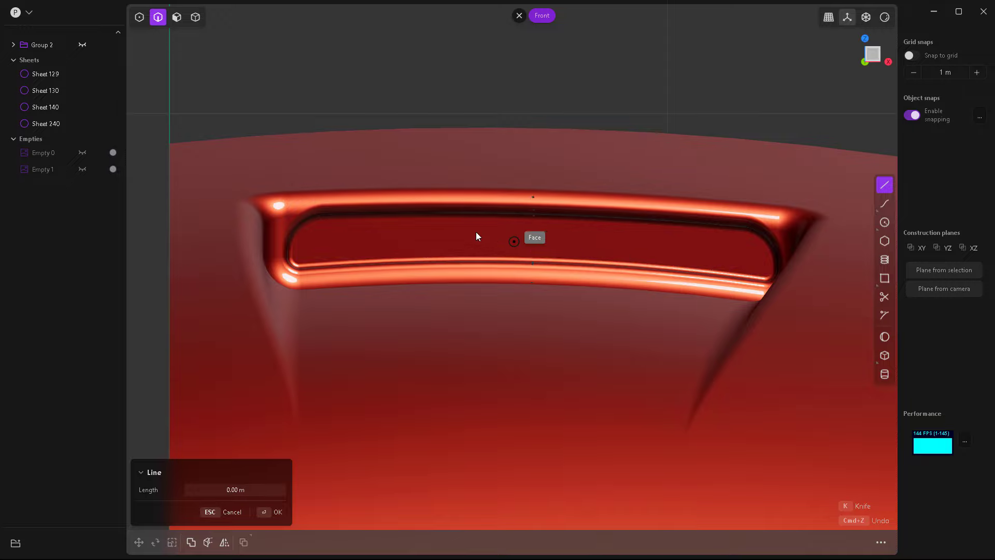
{"action": "scroll", "coordinate": [476, 231], "scroll_direction": "down", "scroll_amount": 2}
{"action": "scroll", "coordinate": [643, 294], "scroll_direction": "up", "scroll_amount": 3}
{"action": "scroll", "coordinate": [384, 261], "scroll_direction": "down", "scroll_amount": 2}
{"action": "scroll", "coordinate": [368, 260], "scroll_direction": "up", "scroll_amount": 2}
{"action": "scroll", "coordinate": [452, 269], "scroll_direction": "down", "scroll_amount": 2}
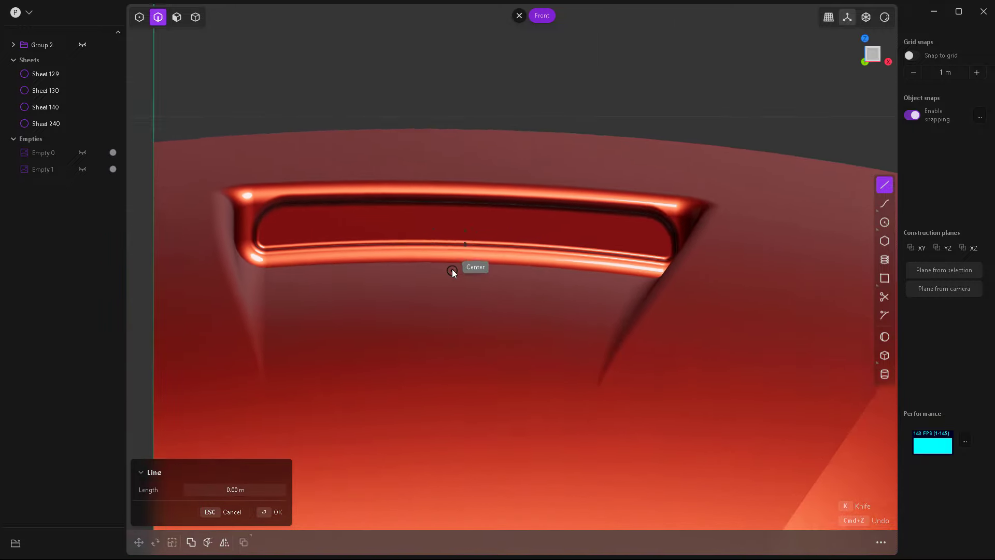
{"action": "scroll", "coordinate": [326, 244], "scroll_direction": "up", "scroll_amount": 1}
{"action": "scroll", "coordinate": [290, 232], "scroll_direction": "up", "scroll_amount": 1}
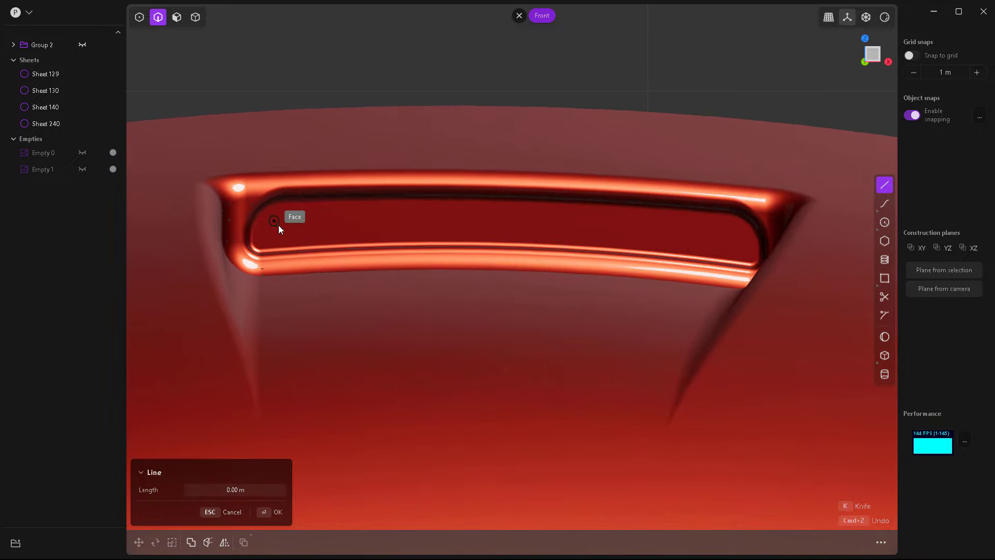
{"action": "left_click", "coordinate": [258, 190]}
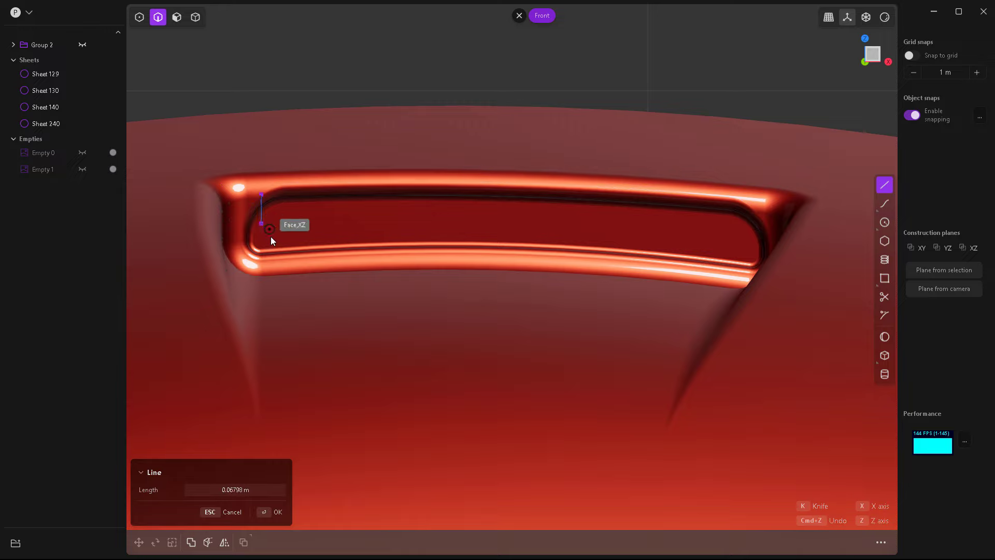
{"action": "left_click", "coordinate": [290, 259]}
{"action": "key", "text": "Return"}
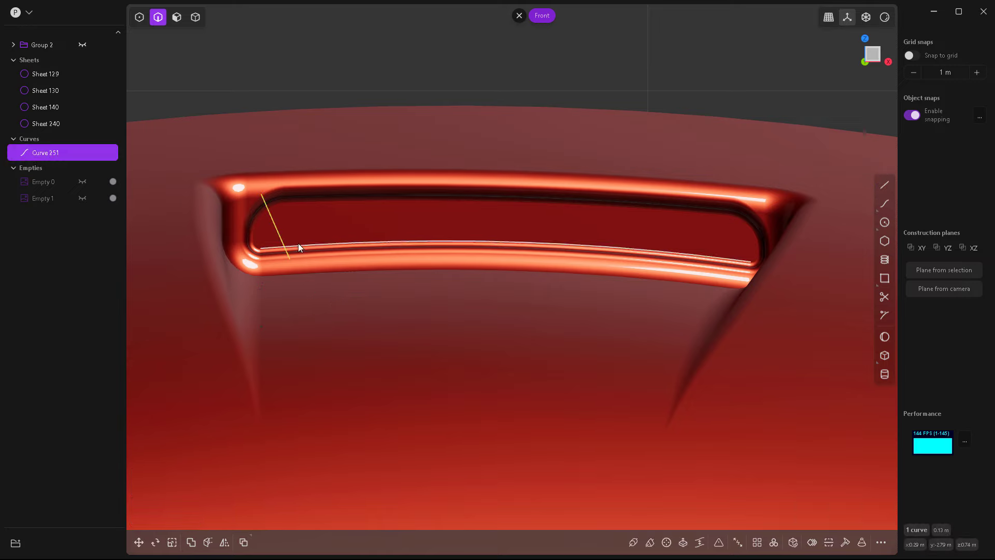
- Move the slanted line onto the slot's inner end and scale it uniformly to about 0.17 m long
{"action": "key", "text": "g"}
{"action": "left_click_drag", "start_coordinate": [309, 225], "coordinate": [288, 224]}
{"action": "mouse_move", "coordinate": [257, 191]}
{"action": "left_mouse_down"}
{"action": "mouse_move", "coordinate": [263, 200]}
{"action": "mouse_move", "coordinate": [256, 188]}
{"action": "left_mouse_up"}
{"action": "key", "text": "s"}
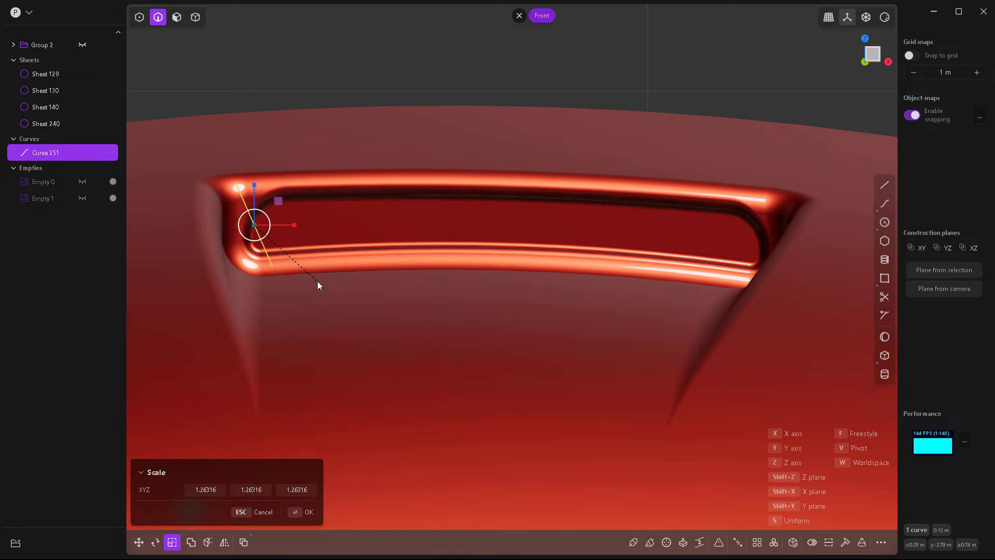
{"action": "left_click", "coordinate": [329, 304]}
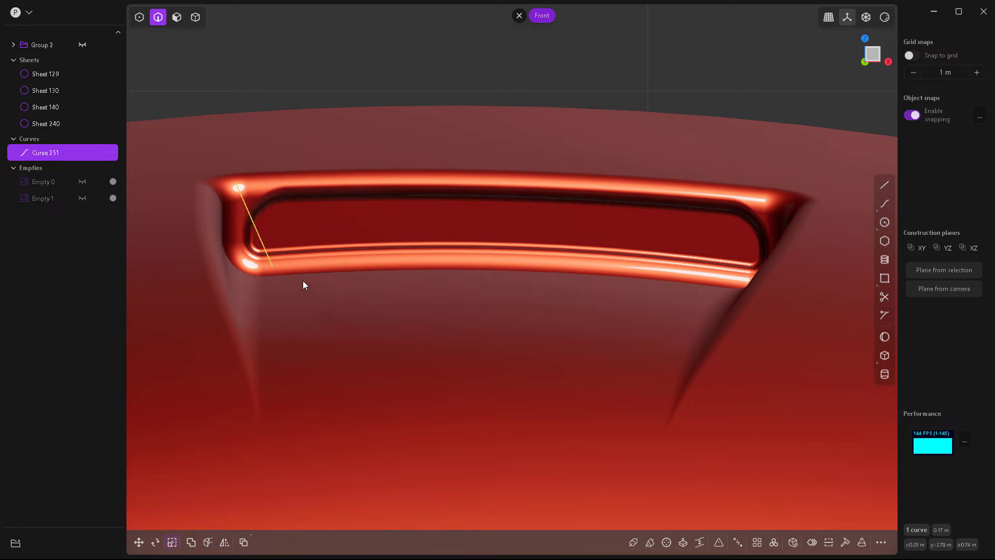
- Duplicate the slanted line in place and rotate the copy 45 degrees about the Y axis to form an X
{"action": "key", "text": "ctrl+d"}
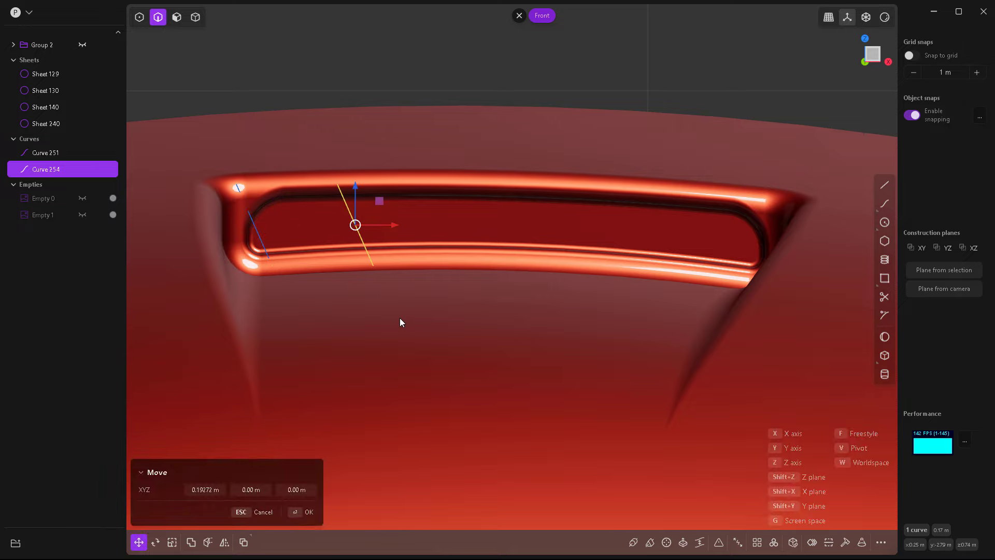
{"action": "key", "text": "Escape"}
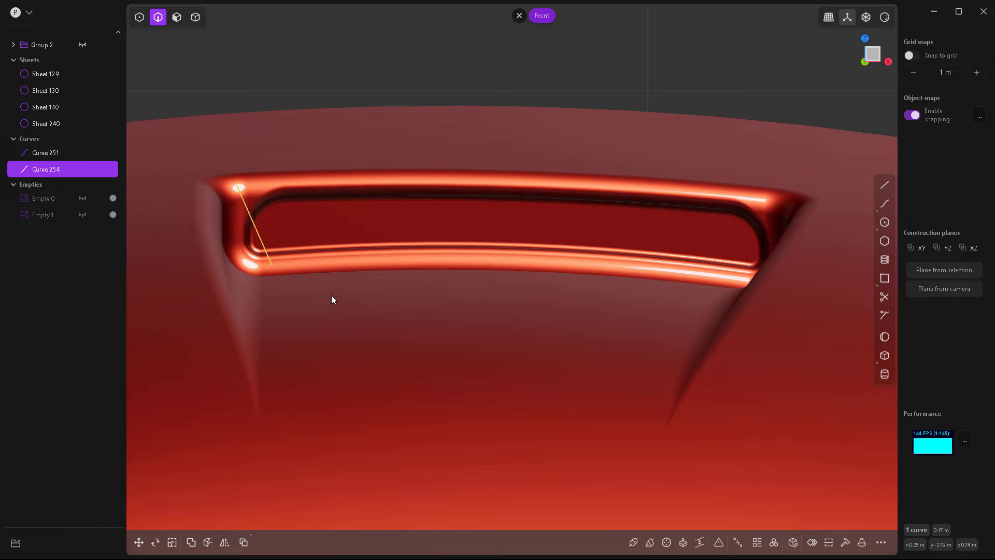
{"action": "key", "text": "r"}
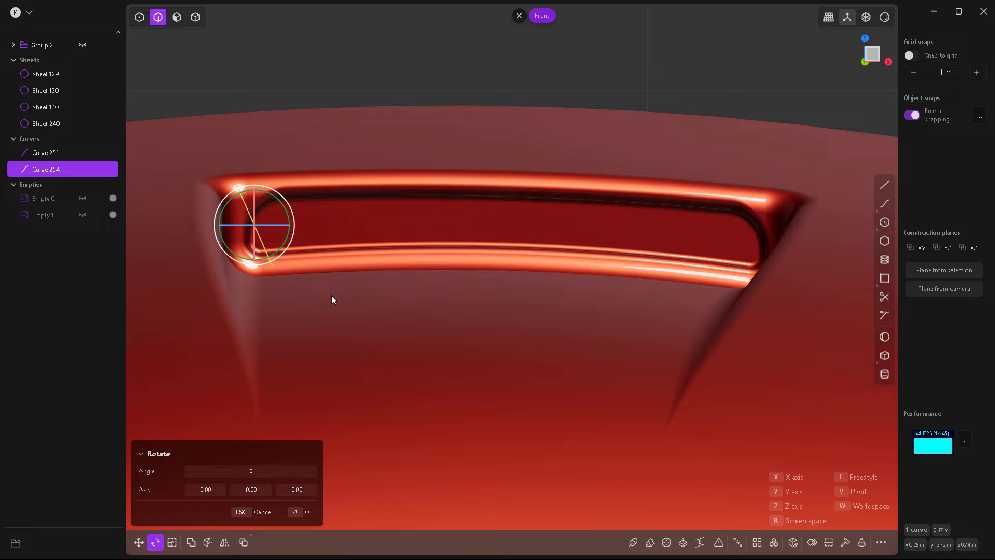
{"action": "key", "text": "y"}
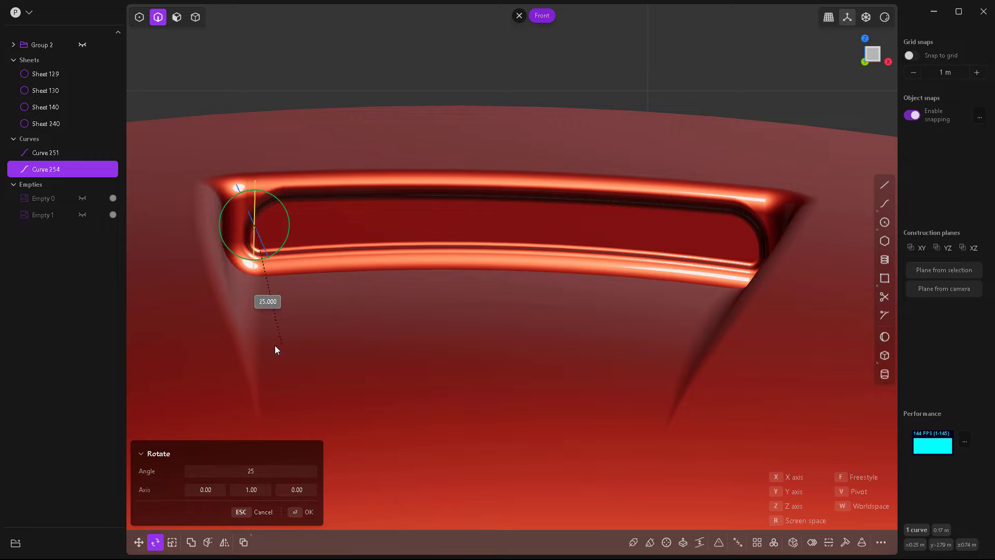
{"action": "left_click", "coordinate": [228, 341]}
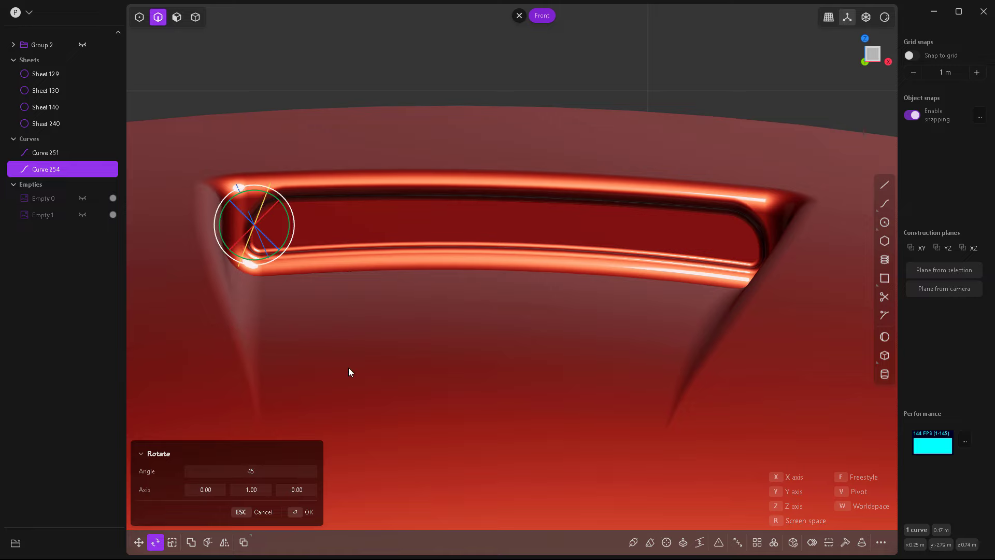
{"action": "scroll", "coordinate": [282, 263], "scroll_direction": "up", "scroll_amount": 1}
{"action": "key", "text": "Return"}
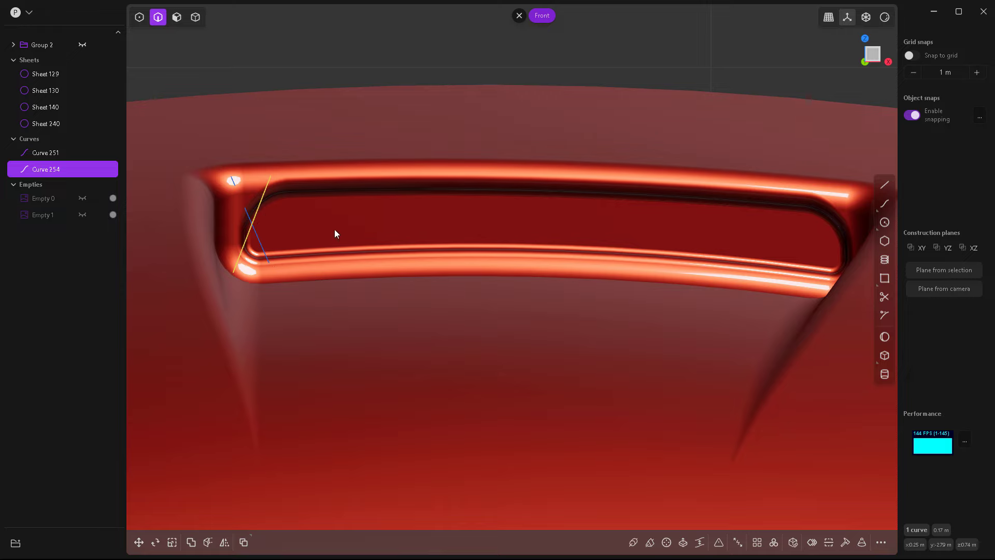
- Create a thin solid round pipe along each of the two crossed lines, reducing the section size
{"action": "key", "text": "p"}
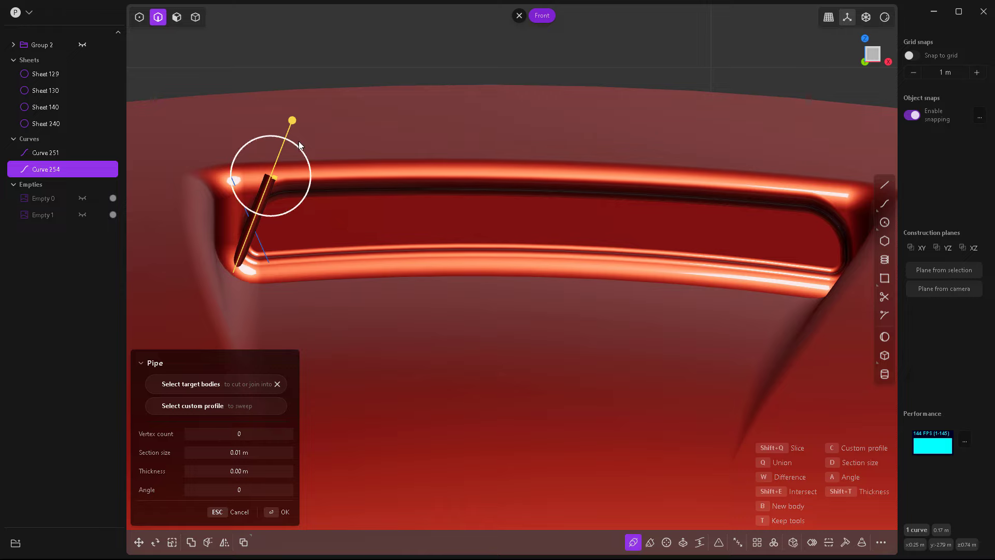
{"action": "mouse_move", "coordinate": [293, 118]}
{"action": "left_mouse_down"}
{"action": "mouse_move", "coordinate": [281, 138]}
{"action": "mouse_move", "coordinate": [288, 133]}
{"action": "left_mouse_up"}
{"action": "key", "text": "Return"}
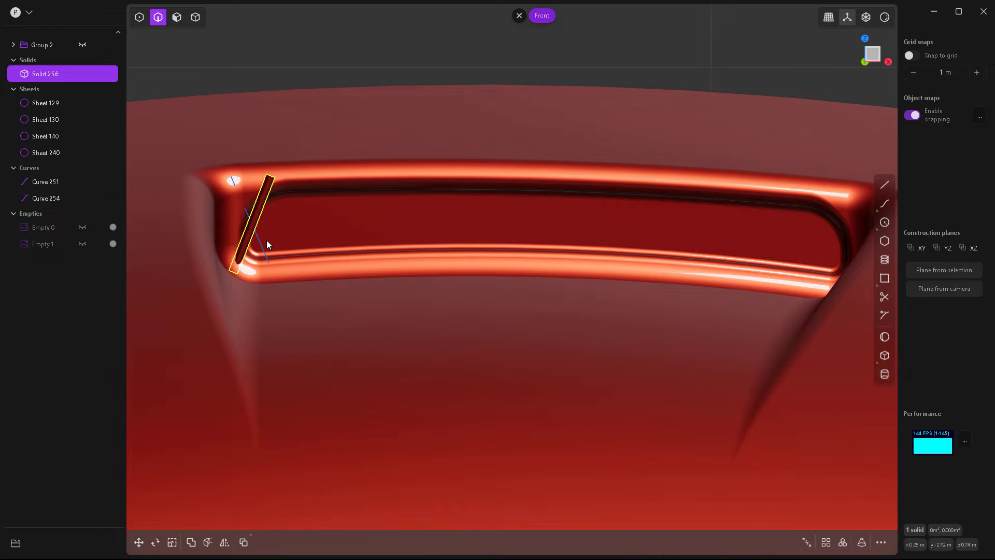
{"action": "left_click", "coordinate": [260, 242]}
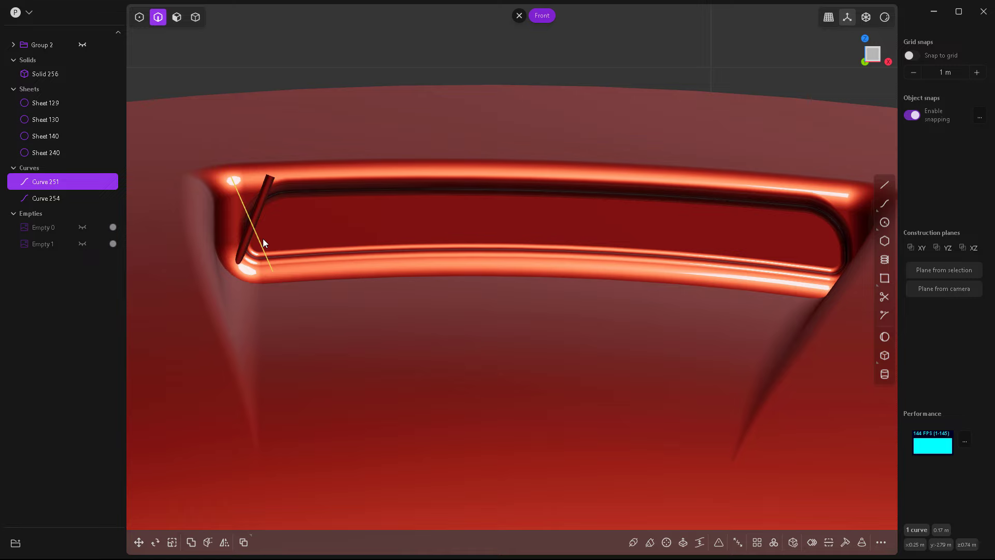
{"action": "key", "text": "p"}
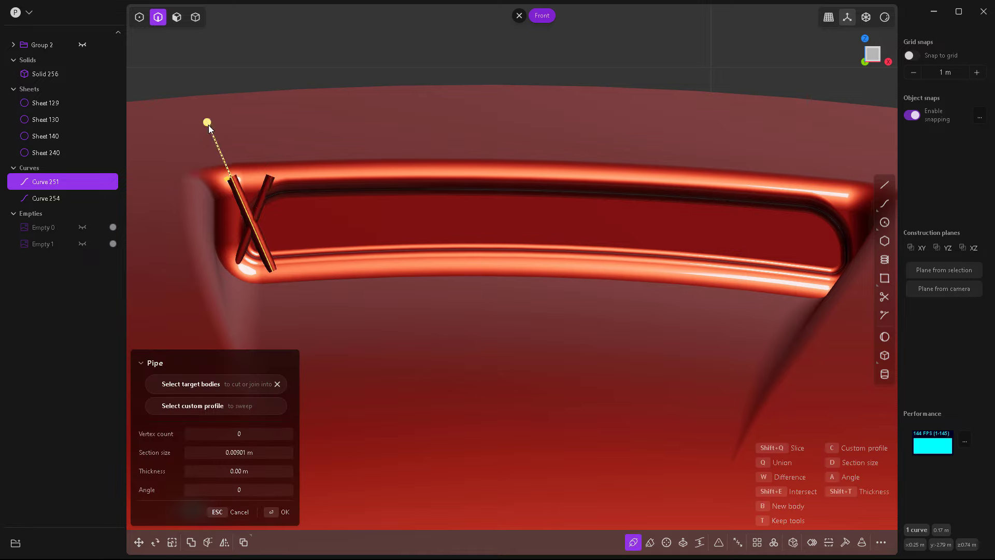
{"action": "left_click_drag", "start_coordinate": [208, 125], "coordinate": [210, 140]}
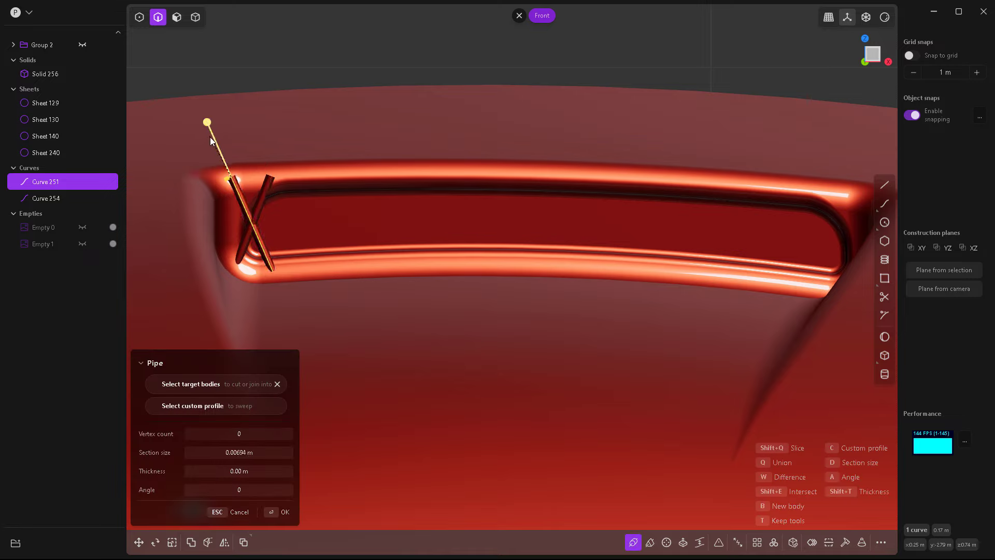
{"action": "key", "text": "Return"}
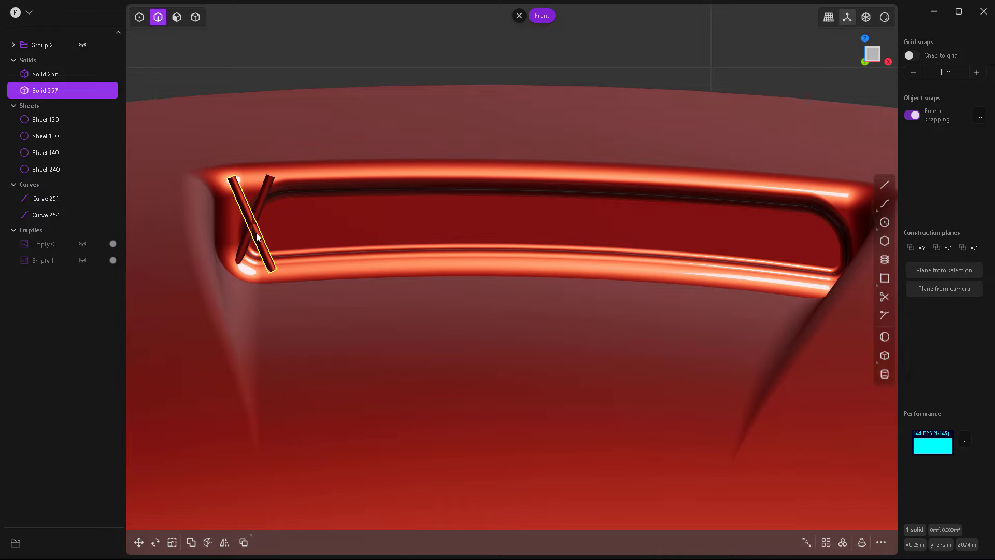
- Delete the two crossed guide curves inside the pipes
{"action": "left_click", "coordinate": [262, 218]}
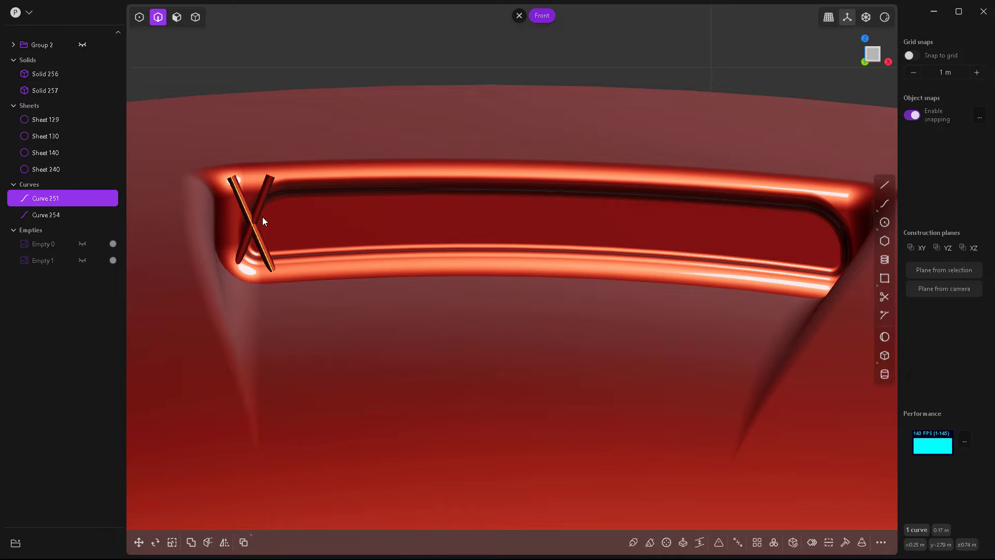
{"action": "left_click", "coordinate": [260, 203], "text": "shift"}
{"action": "key", "text": "Delete"}
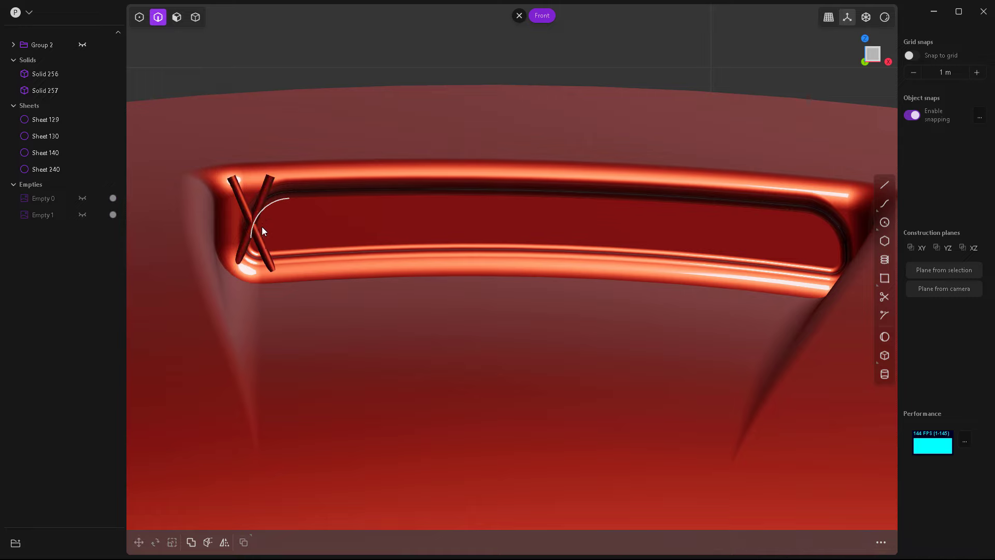
- Unite the two crossed pipes into a single X-shaped solid with a Boolean union
{"action": "key", "text": "4"}
{"action": "left_click", "coordinate": [263, 210]}
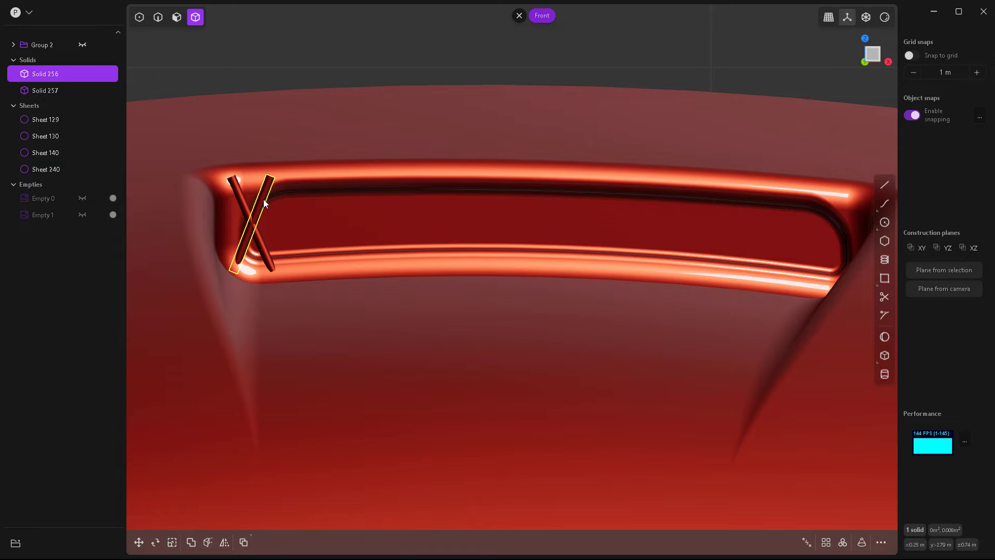
{"action": "key", "text": "q"}
{"action": "left_click", "coordinate": [241, 201]}
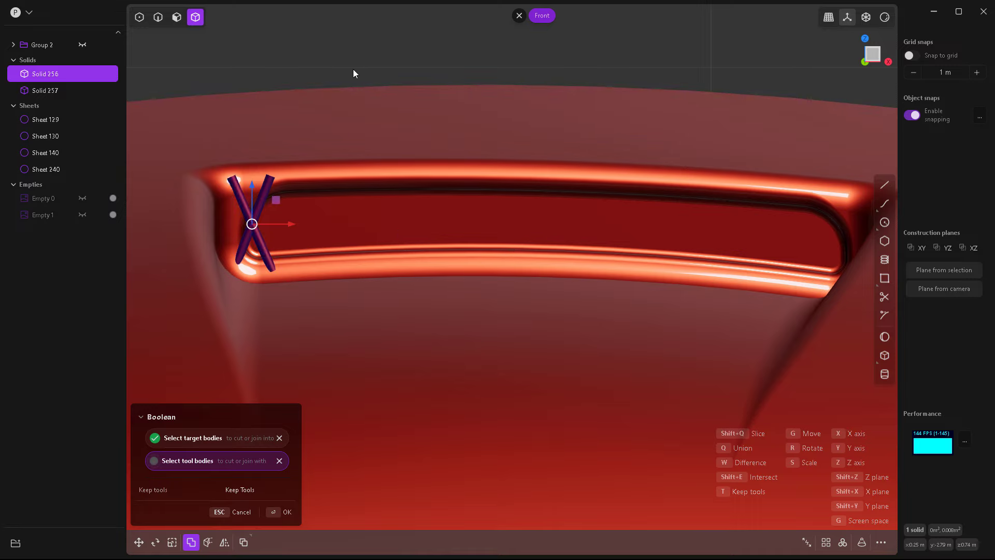
{"action": "key", "text": "Return"}
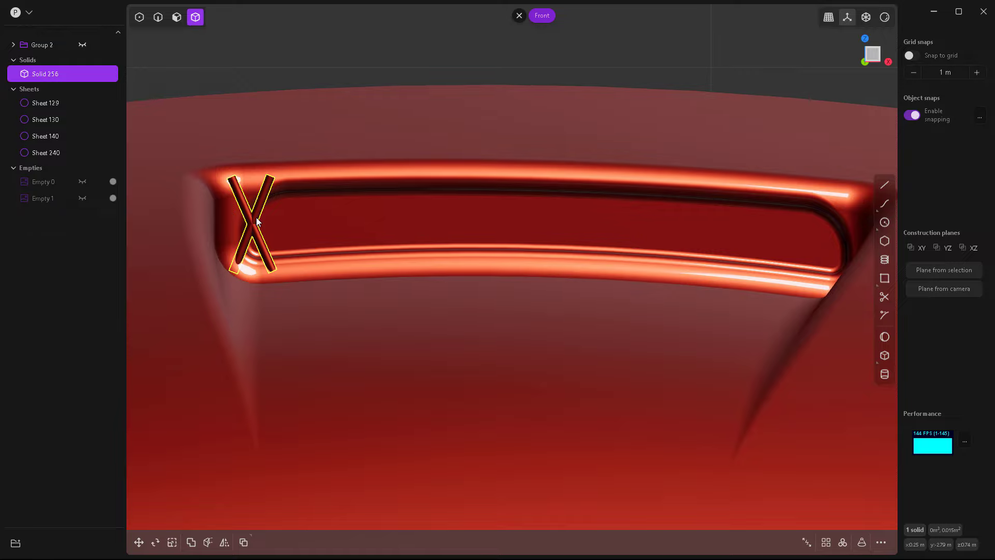
- Move the X-shaped solid into the slot by about 0.042 m along Y, 0.011 m along X and -0.005 m along Z
{"action": "middle_click_drag", "start_coordinate": [436, 271], "coordinate": [390, 185]}
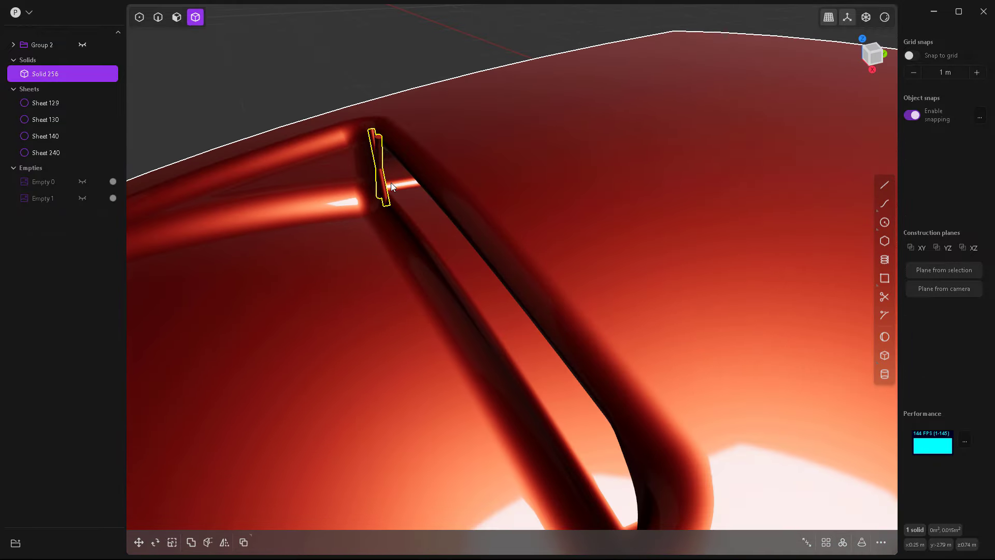
{"action": "key", "text": "g"}
{"action": "left_click_drag", "start_coordinate": [421, 165], "coordinate": [436, 163]}
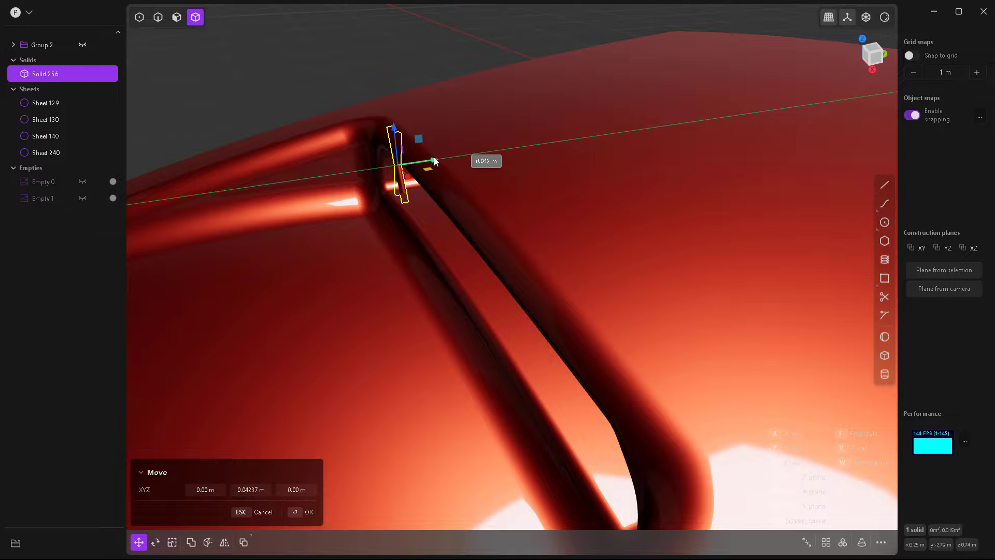
{"action": "middle_click_drag", "start_coordinate": [435, 162], "coordinate": [419, 224]}
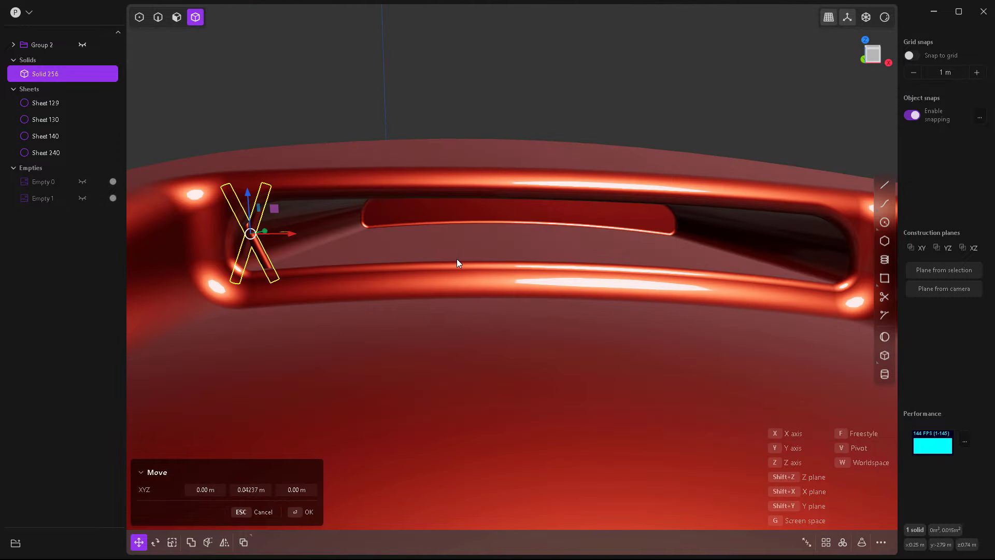
{"action": "key", "text": "1"}
{"action": "scroll", "coordinate": [436, 222], "scroll_direction": "down", "scroll_amount": 3}
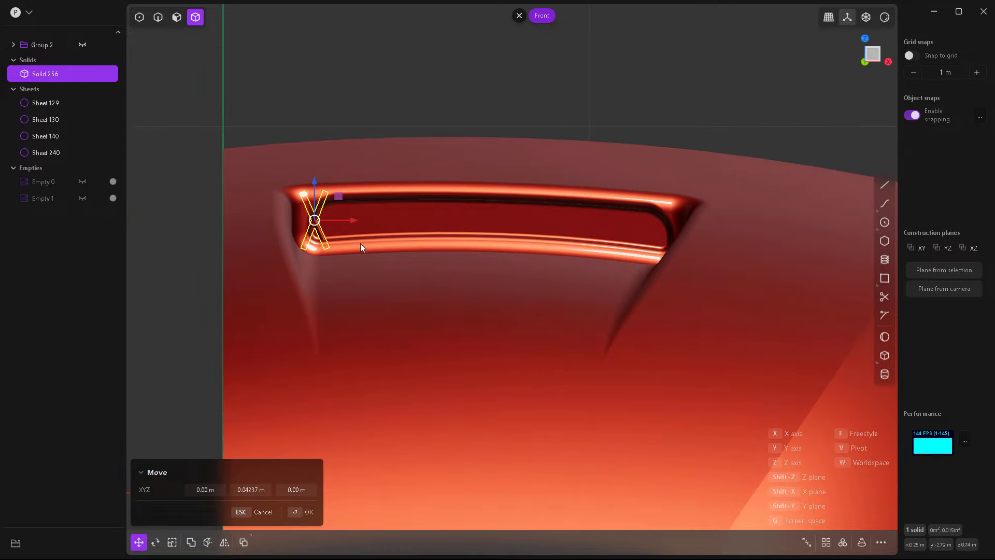
{"action": "scroll", "coordinate": [360, 241], "scroll_direction": "up", "scroll_amount": 4}
{"action": "left_click_drag", "start_coordinate": [314, 209], "coordinate": [322, 210]}
{"action": "left_click_drag", "start_coordinate": [288, 178], "coordinate": [289, 181]}
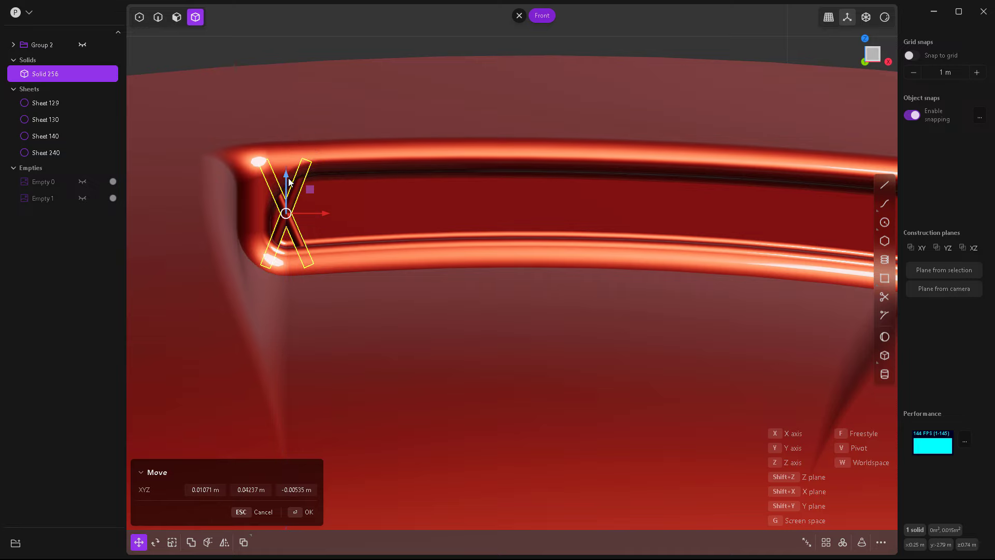
{"action": "scroll", "coordinate": [256, 205], "scroll_direction": "down", "scroll_amount": 4}
{"action": "key", "text": "Return"}
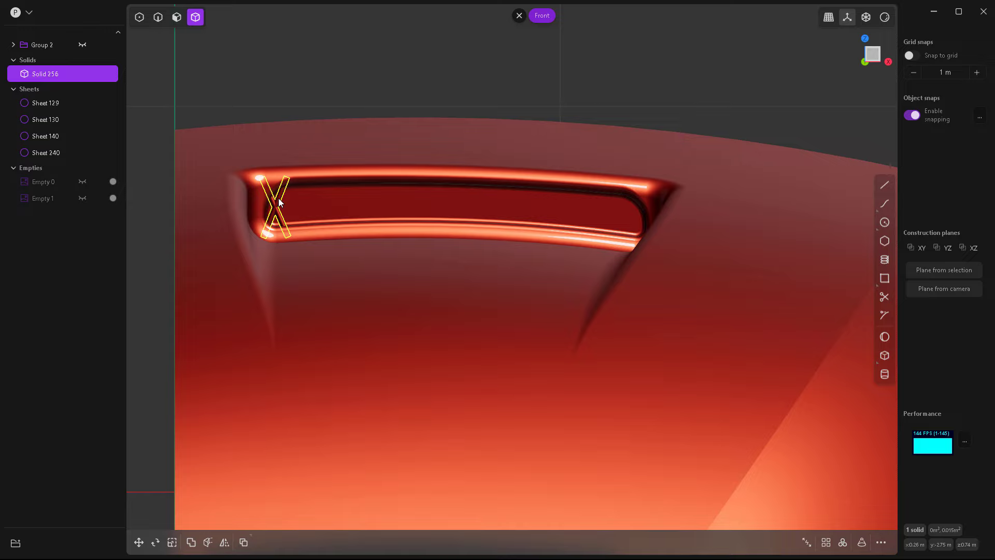
- Create a rectangular array of 32 X-shaped solids along the X axis over about 0.92 m, spanning the slot opening
{"action": "left_click", "coordinate": [826, 543]}
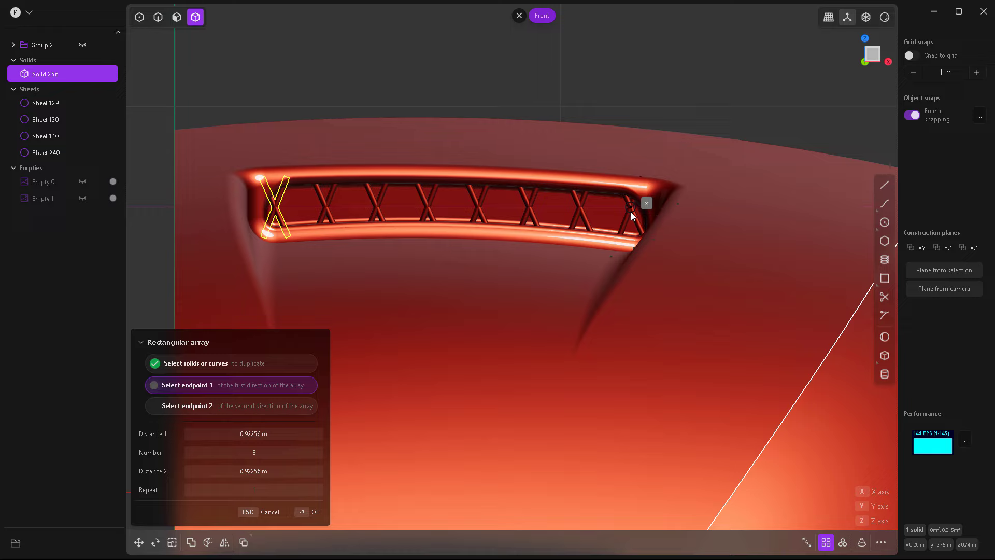
{"action": "left_click", "coordinate": [631, 212]}
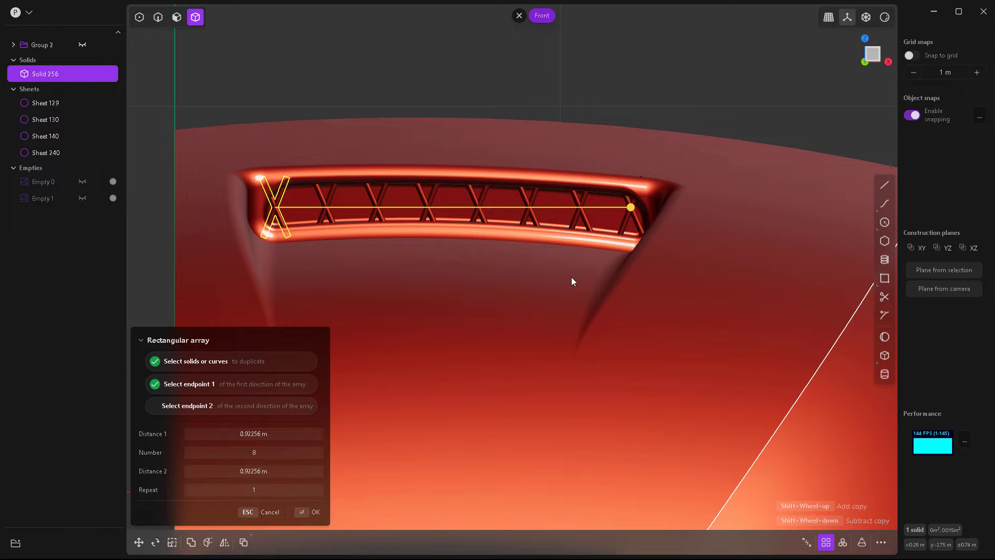
{"action": "scroll", "coordinate": [571, 277], "scroll_direction": "down", "scroll_amount": 1, "text": "shift"}
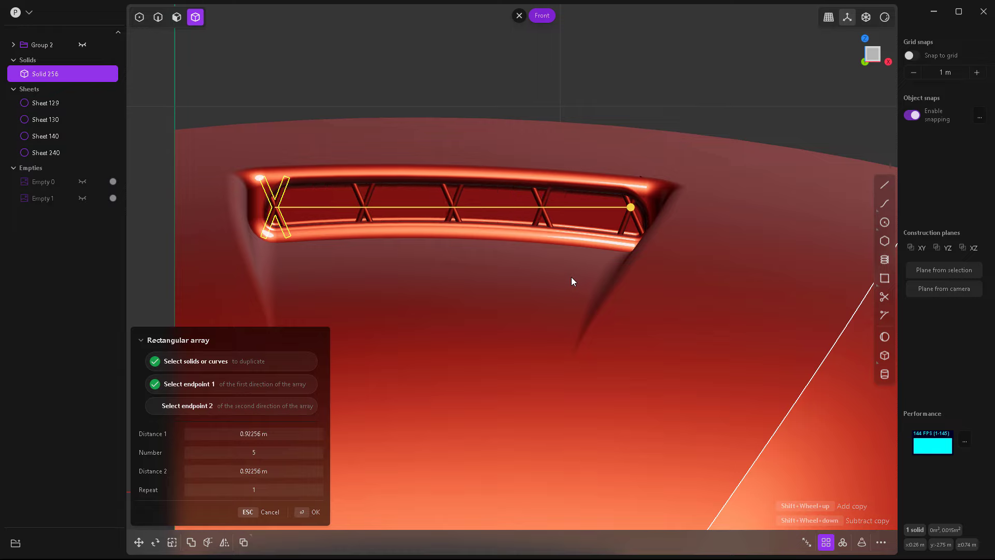
{"action": "scroll", "coordinate": [570, 283], "scroll_direction": "up", "scroll_amount": 20, "text": "shift"}
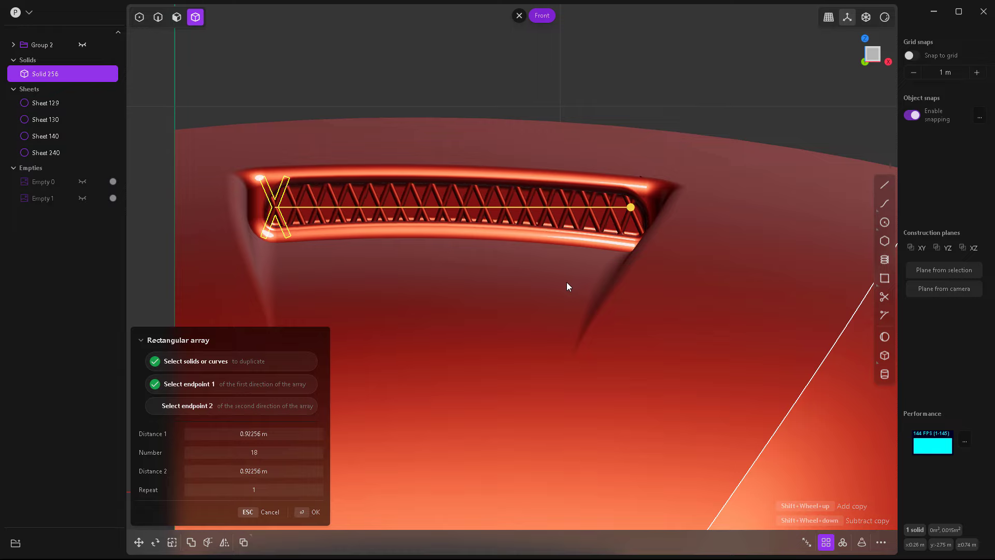
{"action": "scroll", "coordinate": [567, 283], "scroll_direction": "up", "scroll_amount": 7, "text": "shift"}
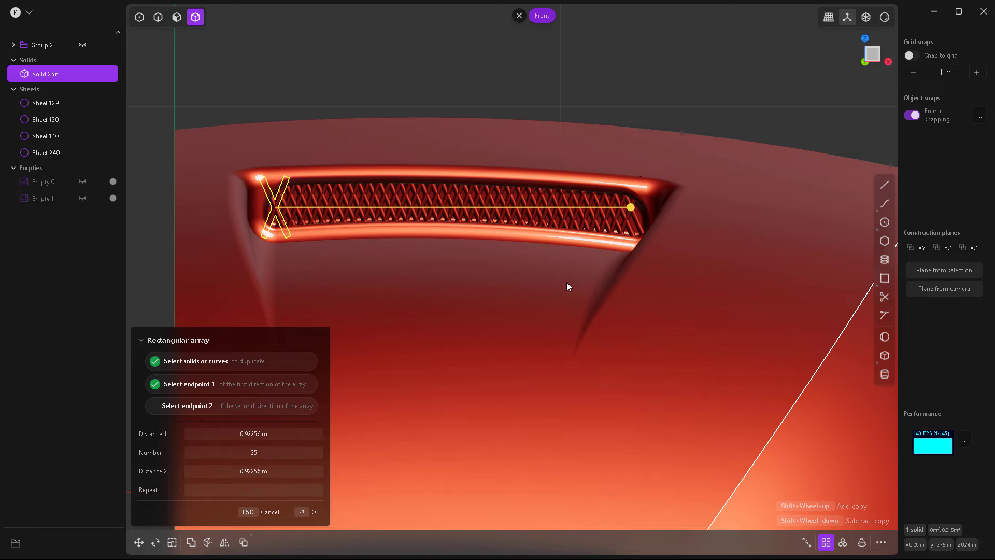
{"action": "scroll", "coordinate": [565, 282], "scroll_direction": "down", "scroll_amount": 3, "text": "shift"}
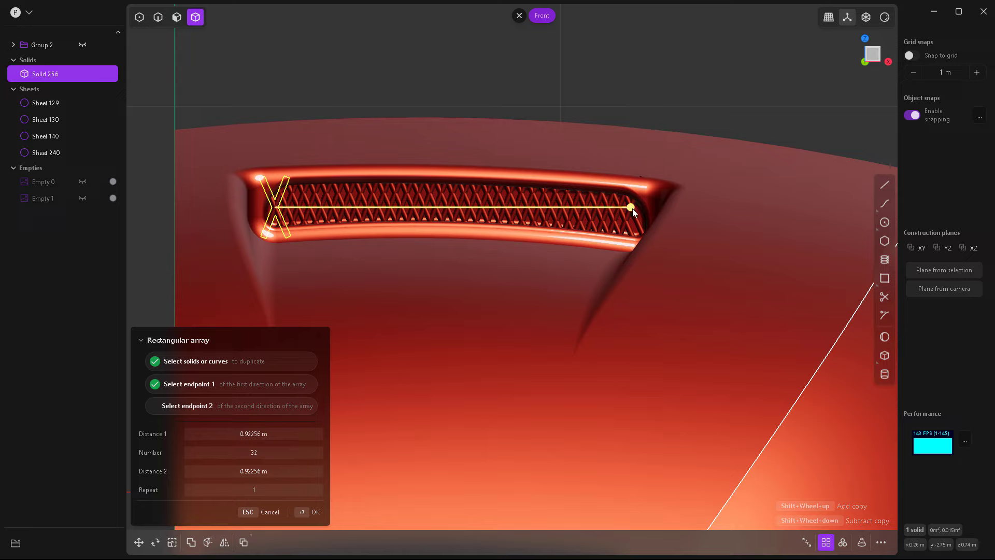
{"action": "left_click", "coordinate": [315, 512]}
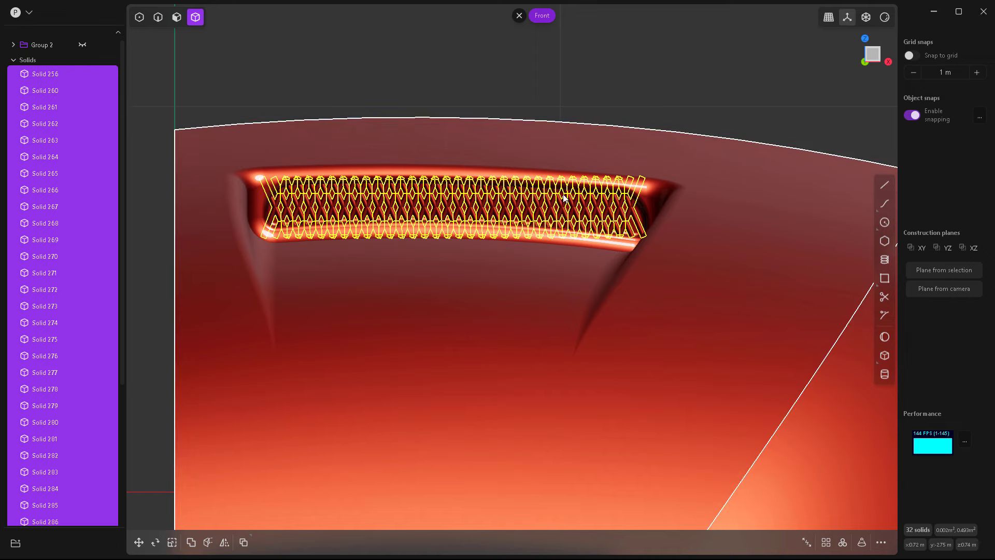
- Group all the arrayed grille solids and toggle the group's visibility off and back on
{"action": "key", "text": "ctrl+g"}
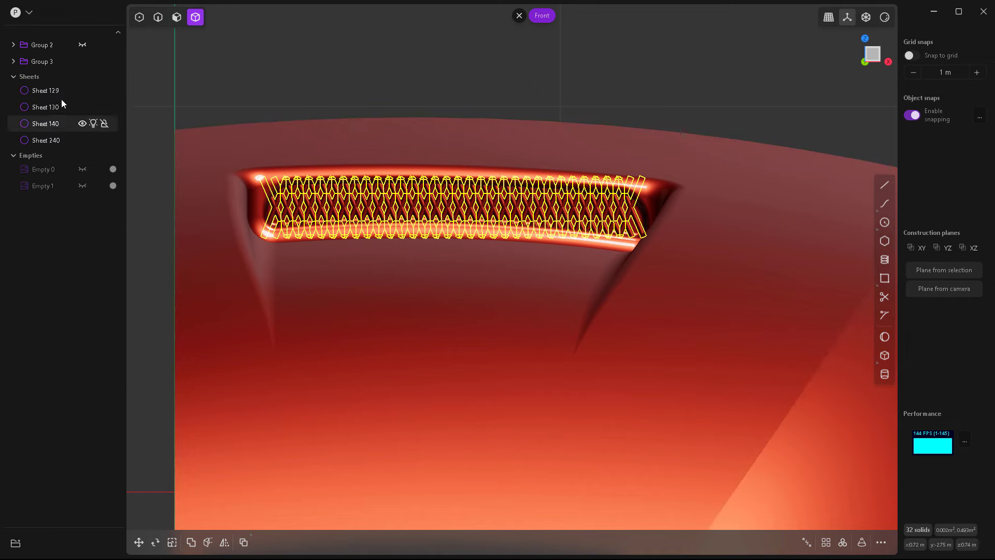
{"action": "left_click", "coordinate": [80, 61]}
{"action": "left_click", "coordinate": [81, 61]}
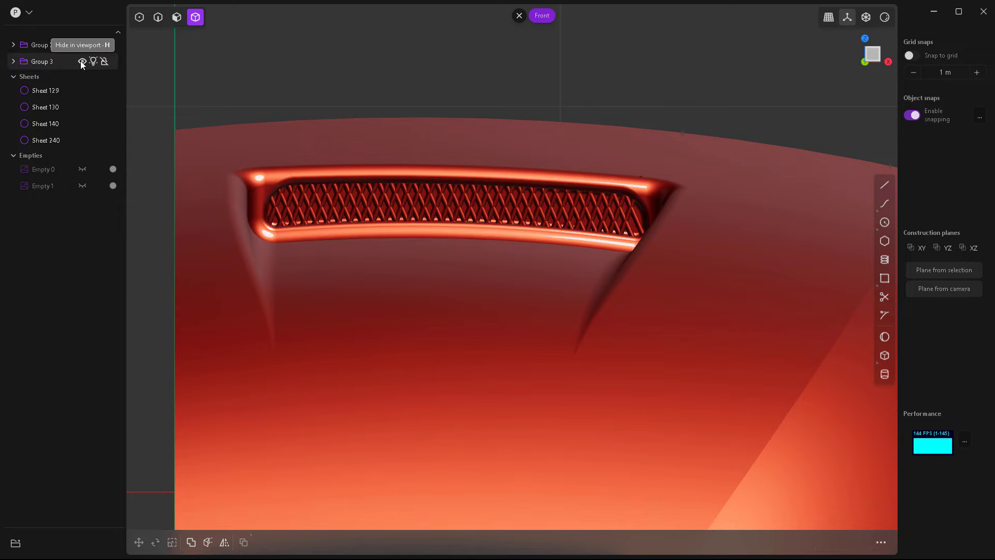
{"action": "left_click", "coordinate": [81, 61]}
{"action": "left_click", "coordinate": [80, 61]}
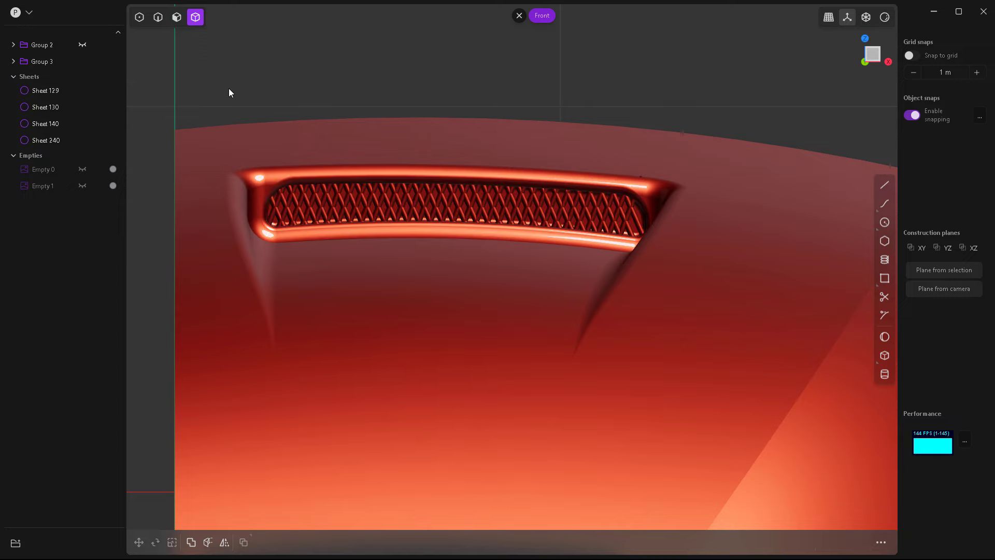
- Examine the vent and body surface from several angles without the side panels, trying the horizontal-stripe matcap and returning to the red one
{"action": "key", "text": "Tab"}
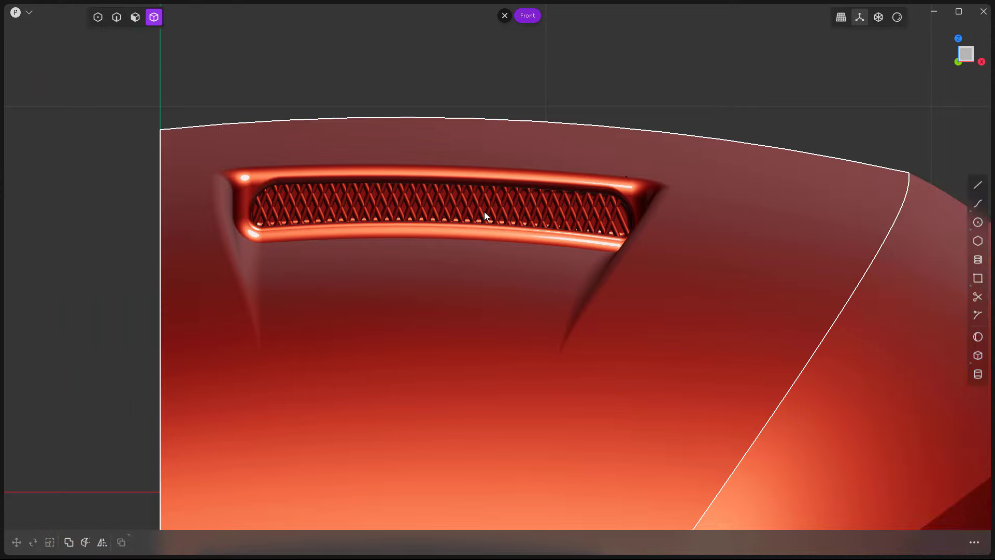
{"action": "scroll", "coordinate": [466, 204], "scroll_direction": "down", "scroll_amount": 2}
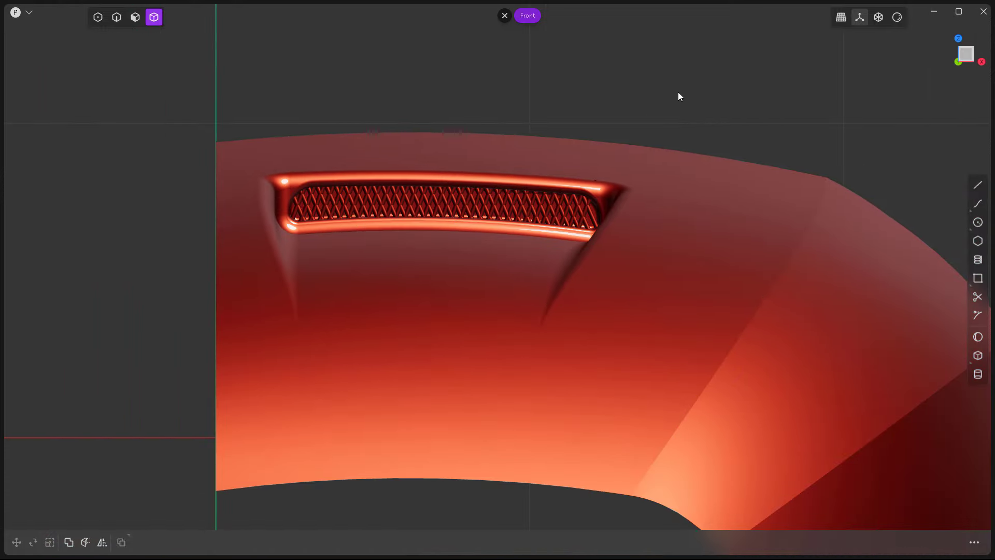
{"action": "middle_click_drag", "start_coordinate": [679, 96], "coordinate": [477, 242]}
{"action": "scroll", "coordinate": [474, 237], "scroll_direction": "down", "scroll_amount": 2}
{"action": "left_click", "coordinate": [878, 17]}
{"action": "left_click", "coordinate": [893, 65]}
{"action": "left_click", "coordinate": [856, 62]}
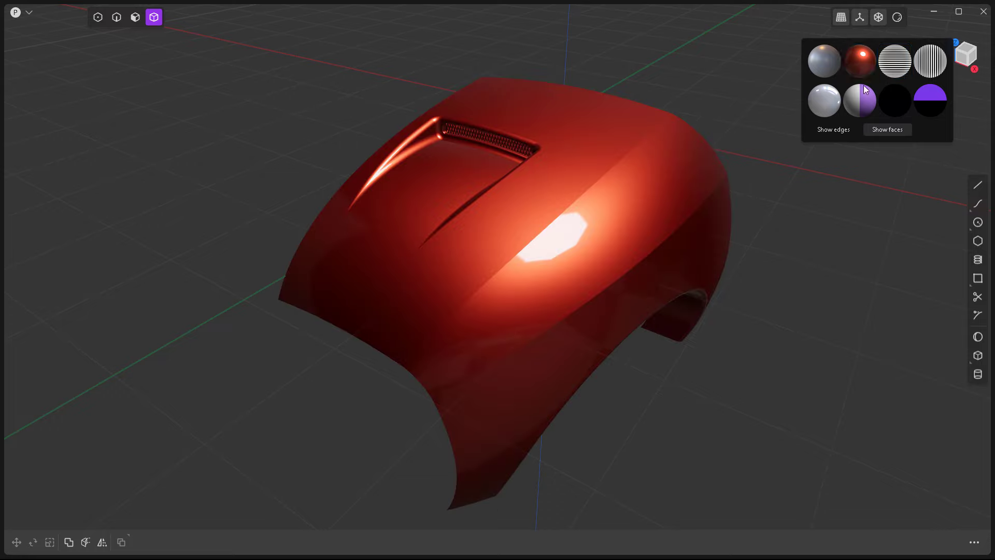
{"action": "middle_click_drag", "start_coordinate": [776, 341], "coordinate": [727, 307]}
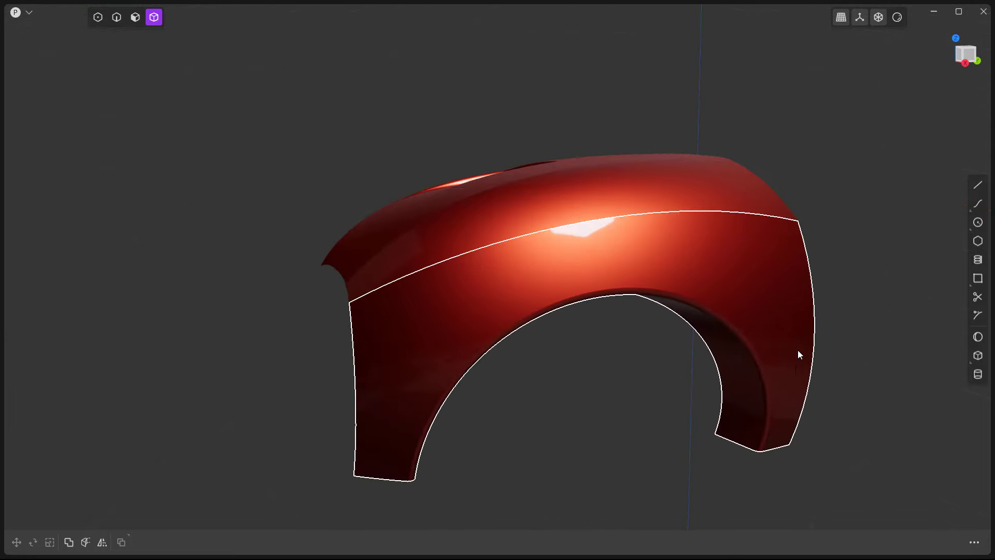
{"action": "middle_click_drag", "start_coordinate": [553, 360], "coordinate": [612, 397]}
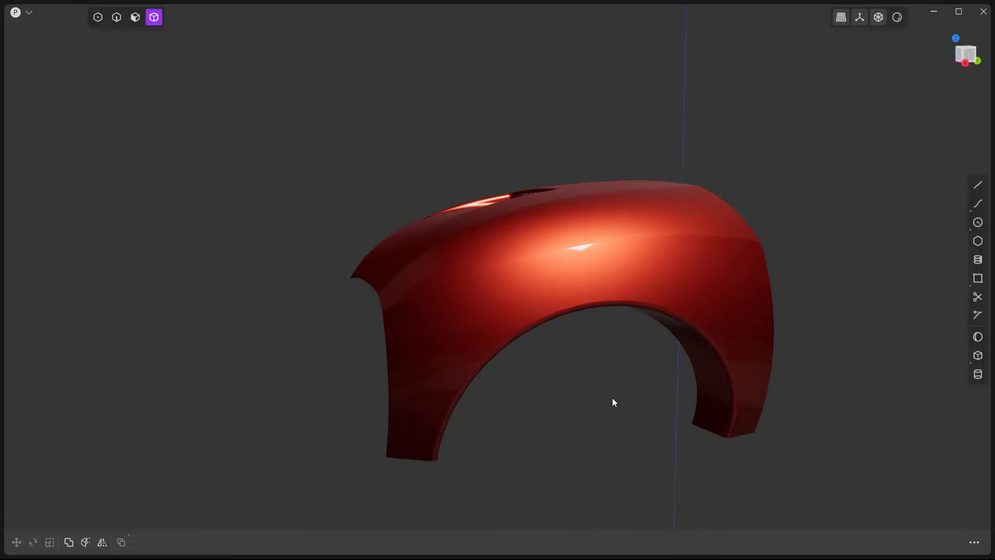
- In the Right view, draw a three-point curve on the fender following the wheel arch on the side nearest the straight vertical edge
{"action": "key", "text": "KP_3"}
{"action": "scroll", "coordinate": [524, 360], "scroll_direction": "down", "scroll_amount": 3}
{"action": "scroll", "coordinate": [663, 347], "scroll_direction": "up", "scroll_amount": 8}
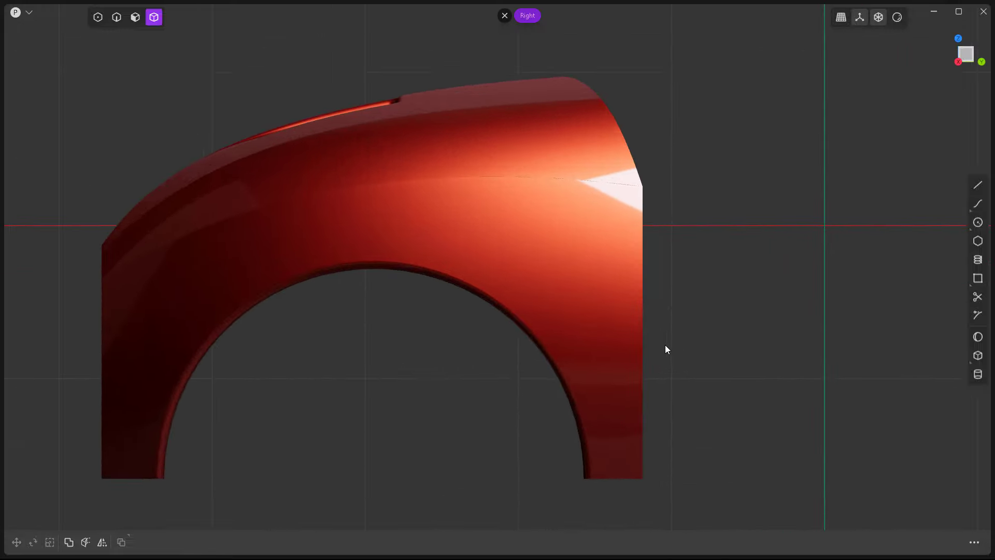
{"action": "scroll", "coordinate": [652, 347], "scroll_direction": "down", "scroll_amount": 2}
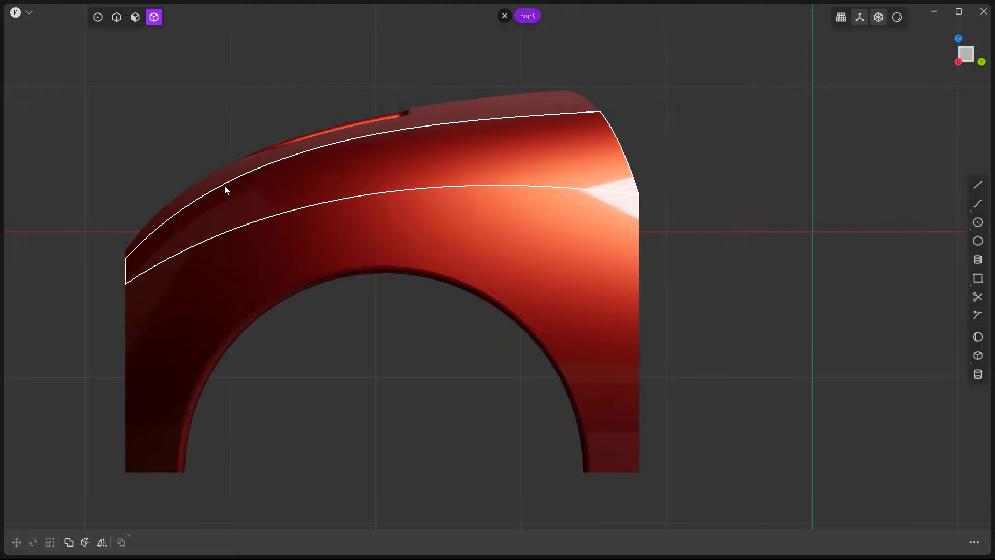
{"action": "scroll", "coordinate": [640, 400], "scroll_direction": "up", "scroll_amount": 3}
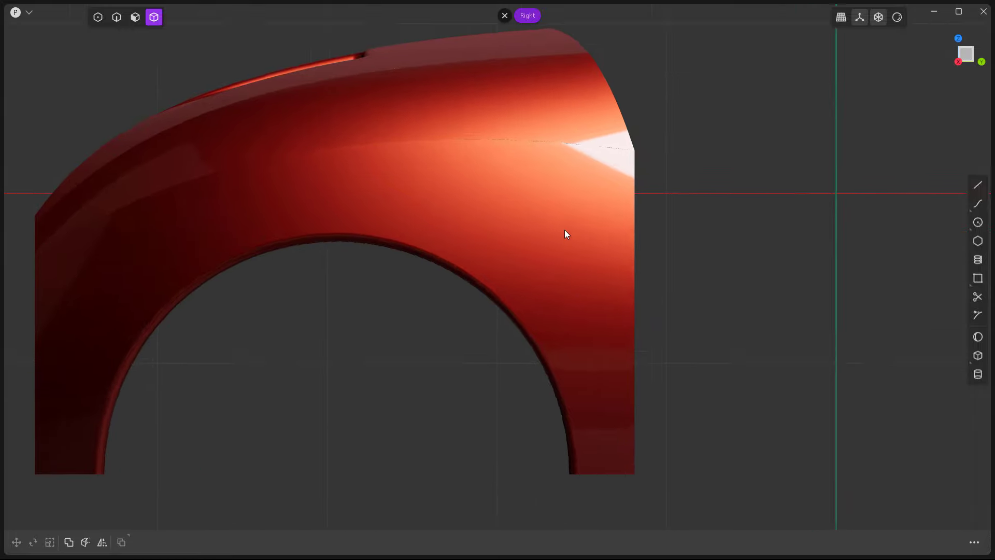
{"action": "scroll", "coordinate": [641, 350], "scroll_direction": "up", "scroll_amount": 2}
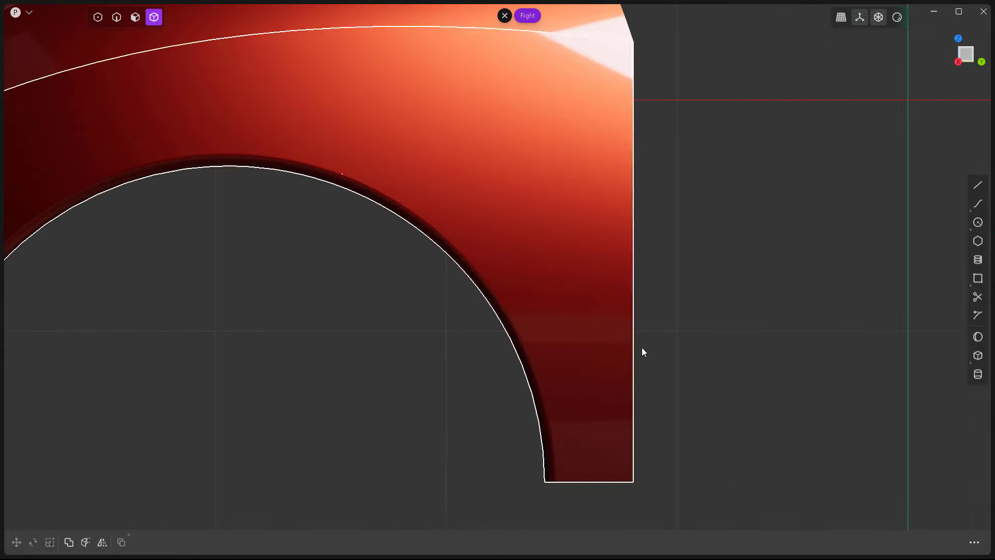
{"action": "left_click", "coordinate": [977, 204]}
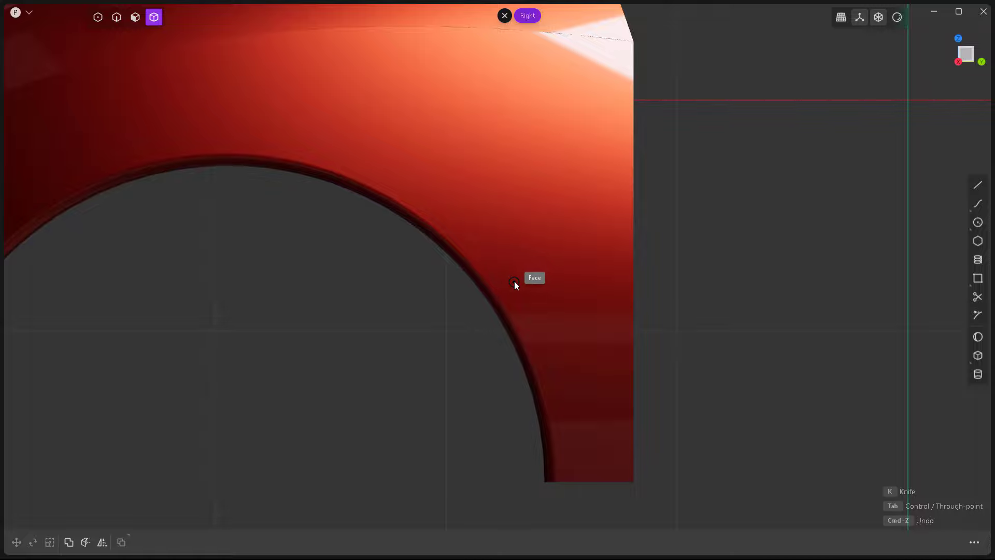
{"action": "left_click", "coordinate": [501, 253]}
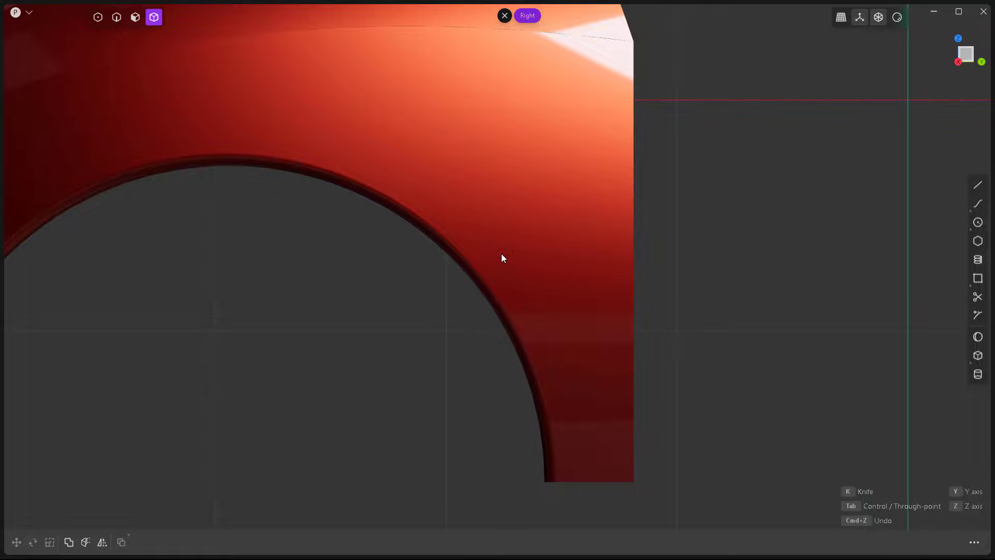
{"action": "left_click", "coordinate": [552, 343]}
{"action": "left_click", "coordinate": [574, 438]}
- Move the new curve slightly along Y toward the wheel arch
{"action": "key", "text": "g"}
{"action": "left_click_drag", "start_coordinate": [577, 346], "coordinate": [572, 345]}
{"action": "key", "text": "Return"}
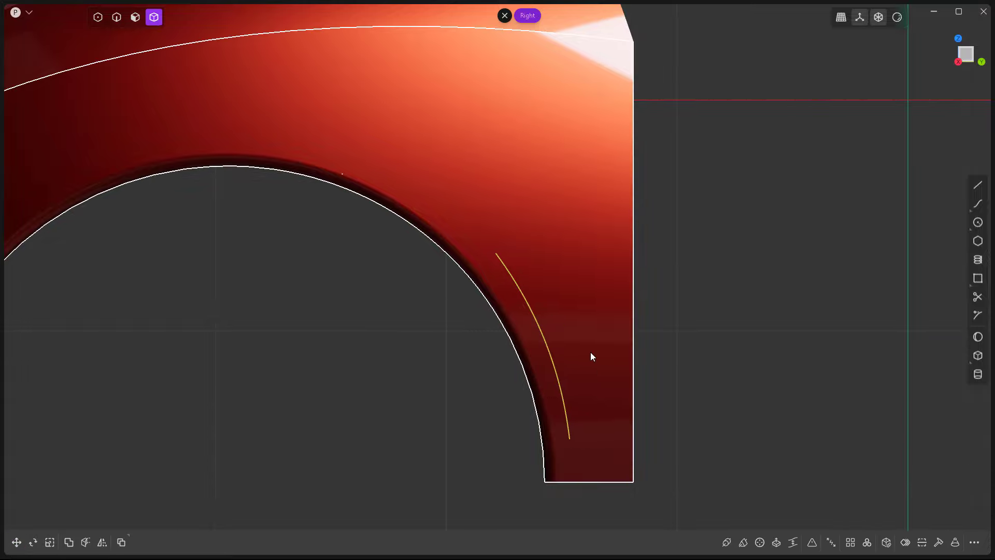
- Draw a straight vertical line near the fender's vertical edge, starting above the arc and ending level with the arc's lower end
{"action": "left_click", "coordinate": [977, 204]}
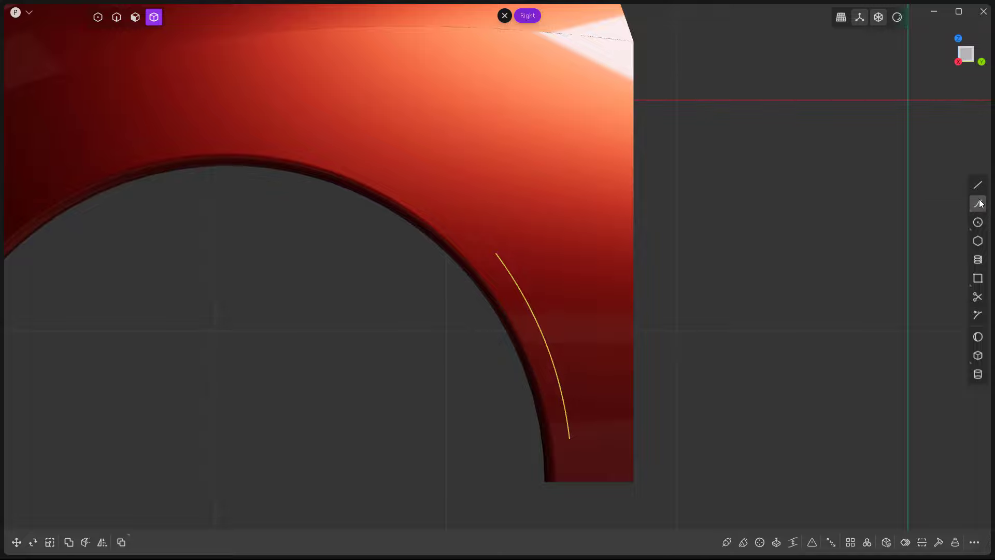
{"action": "left_click", "coordinate": [603, 218]}
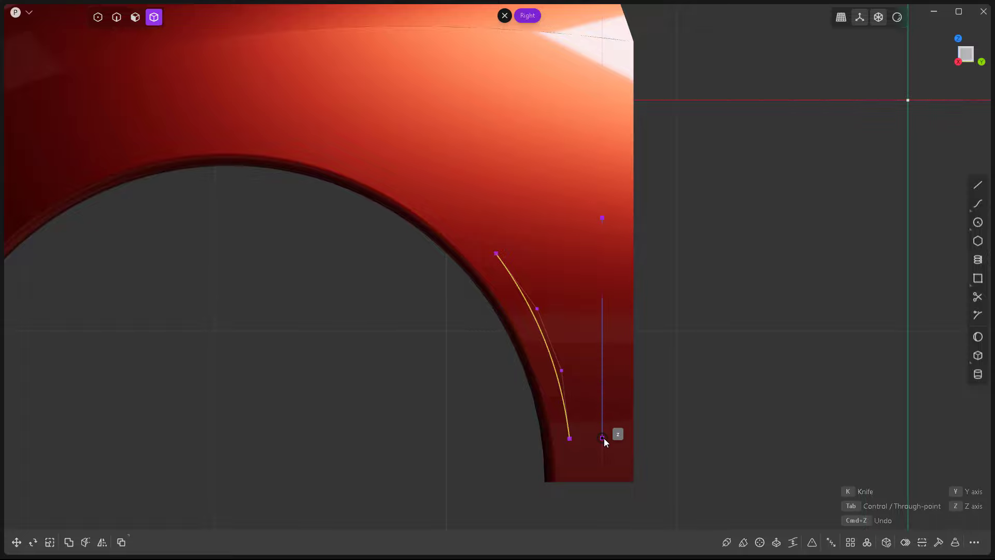
{"action": "left_click", "coordinate": [605, 437]}
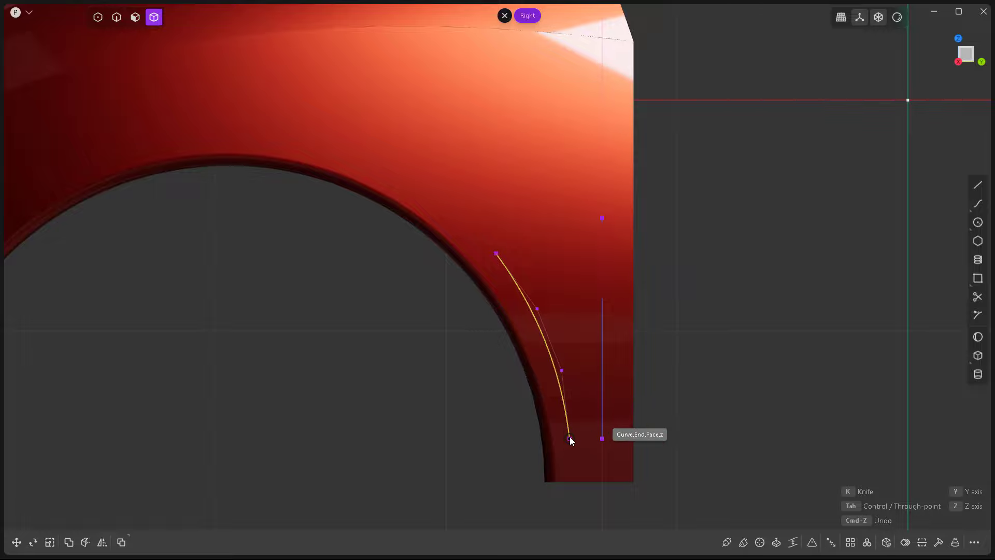
{"action": "left_click", "coordinate": [569, 436]}
{"action": "key", "text": "Return"}
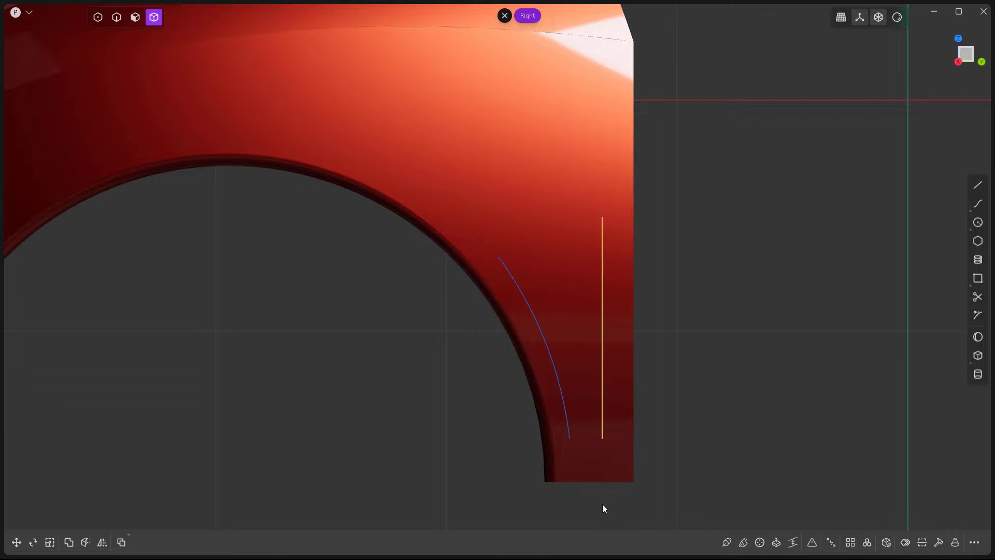
- Move the straight vertical line about 0.034 m along Y toward the fender's vertical edge
{"action": "key", "text": "g"}
{"action": "left_click_drag", "start_coordinate": [642, 329], "coordinate": [650, 329]}
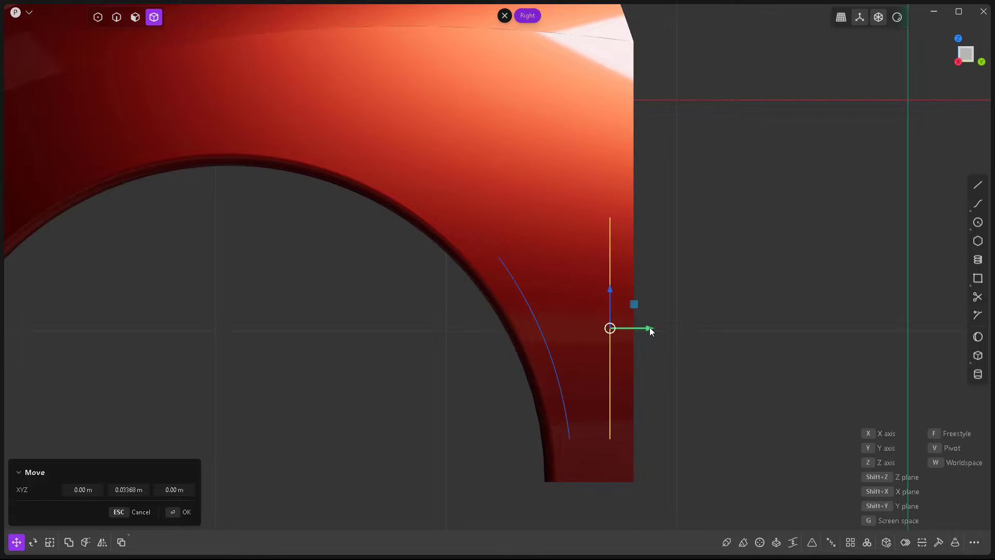
{"action": "right_click", "coordinate": [666, 356]}
- Bridge the upper endpoints of the arc and the vertical line with a curve using G2 curvature at both ends
{"action": "left_click", "coordinate": [499, 261]}
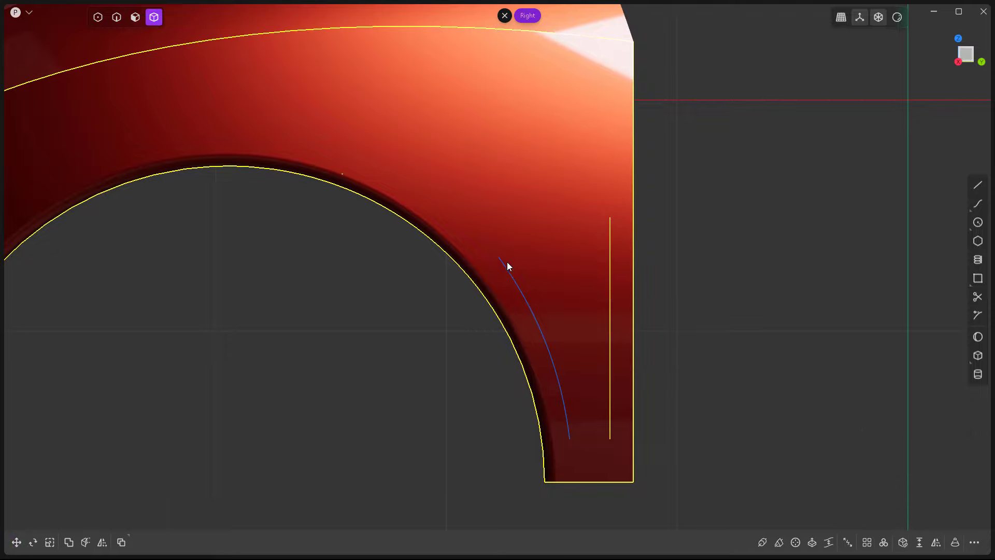
{"action": "key", "text": "1"}
{"action": "left_click", "coordinate": [496, 254]}
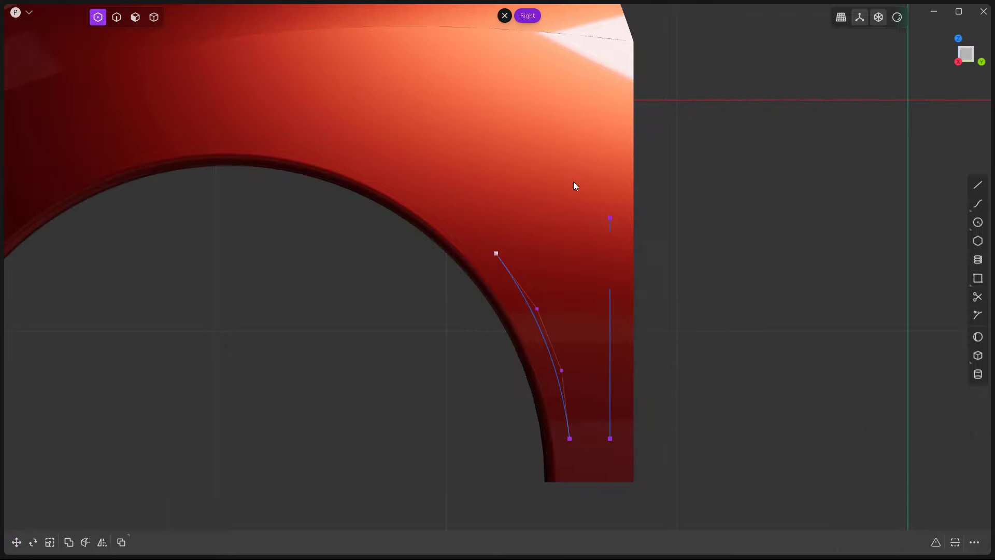
{"action": "left_click", "coordinate": [610, 218], "text": "shift"}
{"action": "key", "text": "b"}
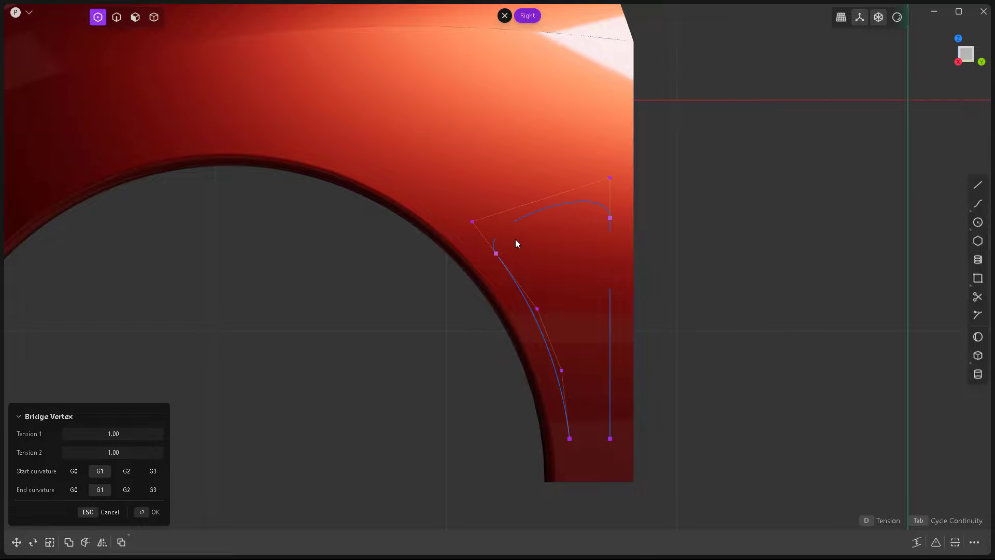
{"action": "key", "text": "Tab"}
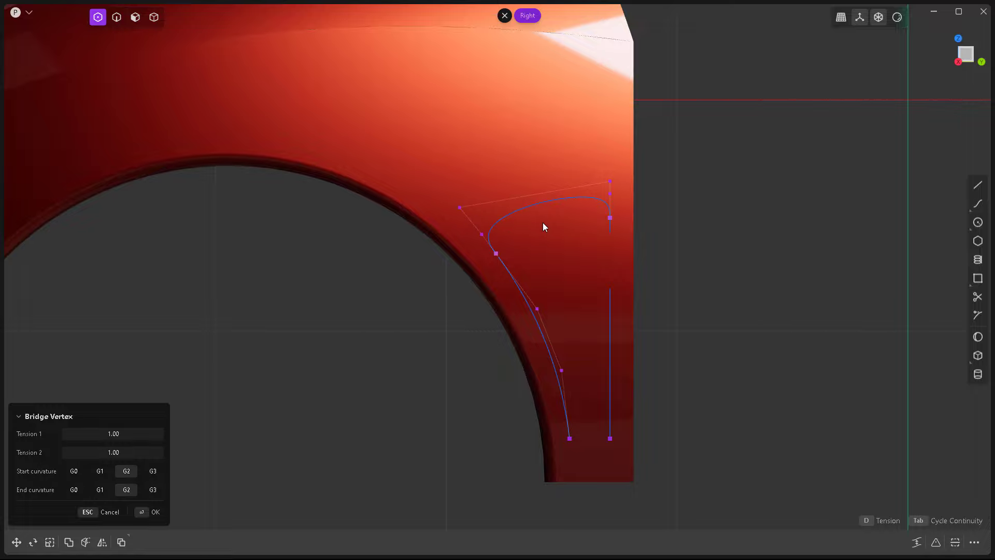
{"action": "key", "text": "Return"}
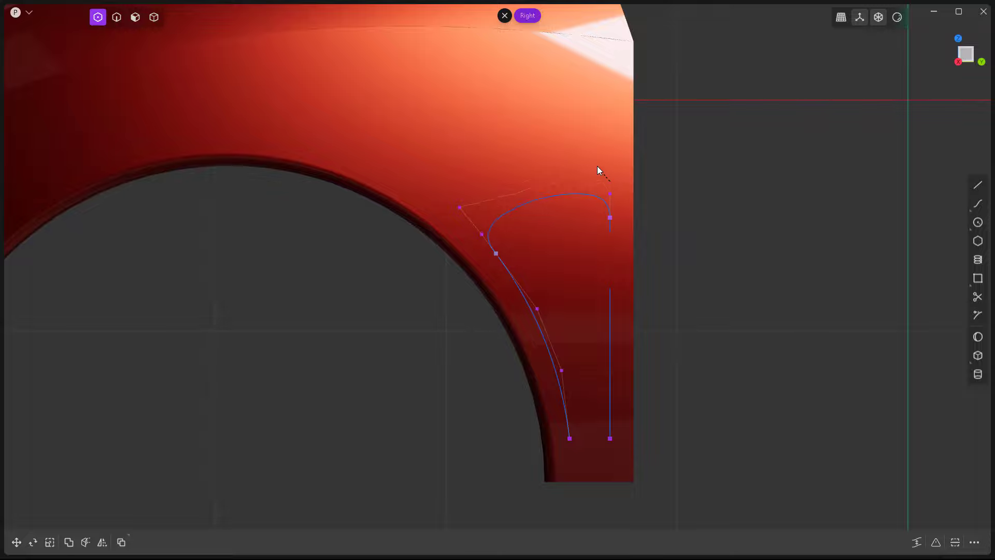
- Pull the upper bridge curve's control points upward to form a taller, rounded top for the vent outline
{"action": "left_click_drag", "start_coordinate": [544, 140], "coordinate": [466, 72]}
{"action": "left_click_drag", "start_coordinate": [465, 70], "coordinate": [428, 31]}
{"action": "scroll", "coordinate": [565, 404], "scroll_direction": "down", "scroll_amount": 2}
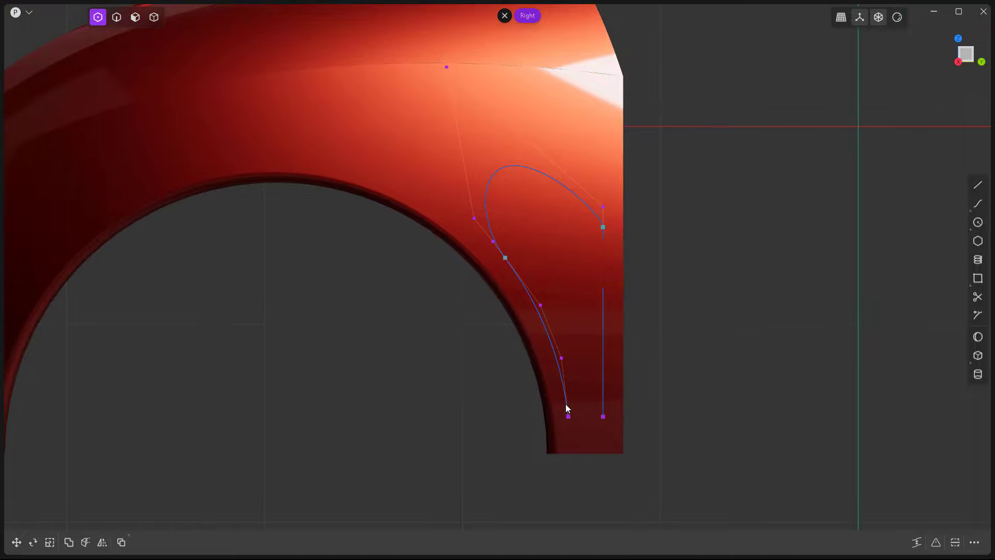
- Bridge the lower endpoints of the arc and line with G1 curvature and pull its control points down into a deeper rounded end
{"action": "left_click_drag", "start_coordinate": [568, 407], "coordinate": [613, 438]}
{"action": "key", "text": "b"}
{"action": "scroll", "coordinate": [597, 434], "scroll_direction": "up", "scroll_amount": 2}
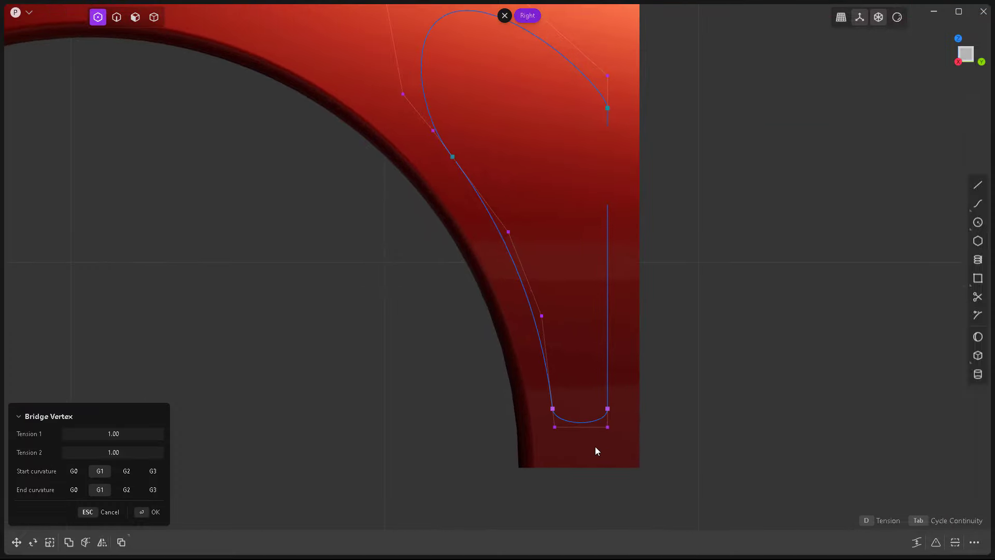
{"action": "key", "text": "Return"}
{"action": "left_click_drag", "start_coordinate": [556, 427], "coordinate": [563, 456]}
{"action": "left_click_drag", "start_coordinate": [608, 428], "coordinate": [602, 462]}
{"action": "key", "text": "2"}
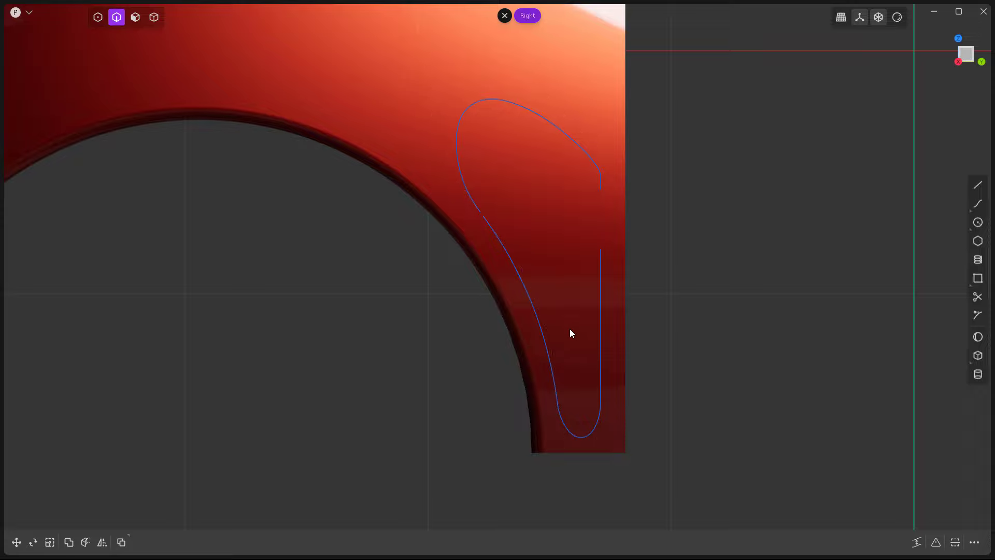
- Join the arc, the vertical line and both bridge curves into one closed vent outline
{"action": "scroll", "coordinate": [570, 332], "scroll_direction": "down", "scroll_amount": 2}
{"action": "left_click", "coordinate": [574, 188]}
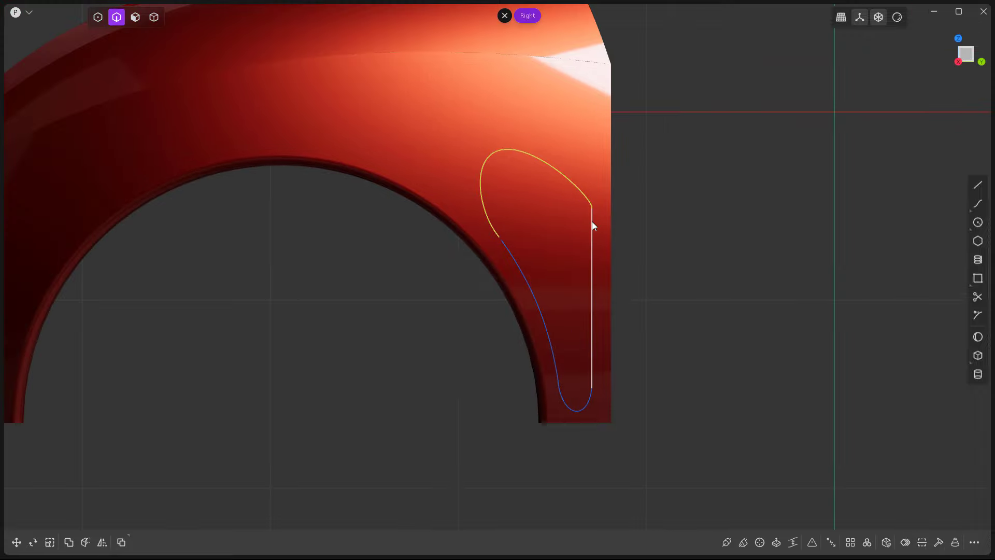
{"action": "left_click", "coordinate": [592, 222]}
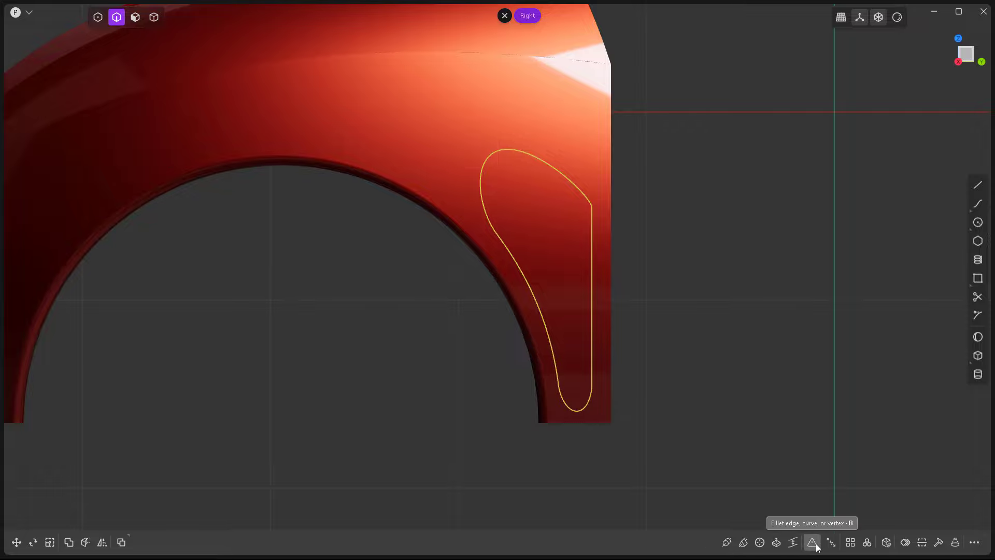
{"action": "key", "text": "j"}
{"action": "left_click", "coordinate": [589, 289]}
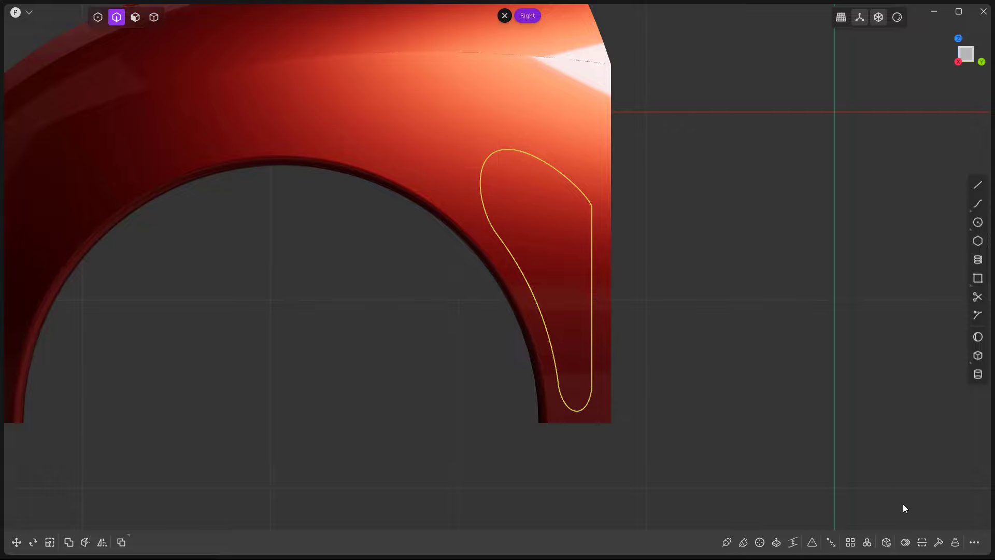
- Rebuild the closed vent outline by number of points, using 18 points
{"action": "left_click", "coordinate": [945, 543]}
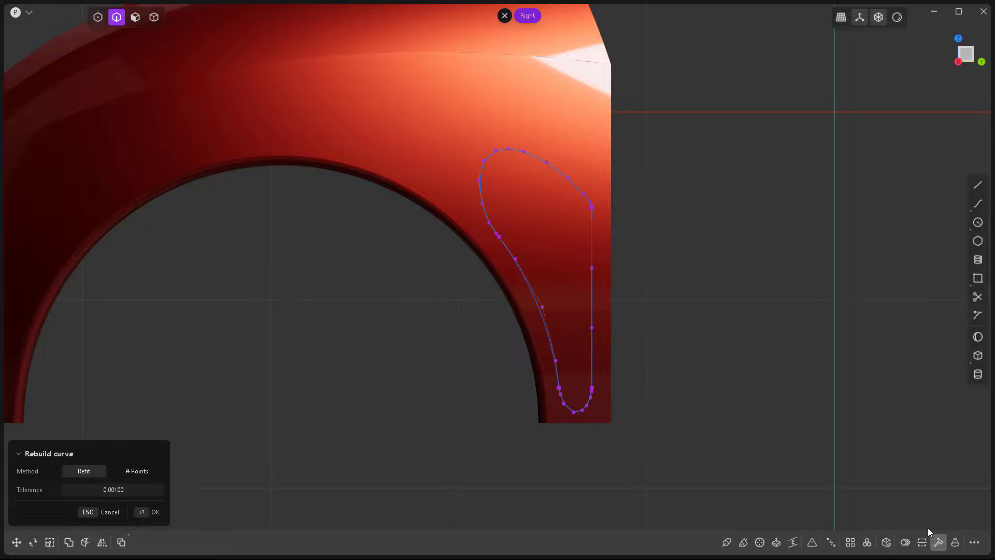
{"action": "left_click", "coordinate": [145, 473]}
{"action": "left_click_drag", "start_coordinate": [117, 491], "coordinate": [152, 491]}
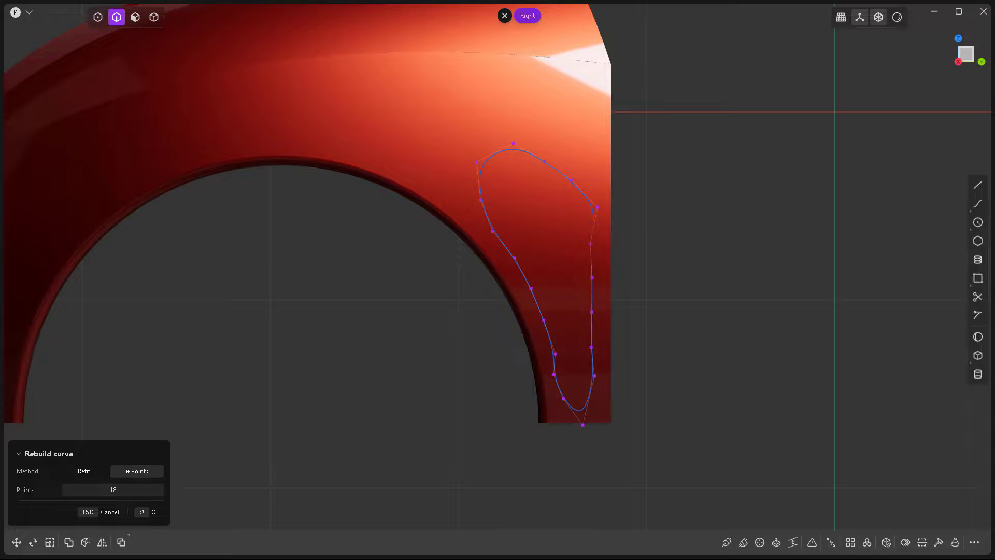
{"action": "left_click", "coordinate": [160, 512]}
- Reshape the outline's upper end by moving its corner control point inward from the fender edge and adjusting the topmost control points
{"action": "scroll", "coordinate": [592, 210], "scroll_direction": "up", "scroll_amount": 2}
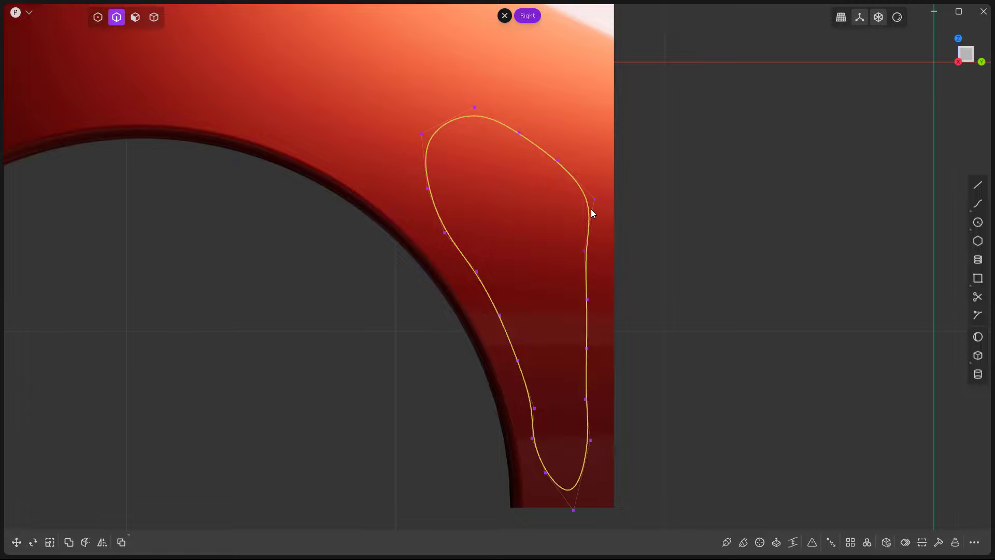
{"action": "key", "text": "1"}
{"action": "left_click_drag", "start_coordinate": [595, 198], "coordinate": [580, 194]}
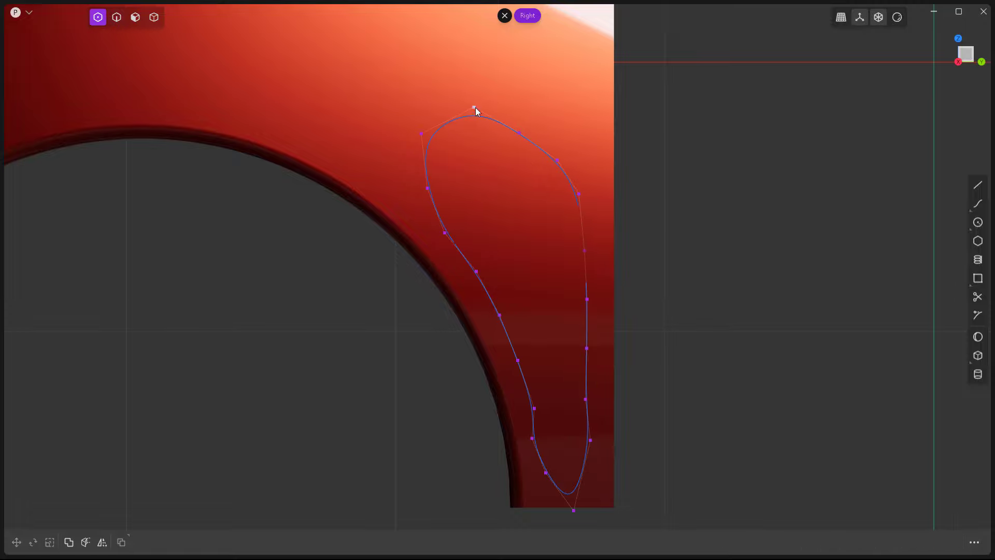
{"action": "left_click_drag", "start_coordinate": [468, 106], "coordinate": [415, 133]}
- Round the outline's lower tip by raising its lowest control point and adjusting the neighbouring control points
{"action": "scroll", "coordinate": [548, 430], "scroll_direction": "down", "scroll_amount": 2}
{"action": "scroll", "coordinate": [546, 449], "scroll_direction": "up", "scroll_amount": 4}
{"action": "left_click_drag", "start_coordinate": [495, 305], "coordinate": [491, 302]}
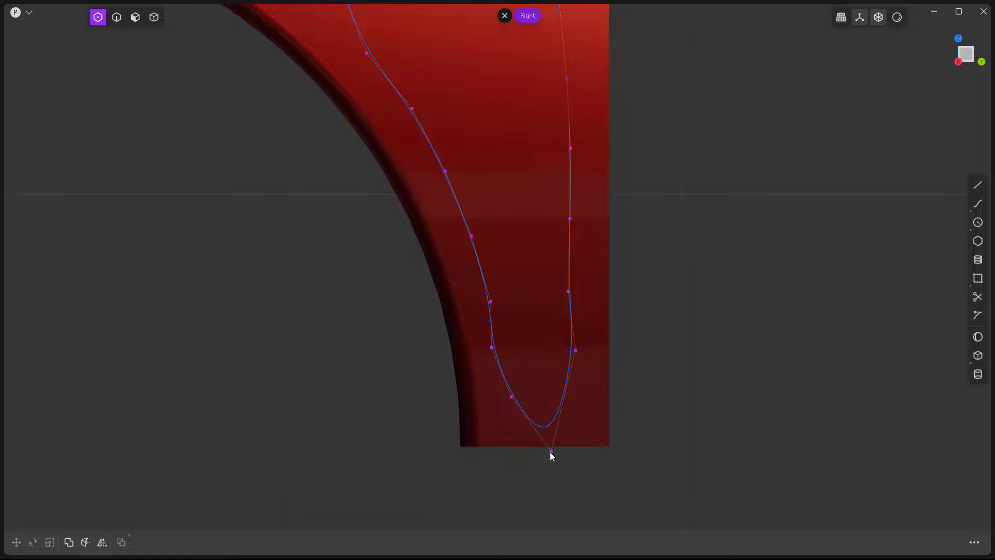
{"action": "left_click_drag", "start_coordinate": [551, 452], "coordinate": [555, 396]}
{"action": "scroll", "coordinate": [534, 363], "scroll_direction": "down", "scroll_amount": 1}
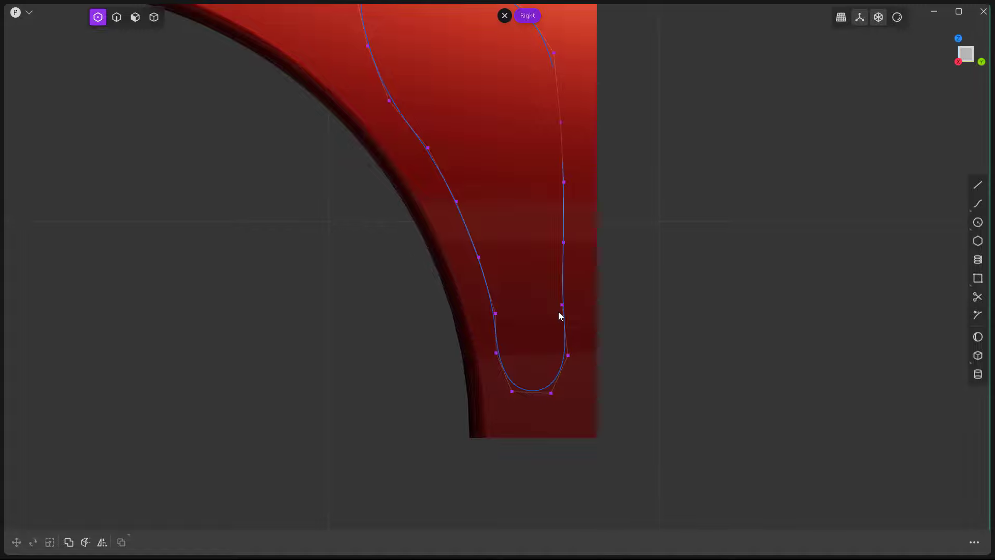
{"action": "scroll", "coordinate": [566, 305], "scroll_direction": "down", "scroll_amount": 2}
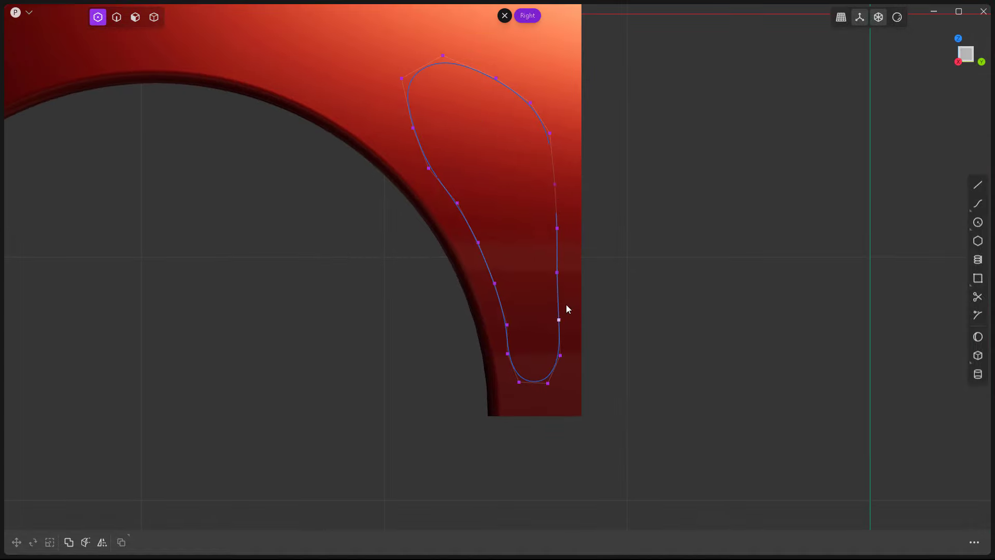
{"action": "scroll", "coordinate": [559, 135], "scroll_direction": "up", "scroll_amount": 2}
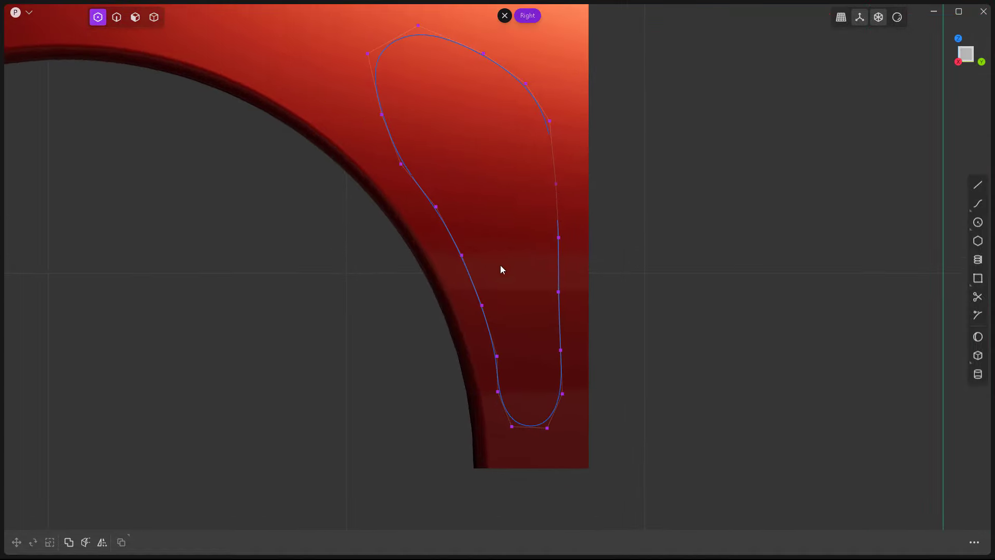
- Move the control point midway along the wheel-arch side of the outline by about -0.0055 m in Y and -0.0091 m in Z
{"action": "key", "text": "2"}
{"action": "scroll", "coordinate": [518, 319], "scroll_direction": "down", "scroll_amount": 3}
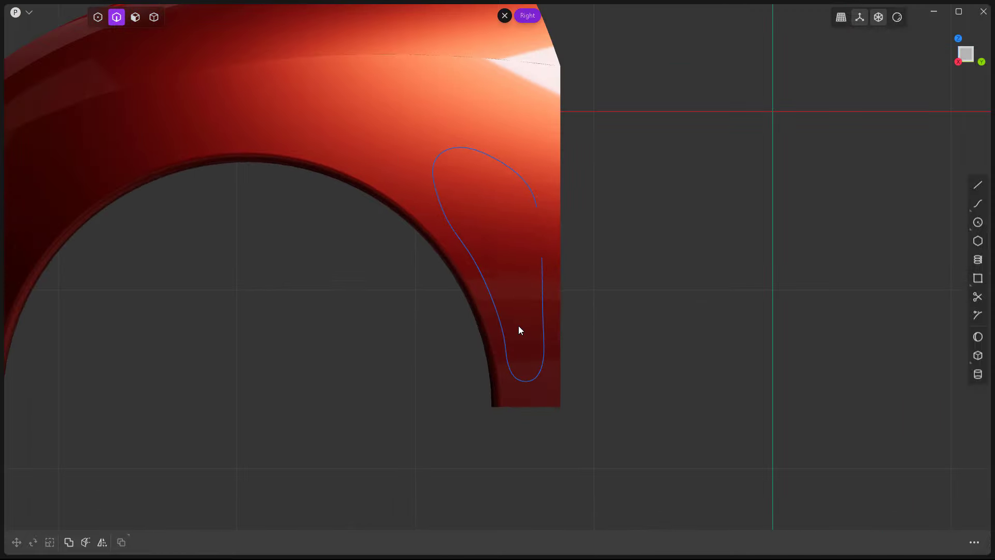
{"action": "scroll", "coordinate": [501, 298], "scroll_direction": "up", "scroll_amount": 3}
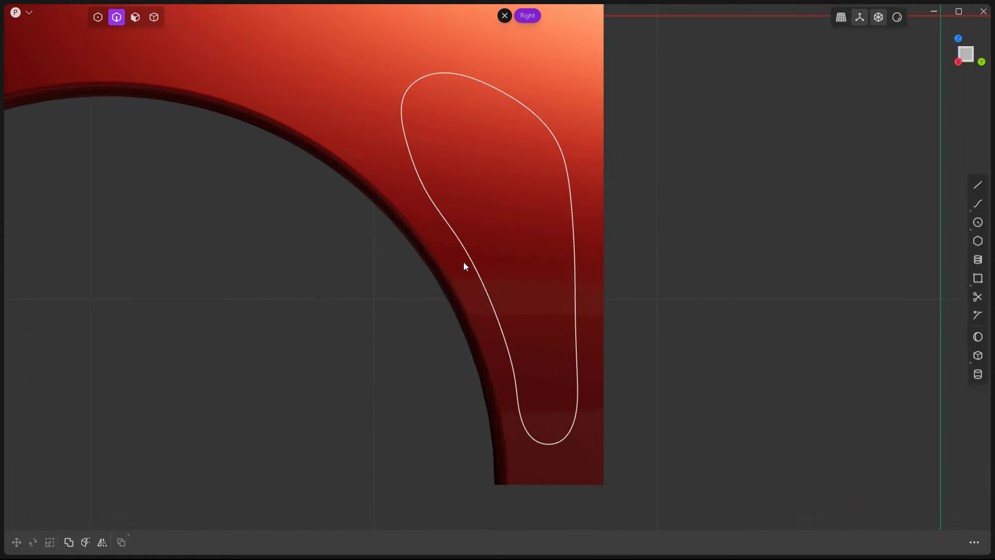
{"action": "key", "text": "1"}
{"action": "left_click", "coordinate": [459, 236]}
{"action": "key", "text": "g"}
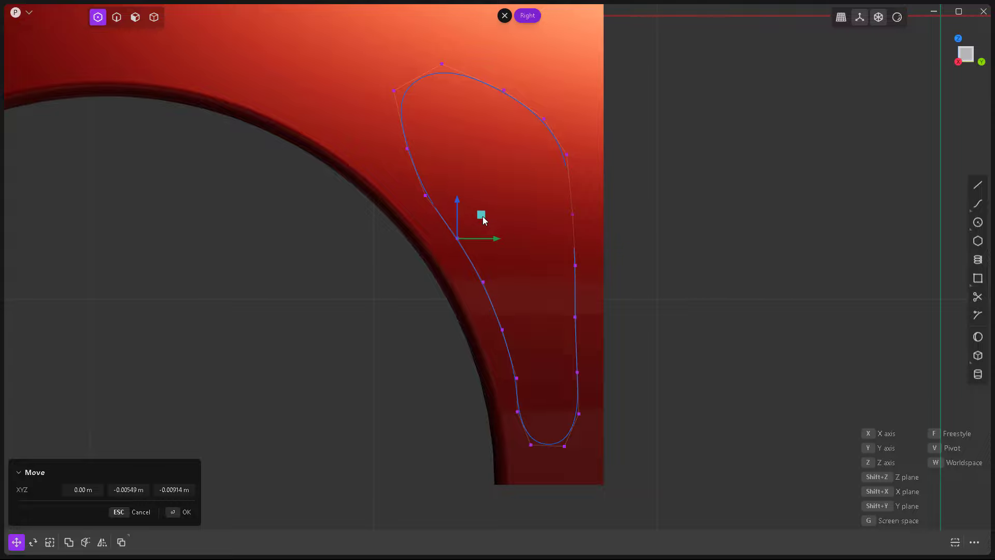
{"action": "right_click", "coordinate": [480, 279]}
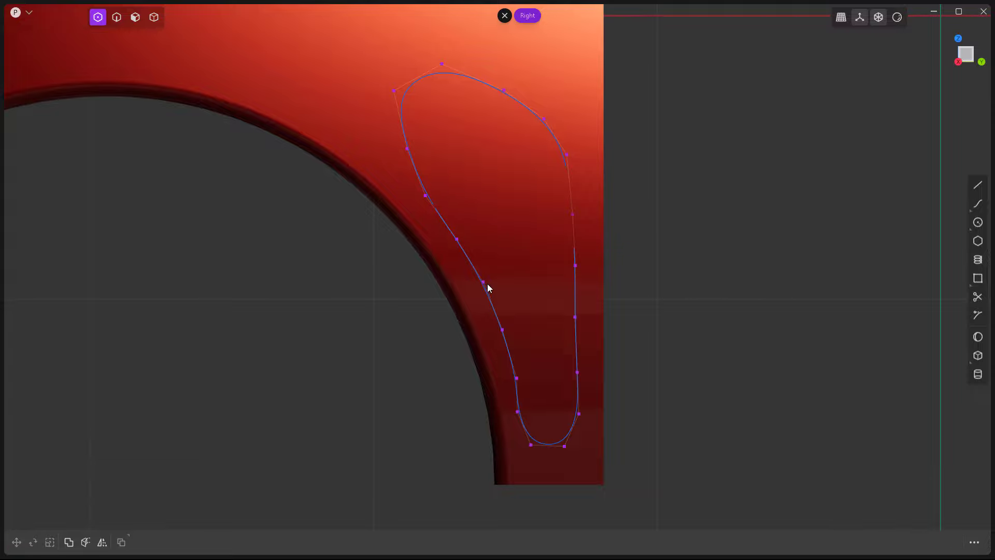
{"action": "key", "text": "2"}
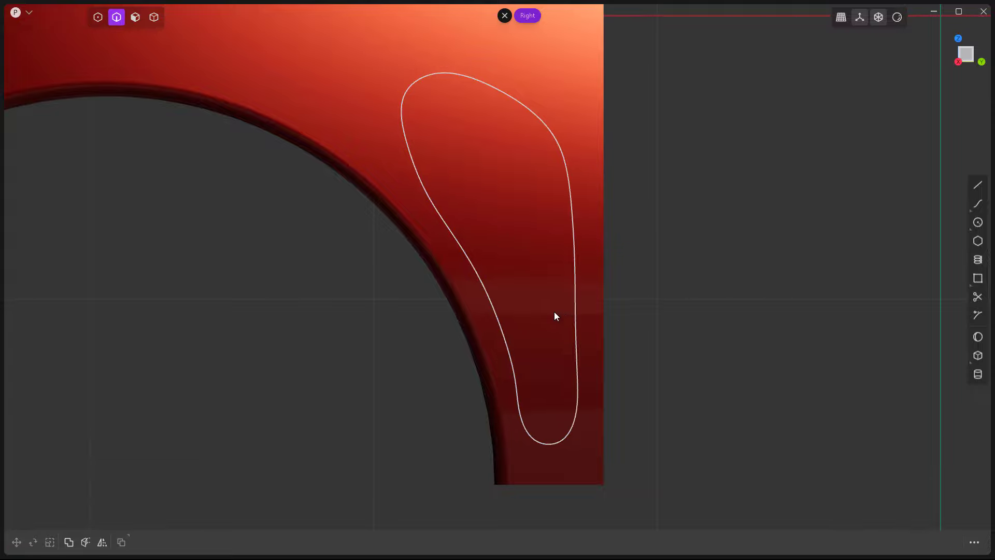
- Examine the vent outline's shape and placement on the fender in the Right view and in perspective
{"action": "scroll", "coordinate": [536, 396], "scroll_direction": "down", "scroll_amount": 2}
{"action": "scroll", "coordinate": [536, 395], "scroll_direction": "down", "scroll_amount": 4}
{"action": "scroll", "coordinate": [546, 429], "scroll_direction": "up", "scroll_amount": 3}
{"action": "scroll", "coordinate": [542, 414], "scroll_direction": "down", "scroll_amount": 4}
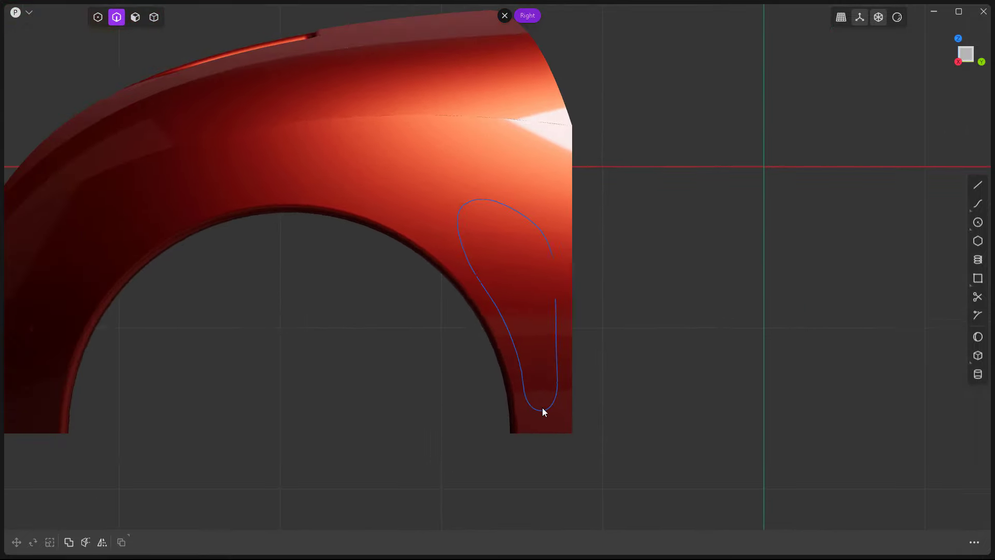
{"action": "scroll", "coordinate": [541, 406], "scroll_direction": "down", "scroll_amount": 2}
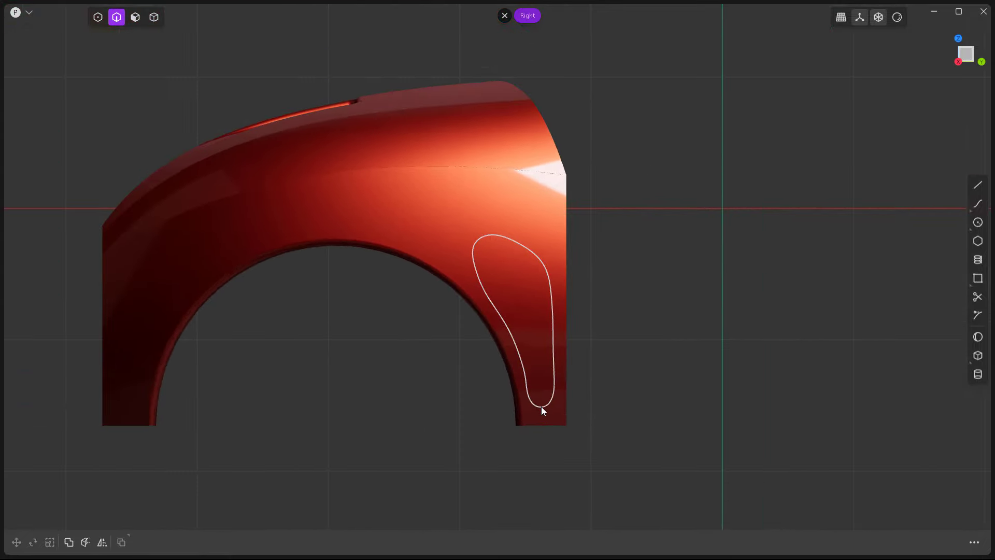
{"action": "scroll", "coordinate": [542, 410], "scroll_direction": "up", "scroll_amount": 3}
{"action": "scroll", "coordinate": [544, 378], "scroll_direction": "up", "scroll_amount": 2}
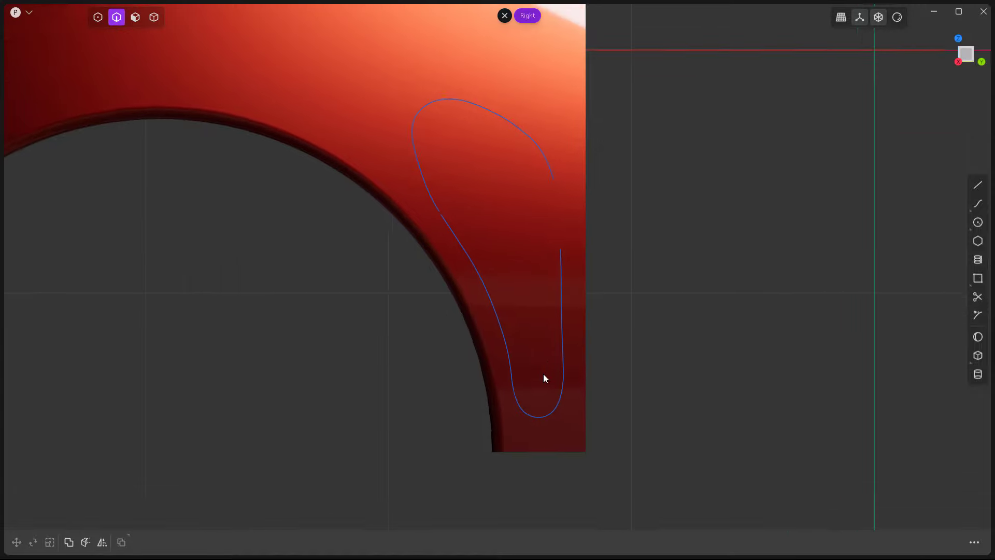
{"action": "scroll", "coordinate": [580, 317], "scroll_direction": "up", "scroll_amount": 3}
{"action": "scroll", "coordinate": [604, 303], "scroll_direction": "down", "scroll_amount": 6}
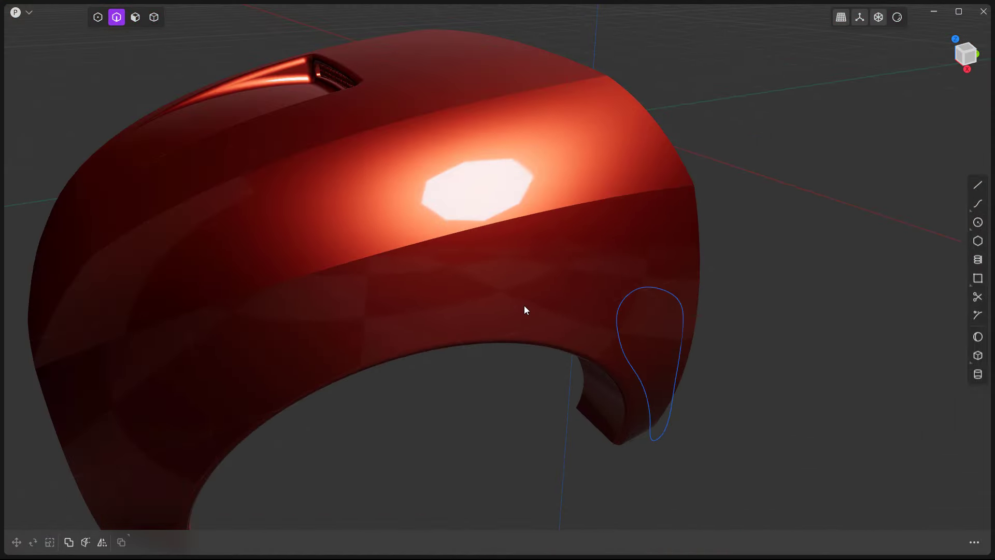
- Move the closed vent outline along X to clear the outside of the fender, and delete it
{"action": "left_click", "coordinate": [597, 348]}
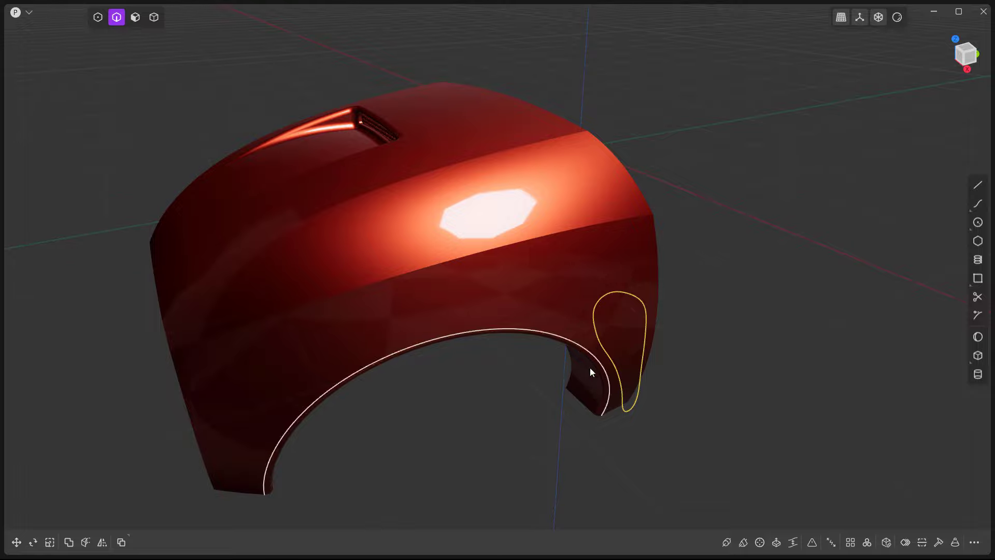
{"action": "scroll", "coordinate": [674, 358], "scroll_direction": "up", "scroll_amount": 6}
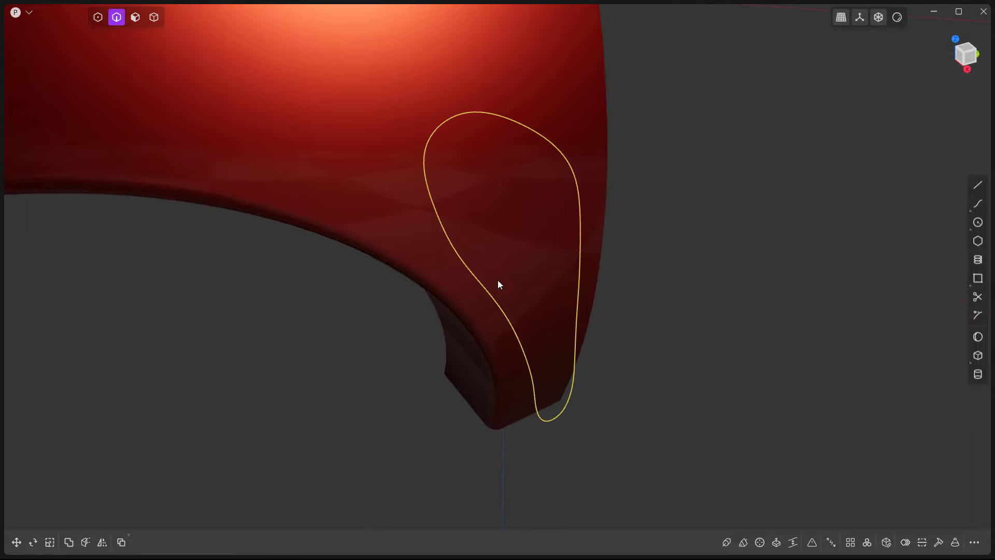
{"action": "scroll", "coordinate": [548, 374], "scroll_direction": "down", "scroll_amount": 6}
{"action": "scroll", "coordinate": [548, 394], "scroll_direction": "up", "scroll_amount": 2}
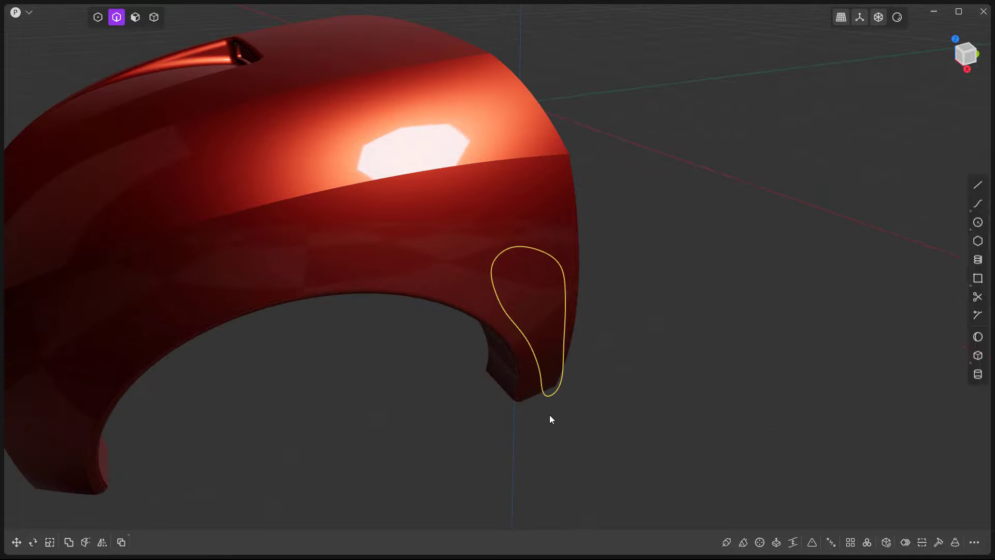
{"action": "middle_click_drag", "start_coordinate": [550, 414], "coordinate": [564, 393]}
{"action": "key", "text": "g"}
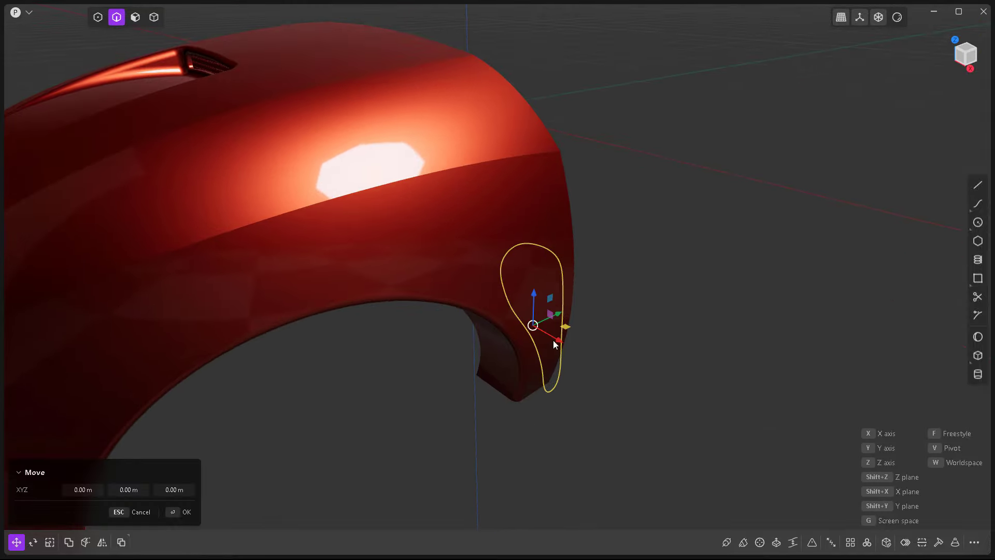
{"action": "left_click_drag", "start_coordinate": [553, 340], "coordinate": [618, 395]}
{"action": "middle_click_drag", "start_coordinate": [618, 395], "coordinate": [599, 406]}
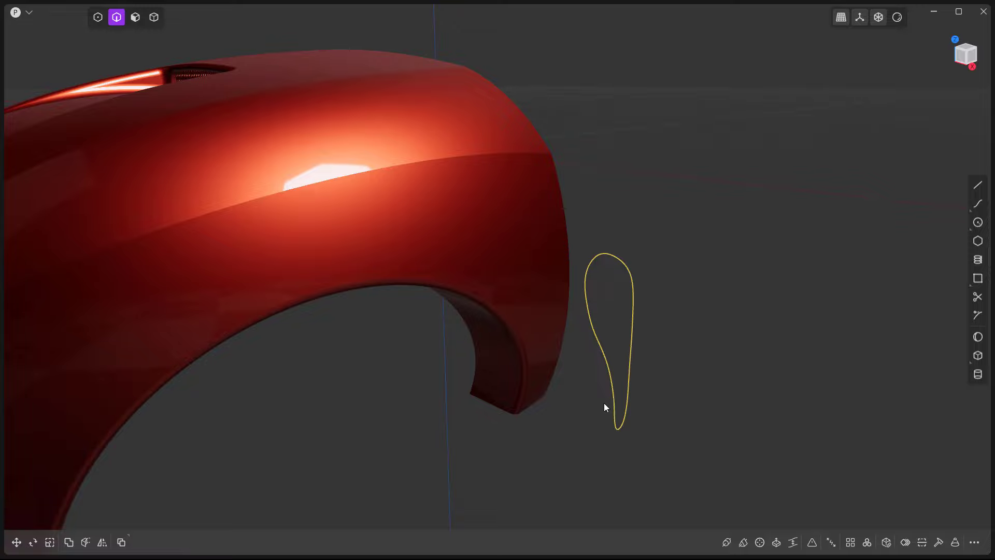
{"action": "key", "text": "Delete"}
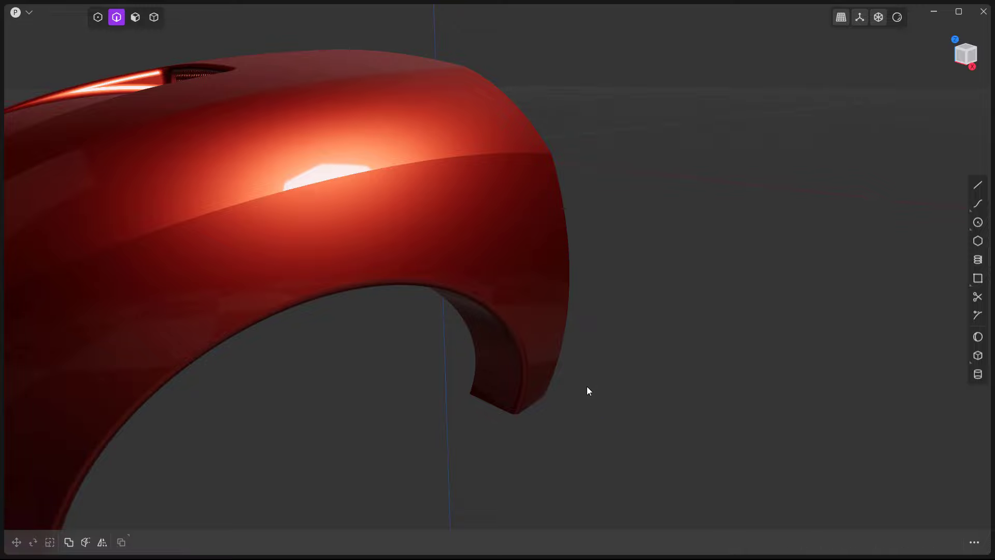
- Restore the deleted vent outline and cut the fender body with it
{"action": "key", "text": "ctrl+z"}
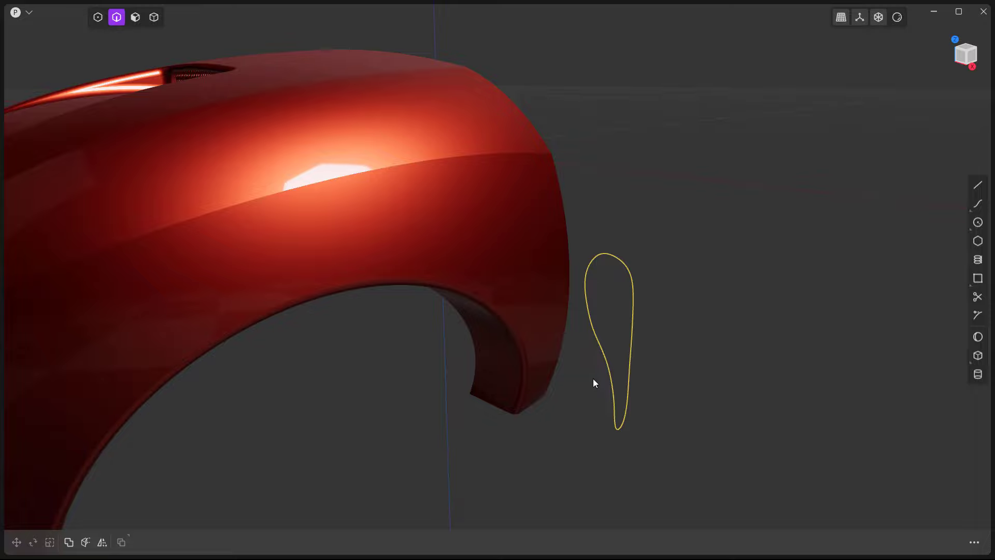
{"action": "key", "text": "c"}
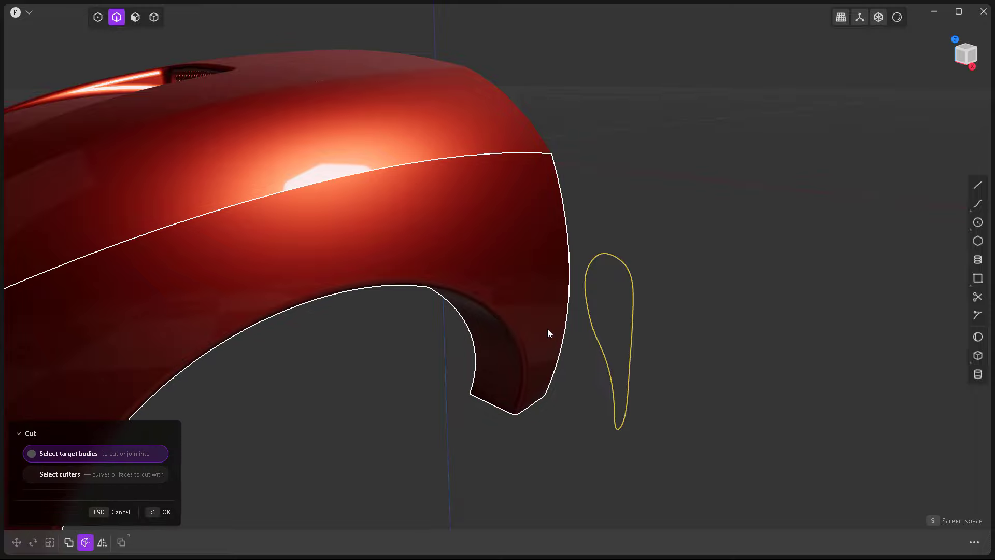
{"action": "left_click", "coordinate": [548, 329]}
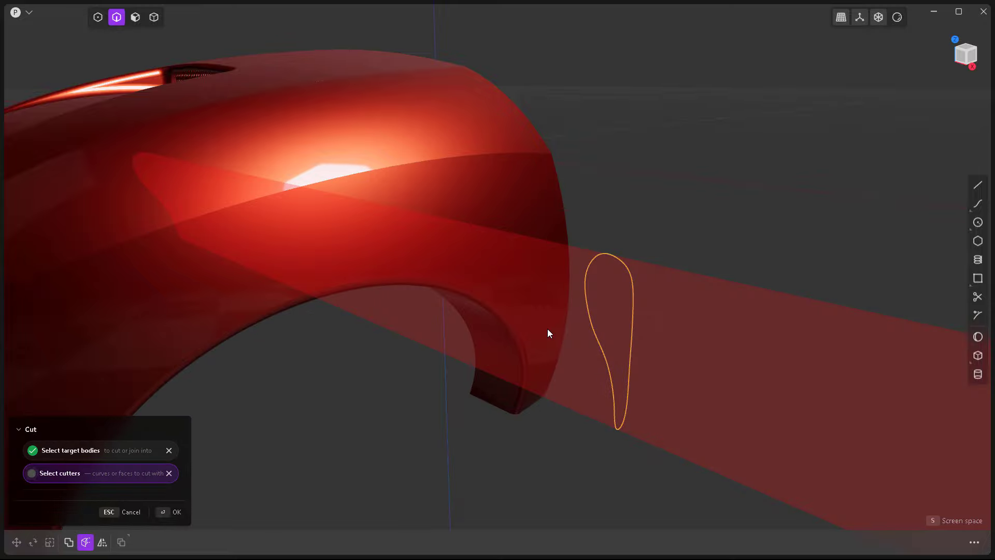
{"action": "key", "text": "Return"}
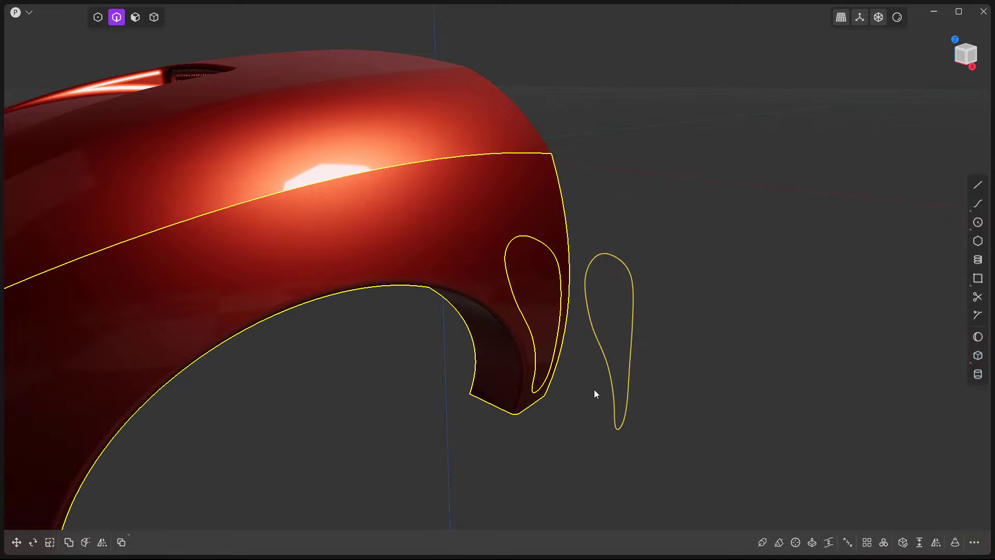
- Delete the vent outline curve and the vent-shaped face cut into the fender, leaving an open hole
{"action": "left_click", "coordinate": [591, 320]}
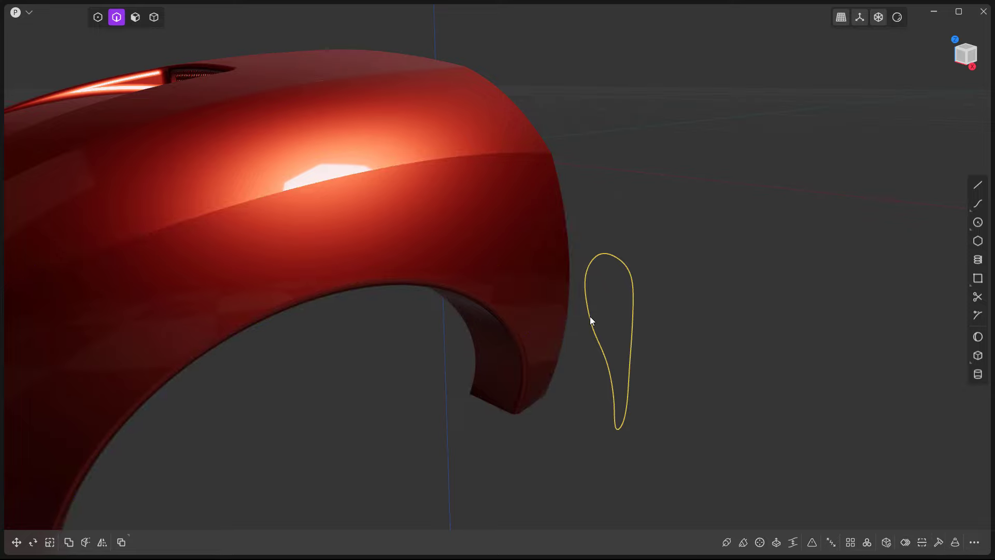
{"action": "key", "text": "Delete"}
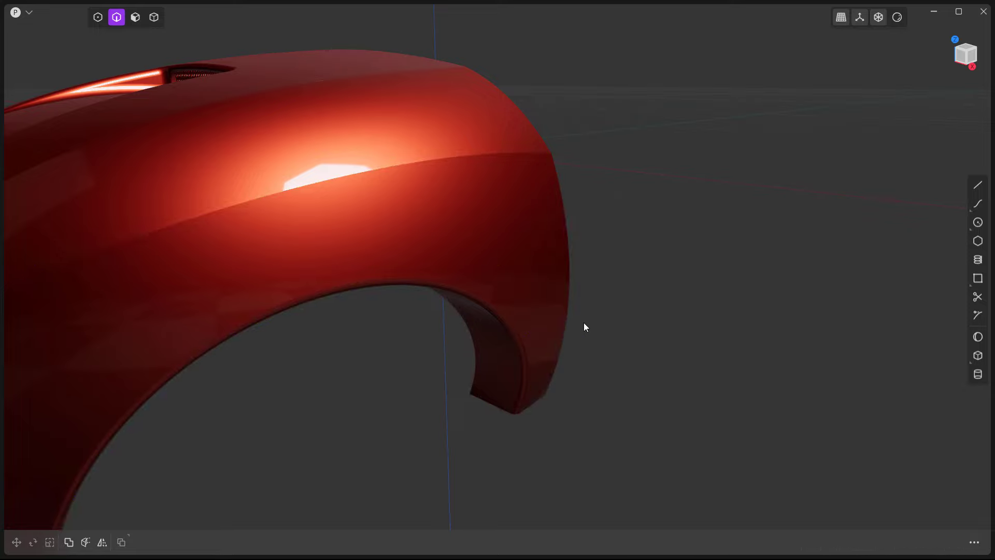
{"action": "key", "text": "3"}
{"action": "left_click", "coordinate": [543, 303]}
{"action": "key", "text": "o"}
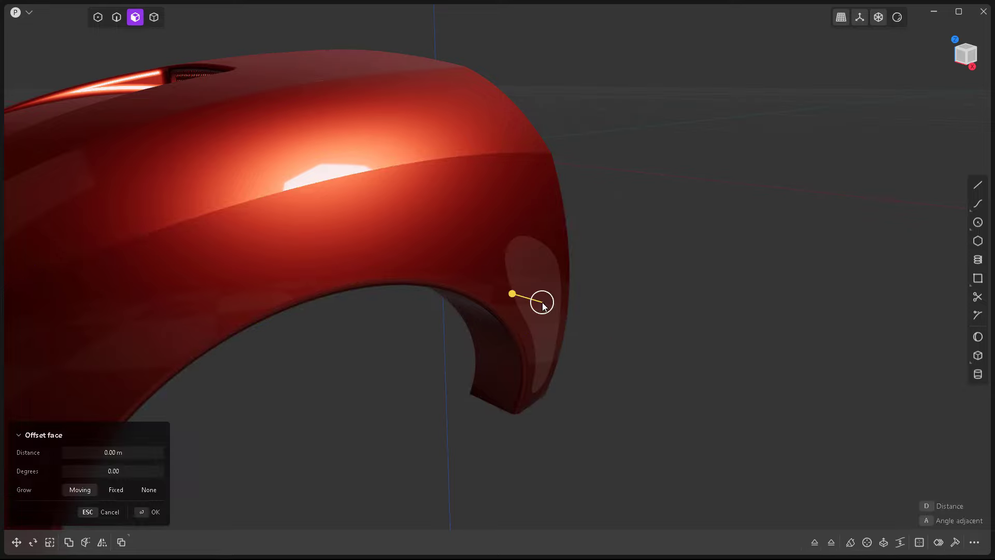
{"action": "key", "text": "Escape"}
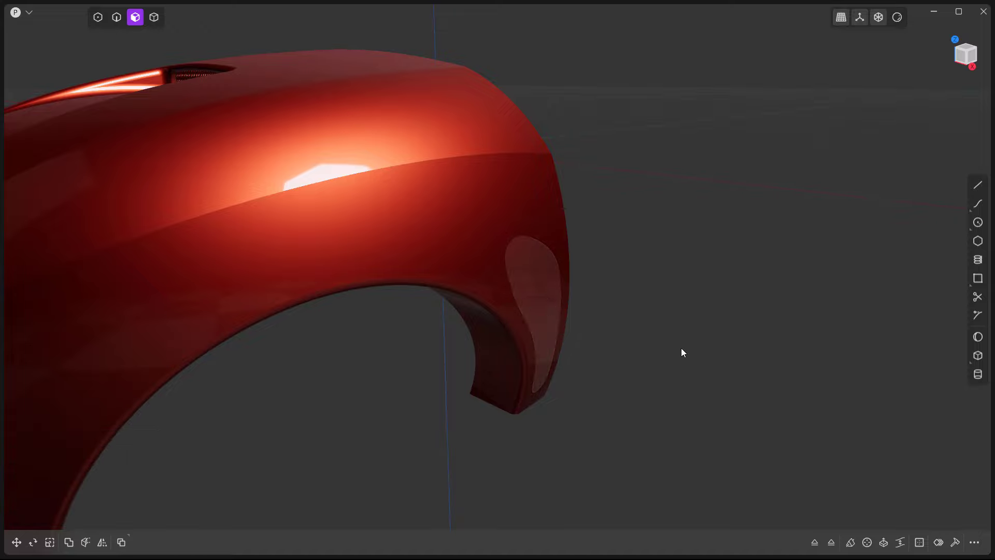
{"action": "key", "text": "2"}
{"action": "left_click", "coordinate": [559, 285]}
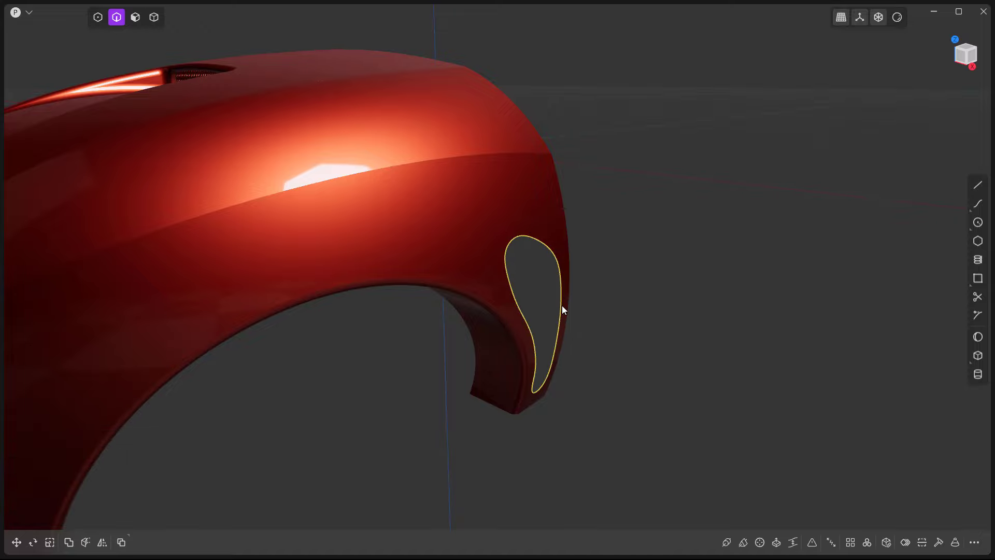
{"action": "key", "text": "Escape"}
{"action": "middle_click_drag", "start_coordinate": [630, 394], "coordinate": [554, 389]}
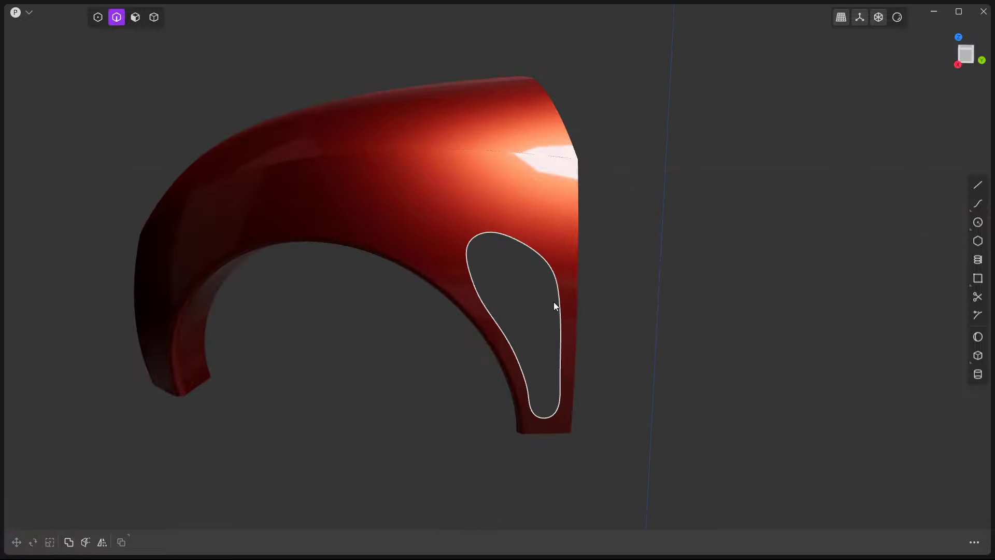
{"action": "left_click", "coordinate": [554, 301]}
{"action": "key", "text": "e"}
{"action": "middle_click_drag", "start_coordinate": [650, 394], "coordinate": [599, 346]}
{"action": "scroll", "coordinate": [549, 394], "scroll_direction": "up", "scroll_amount": 3}
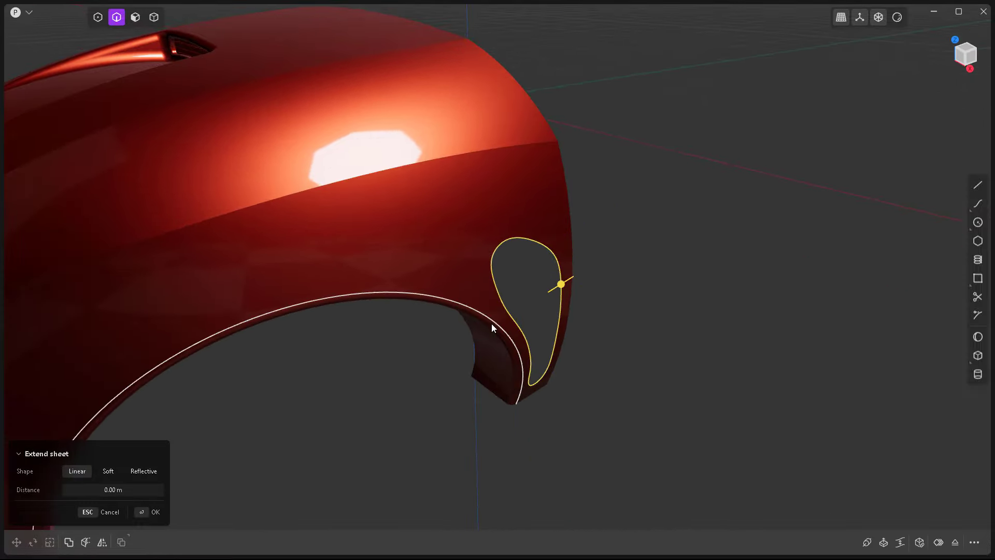
{"action": "scroll", "coordinate": [495, 325], "scroll_direction": "up", "scroll_amount": 3}
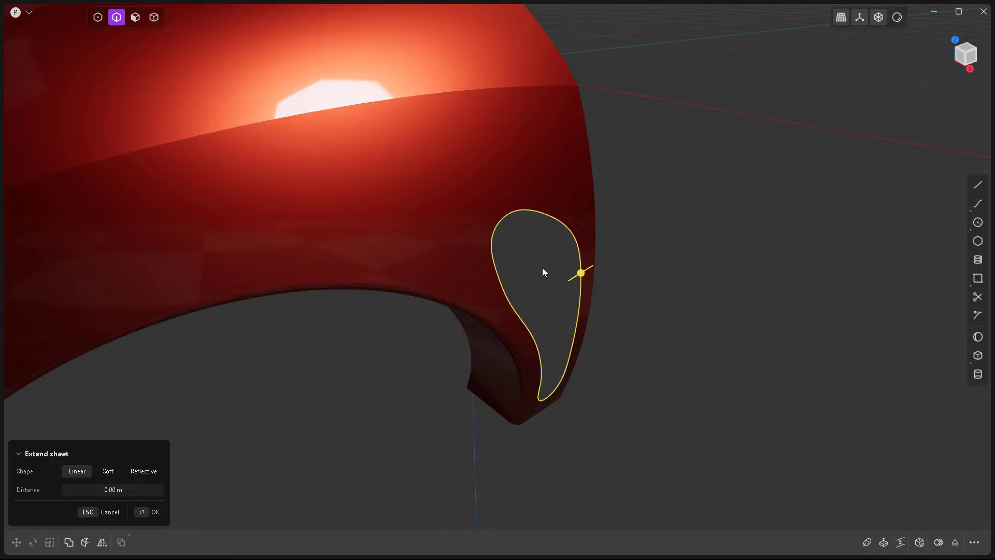
{"action": "key", "text": "Escape"}
- Move a curve copy of the vent opening's edge inward by about -0.268 m in X, and shift it slightly toward the wheel arch in Y
{"action": "key", "text": "g"}
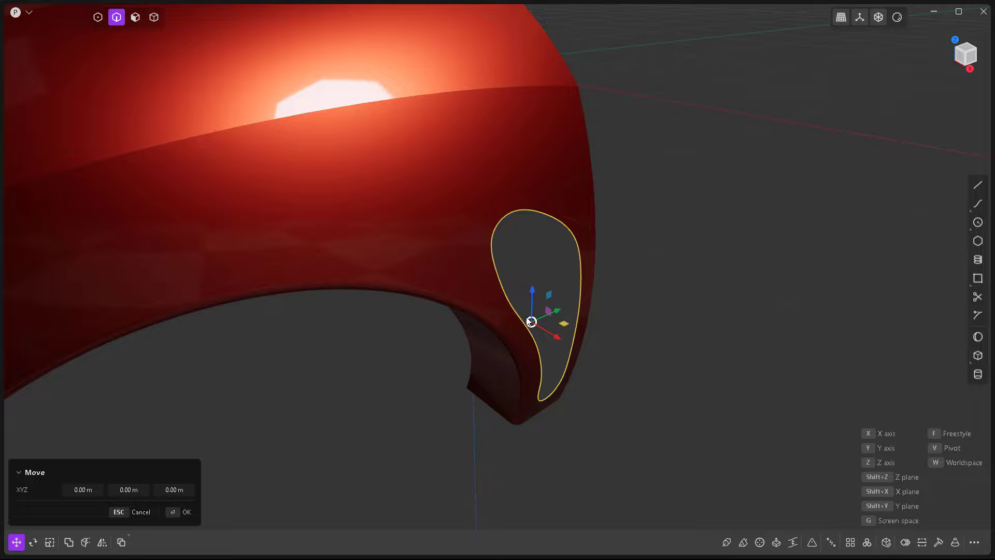
{"action": "middle_click_drag", "start_coordinate": [529, 320], "coordinate": [518, 398]}
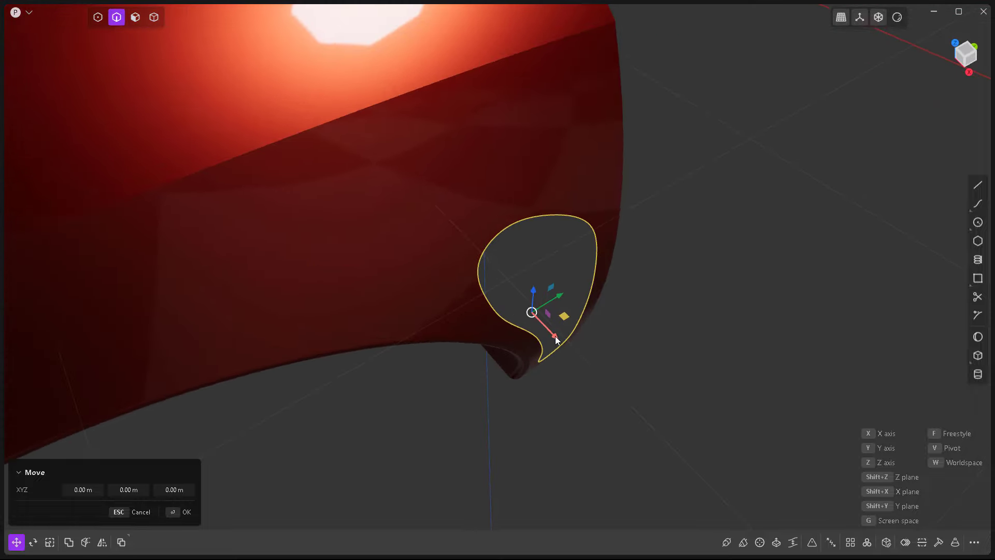
{"action": "left_click_drag", "start_coordinate": [555, 339], "coordinate": [508, 306]}
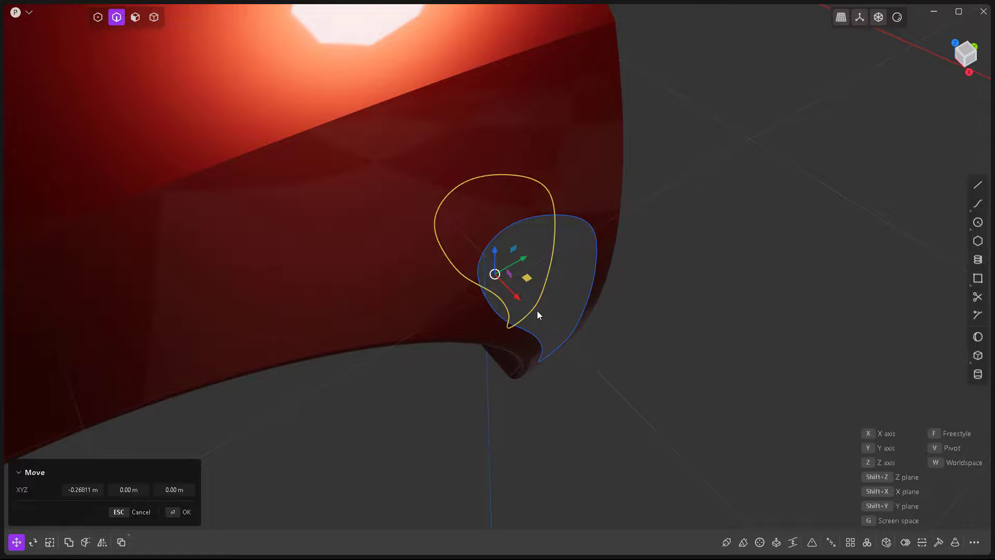
{"action": "middle_click_drag", "start_coordinate": [517, 310], "coordinate": [553, 285]}
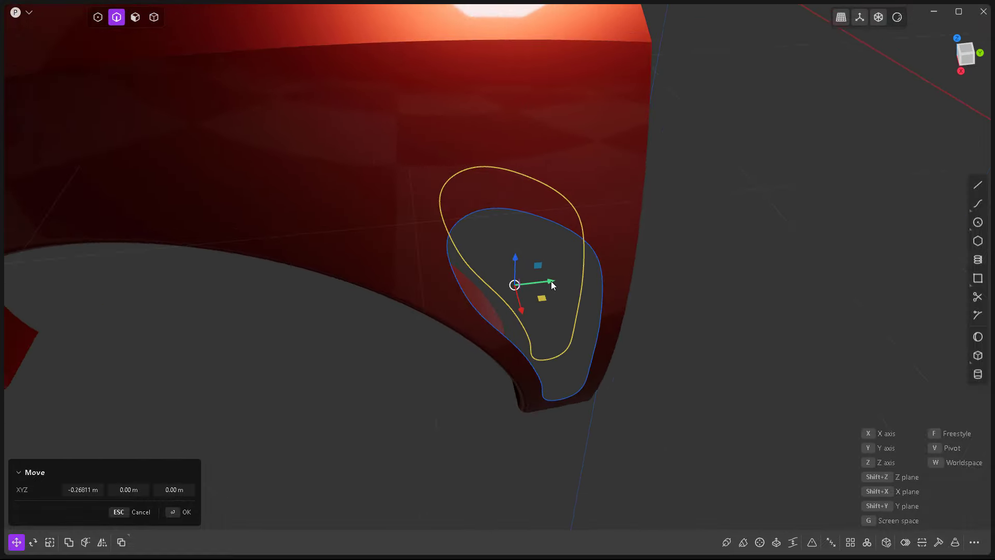
{"action": "left_click_drag", "start_coordinate": [552, 281], "coordinate": [528, 279]}
{"action": "middle_click_drag", "start_coordinate": [528, 278], "coordinate": [532, 310]}
{"action": "left_click", "coordinate": [563, 334]}
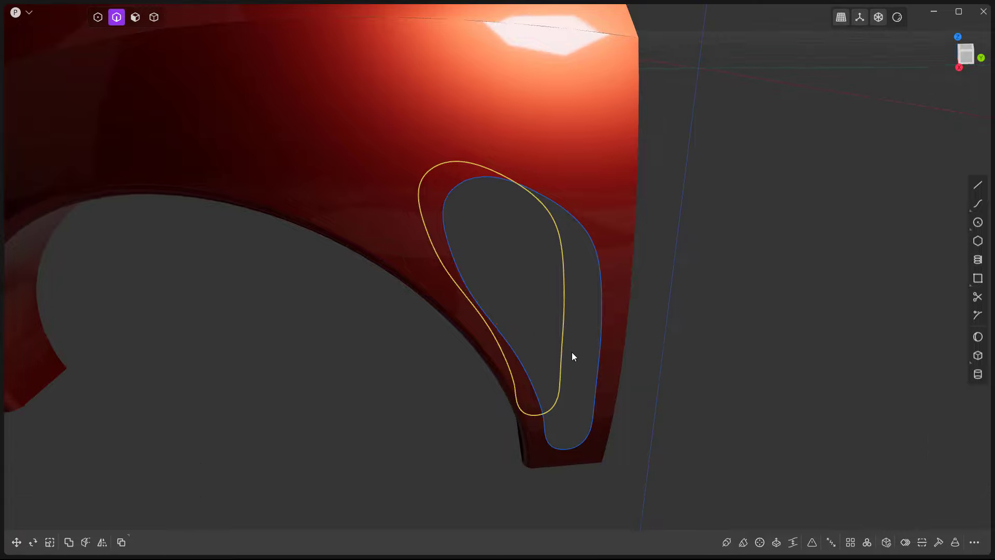
- Draw a line on the fender's inner side joining the upper end of the vent opening to the upper end of the inner curve
{"action": "middle_click_drag", "start_coordinate": [571, 352], "coordinate": [606, 354]}
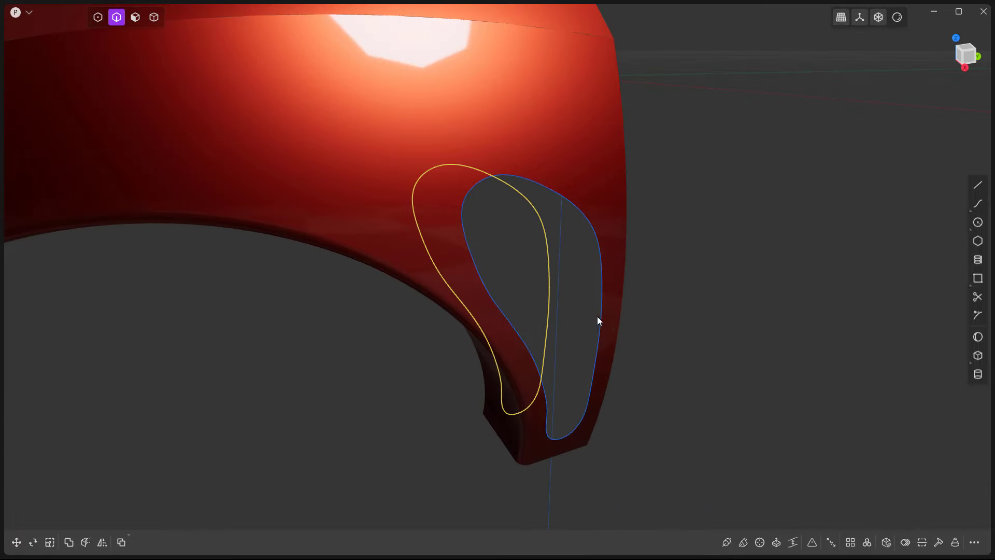
{"action": "middle_click_drag", "start_coordinate": [597, 316], "coordinate": [390, 331]}
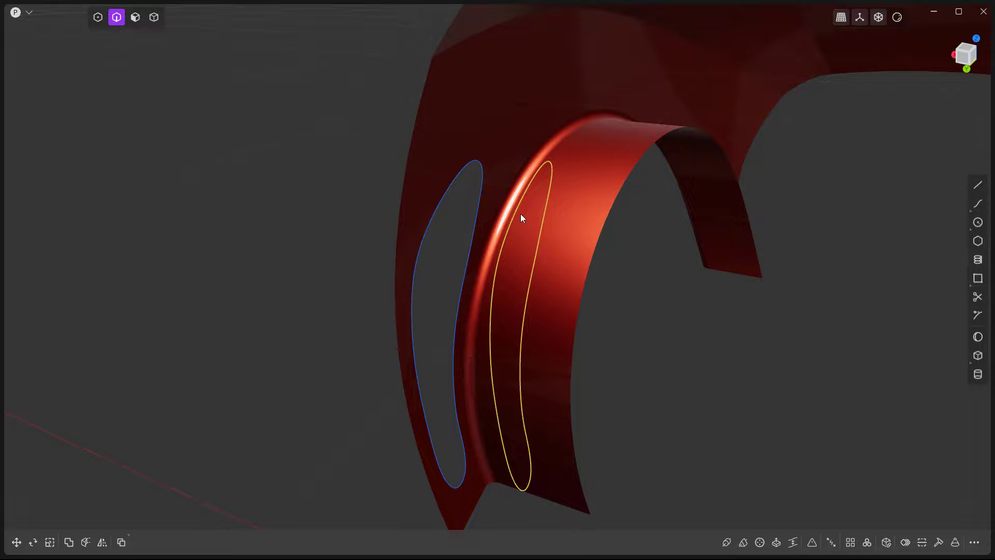
{"action": "key", "text": "1"}
{"action": "middle_click_drag", "start_coordinate": [494, 215], "coordinate": [479, 244]}
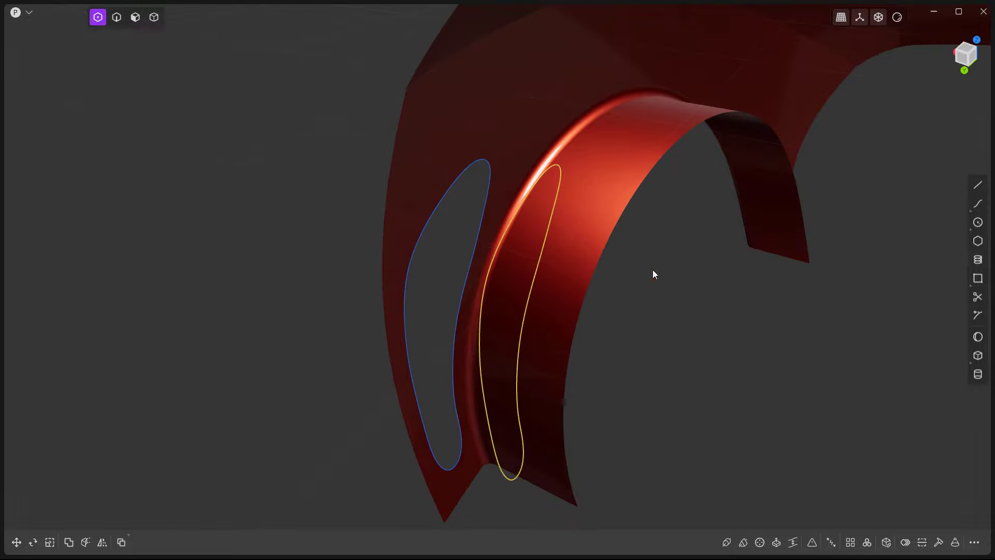
{"action": "left_click", "coordinate": [976, 186]}
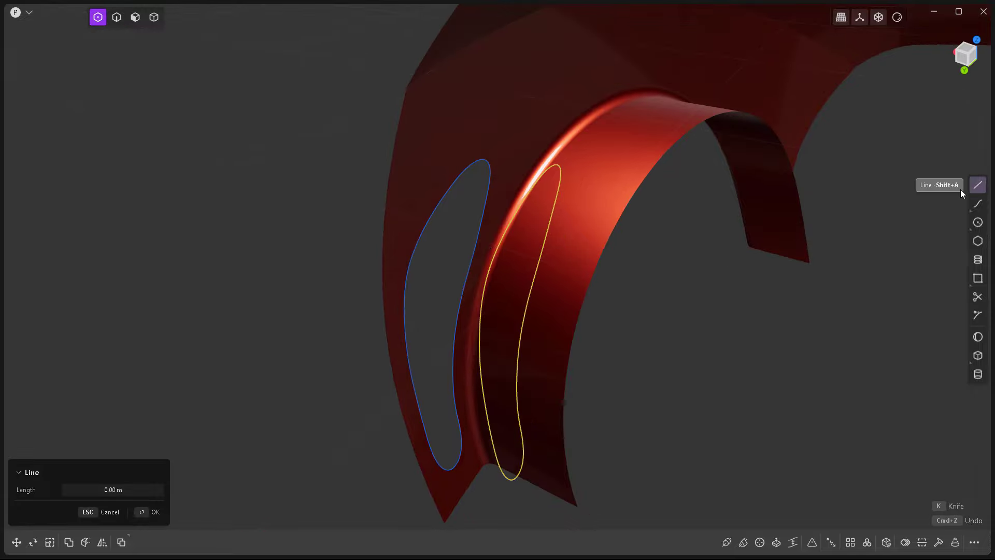
{"action": "left_click", "coordinate": [473, 164]}
{"action": "middle_click_drag", "start_coordinate": [533, 175], "coordinate": [460, 209]}
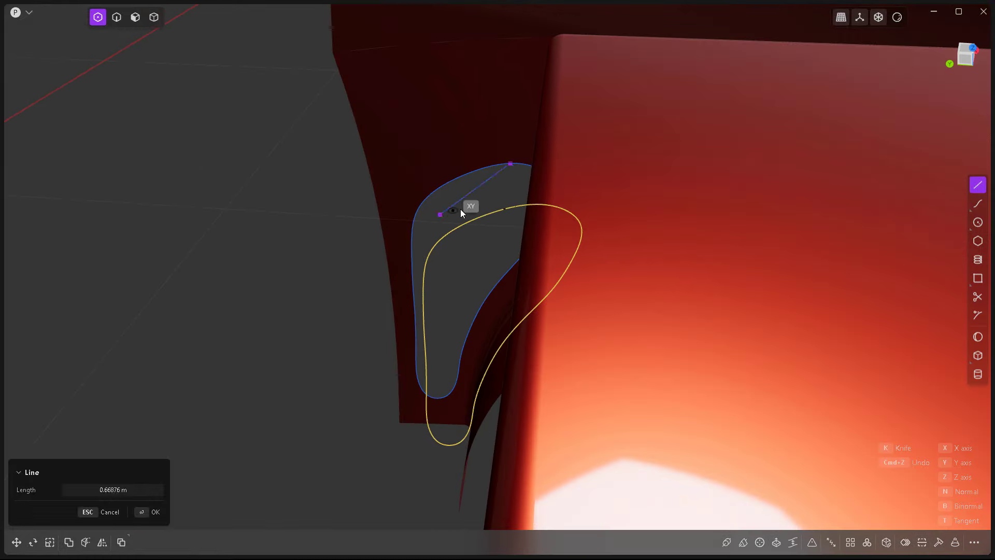
{"action": "left_click", "coordinate": [518, 205]}
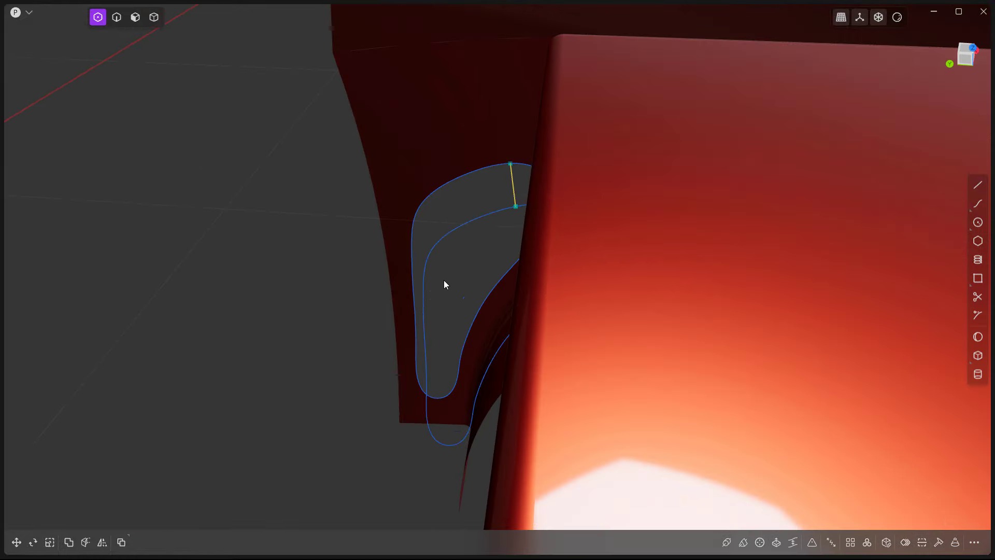
- Arch the upper connecting line by raising its middle control point about 0.077 m in Z
{"action": "middle_click_drag", "start_coordinate": [445, 282], "coordinate": [512, 198]}
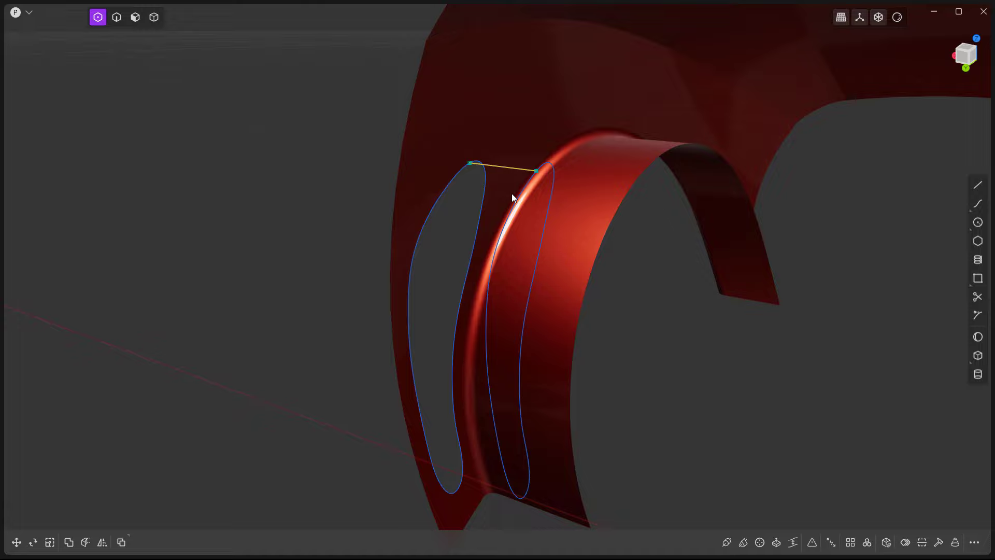
{"action": "left_click", "coordinate": [501, 200]}
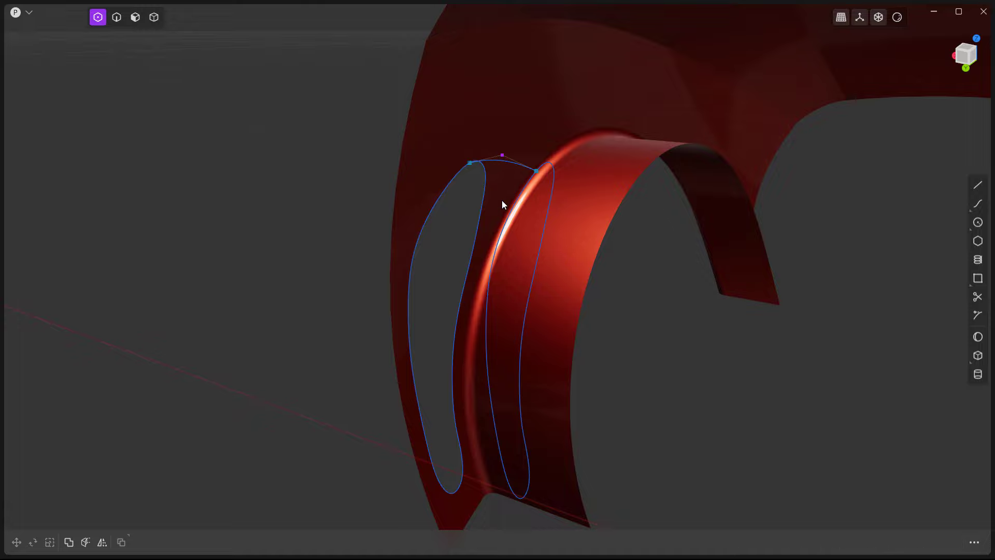
{"action": "left_click", "coordinate": [502, 173]}
{"action": "key", "text": "g"}
{"action": "left_click_drag", "start_coordinate": [502, 132], "coordinate": [501, 120]}
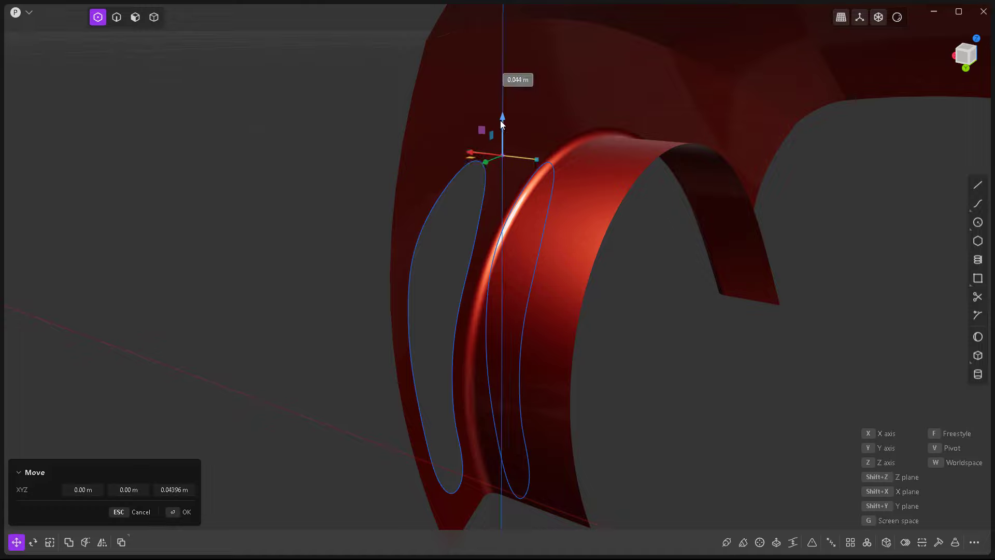
{"action": "key", "text": "Escape"}
{"action": "left_click", "coordinate": [504, 170]}
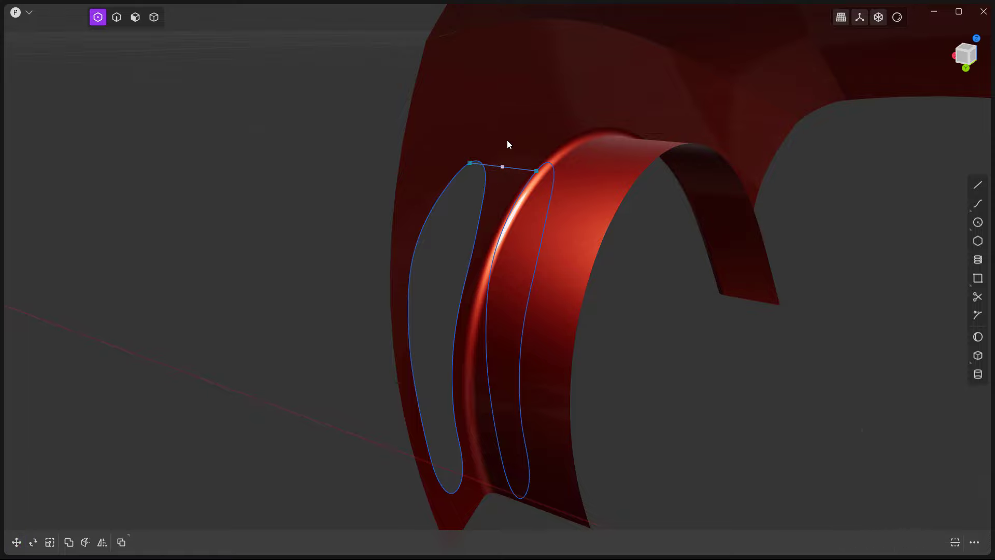
{"action": "key", "text": "g"}
{"action": "left_click_drag", "start_coordinate": [504, 129], "coordinate": [503, 106]}
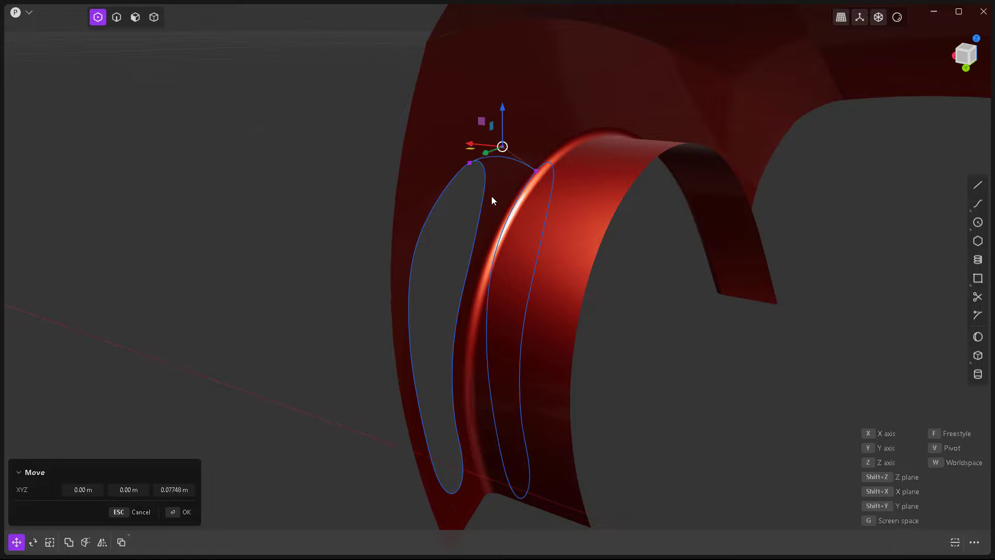
{"action": "middle_click_drag", "start_coordinate": [491, 196], "coordinate": [519, 188]}
- Draw a second line joining the lower tip of the vent opening to the lower tip of the inner curve
{"action": "middle_click_drag", "start_coordinate": [673, 356], "coordinate": [617, 400]}
{"action": "left_click", "coordinate": [978, 185]}
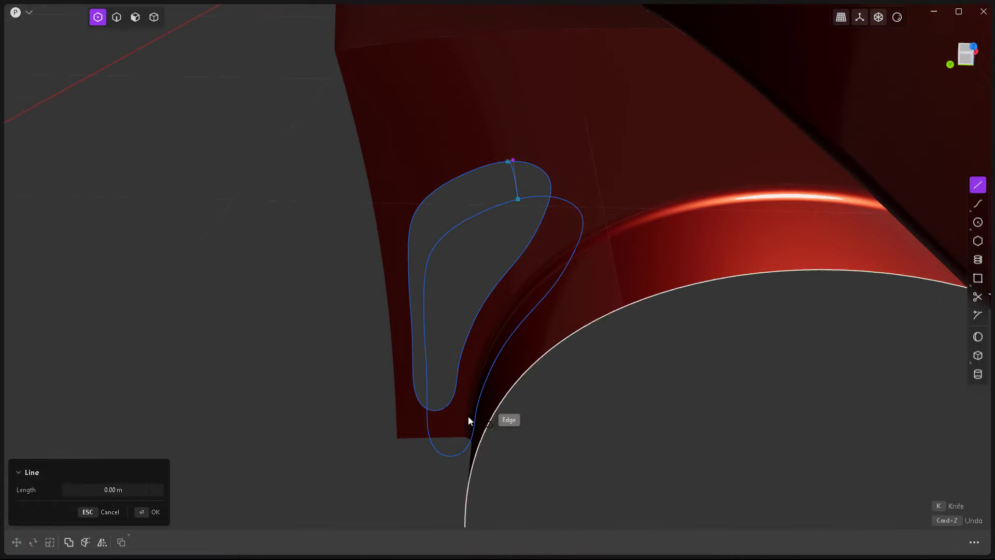
{"action": "scroll", "coordinate": [440, 412], "scroll_direction": "up", "scroll_amount": 5}
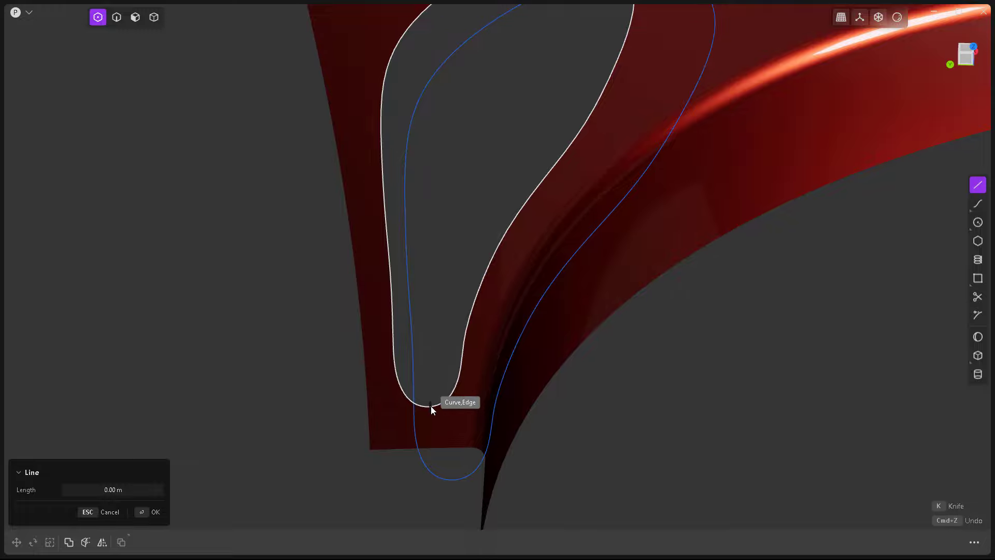
{"action": "left_click", "coordinate": [430, 406]}
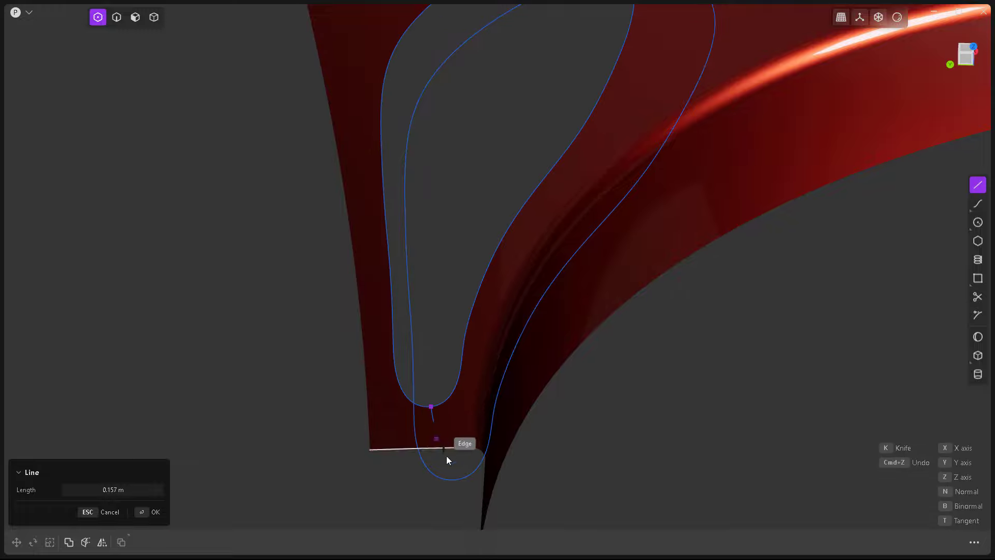
{"action": "left_click", "coordinate": [456, 485]}
- Bow the lower connecting line by moving its middle control point about -0.051 m in Z
{"action": "middle_click_drag", "start_coordinate": [456, 489], "coordinate": [548, 349]}
{"action": "scroll", "coordinate": [548, 350], "scroll_direction": "down", "scroll_amount": 5}
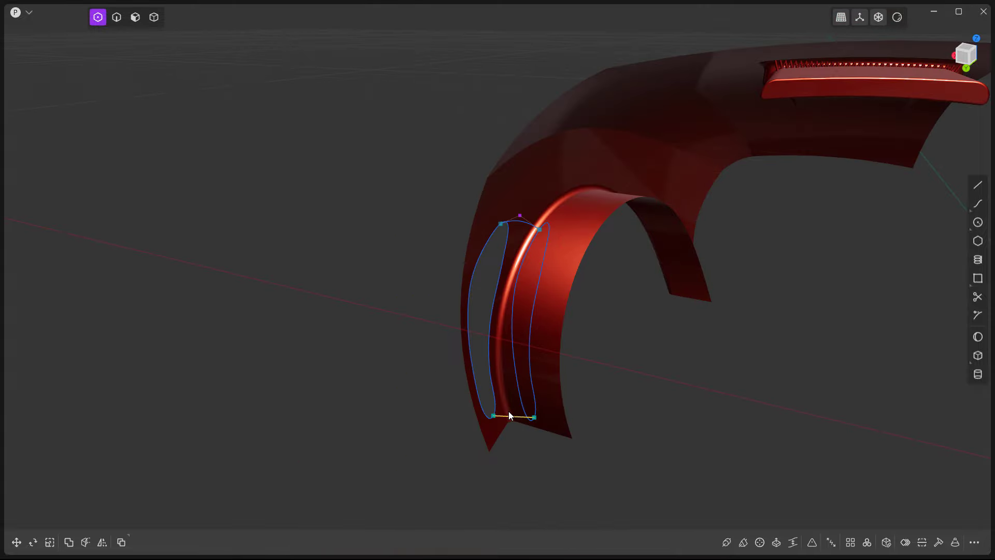
{"action": "scroll", "coordinate": [509, 412], "scroll_direction": "up", "scroll_amount": 5}
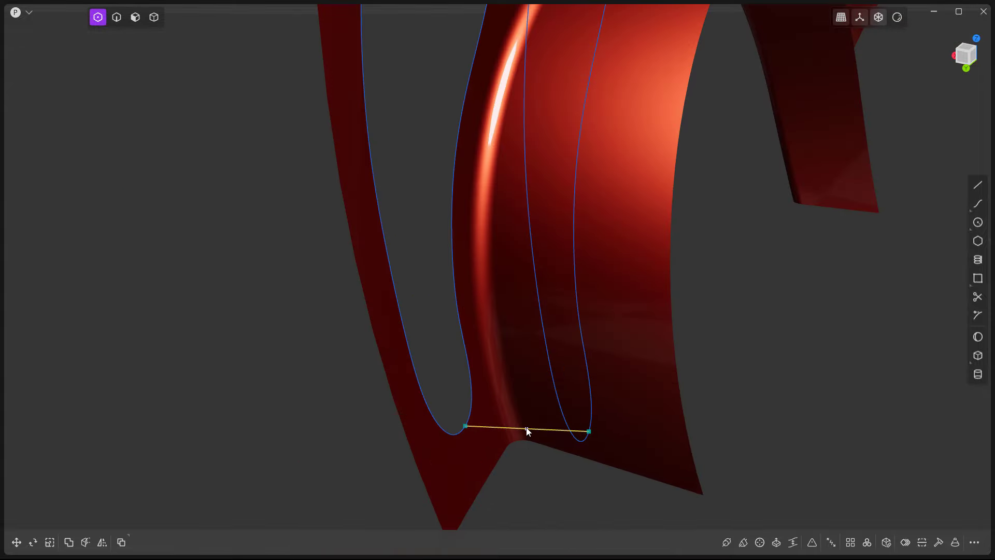
{"action": "left_click", "coordinate": [527, 430]}
{"action": "middle_click_drag", "start_coordinate": [538, 494], "coordinate": [531, 468]}
{"action": "left_click", "coordinate": [533, 468]}
{"action": "key", "text": "g"}
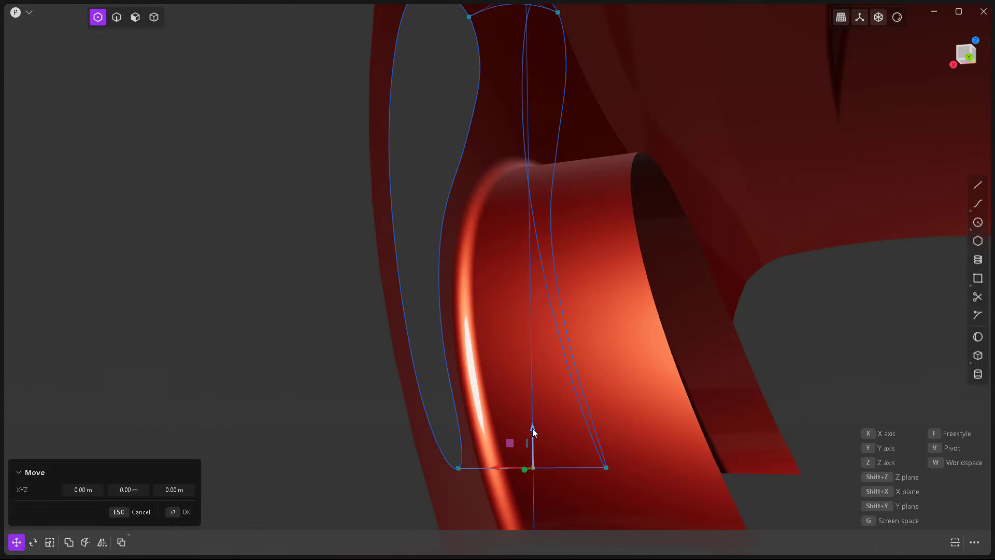
{"action": "left_click_drag", "start_coordinate": [532, 428], "coordinate": [533, 453]}
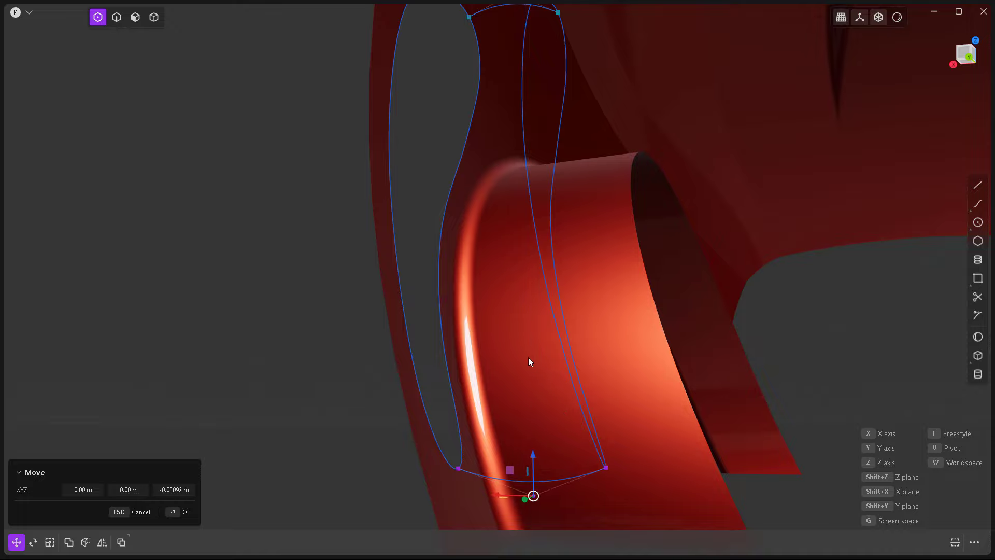
- Loft between the vent opening's edge and the inner closed curve to start the recess wall
{"action": "scroll", "coordinate": [528, 356], "scroll_direction": "down", "scroll_amount": 6}
{"action": "right_click", "coordinate": [655, 374]}
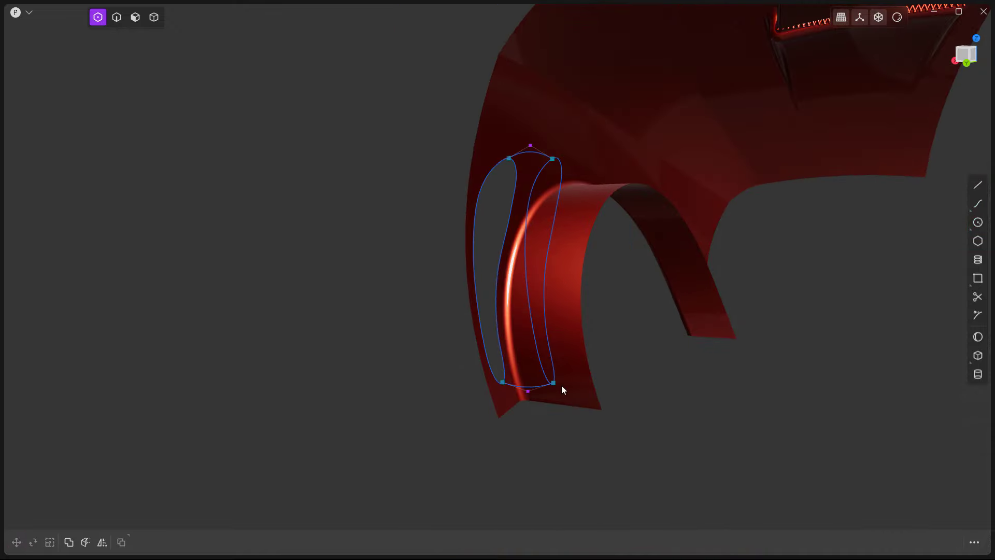
{"action": "middle_click_drag", "start_coordinate": [561, 385], "coordinate": [563, 449]}
{"action": "left_click", "coordinate": [546, 422]}
{"action": "key", "text": "2"}
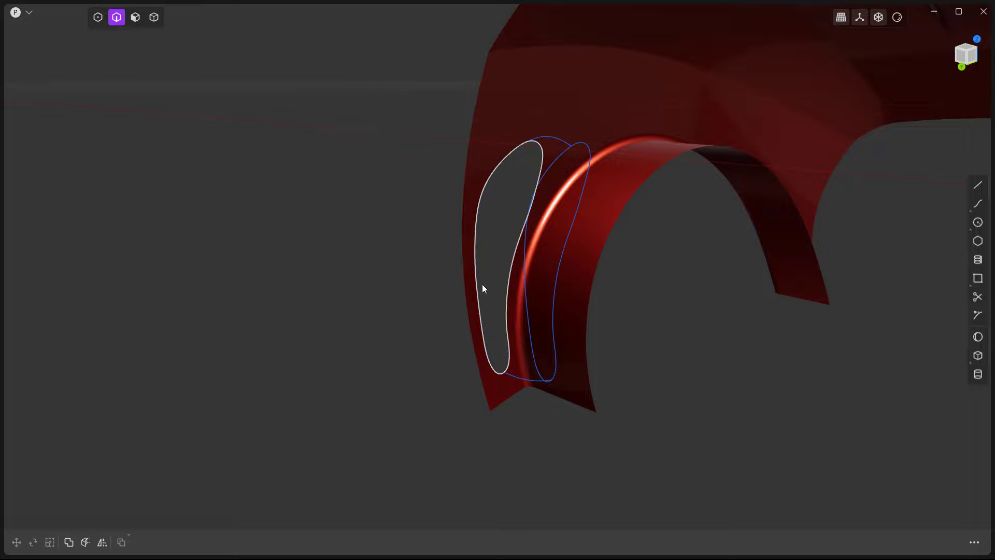
{"action": "left_click", "coordinate": [477, 270]}
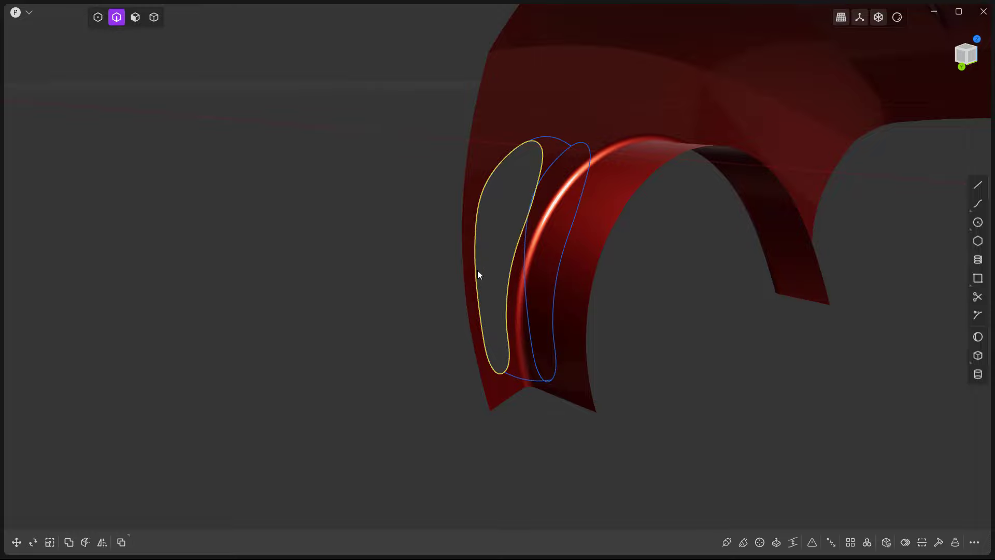
{"action": "left_click", "coordinate": [523, 263]}
{"action": "key", "text": "l"}
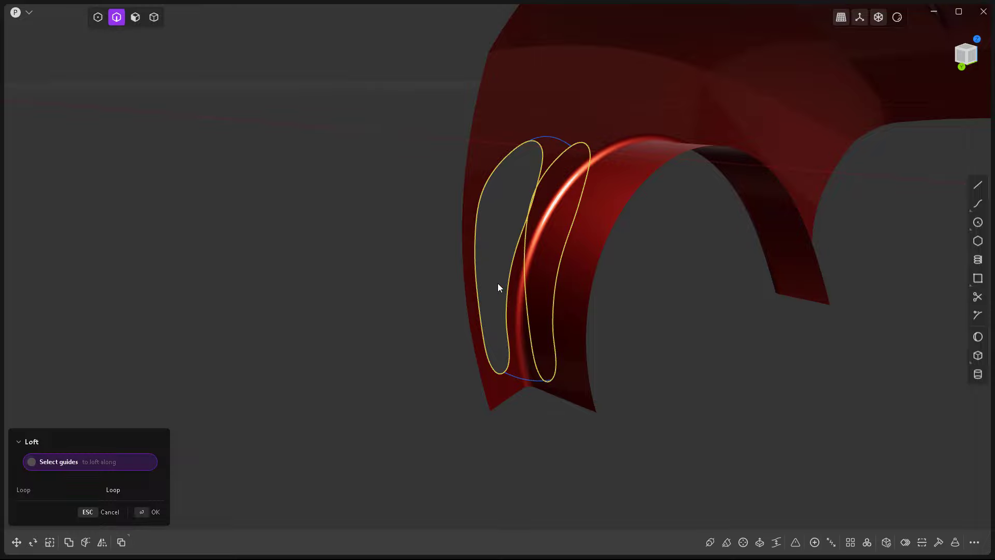
- Guide the loft along the lower and upper connecting lines and complete the vent's inner wall
{"action": "middle_click_drag", "start_coordinate": [498, 279], "coordinate": [521, 285]}
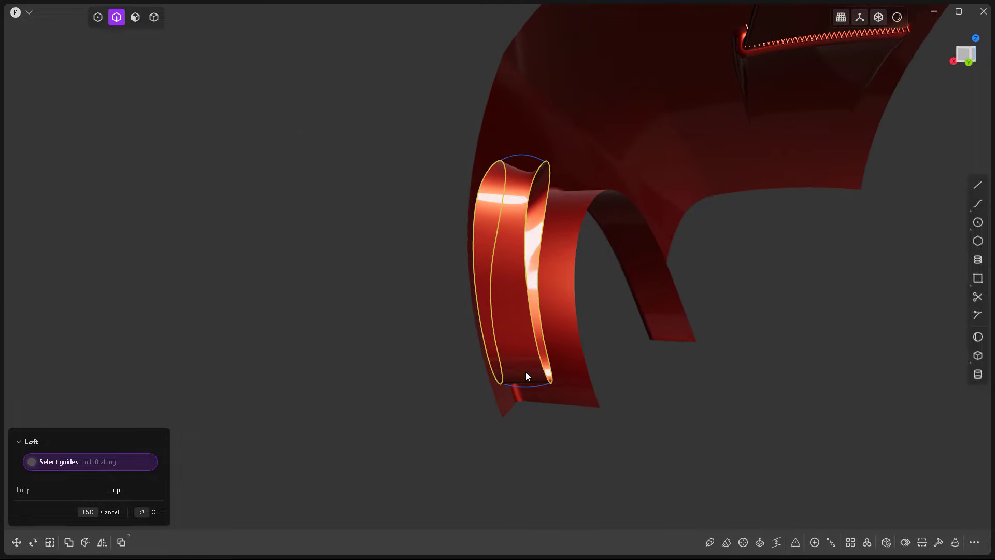
{"action": "left_click", "coordinate": [524, 387]}
{"action": "middle_click_drag", "start_coordinate": [596, 413], "coordinate": [577, 447]}
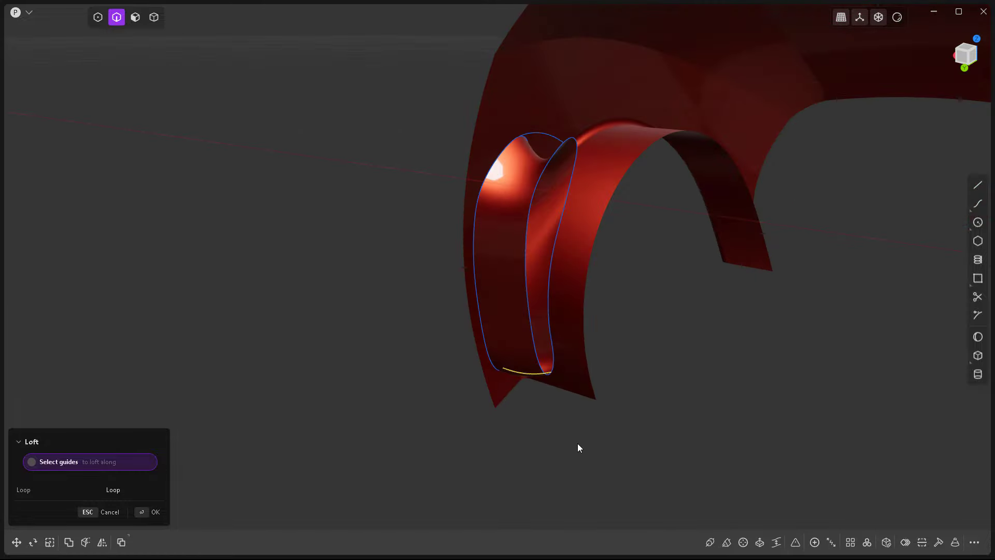
{"action": "left_click", "coordinate": [543, 133]}
{"action": "middle_click_drag", "start_coordinate": [537, 155], "coordinate": [657, 315]}
{"action": "key", "text": "Return"}
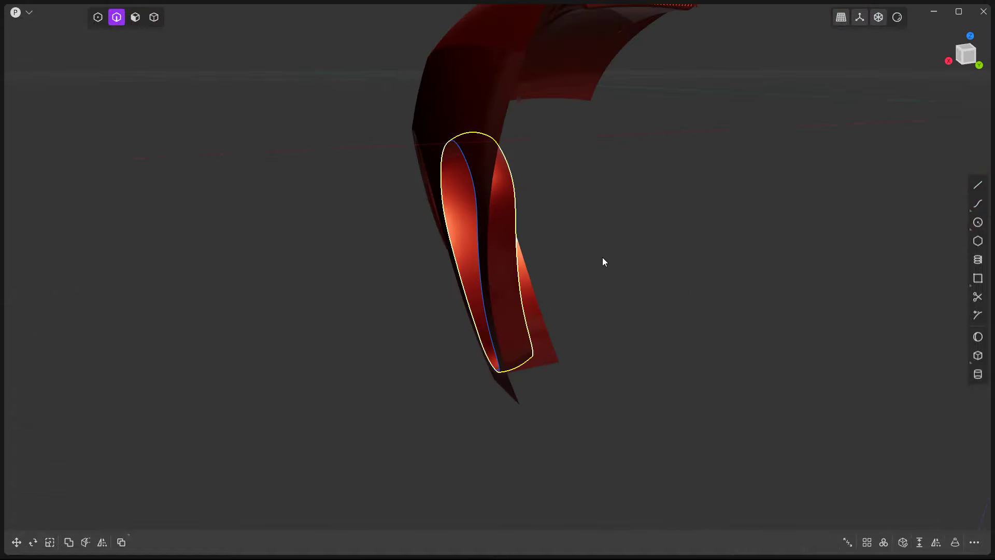
- Clear the opening curve, the inner curve and both connecting lines of the vent from the viewport
{"action": "middle_click_drag", "start_coordinate": [602, 257], "coordinate": [530, 282]}
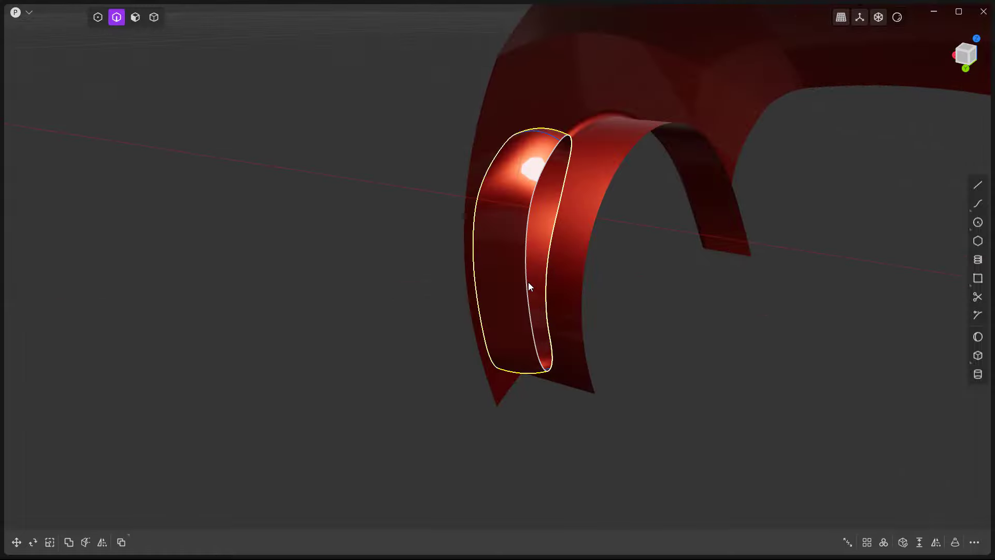
{"action": "left_click", "coordinate": [527, 241]}
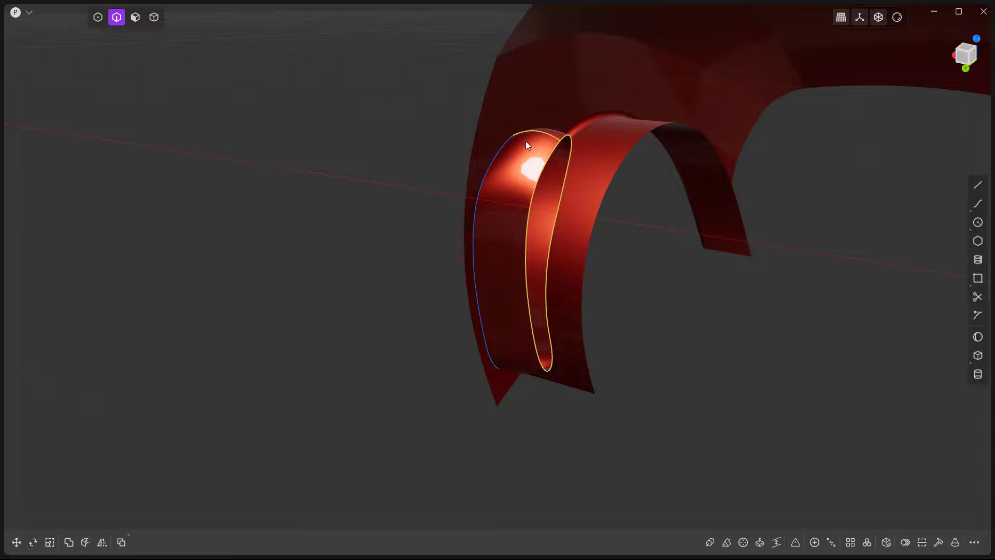
{"action": "left_click", "coordinate": [503, 149]}
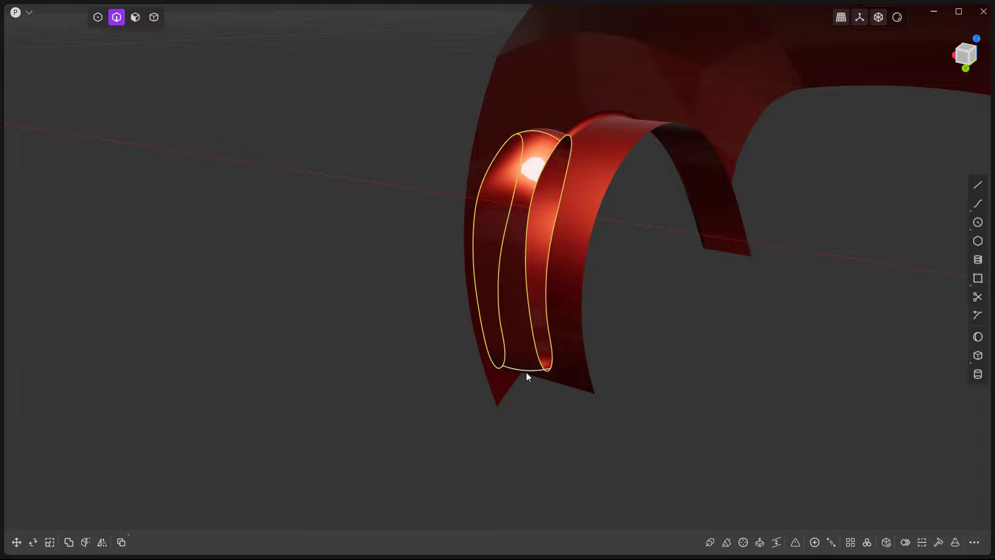
{"action": "left_click", "coordinate": [536, 401]}
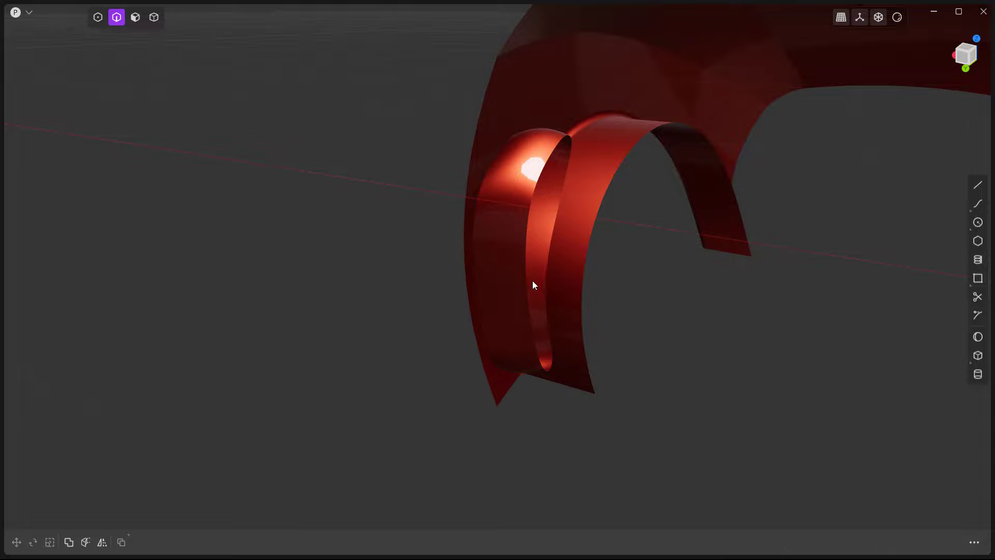
- Close the open inner end of the vent wall with a Patch Hole, using nonsmooth fill and Quality faces
{"action": "middle_click_drag", "start_coordinate": [539, 269], "coordinate": [517, 262]}
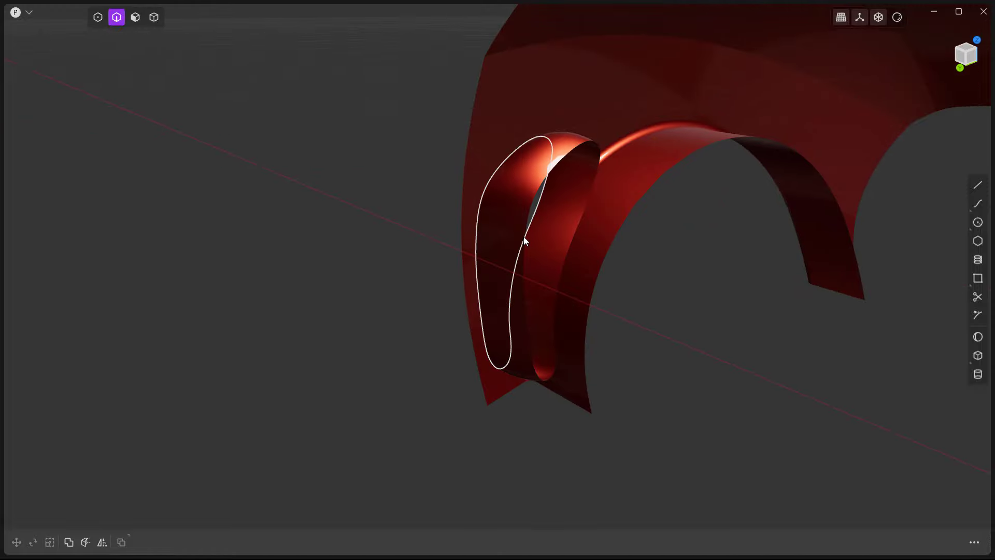
{"action": "left_click", "coordinate": [540, 184]}
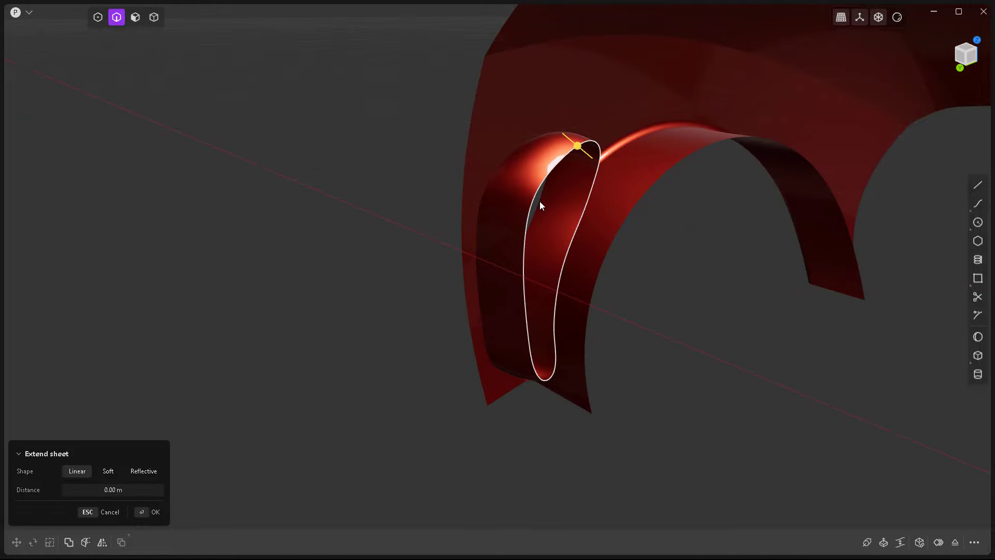
{"action": "left_click", "coordinate": [916, 540]}
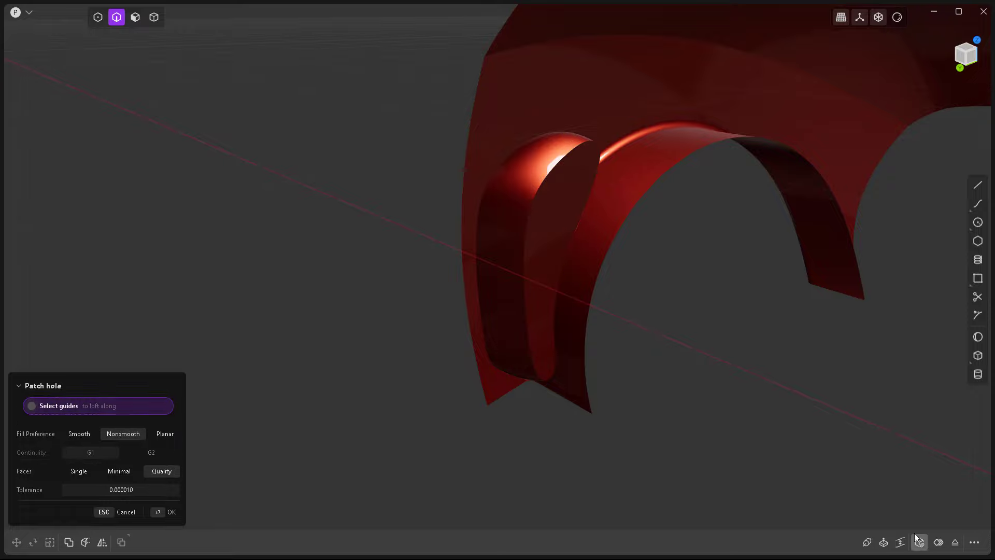
{"action": "key", "text": "Return"}
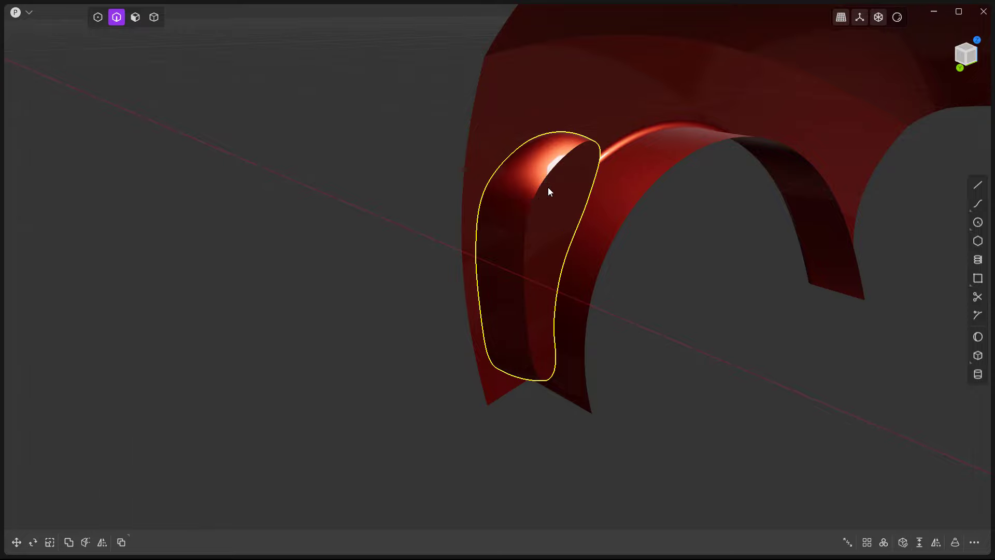
- Fillet the edge where the vent's patched inner face meets the lofted wall
{"action": "left_click", "coordinate": [558, 162]}
{"action": "key", "text": "f"}
{"action": "scroll", "coordinate": [558, 162], "scroll_direction": "up", "scroll_amount": 5}
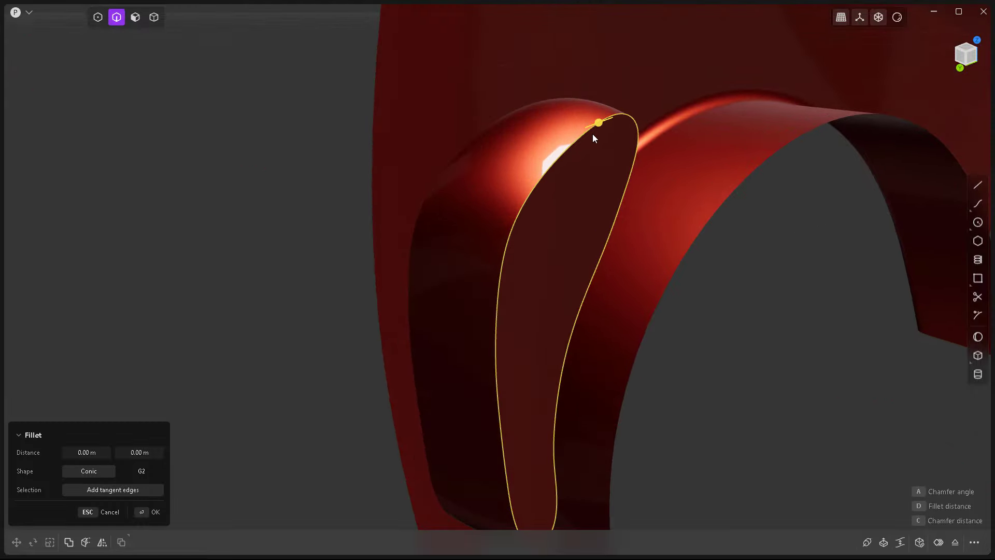
{"action": "left_click_drag", "start_coordinate": [599, 125], "coordinate": [609, 119]}
{"action": "key", "text": "Return"}
- Join the lofted vent recess and the fender panel into one body
{"action": "middle_click_drag", "start_coordinate": [569, 255], "coordinate": [478, 236]}
{"action": "scroll", "coordinate": [482, 238], "scroll_direction": "up", "scroll_amount": 5}
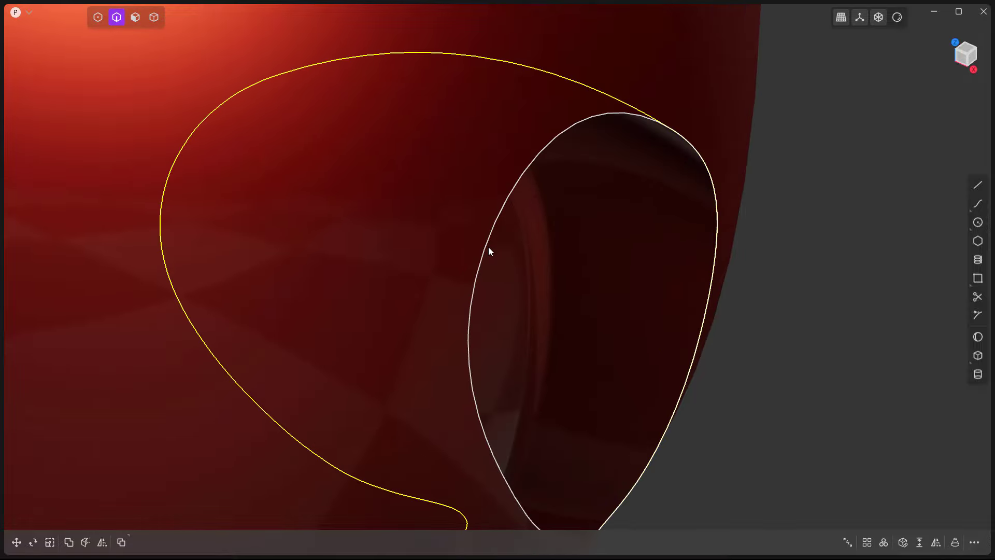
{"action": "scroll", "coordinate": [489, 249], "scroll_direction": "down", "scroll_amount": 6}
{"action": "scroll", "coordinate": [554, 237], "scroll_direction": "down", "scroll_amount": 5}
{"action": "middle_click_drag", "start_coordinate": [657, 336], "coordinate": [602, 198]}
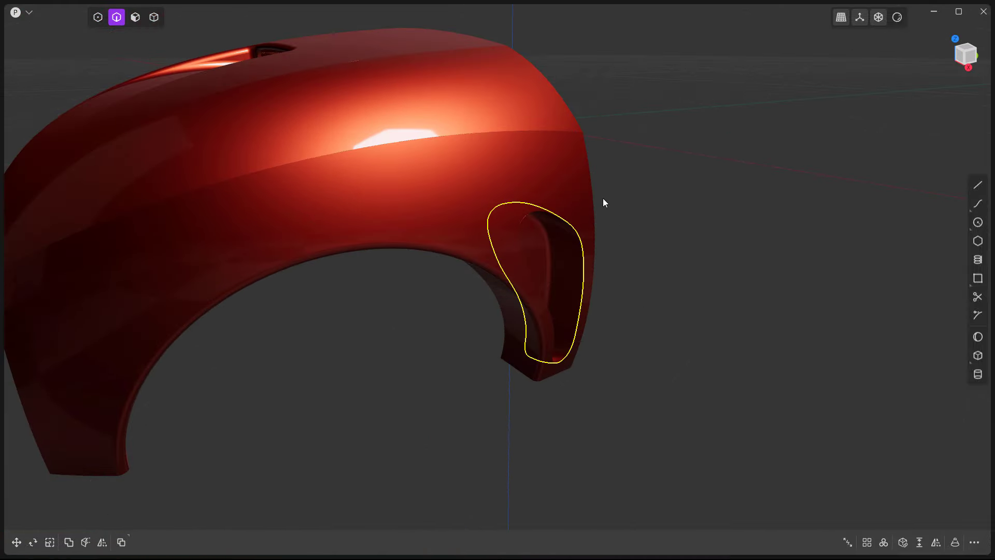
{"action": "key", "text": "4"}
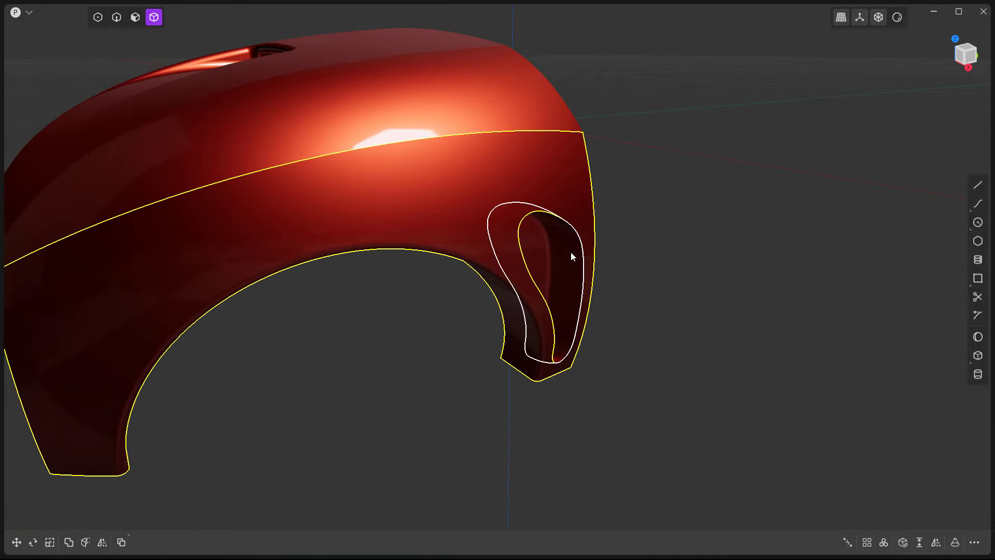
{"action": "left_click", "coordinate": [571, 251]}
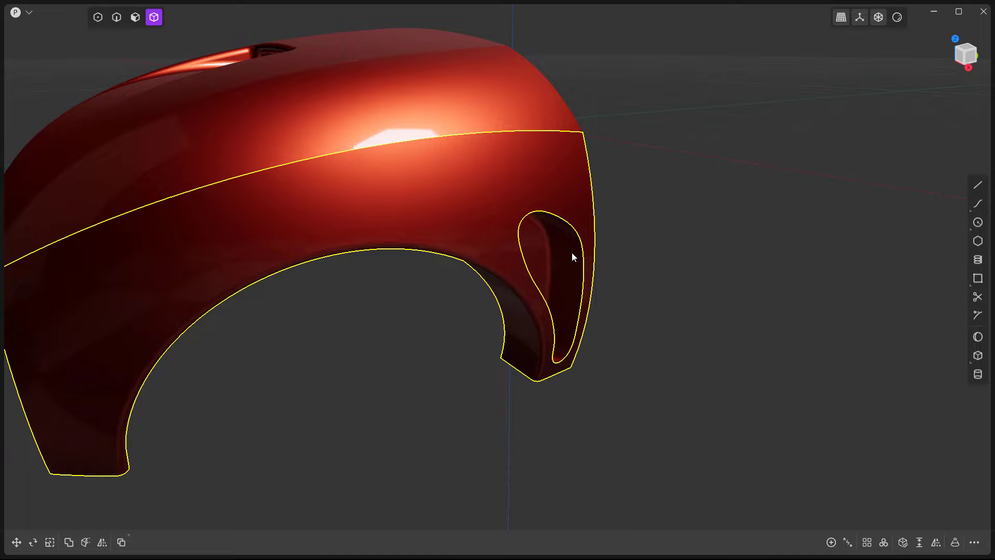
{"action": "left_click", "coordinate": [831, 542]}
{"action": "scroll", "coordinate": [541, 231], "scroll_direction": "up", "scroll_amount": 4}
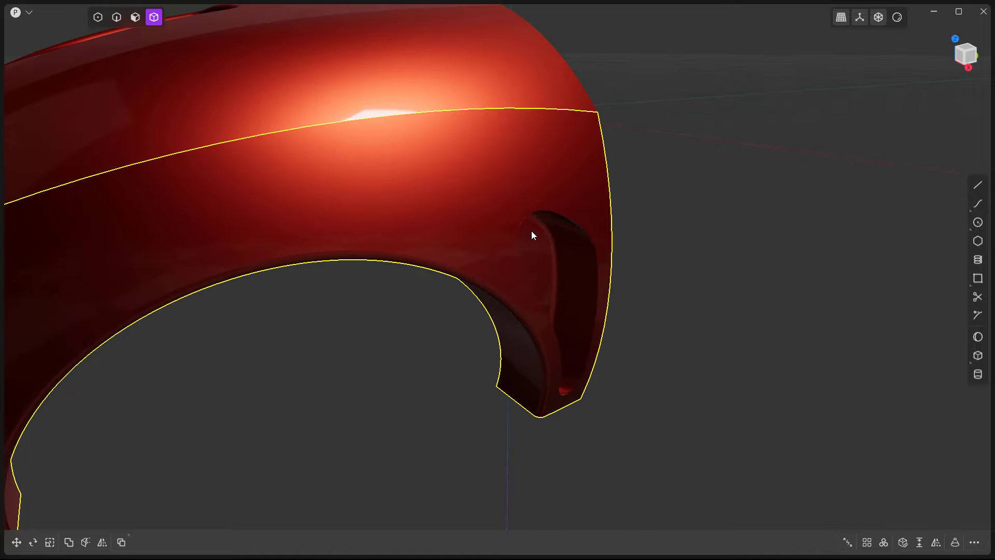
- Fillet the vent's outer opening edge on the fender by about 0.025 m with the Conic shape
{"action": "key", "text": "2"}
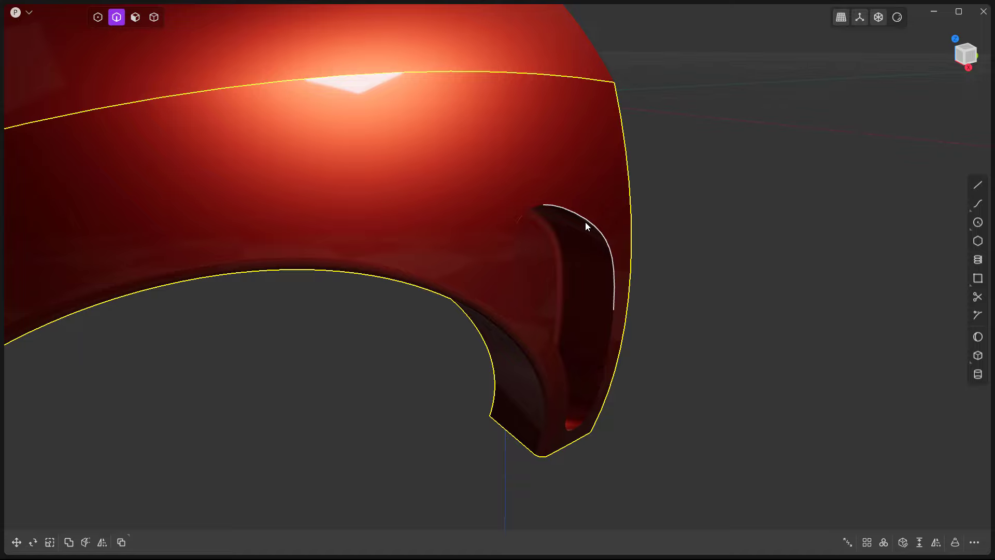
{"action": "left_click", "coordinate": [587, 223]}
{"action": "key", "text": "f"}
{"action": "left_click_drag", "start_coordinate": [546, 208], "coordinate": [542, 201]}
{"action": "scroll", "coordinate": [630, 303], "scroll_direction": "down", "scroll_amount": 4}
{"action": "middle_click_drag", "start_coordinate": [696, 357], "coordinate": [587, 303]}
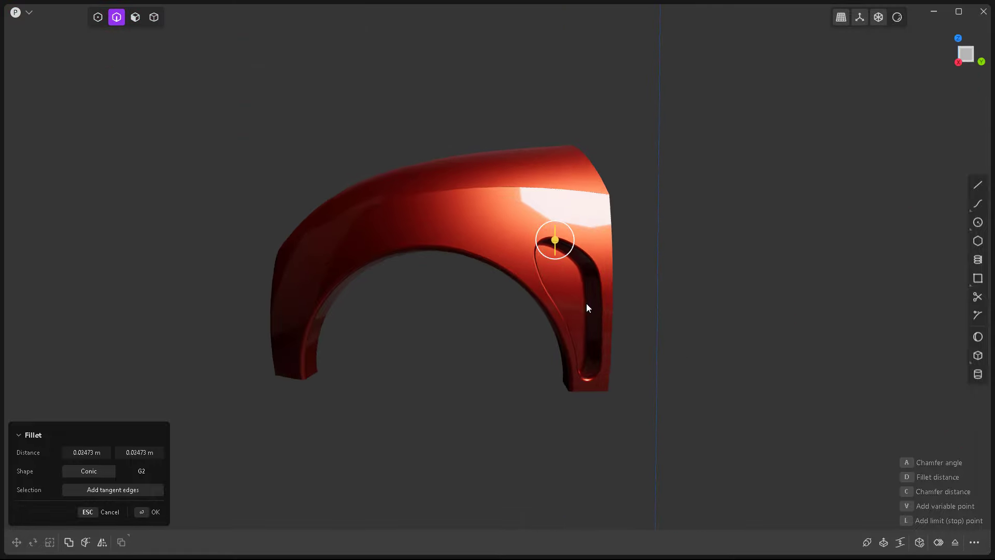
{"action": "scroll", "coordinate": [565, 256], "scroll_direction": "up", "scroll_amount": 5}
{"action": "left_click_drag", "start_coordinate": [537, 216], "coordinate": [538, 216]}
{"action": "key", "text": "Return"}
- Move the X-shaped grille element from the hood vent about 1.874 m along X, out beyond the fender
{"action": "scroll", "coordinate": [749, 338], "scroll_direction": "down", "scroll_amount": 3}
{"action": "middle_click_drag", "start_coordinate": [749, 338], "coordinate": [665, 357]}
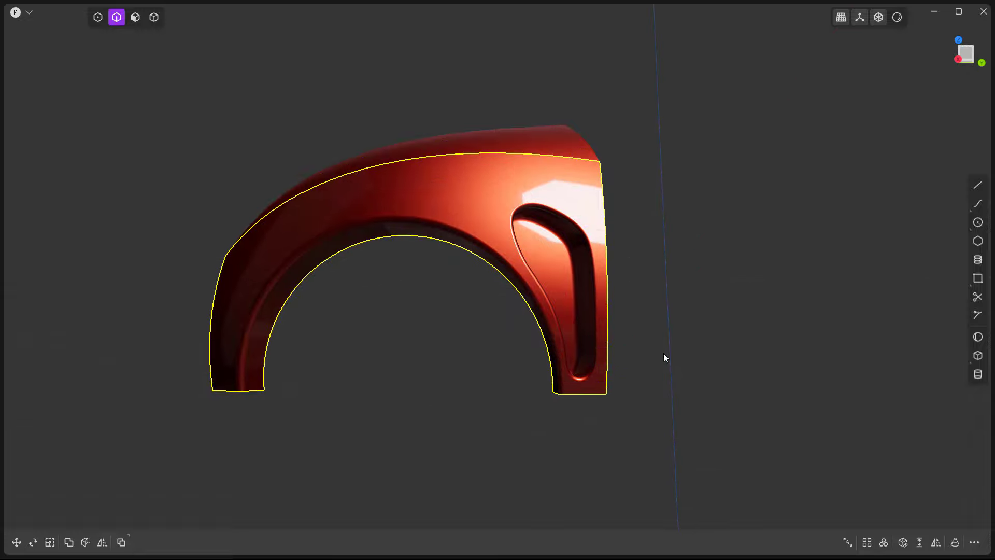
{"action": "middle_click_drag", "start_coordinate": [403, 327], "coordinate": [517, 369]}
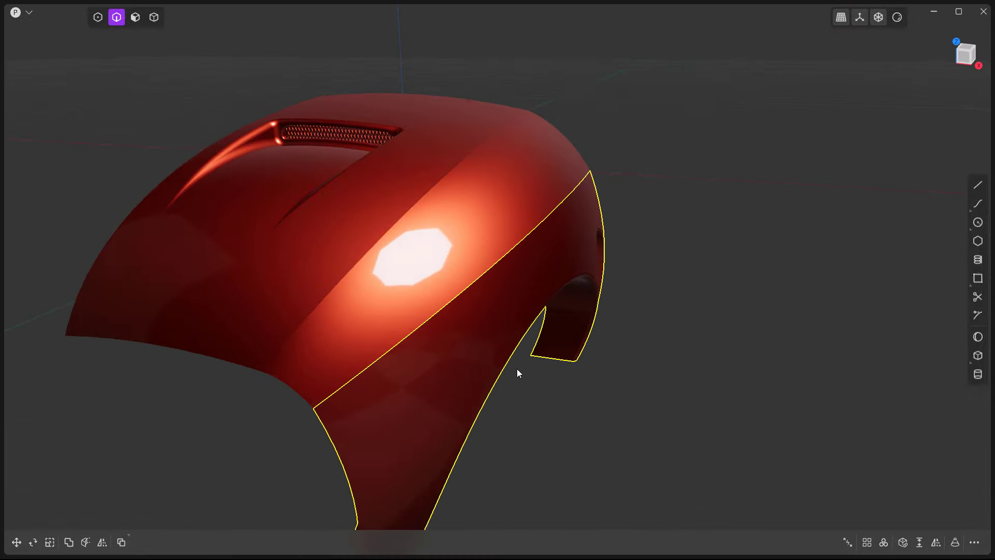
{"action": "key", "text": "4"}
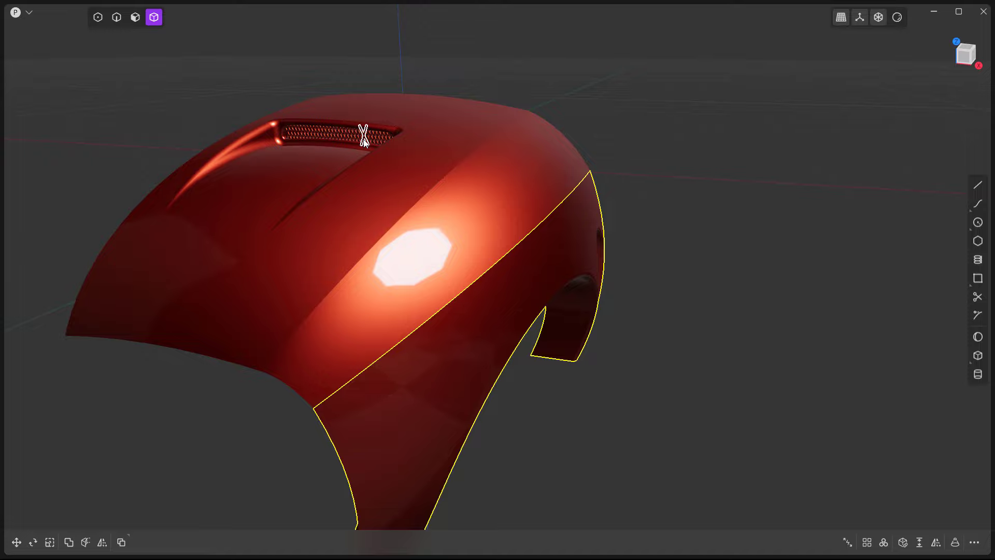
{"action": "key", "text": "Escape"}
{"action": "key", "text": "g"}
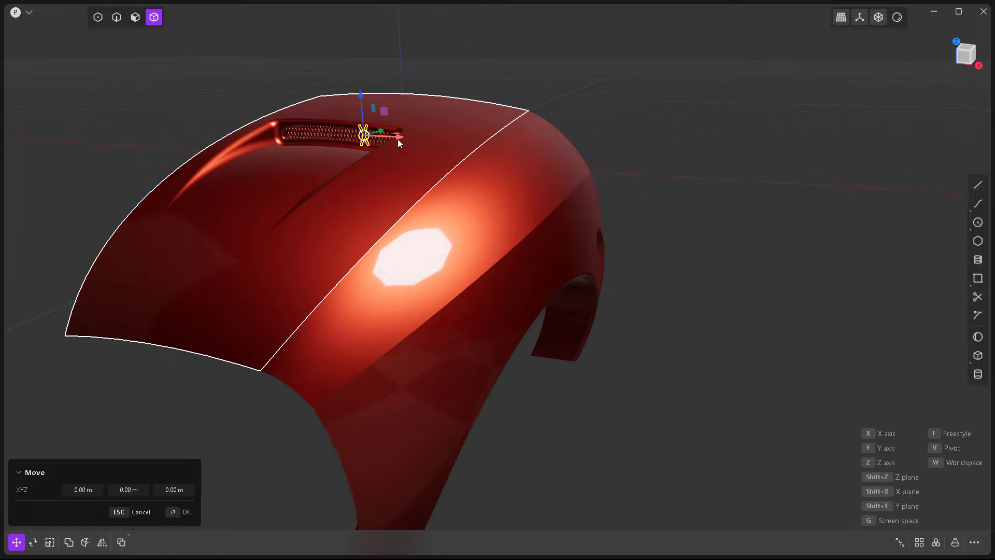
{"action": "left_click_drag", "start_coordinate": [400, 136], "coordinate": [664, 260]}
{"action": "middle_click_drag", "start_coordinate": [665, 261], "coordinate": [511, 370]}
{"action": "scroll", "coordinate": [510, 370], "scroll_direction": "up", "scroll_amount": 3}
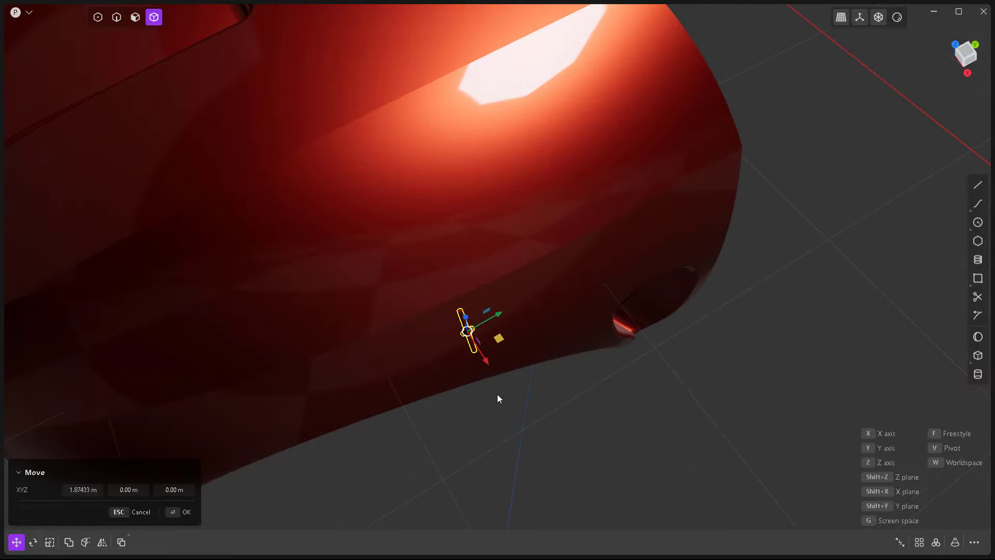
- Rotate the X-shaped grille element 90° about the Z axis
{"action": "key", "text": "r"}
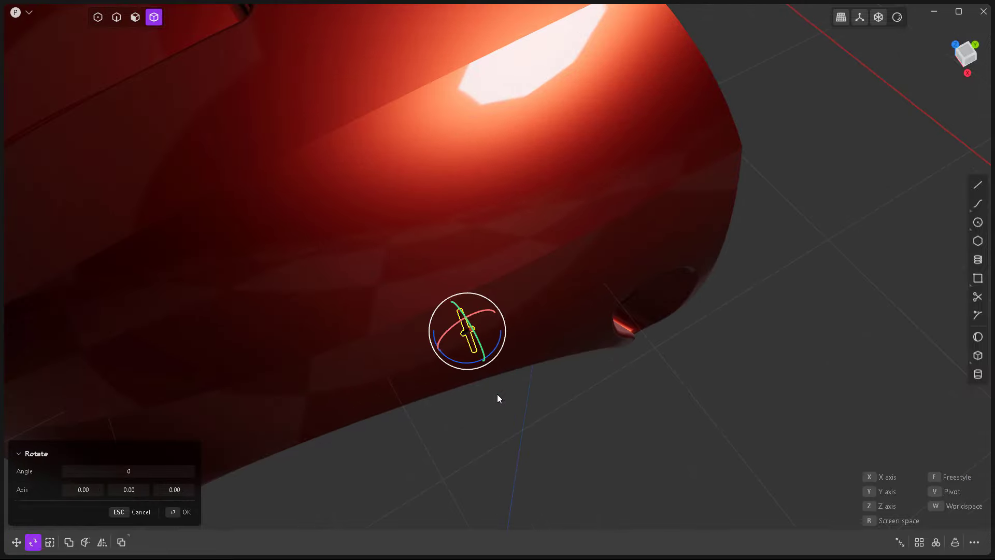
{"action": "type", "text": "z"}
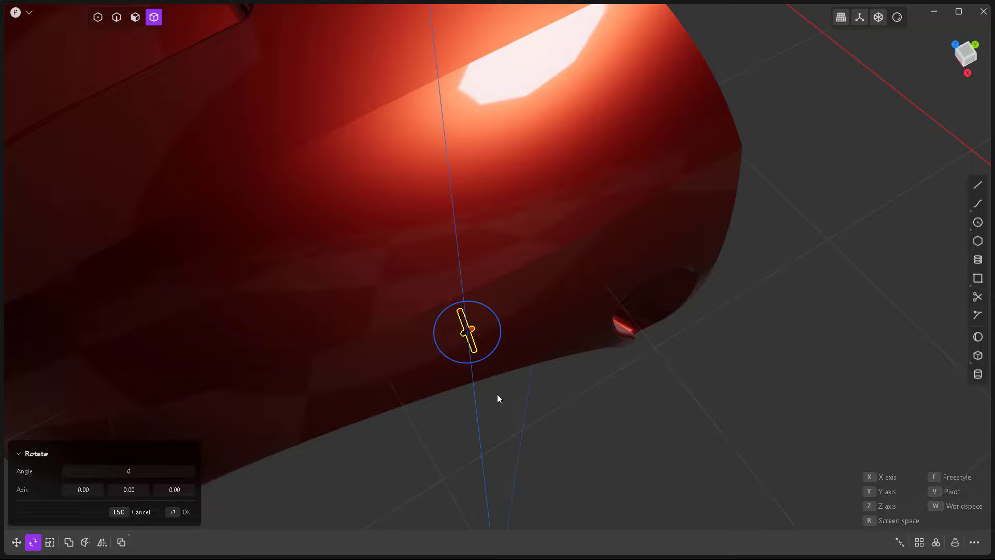
{"action": "type", "text": "105"}
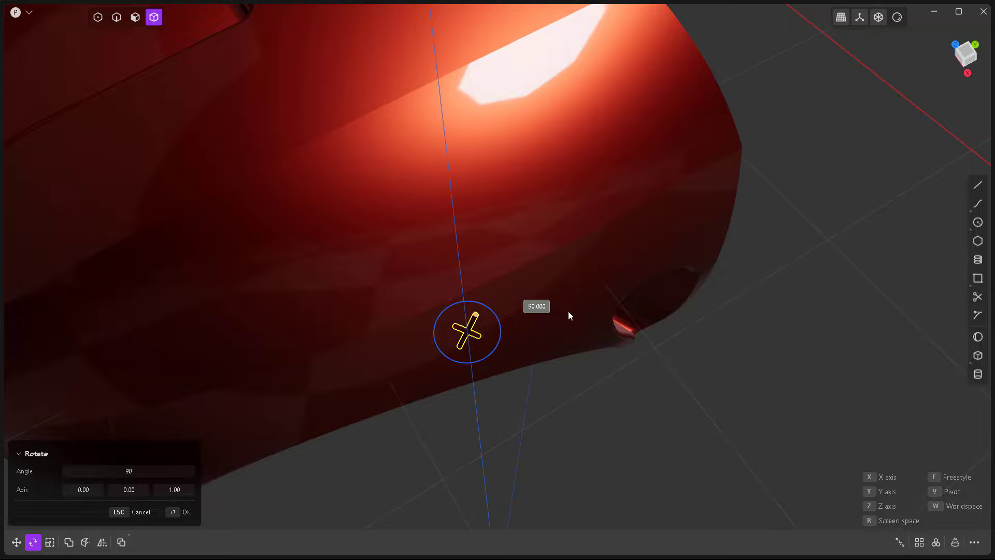
{"action": "left_click", "coordinate": [568, 311]}
- Move the X-shaped grille element about 1.463 m along Y and -2.2 m along Z, to the side vent's lower end
{"action": "scroll", "coordinate": [515, 395], "scroll_direction": "down", "scroll_amount": 3}
{"action": "key", "text": "KP_3"}
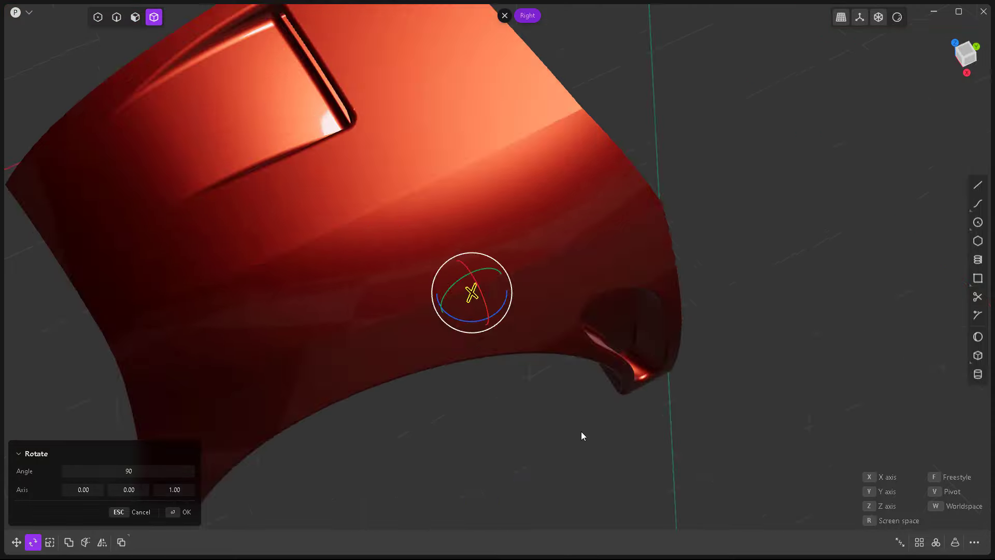
{"action": "scroll", "coordinate": [427, 290], "scroll_direction": "down", "scroll_amount": 3}
{"action": "scroll", "coordinate": [524, 264], "scroll_direction": "up", "scroll_amount": 2}
{"action": "key", "text": "g"}
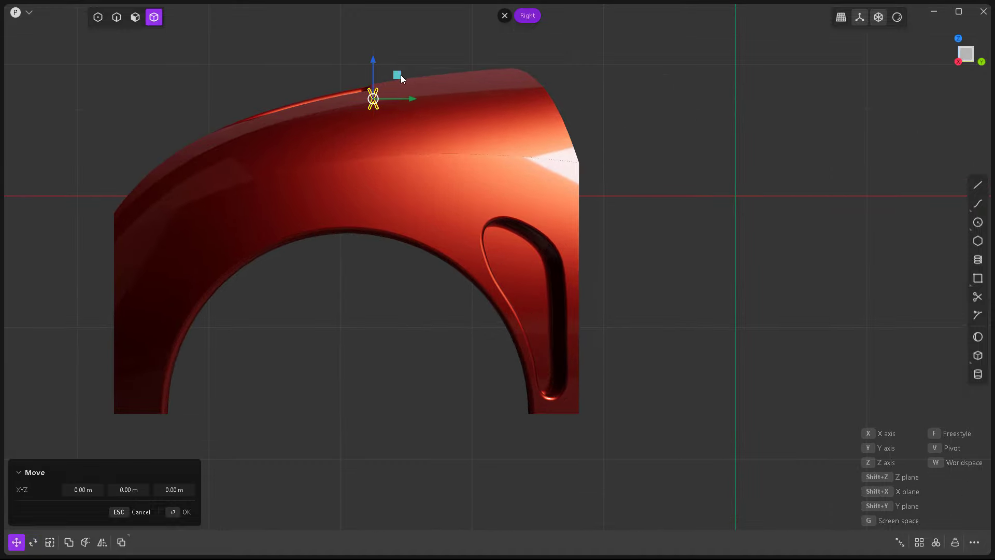
{"action": "scroll", "coordinate": [591, 394], "scroll_direction": "up", "scroll_amount": 4}
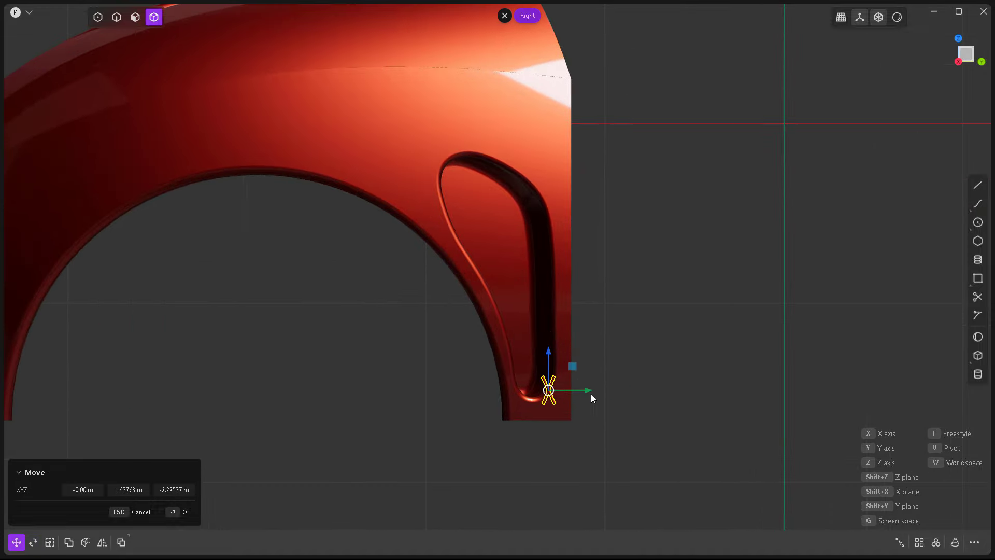
{"action": "scroll", "coordinate": [561, 402], "scroll_direction": "up", "scroll_amount": 1}
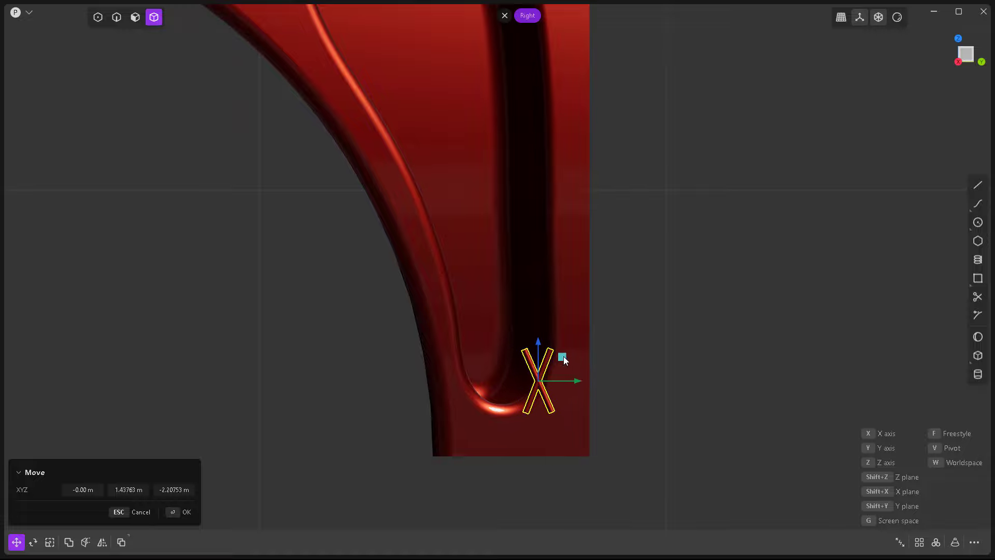
- Shift the X-shaped grille element about -0.102 m along X, closer to the fender surface
{"action": "middle_click_drag", "start_coordinate": [663, 431], "coordinate": [562, 413]}
{"action": "key", "text": "slash"}
{"action": "scroll", "coordinate": [487, 402], "scroll_direction": "down", "scroll_amount": 8}
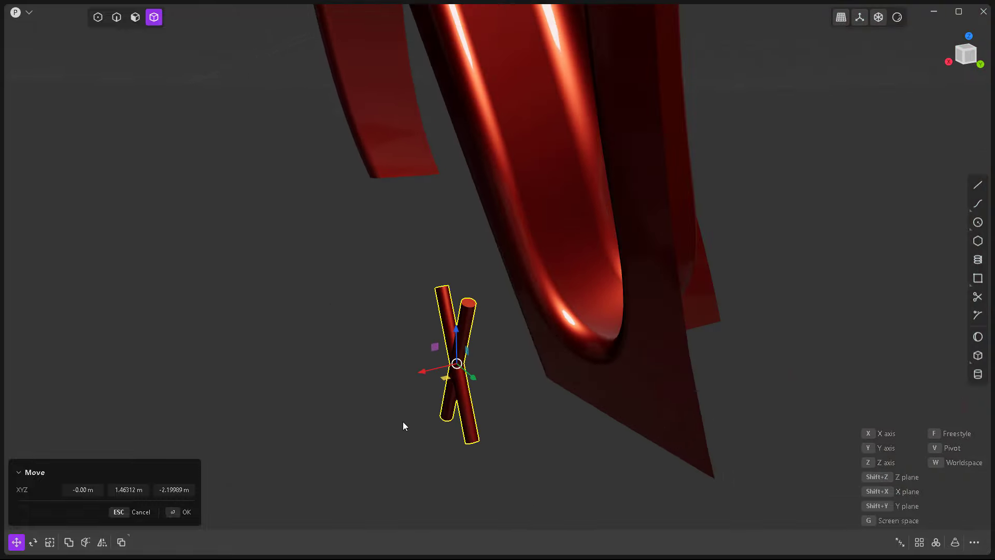
{"action": "left_click_drag", "start_coordinate": [401, 391], "coordinate": [572, 433]}
{"action": "middle_click_drag", "start_coordinate": [572, 433], "coordinate": [654, 418]}
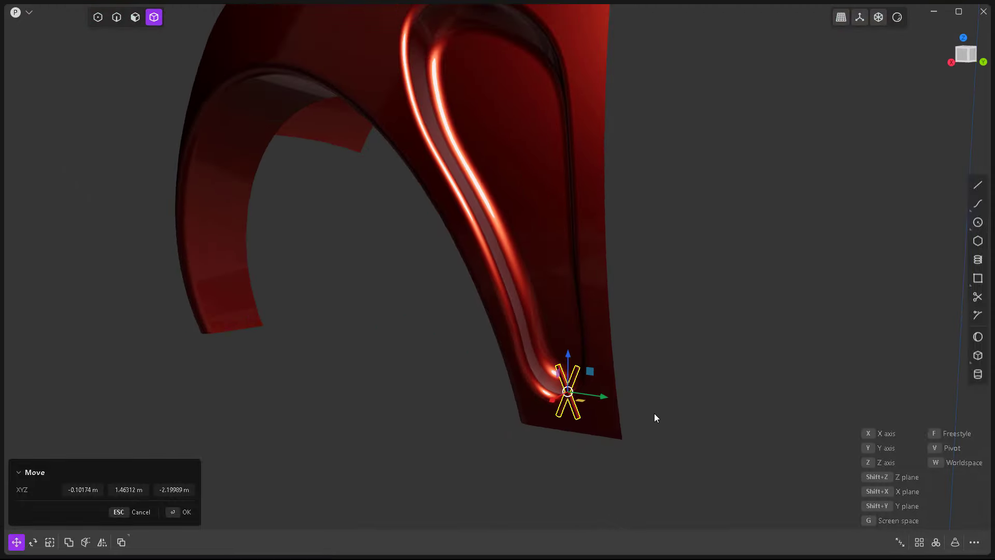
{"action": "key", "text": "KP_1"}
{"action": "scroll", "coordinate": [636, 388], "scroll_direction": "down", "scroll_amount": 8}
{"action": "key", "text": "Return"}
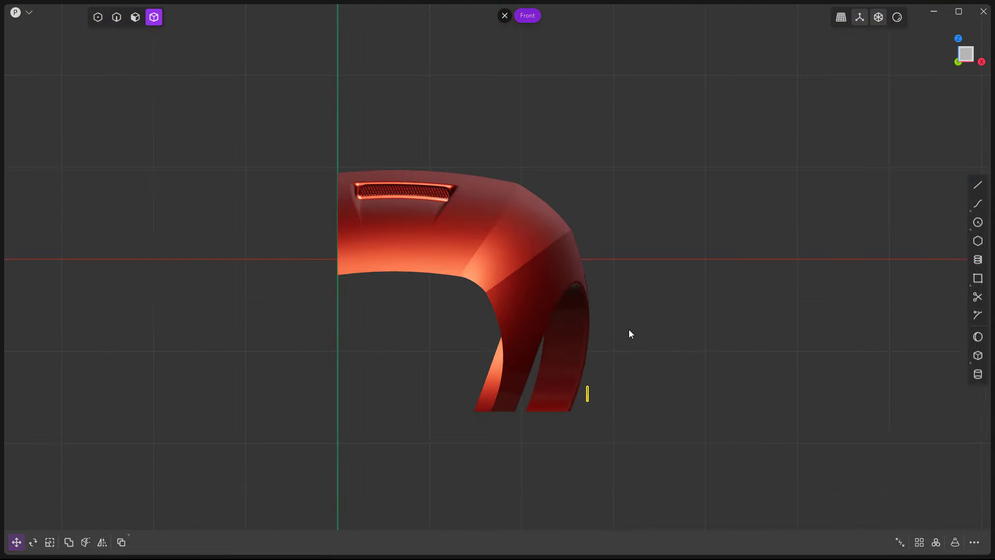
- Draw a curve in the front view along the fender's outer side profile, from the crease corner down to its lower edge
{"action": "scroll", "coordinate": [629, 333], "scroll_direction": "up", "scroll_amount": 2}
{"action": "left_click", "coordinate": [978, 203]}
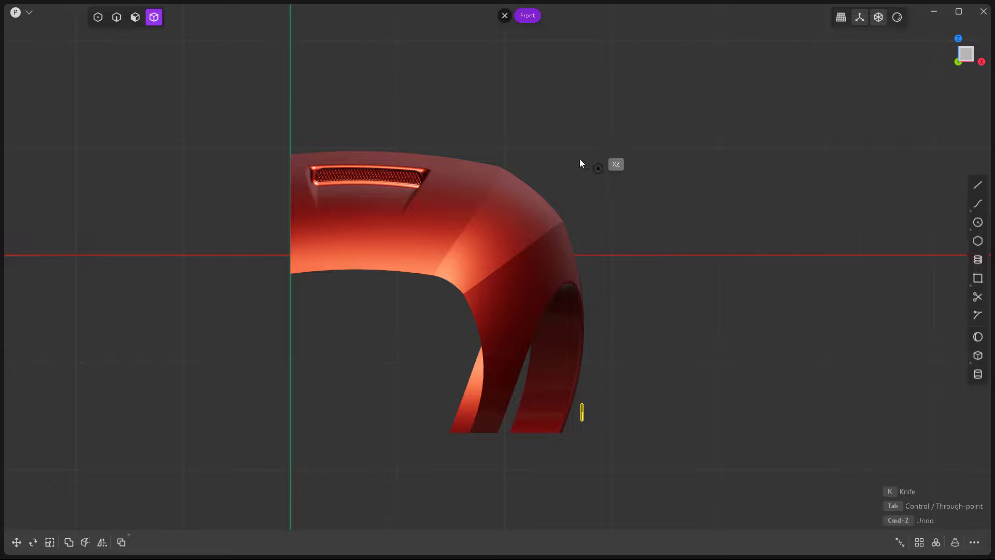
{"action": "left_click", "coordinate": [570, 217]}
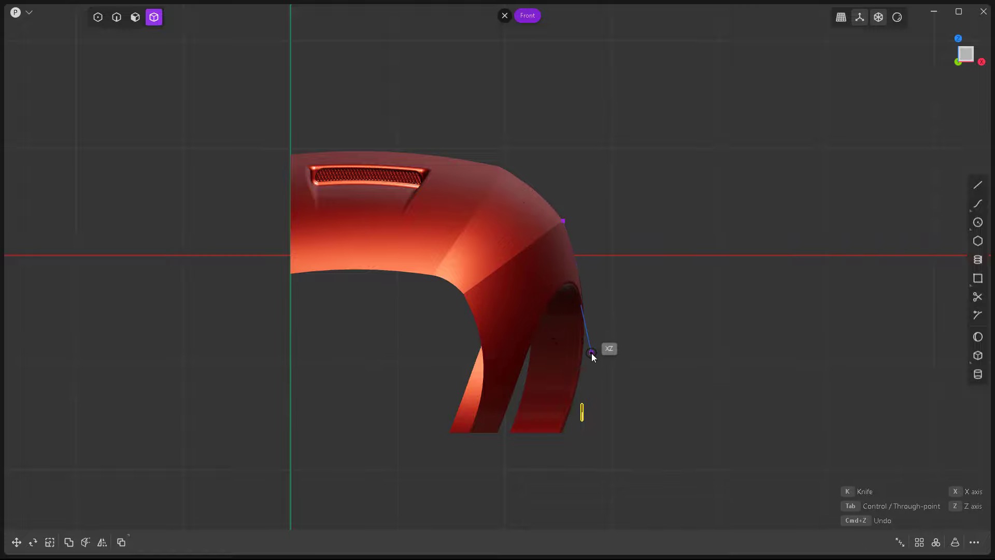
{"action": "left_click", "coordinate": [583, 354]}
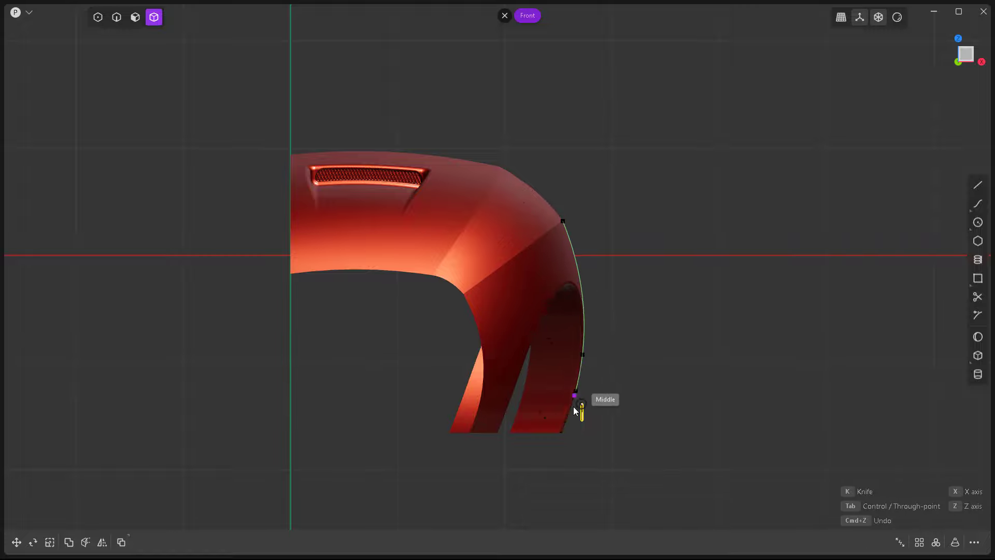
{"action": "left_click", "coordinate": [565, 434]}
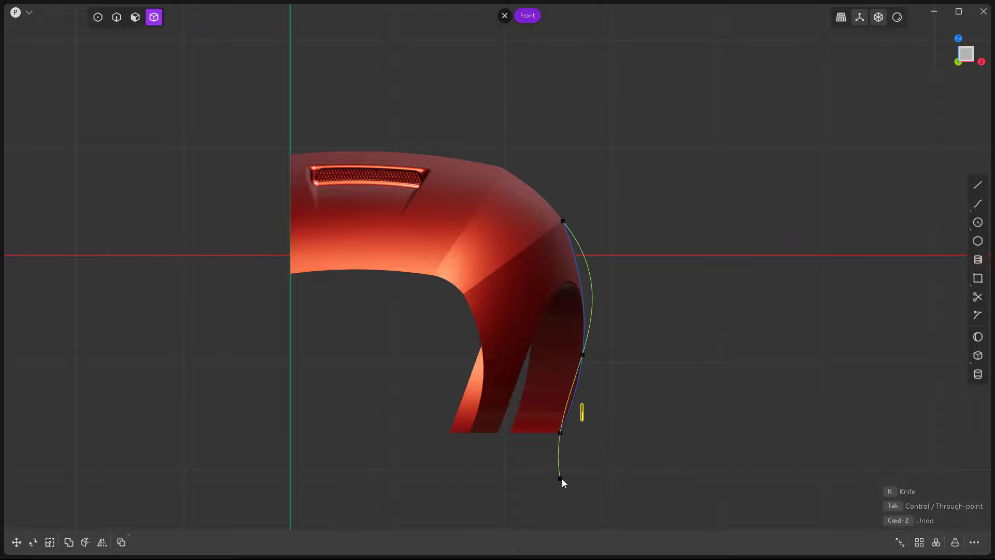
{"action": "key", "text": "Return"}
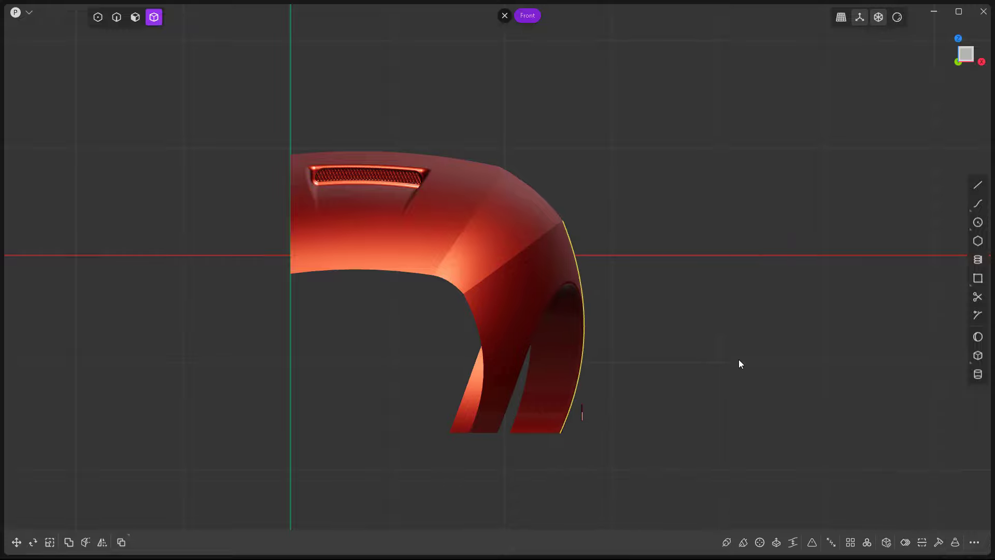
- Move the profile curve about 1.169 m along Y, just past the fender's rear edge
{"action": "middle_click_drag", "start_coordinate": [740, 362], "coordinate": [651, 449]}
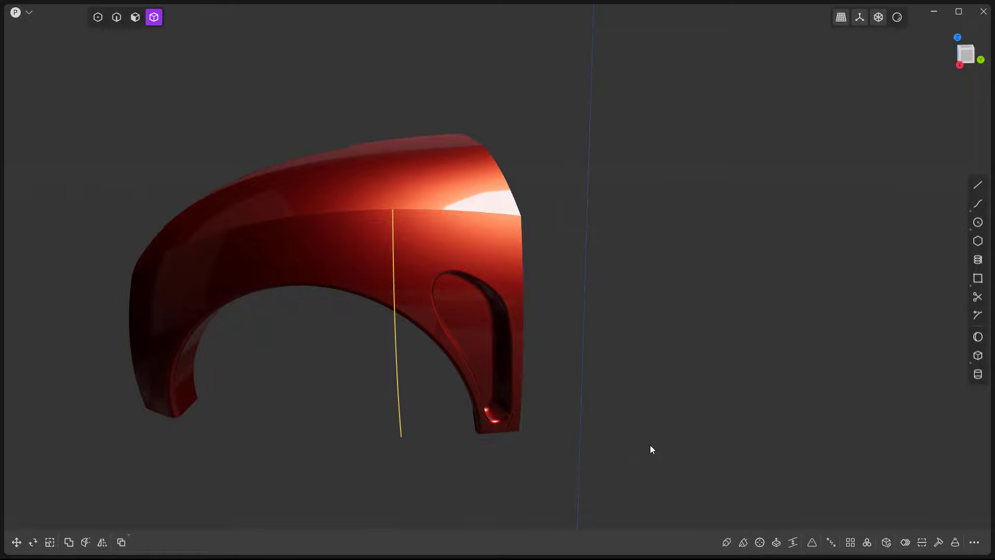
{"action": "key", "text": "3"}
{"action": "scroll", "coordinate": [571, 380], "scroll_direction": "up", "scroll_amount": 4}
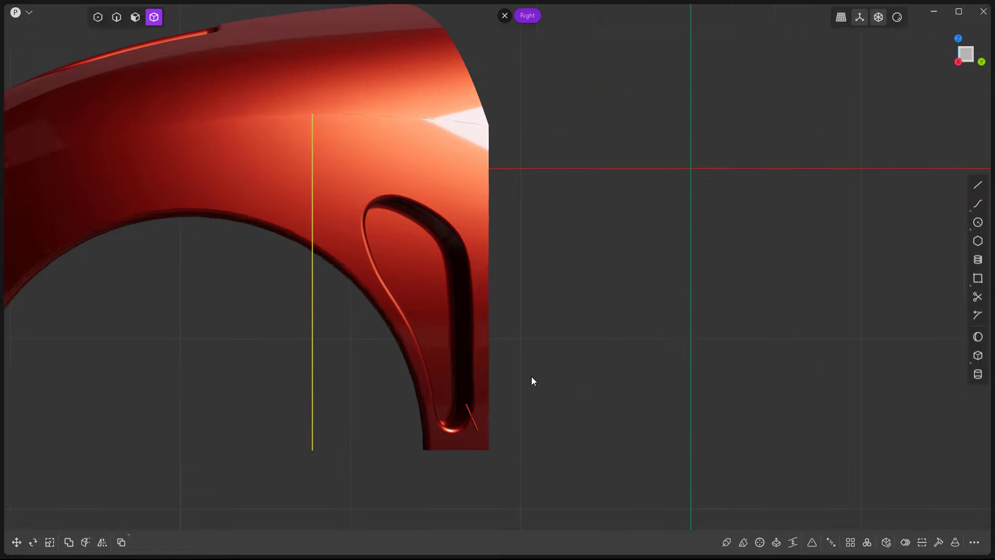
{"action": "key", "text": "g"}
{"action": "left_click_drag", "start_coordinate": [350, 281], "coordinate": [550, 304]}
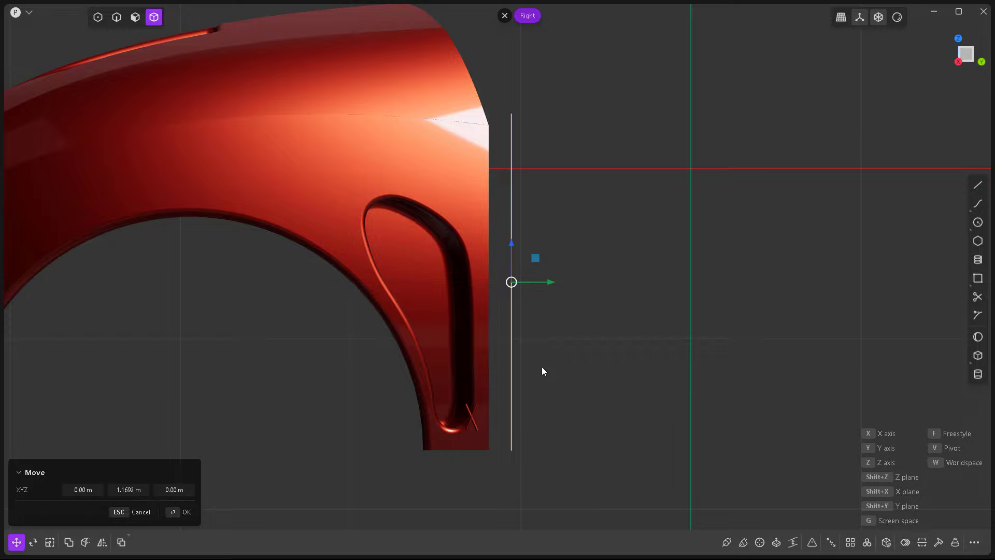
{"action": "key", "text": "Return"}
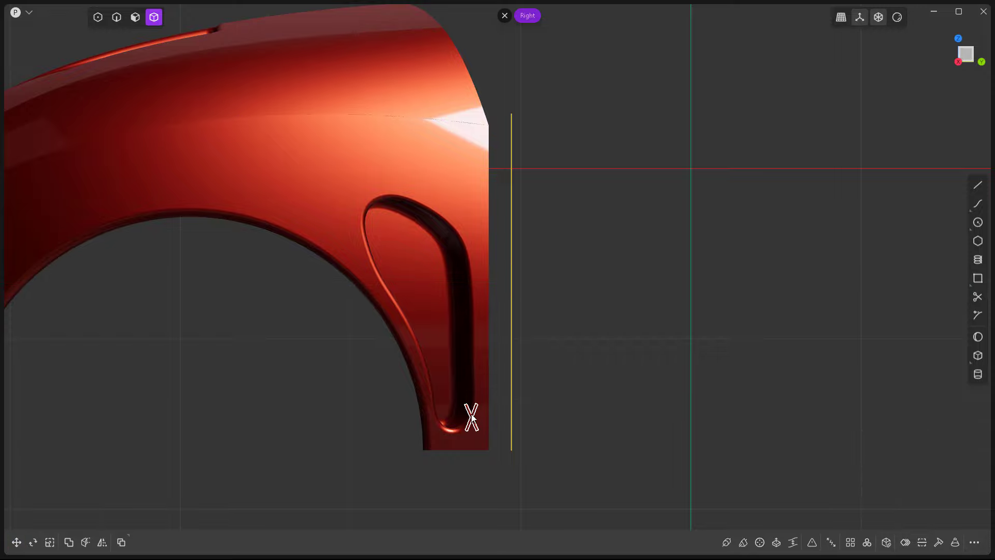
- Create a Curve Array of the X-shaped grille element with the fender profile curve as its path and Normal alignment
{"action": "left_click", "coordinate": [472, 419]}
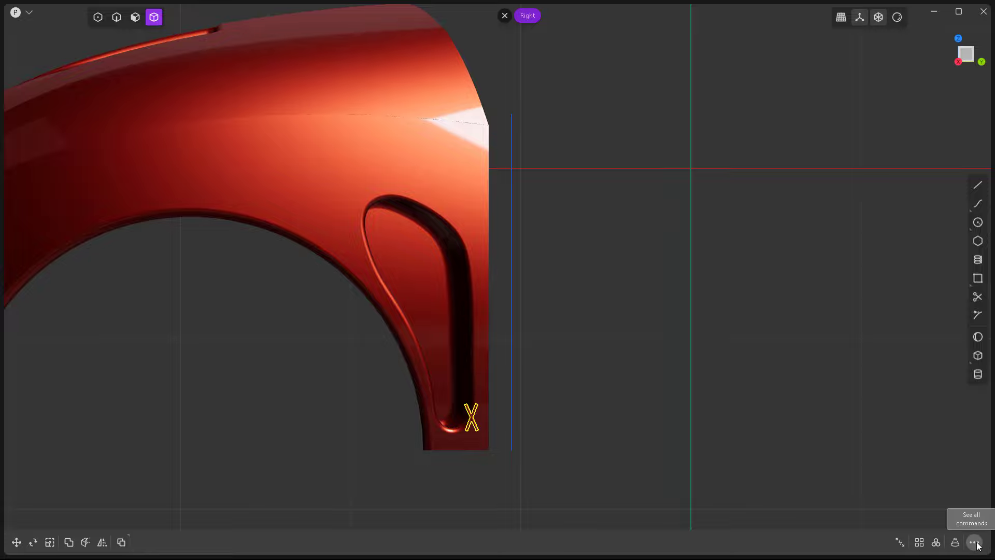
{"action": "left_click", "coordinate": [975, 543]}
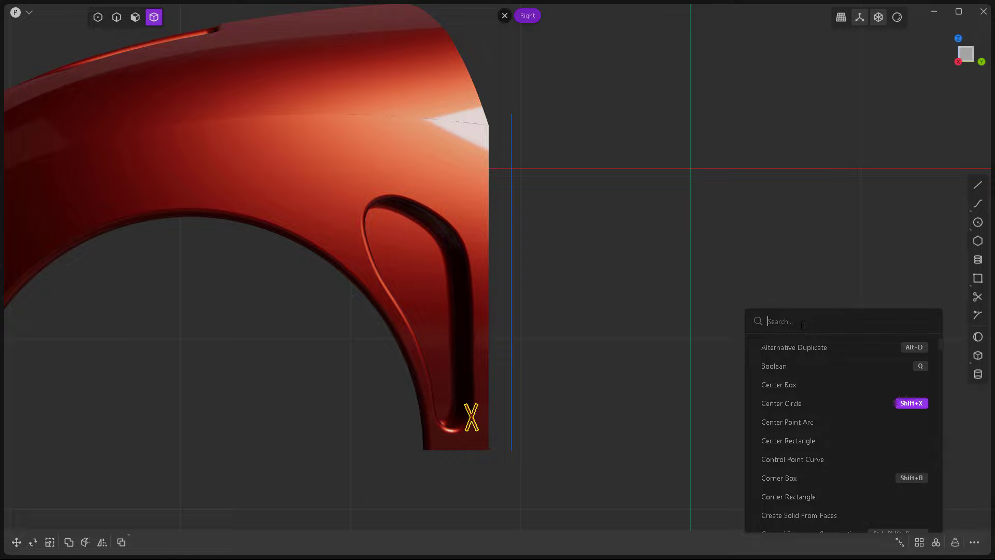
{"action": "type", "text": "arra"}
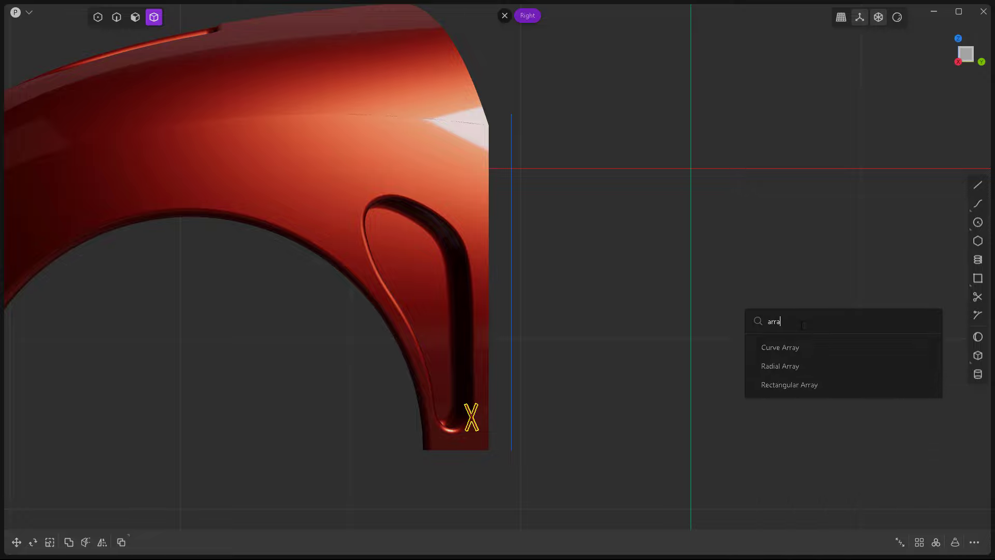
{"action": "left_click", "coordinate": [772, 354]}
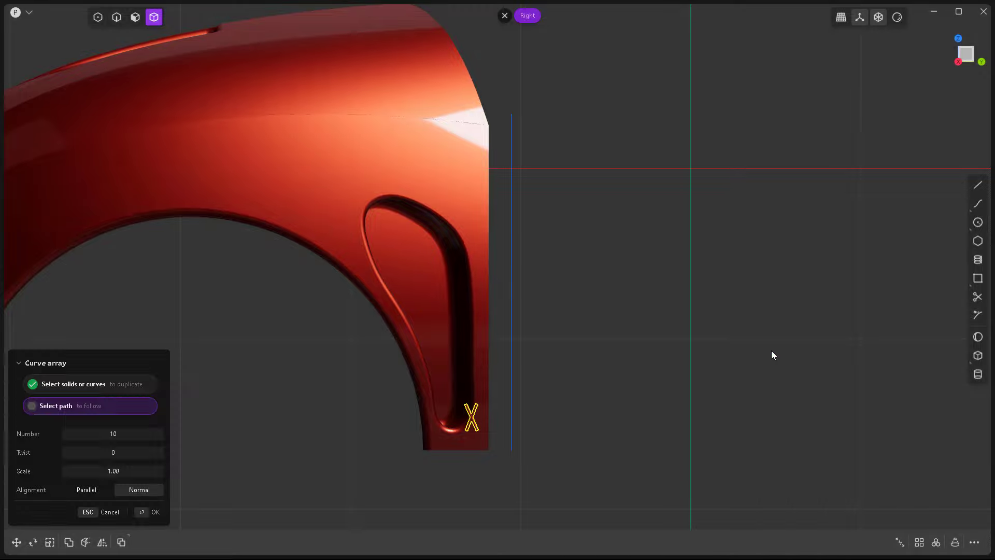
{"action": "left_click", "coordinate": [512, 326]}
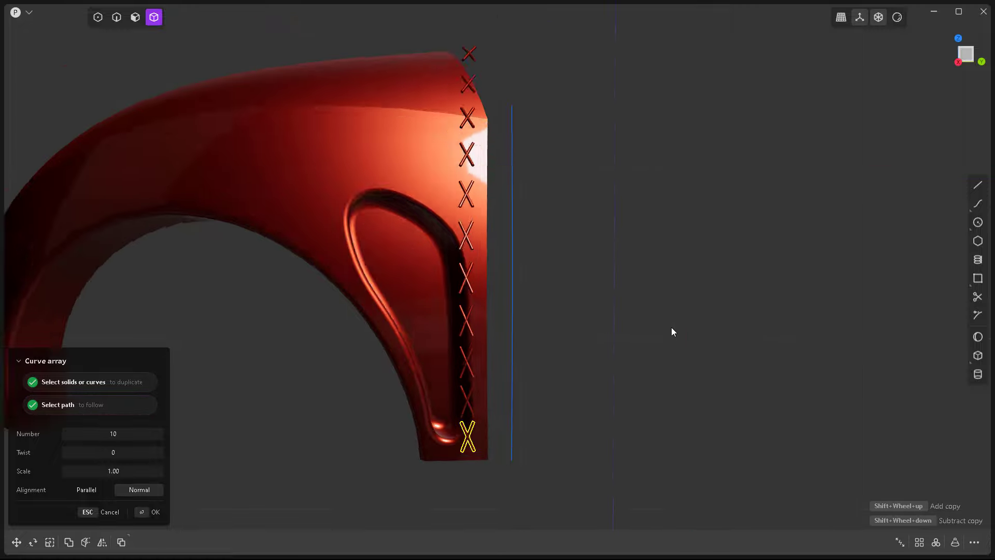
{"action": "middle_click_drag", "start_coordinate": [671, 331], "coordinate": [300, 289]}
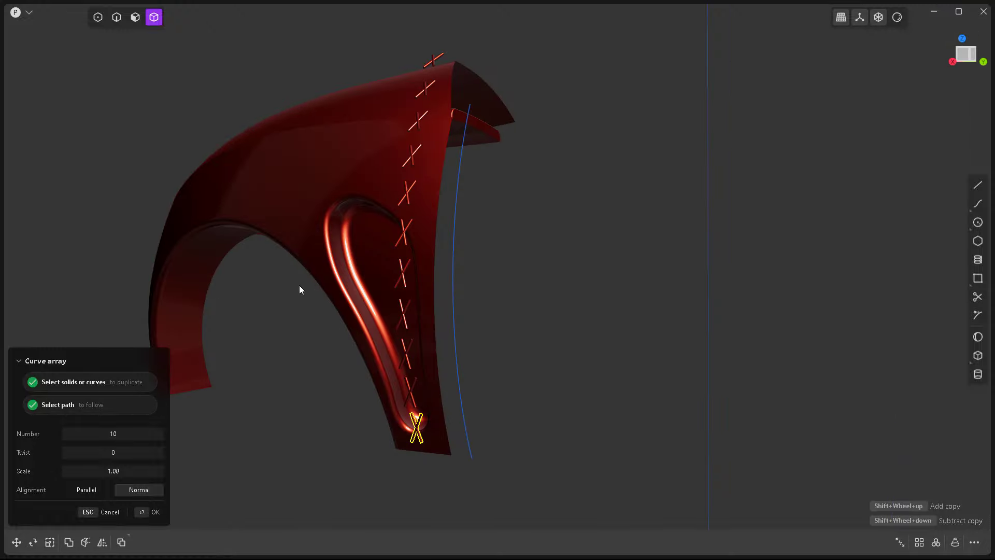
{"action": "middle_click_drag", "start_coordinate": [385, 401], "coordinate": [625, 281]}
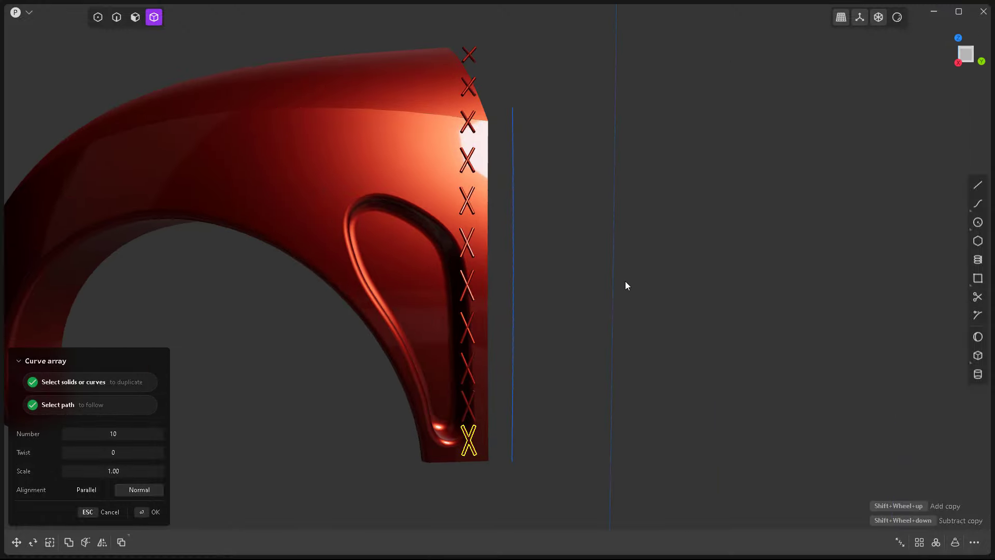
- Set the curve array's number of copies to 30 so the X elements overlap into a continuous column
{"action": "key", "text": "ctrl+KP_7"}
{"action": "key", "text": "KP_3"}
{"action": "scroll", "coordinate": [558, 281], "scroll_direction": "down", "scroll_amount": 4}
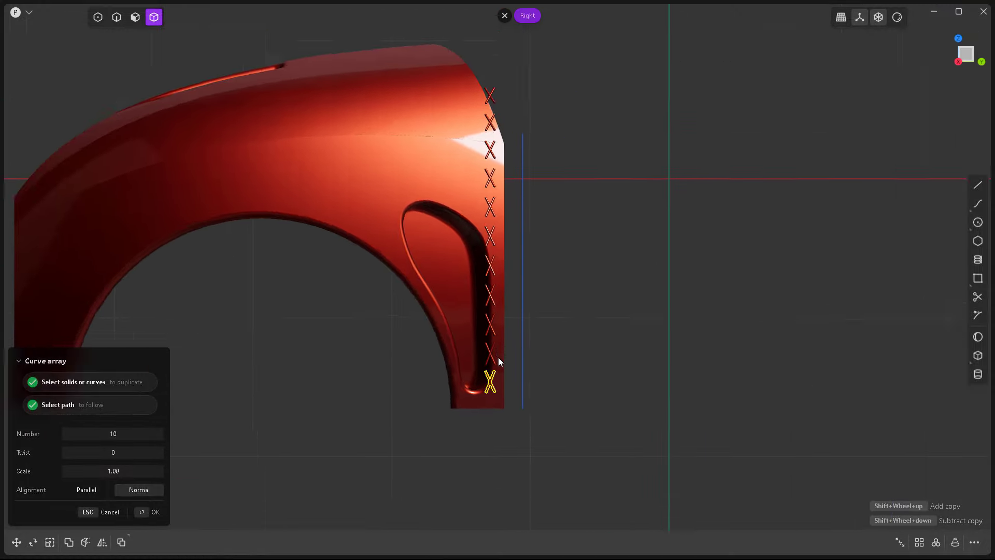
{"action": "scroll", "coordinate": [498, 362], "scroll_direction": "up", "scroll_amount": 6}
{"action": "left_click_drag", "start_coordinate": [120, 433], "coordinate": [165, 433]}
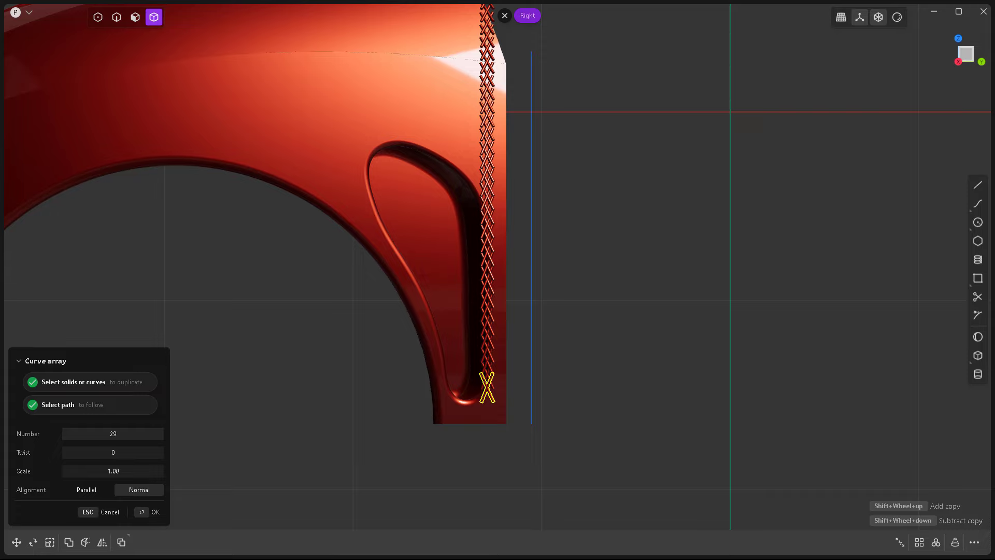
{"action": "left_click_drag", "start_coordinate": [156, 434], "coordinate": [159, 433]}
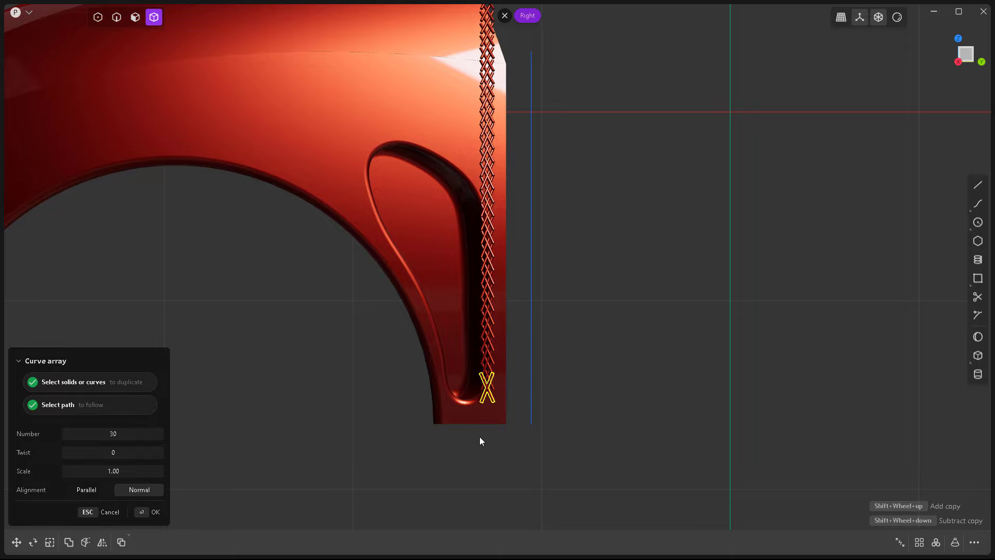
{"action": "key", "text": "Return"}
- Move the column of X elements about -0.234 m along X into the vent recess
{"action": "scroll", "coordinate": [498, 434], "scroll_direction": "down", "scroll_amount": 3}
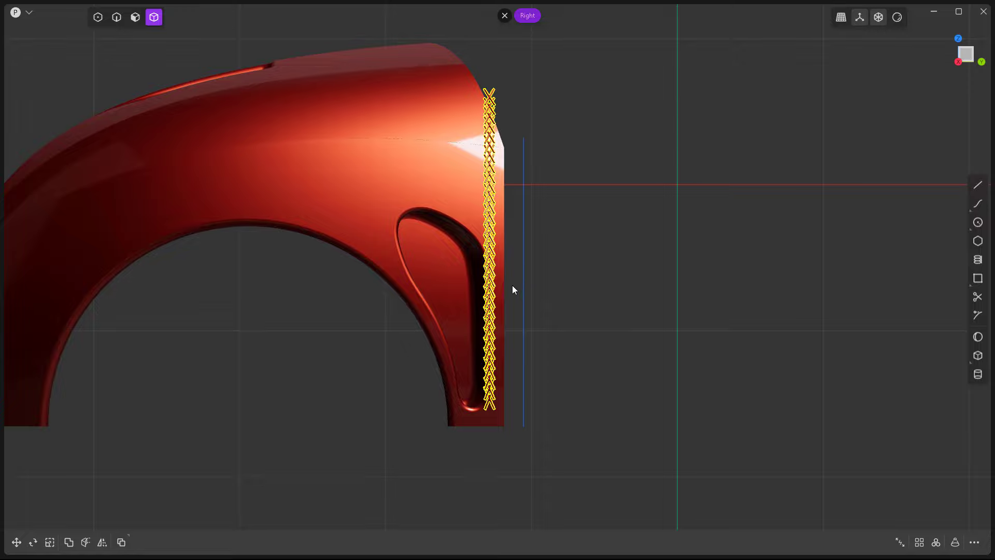
{"action": "scroll", "coordinate": [471, 422], "scroll_direction": "up", "scroll_amount": 2}
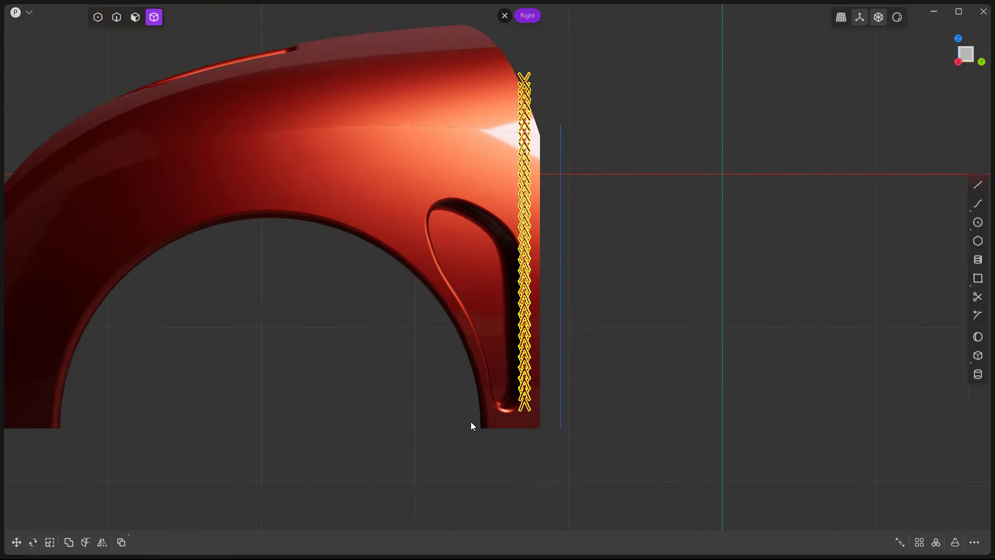
{"action": "scroll", "coordinate": [471, 425], "scroll_direction": "up", "scroll_amount": 3}
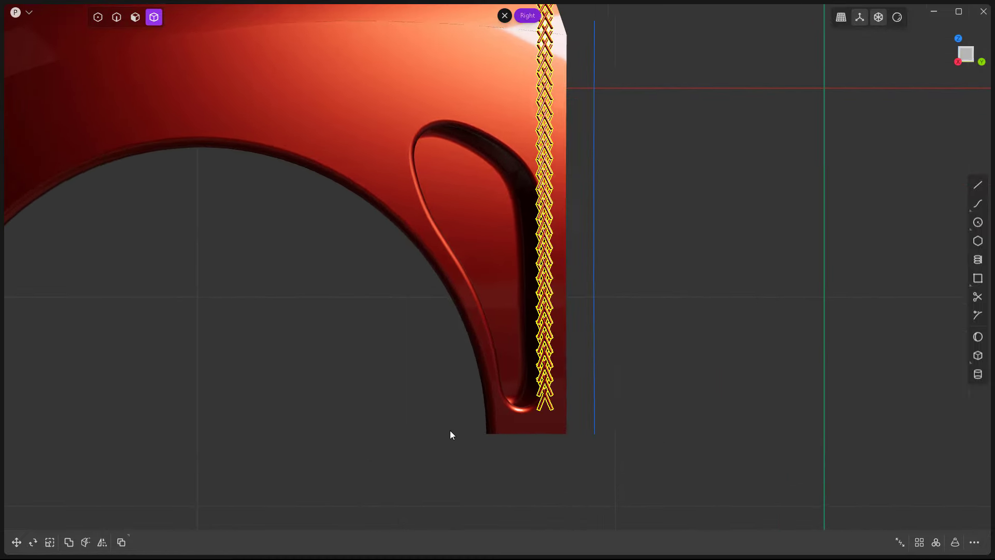
{"action": "middle_click_drag", "start_coordinate": [451, 432], "coordinate": [604, 328]}
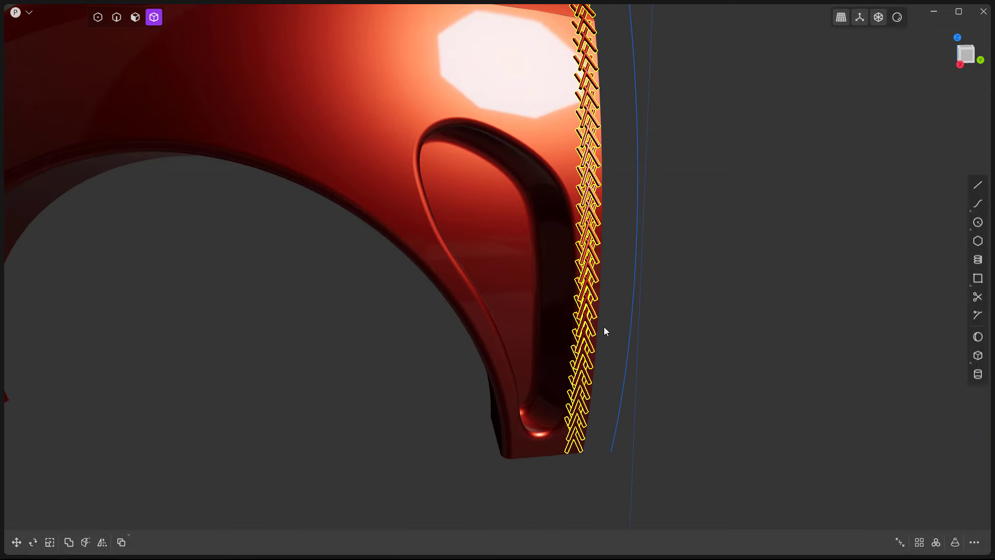
{"action": "key", "text": "g"}
{"action": "middle_click_drag", "start_coordinate": [609, 195], "coordinate": [612, 331]}
{"action": "key", "text": "x"}
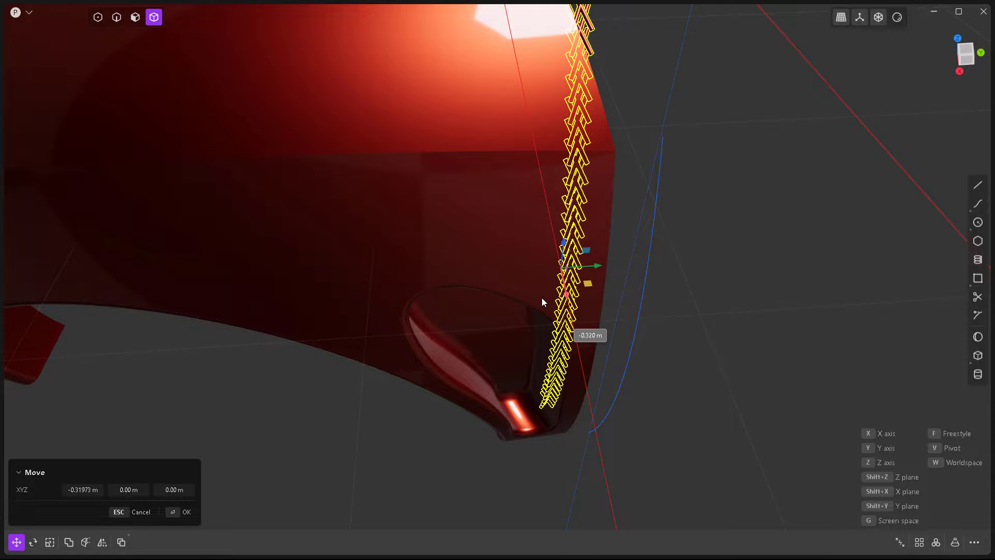
{"action": "middle_click_drag", "start_coordinate": [542, 298], "coordinate": [472, 329]}
{"action": "left_click_drag", "start_coordinate": [385, 185], "coordinate": [367, 187]}
{"action": "middle_click_drag", "start_coordinate": [378, 321], "coordinate": [540, 349]}
- Create a rectangular array of the X-element column across the vent, spanning about 0.747 m along the Y axis
{"action": "key", "text": "KP_3"}
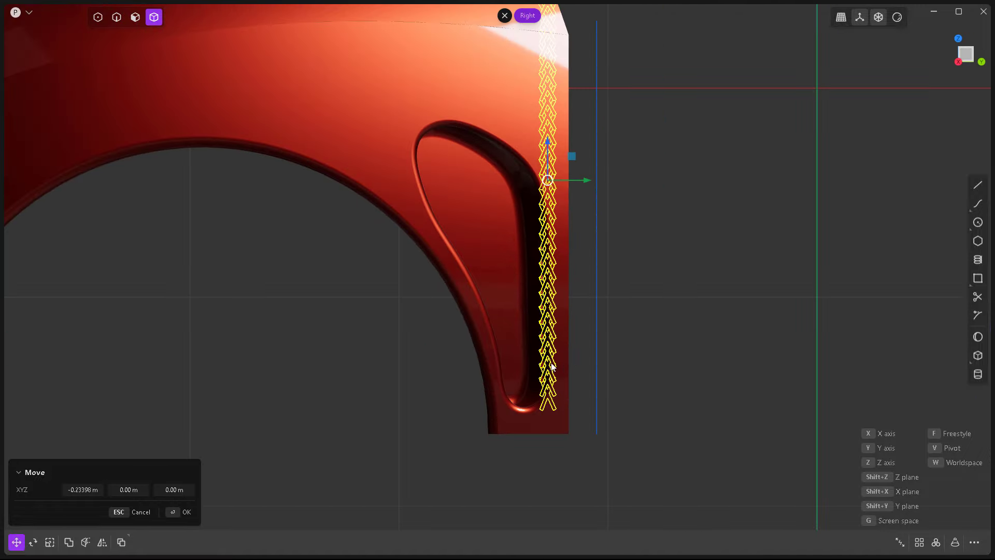
{"action": "scroll", "coordinate": [471, 251], "scroll_direction": "up", "scroll_amount": 2}
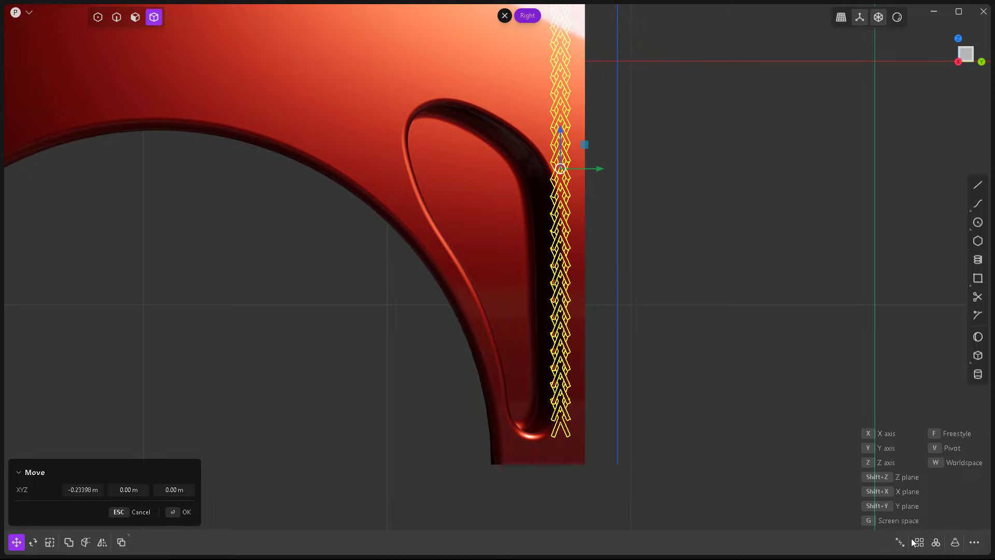
{"action": "left_click", "coordinate": [917, 542]}
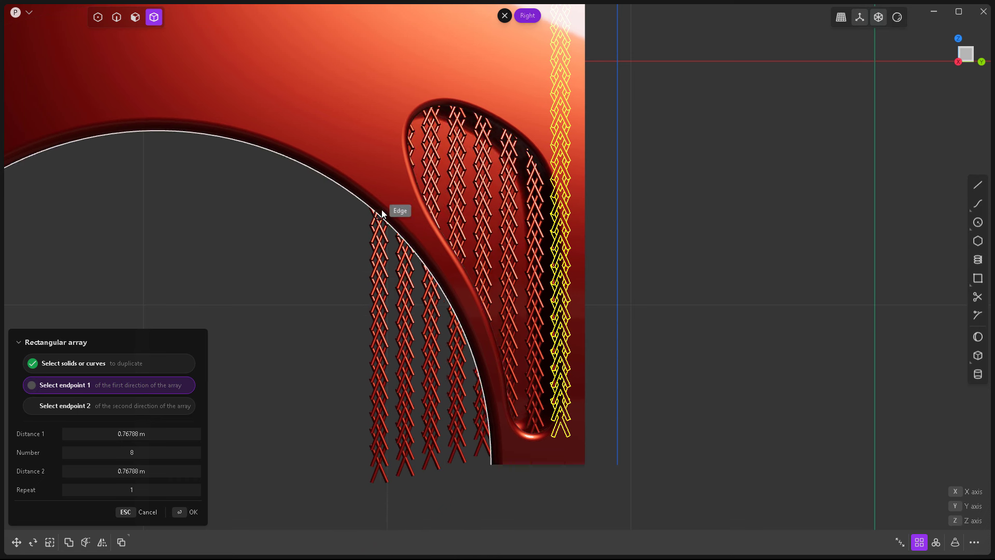
{"action": "left_click", "coordinate": [378, 171]}
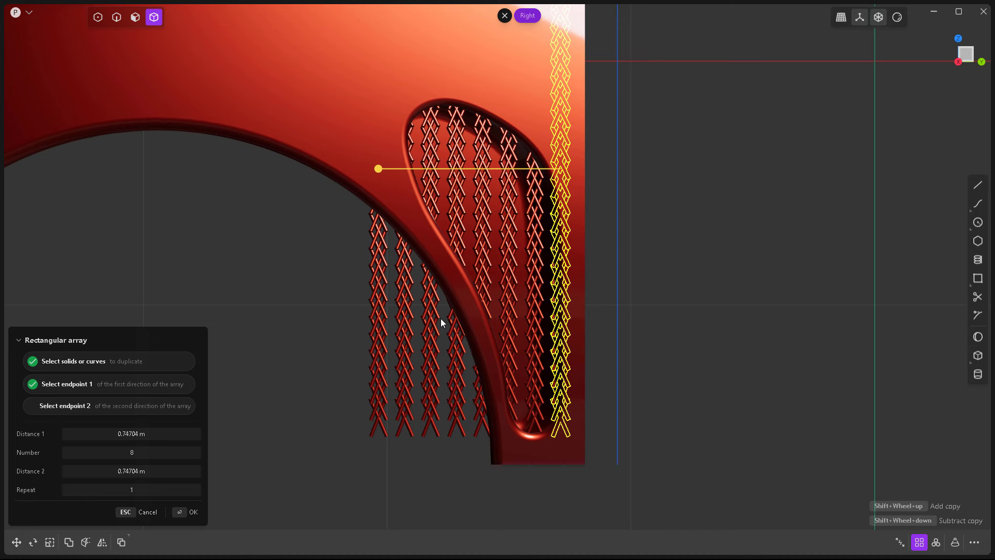
- Increase the array's copies until the columns mesh into one dense lattice over the vent, and select the whole grille
{"action": "scroll", "coordinate": [441, 319], "scroll_direction": "up", "scroll_amount": 7, "text": "shift"}
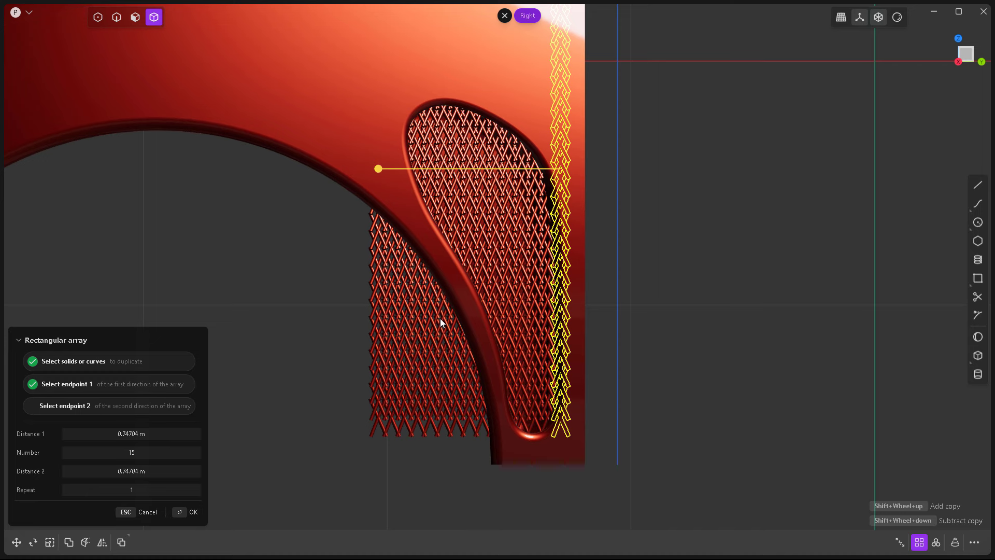
{"action": "scroll", "coordinate": [440, 318], "scroll_direction": "up", "scroll_amount": 3, "text": "shift"}
{"action": "scroll", "coordinate": [440, 318], "scroll_direction": "up", "scroll_amount": 2, "text": "shift"}
{"action": "key", "text": "Return"}
{"action": "scroll", "coordinate": [568, 372], "scroll_direction": "down", "scroll_amount": 3}
{"action": "left_click_drag", "start_coordinate": [433, 75], "coordinate": [598, 416]}
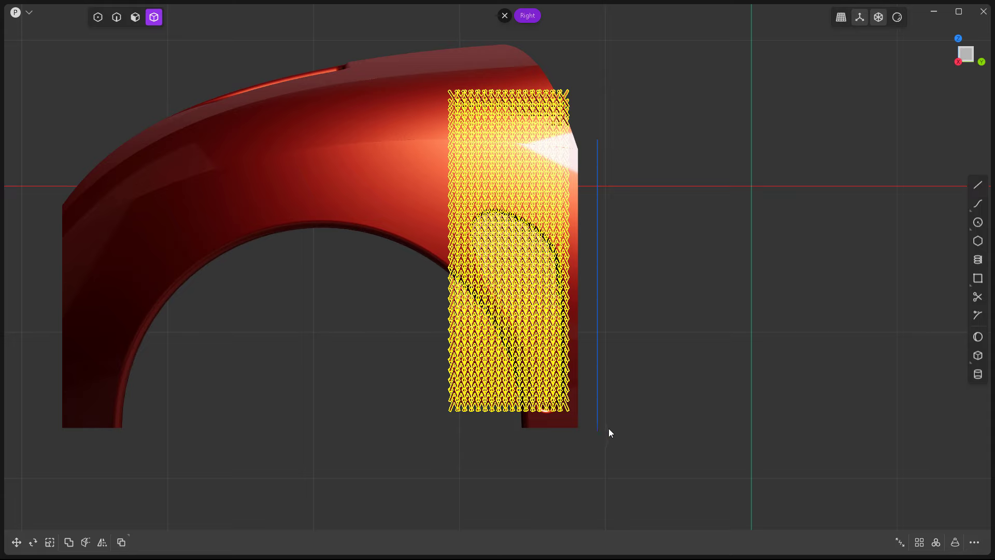
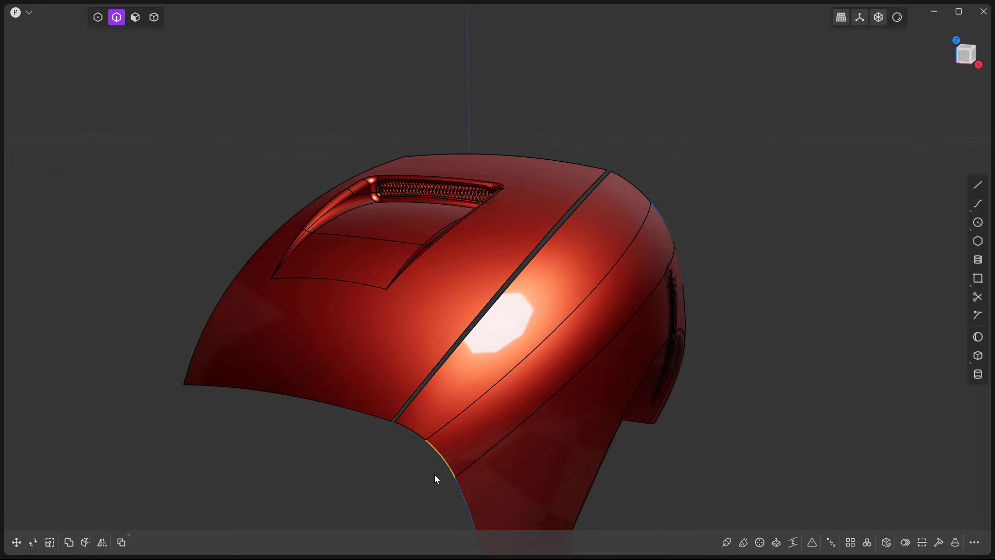
{"action": "left_click", "coordinate": [434, 474]}
{"action": "left_click", "coordinate": [460, 496]}
{"action": "left_click", "coordinate": [422, 477]}
{"action": "middle_click_drag", "start_coordinate": [703, 275], "coordinate": [933, 350]}
{"action": "left_click", "coordinate": [934, 350]}
{"action": "left_click", "coordinate": [935, 349]}
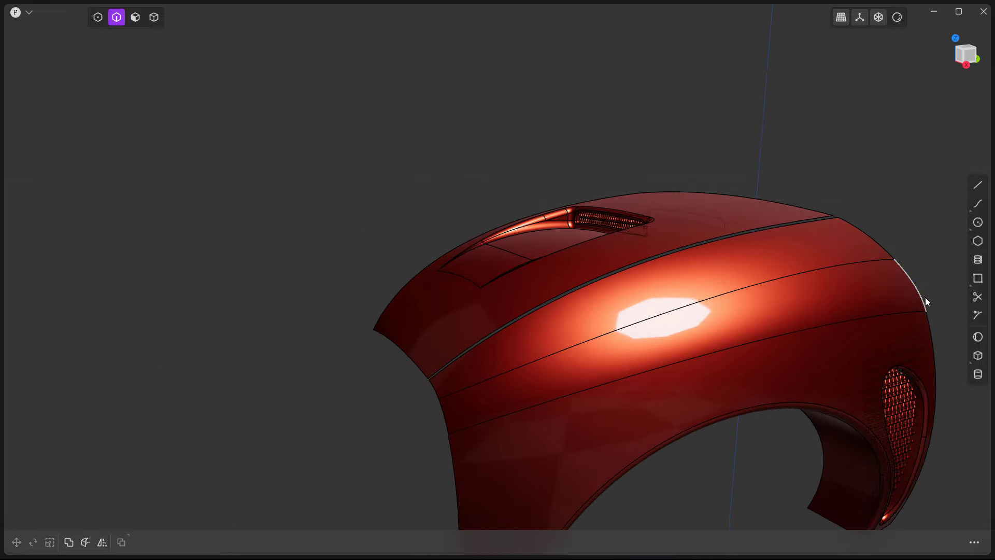
{"action": "scroll", "coordinate": [382, 362], "scroll_direction": "down", "scroll_amount": 2}
{"action": "middle_click_drag", "start_coordinate": [382, 362], "coordinate": [391, 396]}
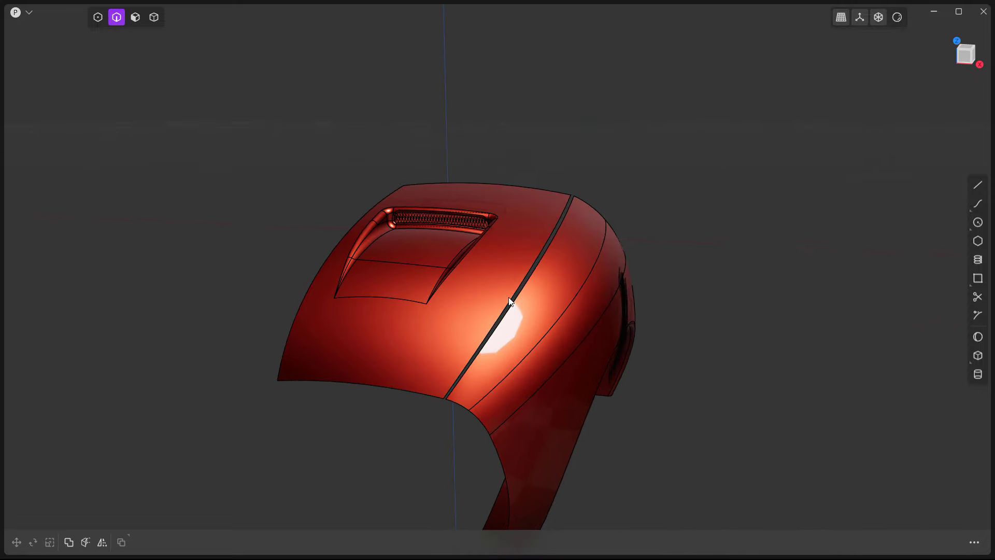
- Place copies of the two edges of the hood-fender gap about 0.05 m below the gap along Z
{"action": "scroll", "coordinate": [522, 287], "scroll_direction": "up", "scroll_amount": 5}
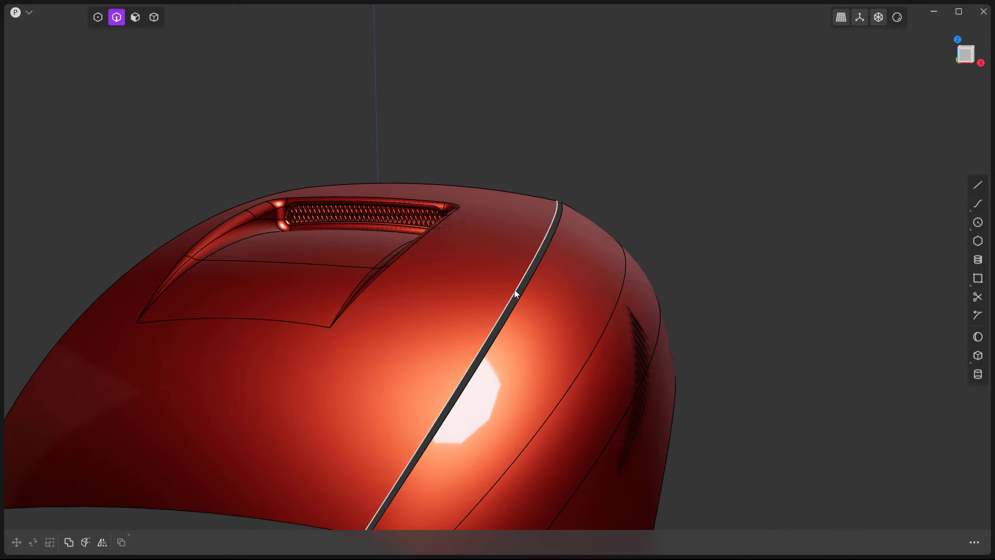
{"action": "left_click", "coordinate": [514, 290]}
{"action": "middle_click_drag", "start_coordinate": [553, 267], "coordinate": [518, 325]}
{"action": "key", "text": "g"}
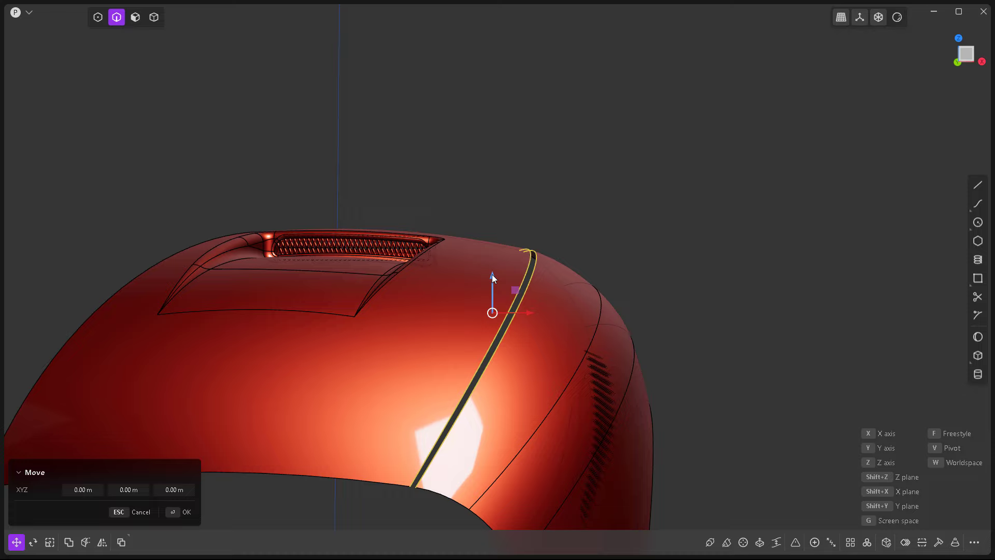
{"action": "left_click_drag", "start_coordinate": [493, 275], "coordinate": [492, 283]}
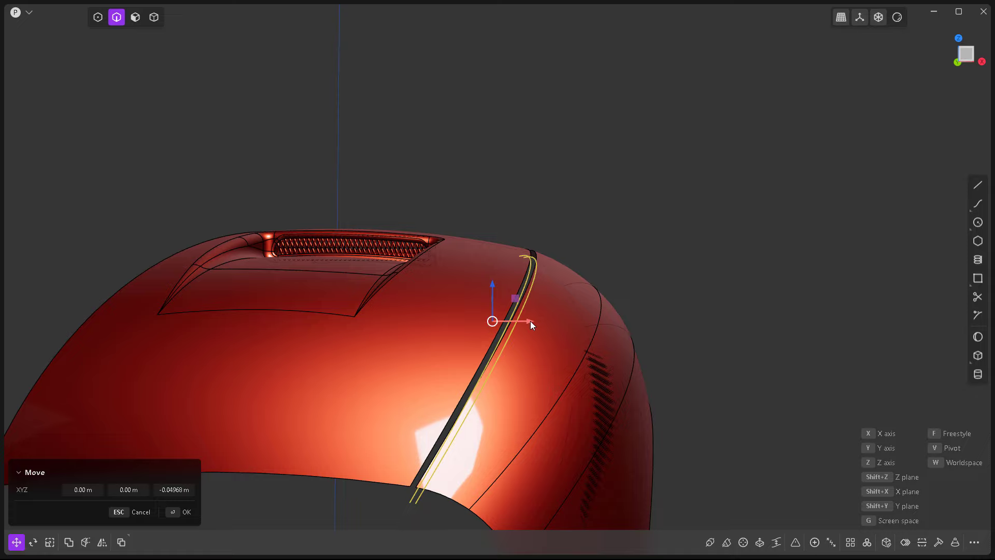
{"action": "middle_click_drag", "start_coordinate": [517, 365], "coordinate": [621, 340]}
{"action": "key", "text": "Return"}
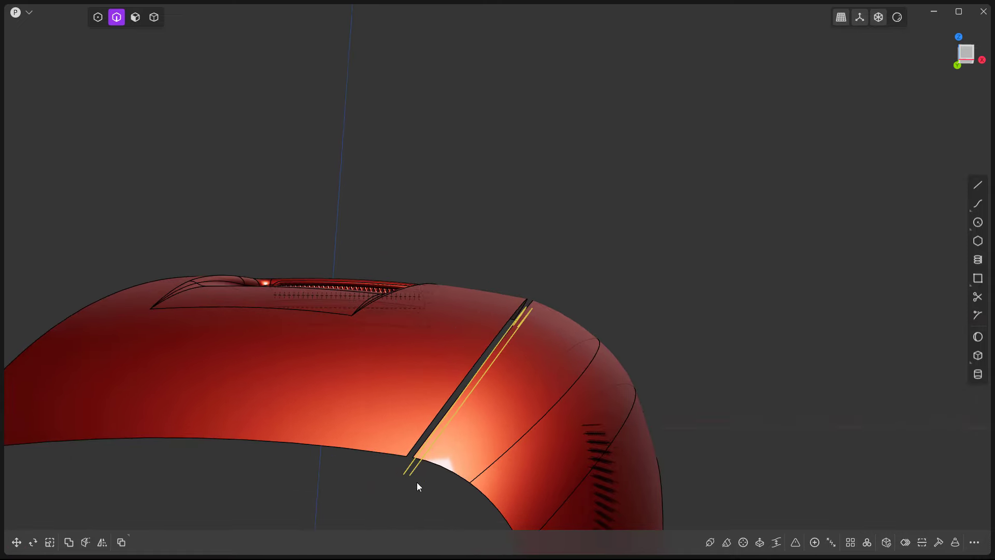
- Loft the two lowered gap curves into a narrow floor strip beneath the hood-fender gap
{"action": "key", "text": "l"}
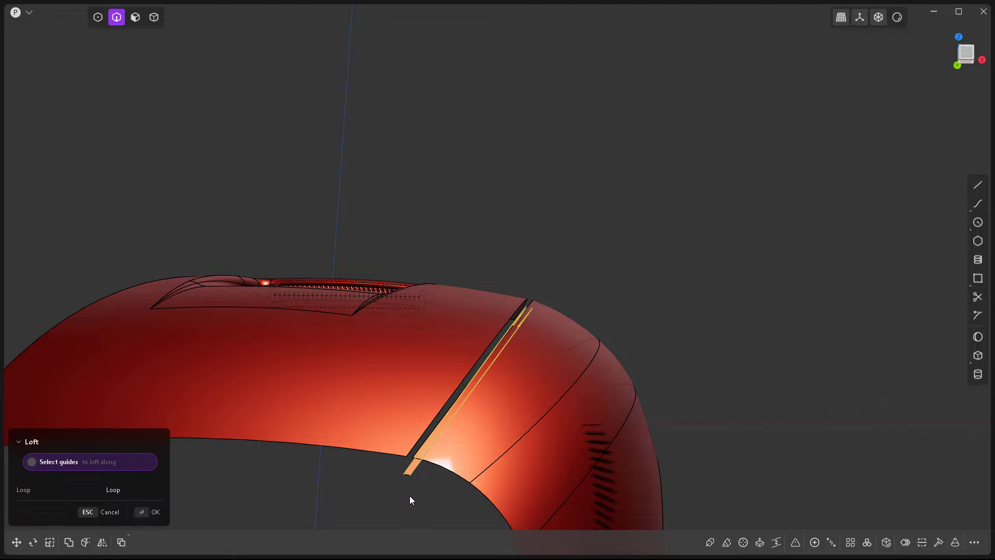
{"action": "scroll", "coordinate": [406, 491], "scroll_direction": "up", "scroll_amount": 2}
{"action": "scroll", "coordinate": [409, 472], "scroll_direction": "up", "scroll_amount": 2}
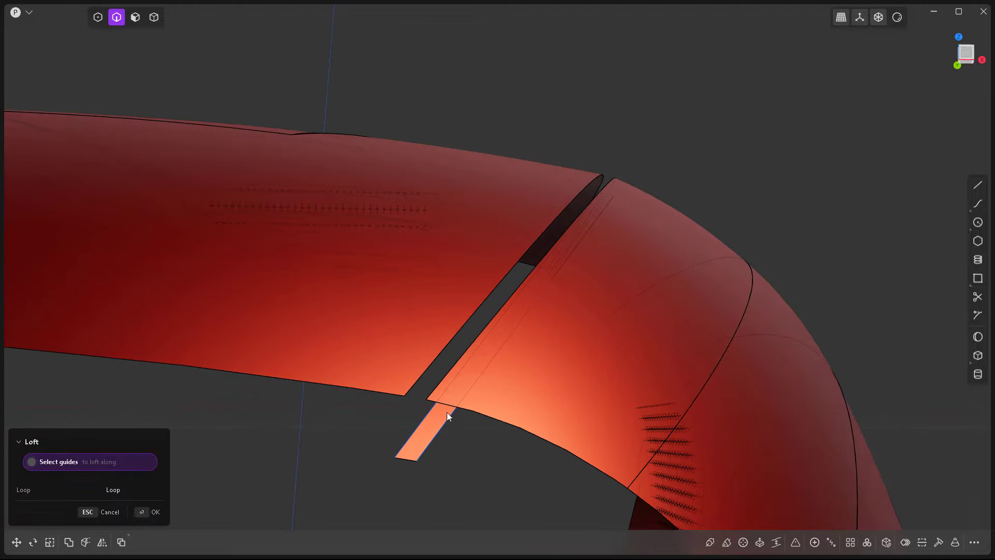
{"action": "scroll", "coordinate": [428, 425], "scroll_direction": "down", "scroll_amount": 2}
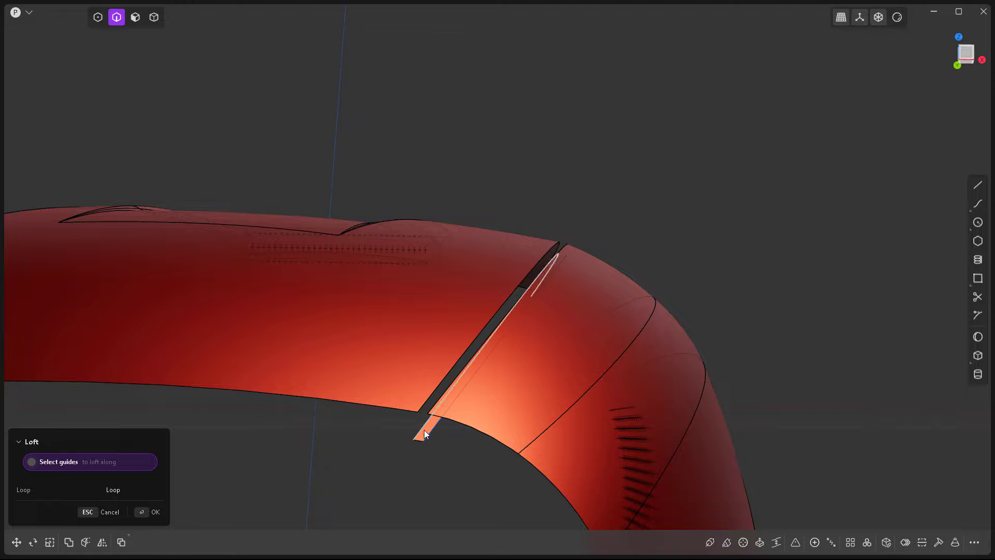
{"action": "key", "text": "Return"}
{"action": "scroll", "coordinate": [447, 449], "scroll_direction": "down", "scroll_amount": 2}
{"action": "middle_click_drag", "start_coordinate": [437, 469], "coordinate": [434, 493]}
{"action": "scroll", "coordinate": [436, 464], "scroll_direction": "up", "scroll_amount": 3}
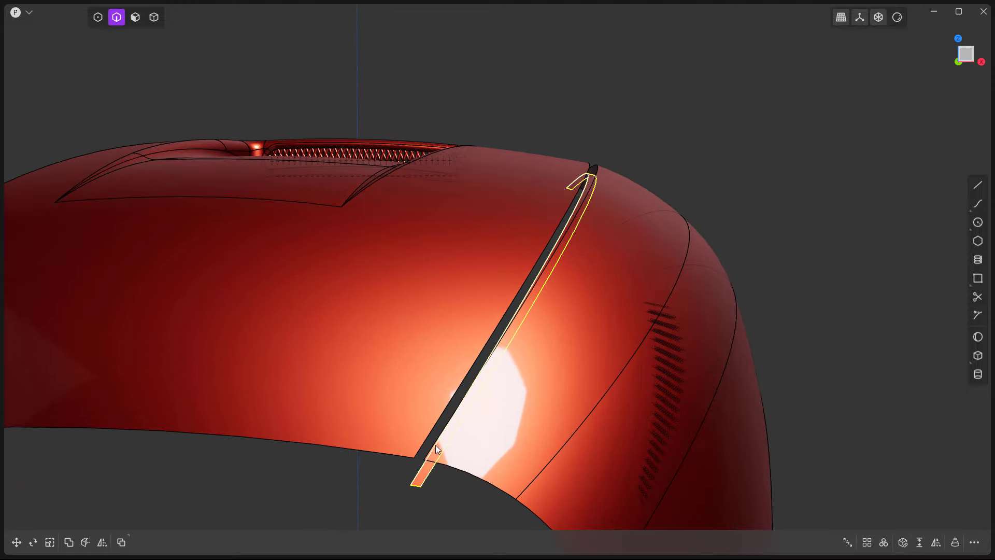
- Remove the two source curves along the floor strip's long edges
{"action": "left_click", "coordinate": [353, 495]}
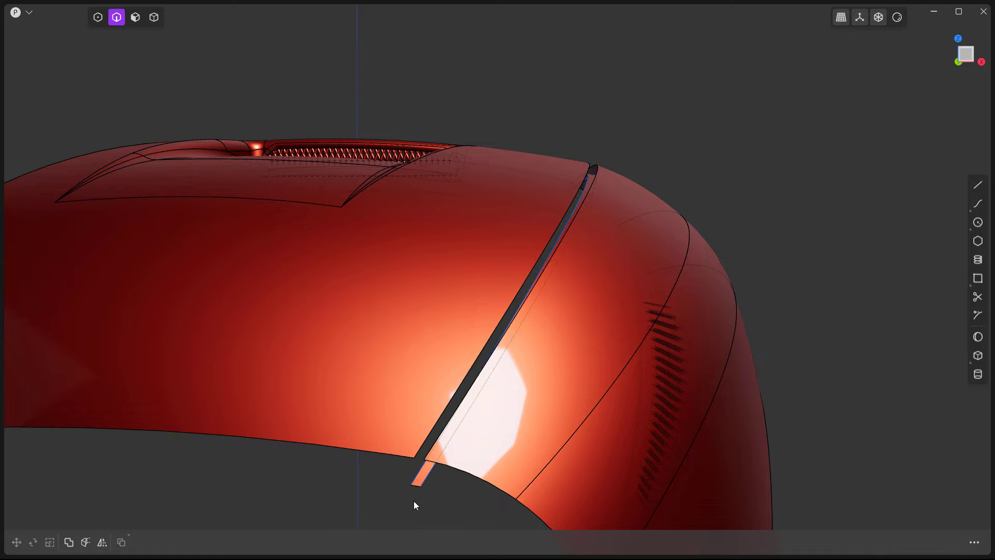
{"action": "left_click", "coordinate": [429, 475]}
{"action": "left_click", "coordinate": [421, 472]}
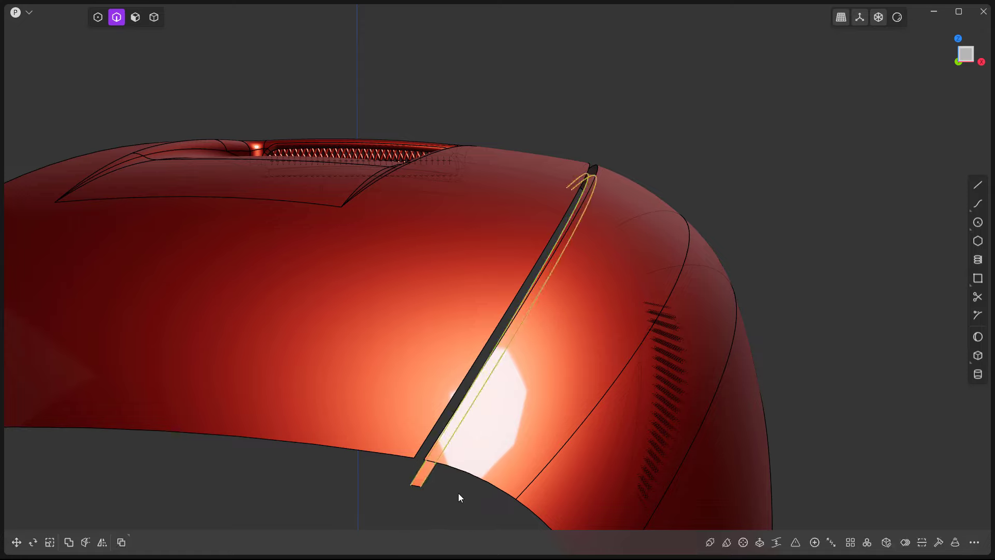
{"action": "left_click", "coordinate": [458, 493]}
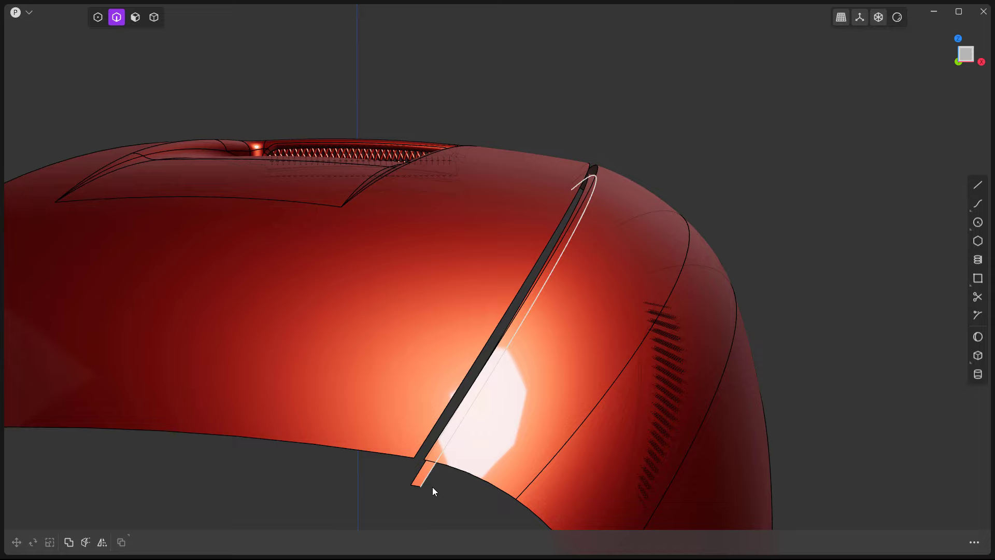
- Loft a side wall from the hood's gap edge down to the floor strip's nearest edge with G1 start and end continuity
{"action": "left_click", "coordinate": [417, 474]}
{"action": "key", "text": "e"}
{"action": "scroll", "coordinate": [435, 488], "scroll_direction": "up", "scroll_amount": 5}
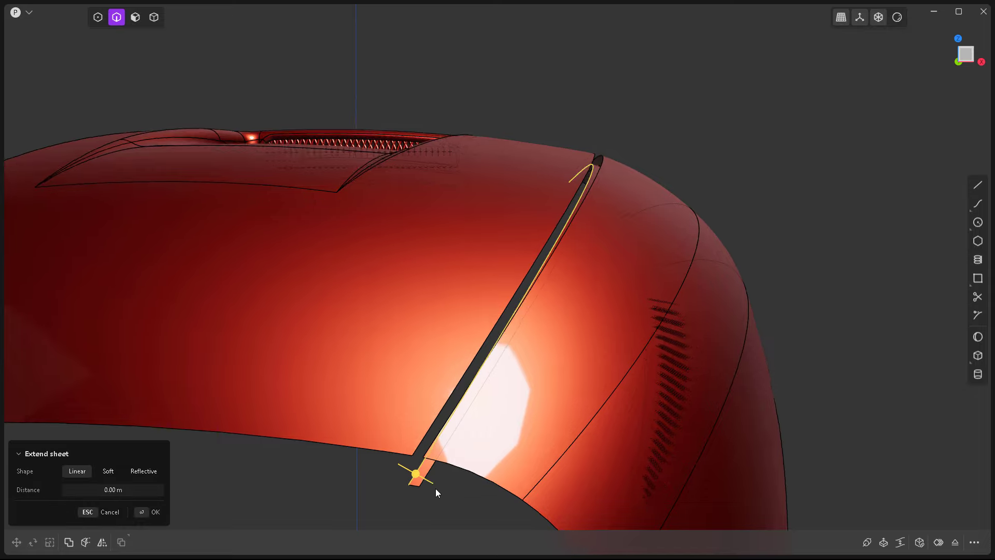
{"action": "left_click", "coordinate": [448, 339]}
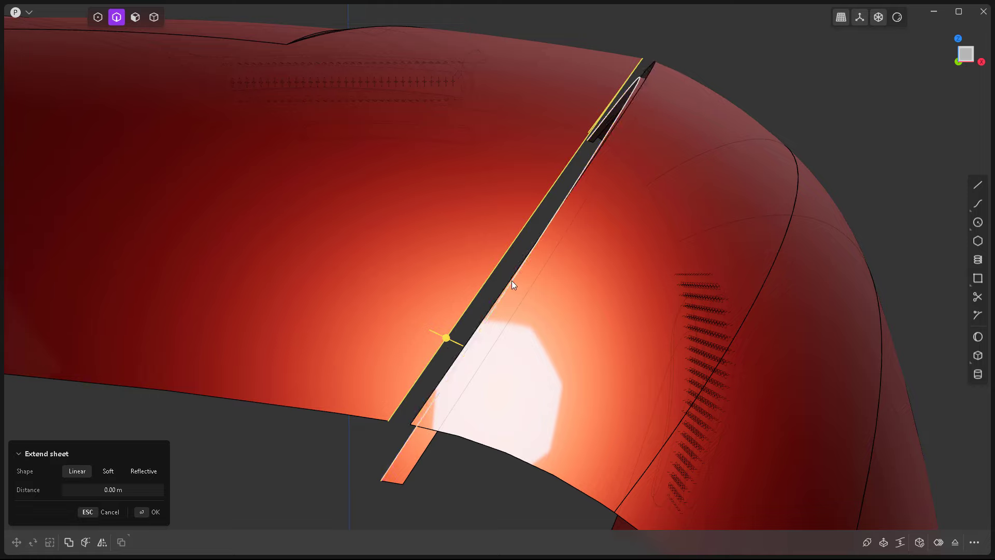
{"action": "key", "text": "l"}
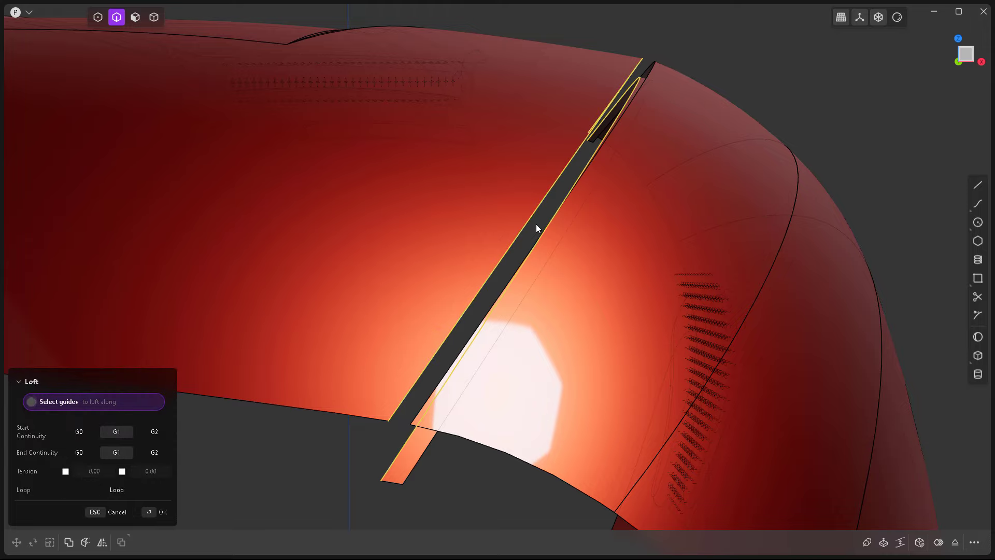
{"action": "middle_click_drag", "start_coordinate": [524, 243], "coordinate": [484, 315]}
{"action": "scroll", "coordinate": [484, 309], "scroll_direction": "down", "scroll_amount": 2}
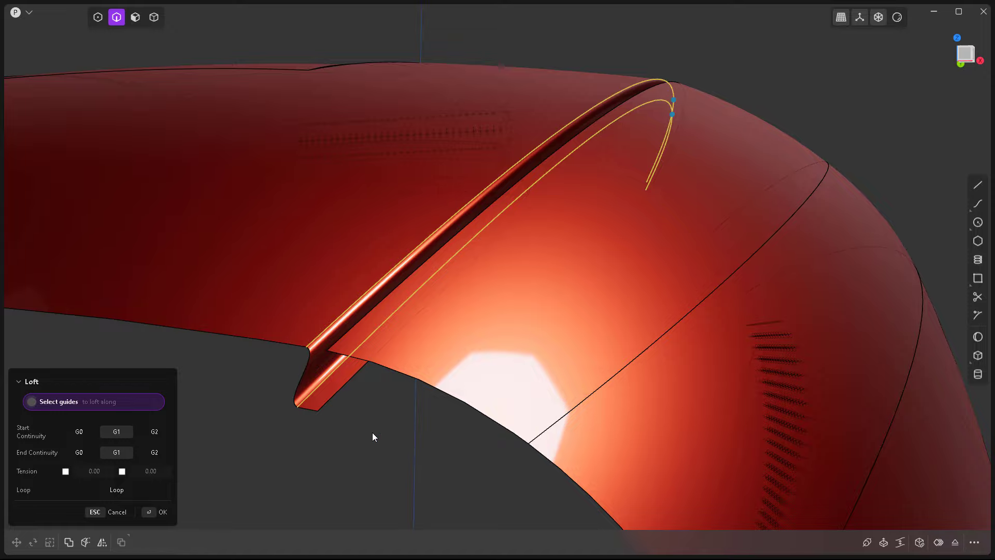
{"action": "middle_click_drag", "start_coordinate": [373, 432], "coordinate": [524, 406]}
{"action": "key", "text": "Escape"}
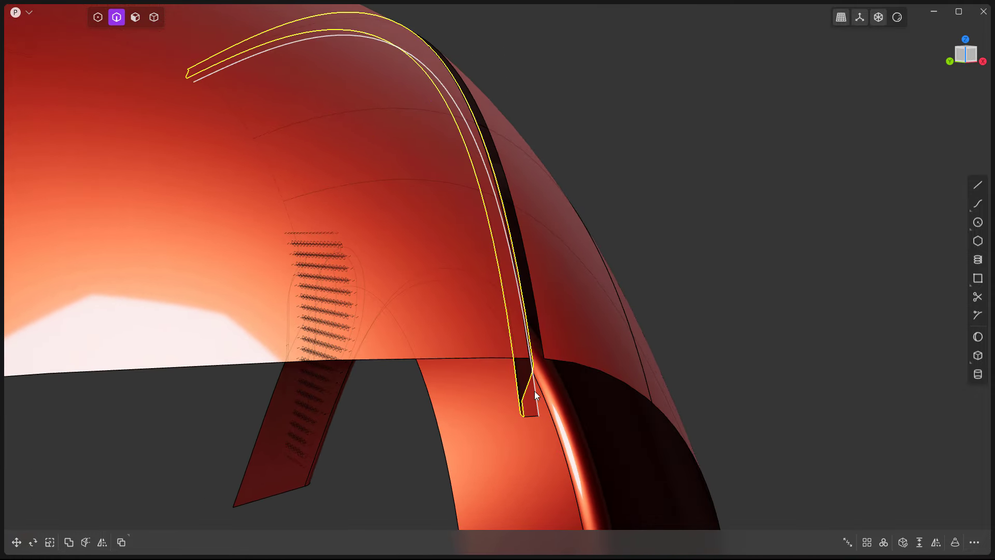
- Loft the opposite side wall between the fender's gap edge and the floor strip's other long edge
{"action": "left_click", "coordinate": [534, 391]}
{"action": "key", "text": "e"}
{"action": "left_click", "coordinate": [541, 327]}
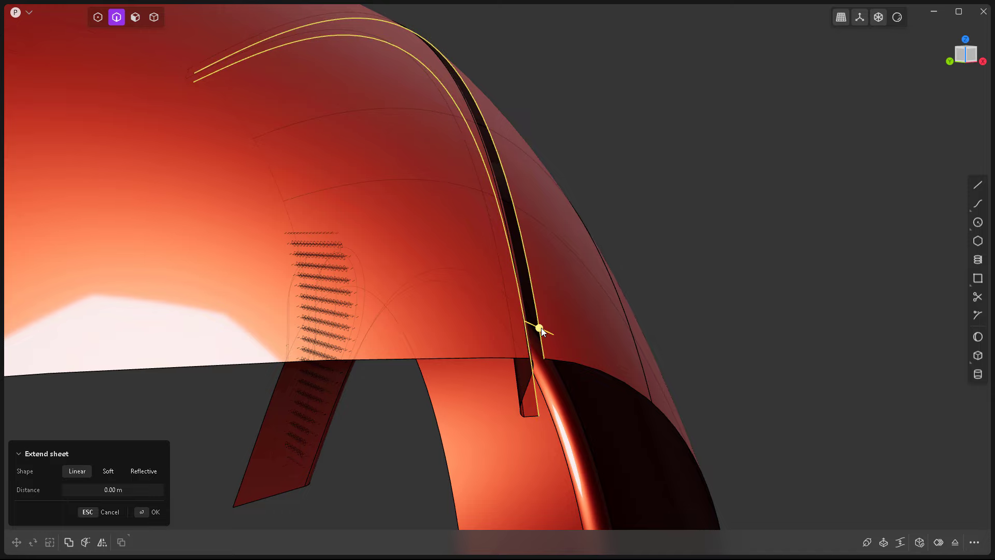
{"action": "key", "text": "l"}
{"action": "middle_click_drag", "start_coordinate": [566, 362], "coordinate": [548, 374]}
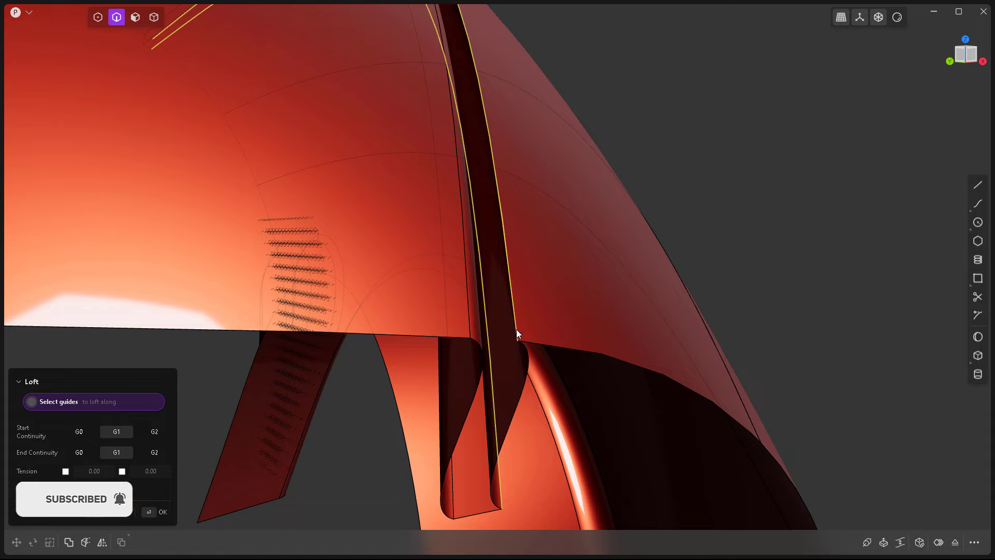
- Compare G0, G1 and G2 start continuity on the fender-side loft, returning to G1
{"action": "left_click", "coordinate": [79, 435]}
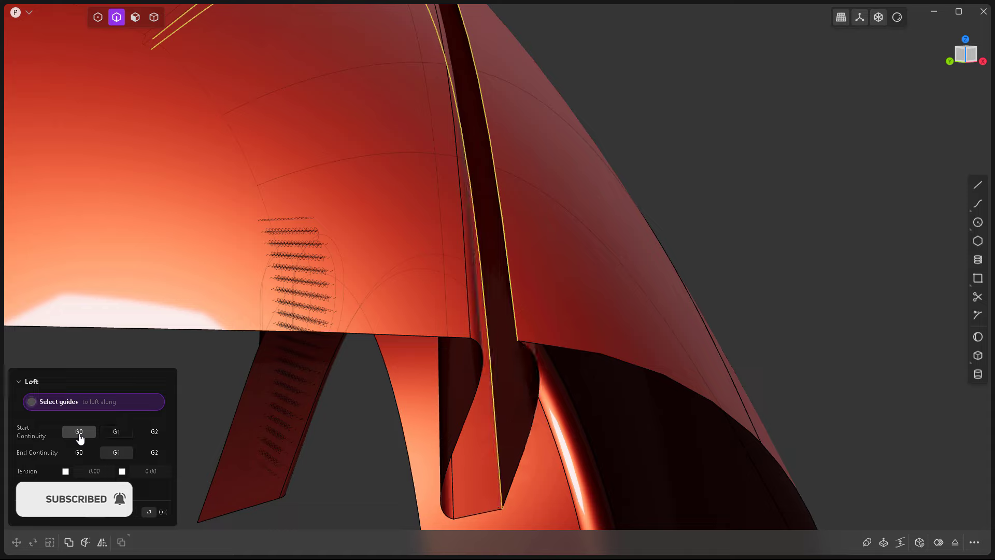
{"action": "left_click", "coordinate": [116, 432]}
{"action": "left_click", "coordinate": [149, 433]}
{"action": "left_click", "coordinate": [149, 433]}
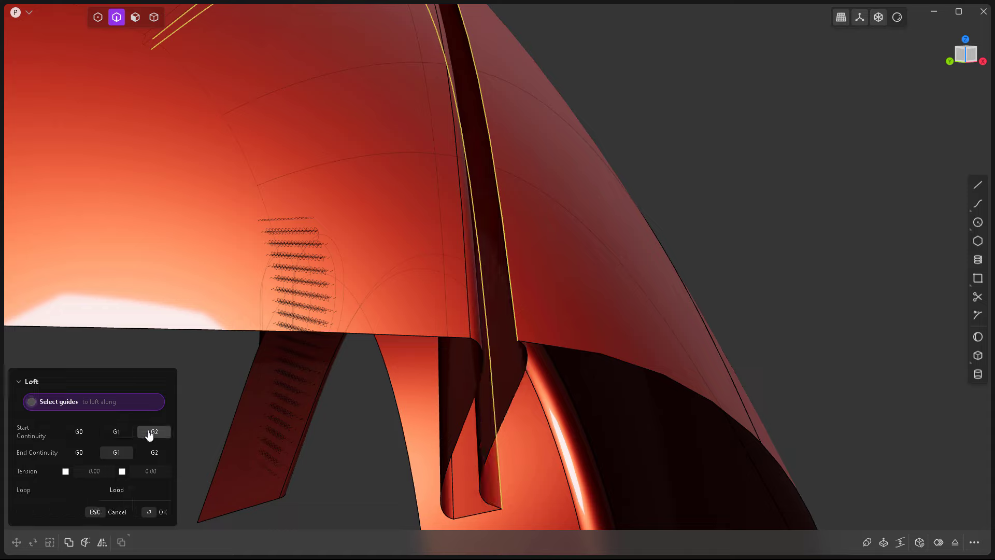
{"action": "left_click", "coordinate": [114, 438]}
- Set the loft's end continuity to G0 and try G1 and G2 start continuity before settling on G0
{"action": "left_click", "coordinate": [78, 452]}
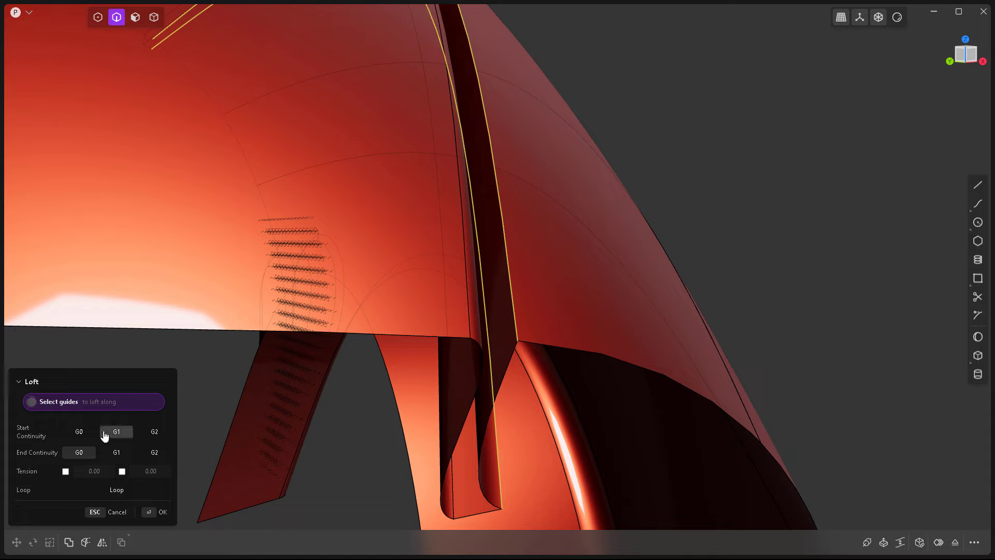
{"action": "left_click", "coordinate": [84, 434]}
{"action": "left_click", "coordinate": [117, 433]}
{"action": "left_click", "coordinate": [154, 433]}
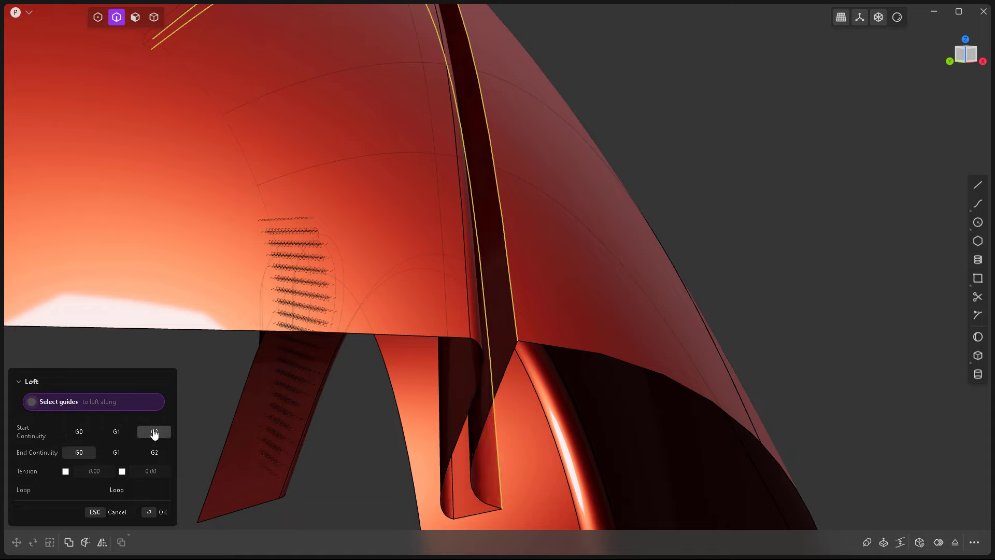
{"action": "left_click", "coordinate": [82, 434]}
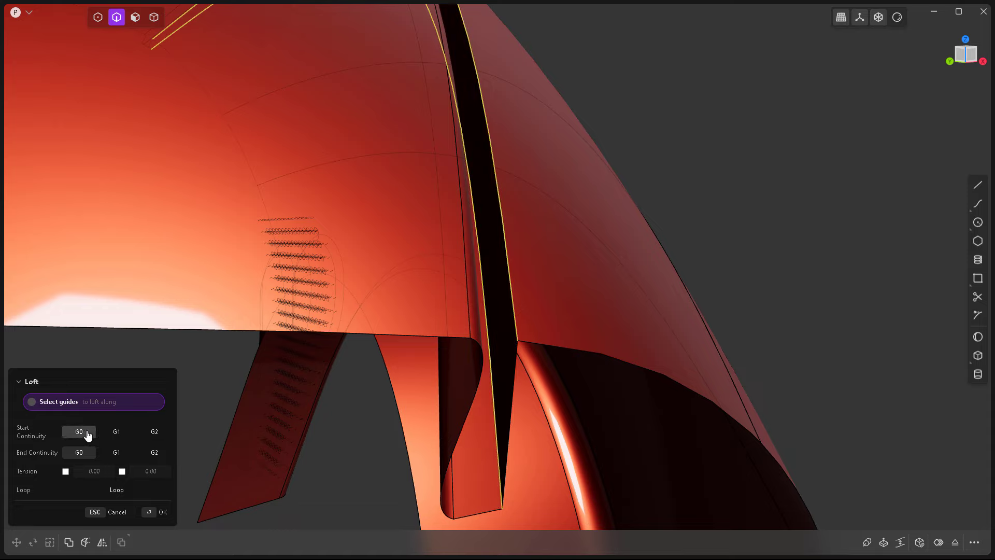
- Compare G1 and G2 start and end continuity on the fender-side loft, then create it with G0 at both ends
{"action": "left_click", "coordinate": [154, 454]}
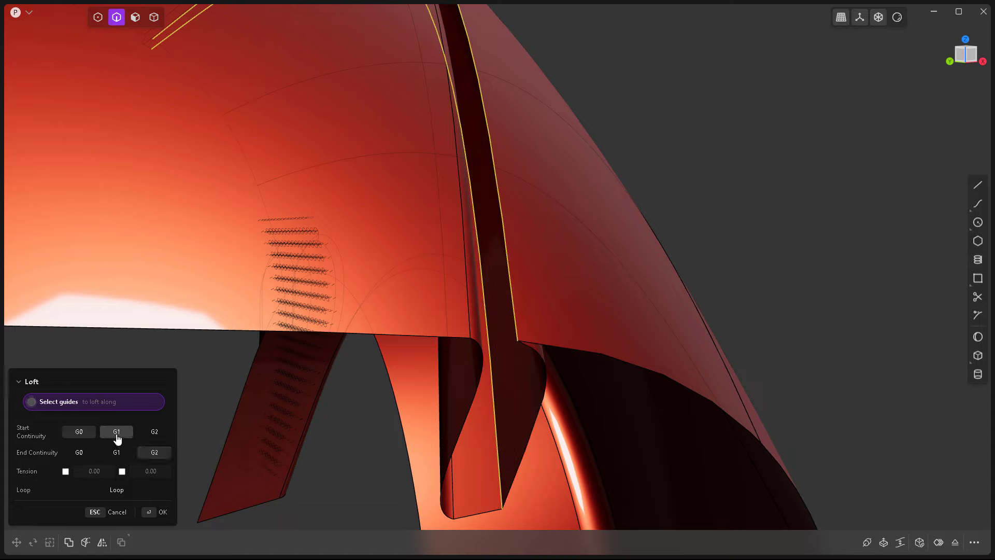
{"action": "left_click", "coordinate": [117, 437]}
{"action": "left_click", "coordinate": [153, 434]}
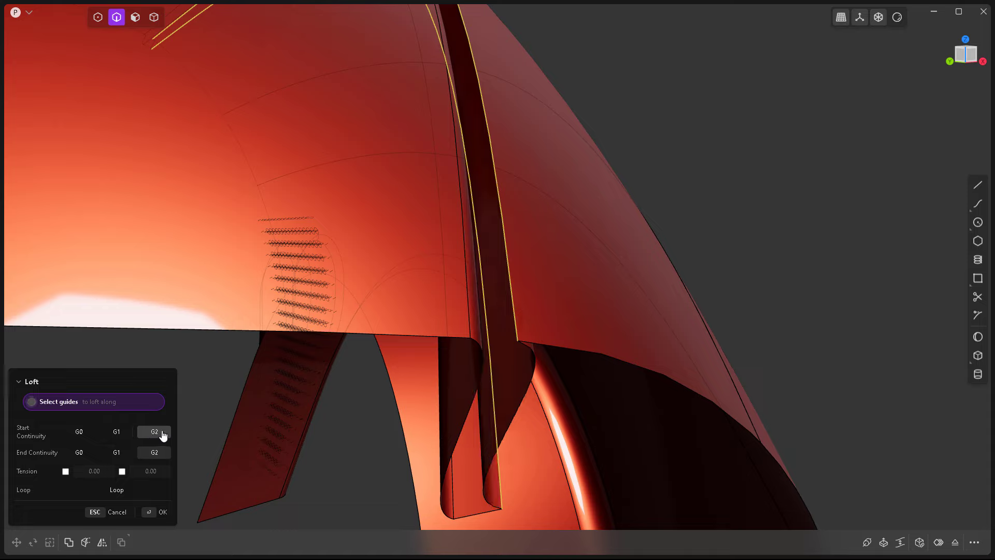
{"action": "left_click", "coordinate": [131, 454]}
{"action": "left_click", "coordinate": [85, 455]}
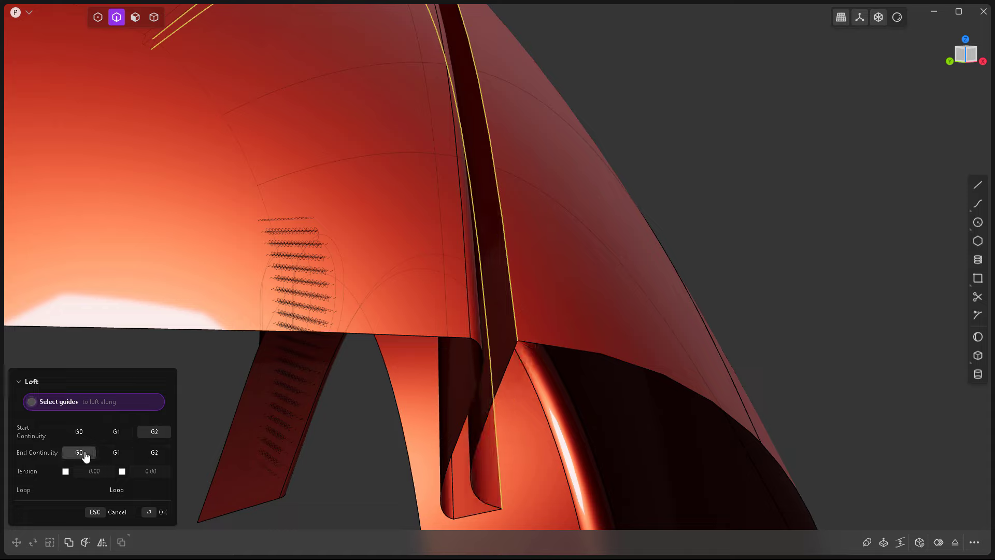
{"action": "left_click", "coordinate": [85, 435]}
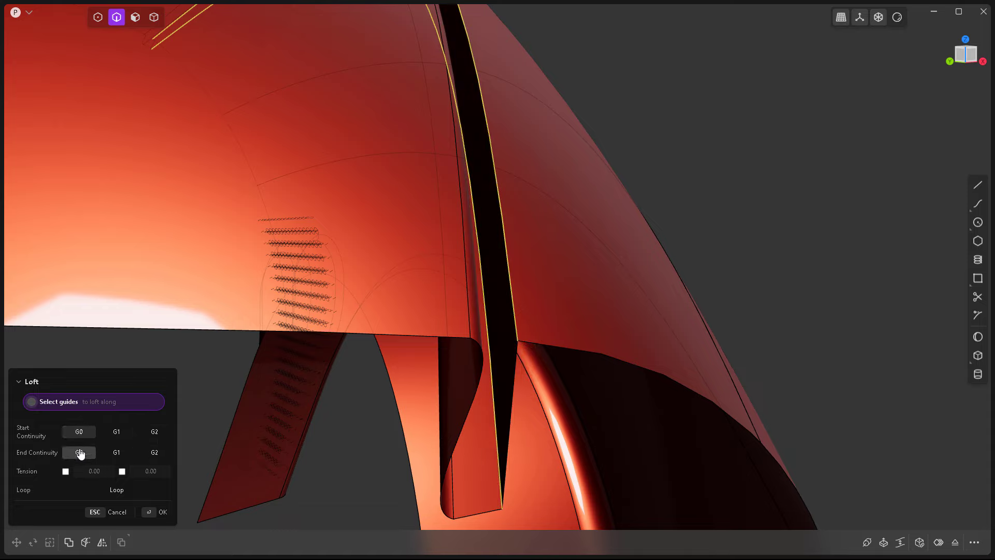
{"action": "left_click", "coordinate": [159, 434]}
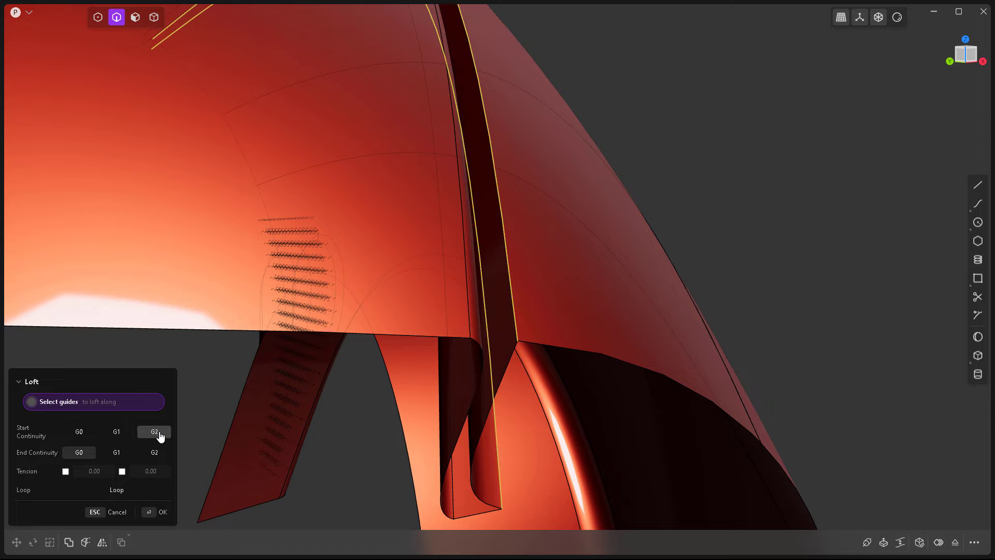
{"action": "left_click", "coordinate": [79, 434]}
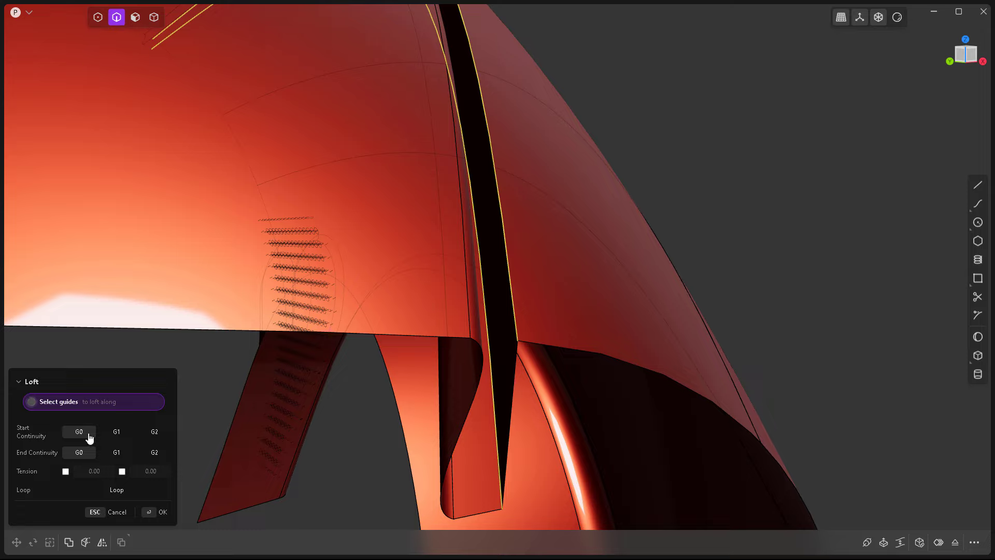
{"action": "left_click", "coordinate": [162, 512]}
- Turn off the see-through display of hidden lines and join the fender panel with its channel side wall
{"action": "scroll", "coordinate": [495, 354], "scroll_direction": "down", "scroll_amount": 3}
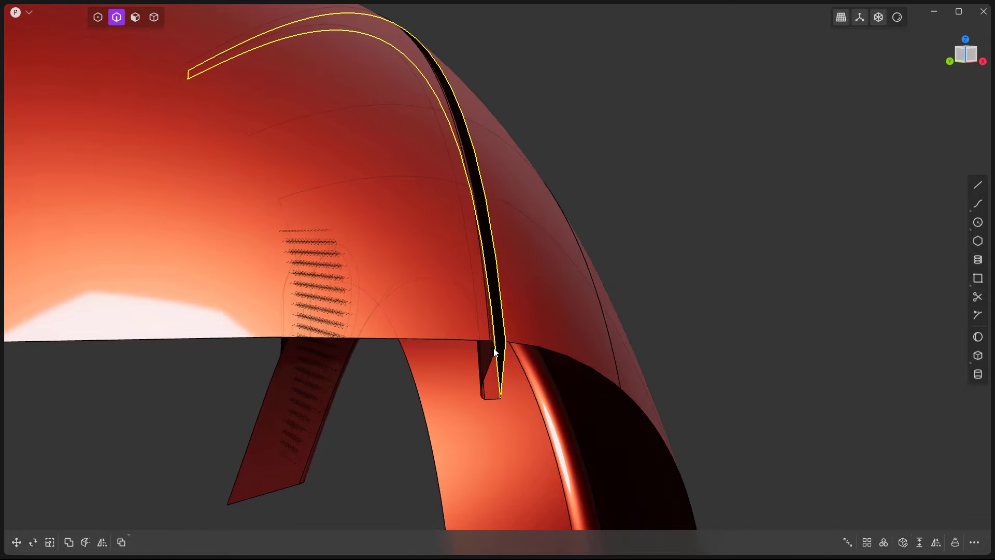
{"action": "left_click", "coordinate": [757, 269]}
{"action": "key", "text": "4"}
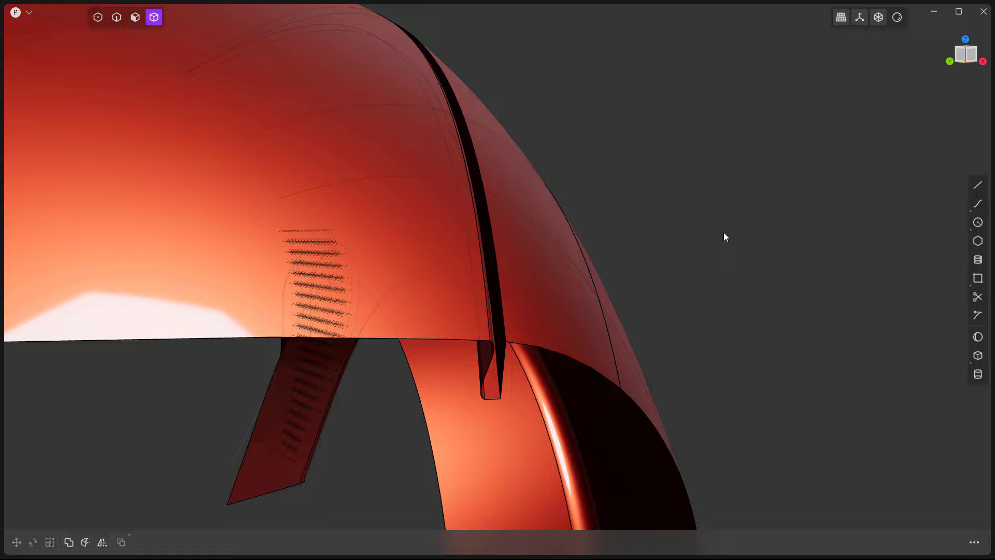
{"action": "left_click", "coordinate": [878, 17]}
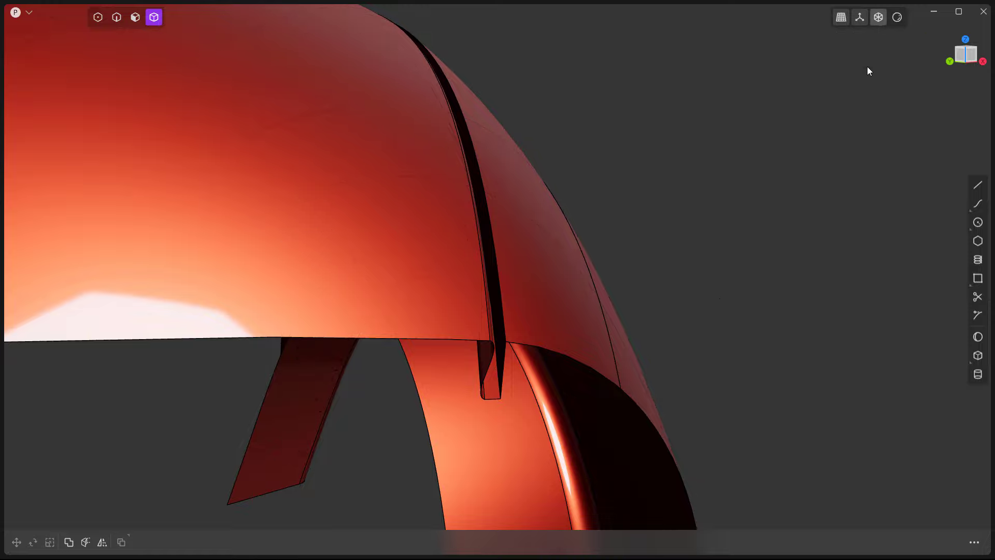
{"action": "left_click", "coordinate": [530, 306]}
{"action": "middle_click_drag", "start_coordinate": [529, 305], "coordinate": [555, 396]}
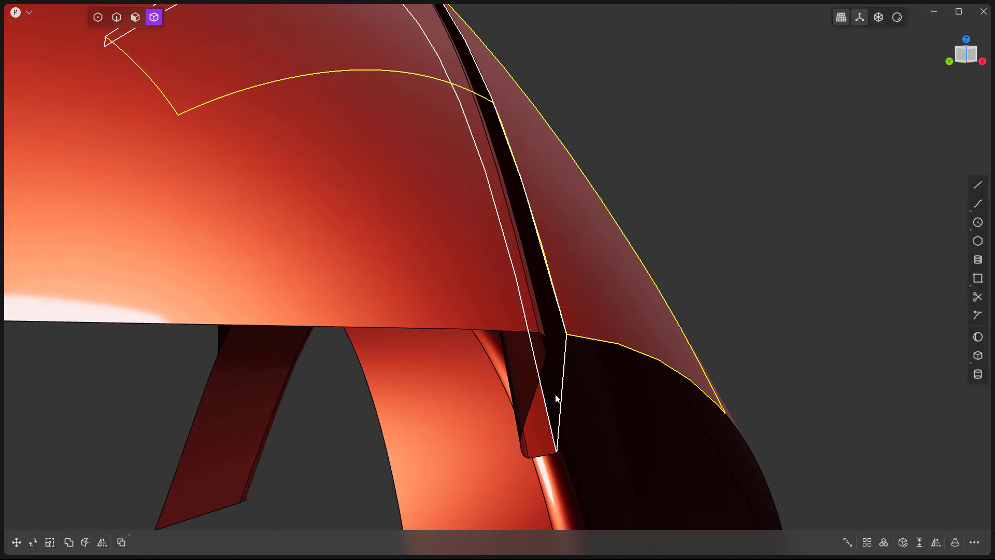
{"action": "left_click", "coordinate": [557, 356], "text": "shift"}
{"action": "scroll", "coordinate": [536, 326], "scroll_direction": "down", "scroll_amount": 1}
{"action": "scroll", "coordinate": [537, 328], "scroll_direction": "down", "scroll_amount": 2}
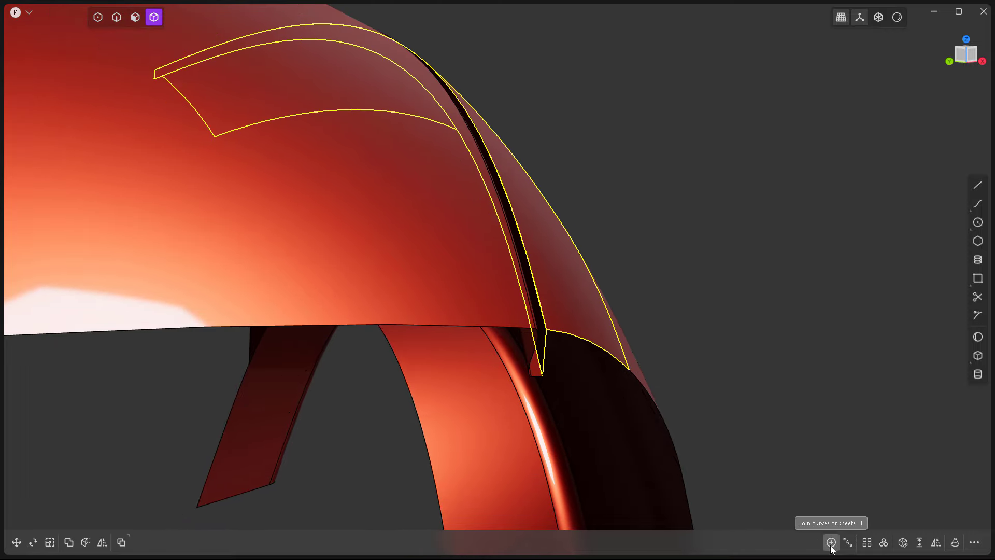
{"action": "scroll", "coordinate": [562, 302], "scroll_direction": "up", "scroll_amount": 2}
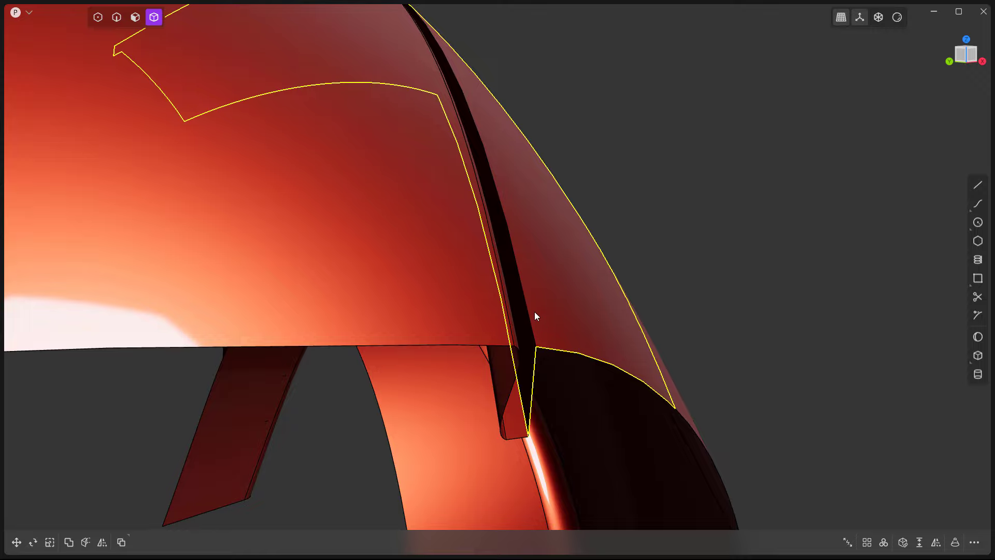
- Fillet the long edge where the fender panel meets its channel side wall
{"action": "key", "text": "2"}
{"action": "left_click", "coordinate": [527, 300]}
{"action": "key", "text": "f"}
{"action": "scroll", "coordinate": [529, 311], "scroll_direction": "up", "scroll_amount": 5}
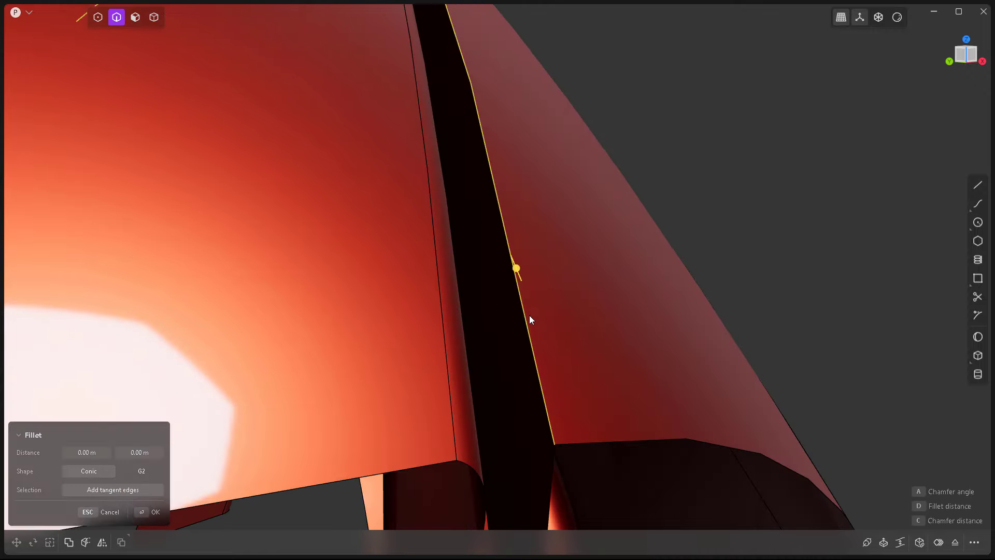
{"action": "left_click_drag", "start_coordinate": [521, 279], "coordinate": [505, 274]}
{"action": "middle_click_drag", "start_coordinate": [500, 336], "coordinate": [394, 243]}
{"action": "left_click_drag", "start_coordinate": [382, 224], "coordinate": [375, 222]}
{"action": "key", "text": "Return"}
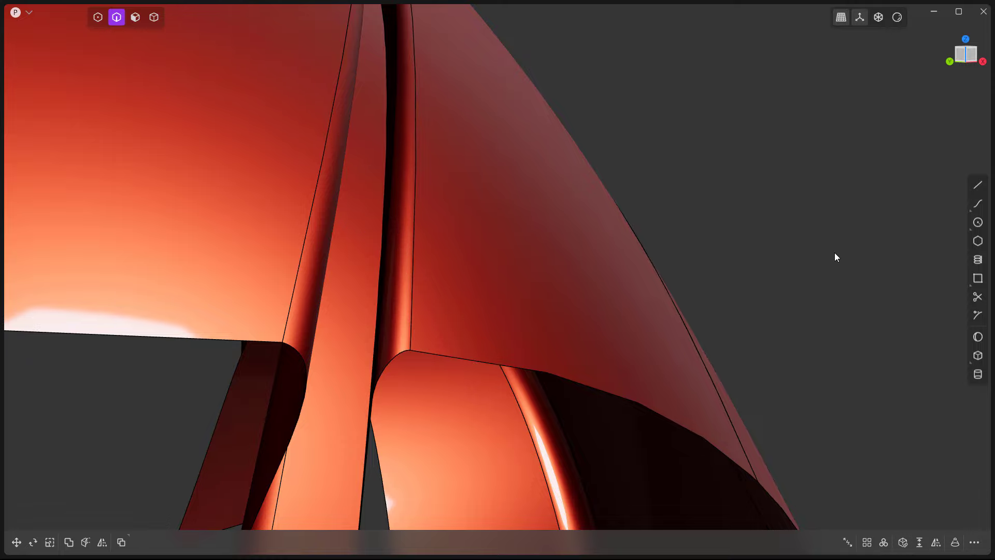
- Try offsetting the unjoined hood-side channel wall by about 0.00417 m toward the fender
{"action": "middle_click_drag", "start_coordinate": [589, 293], "coordinate": [544, 327]}
{"action": "scroll", "coordinate": [515, 359], "scroll_direction": "down", "scroll_amount": 6}
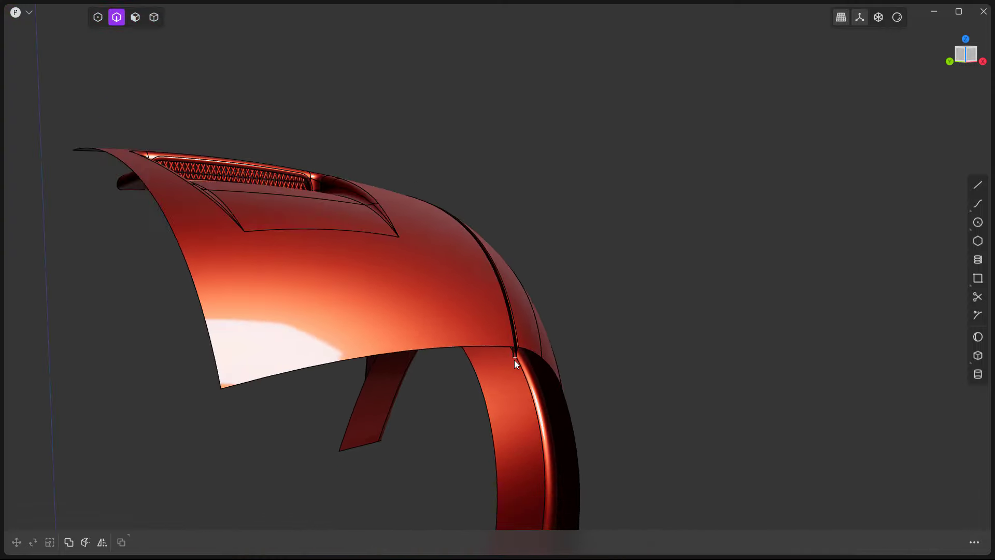
{"action": "middle_click_drag", "start_coordinate": [657, 368], "coordinate": [570, 389]}
{"action": "scroll", "coordinate": [467, 290], "scroll_direction": "up", "scroll_amount": 8}
{"action": "key", "text": "3"}
{"action": "left_click", "coordinate": [393, 314]}
{"action": "left_click_drag", "start_coordinate": [424, 336], "coordinate": [417, 340]}
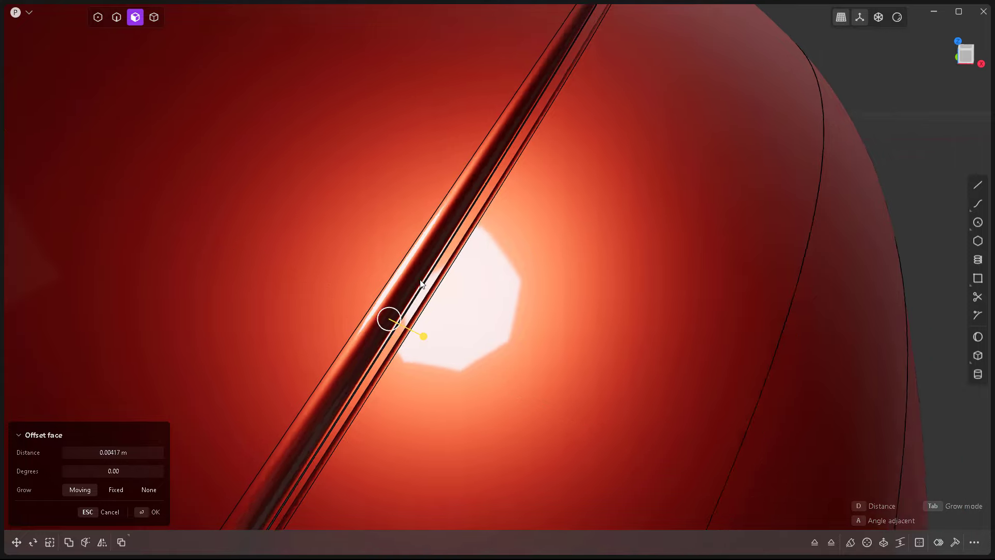
{"action": "scroll", "coordinate": [421, 284], "scroll_direction": "down", "scroll_amount": 4}
{"action": "middle_click_drag", "start_coordinate": [439, 350], "coordinate": [466, 348]}
{"action": "scroll", "coordinate": [472, 249], "scroll_direction": "up", "scroll_amount": 3}
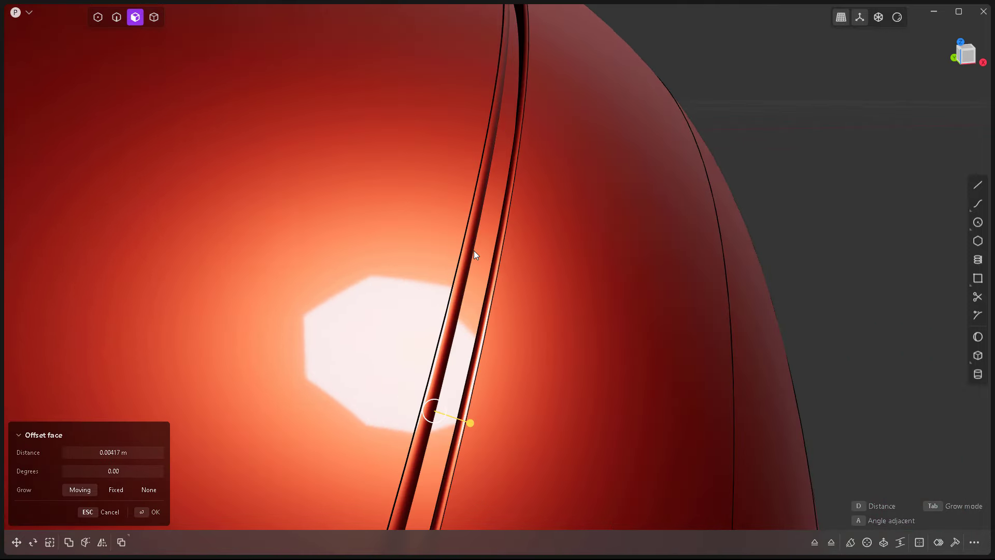
{"action": "middle_click_drag", "start_coordinate": [474, 251], "coordinate": [536, 257]}
{"action": "right_click", "coordinate": [536, 256]}
- Offset the fender-side channel wall by about 0.01093 m toward the hood
{"action": "left_click", "coordinate": [536, 256]}
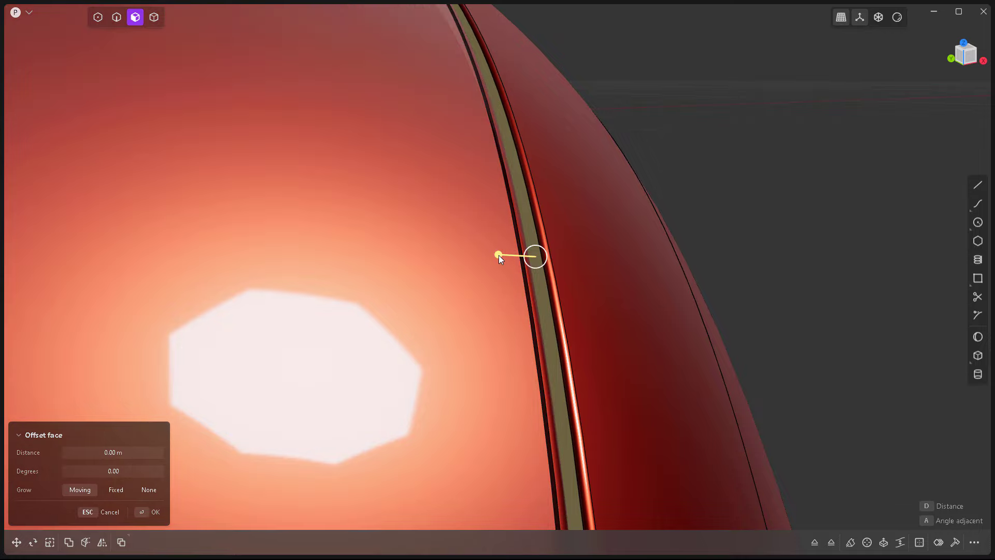
{"action": "left_click_drag", "start_coordinate": [499, 255], "coordinate": [486, 254]}
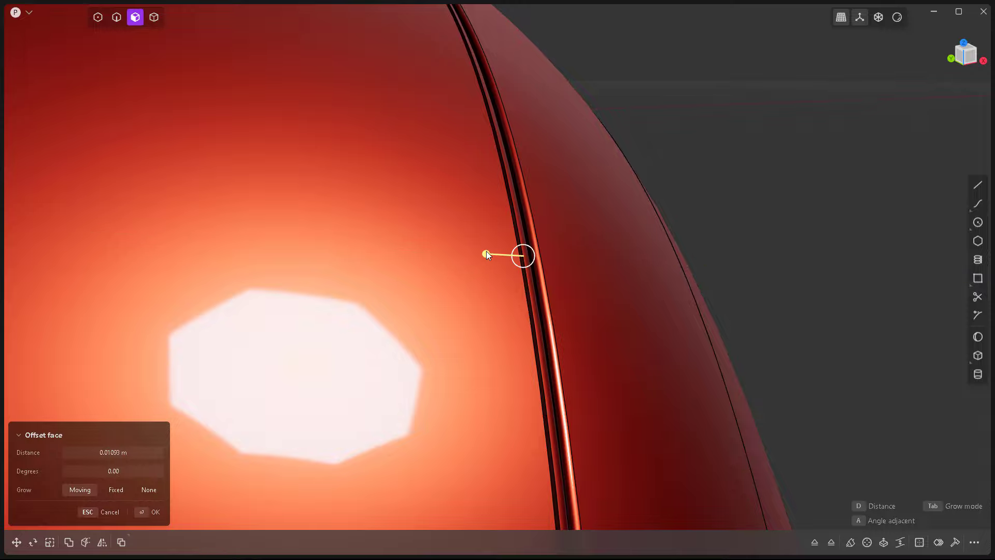
{"action": "key", "text": "Return"}
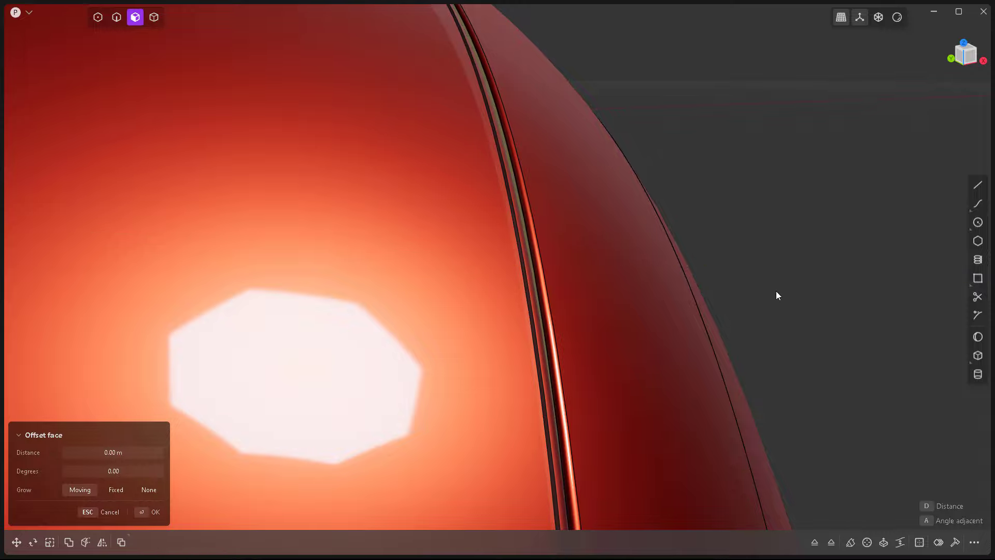
- Undo the trial offsets of both channel walls and leave the face offset command
{"action": "middle_click_drag", "start_coordinate": [776, 292], "coordinate": [780, 271]}
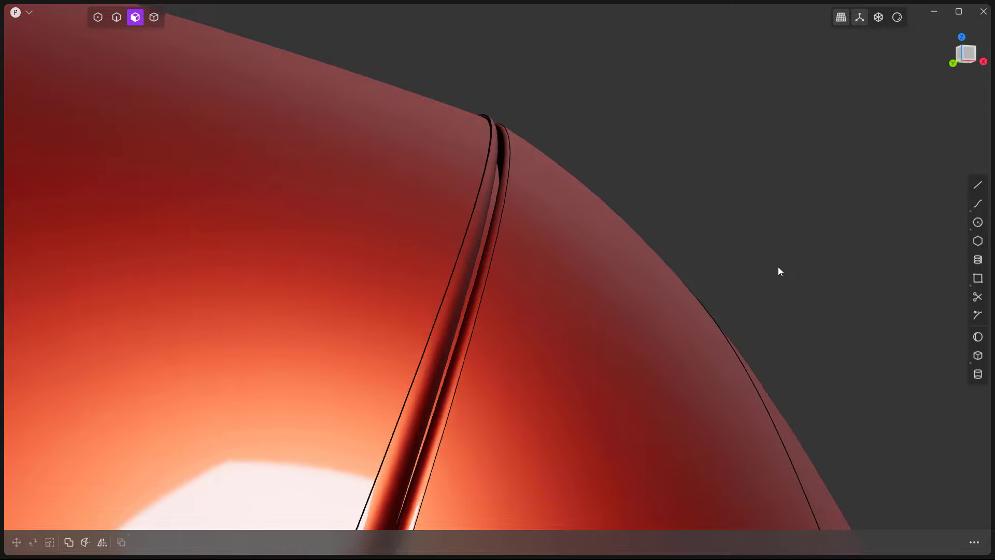
{"action": "left_click", "coordinate": [499, 163]}
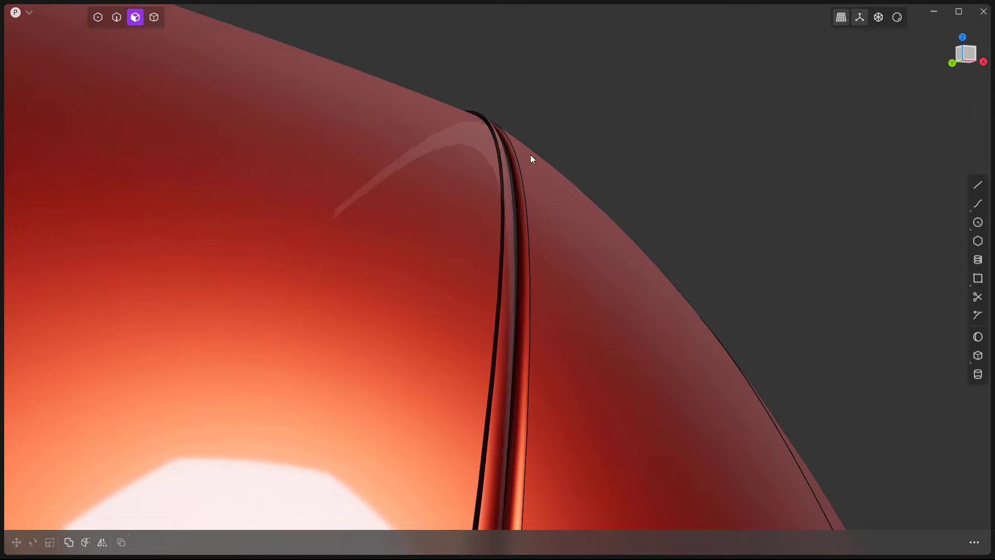
{"action": "key", "text": "o"}
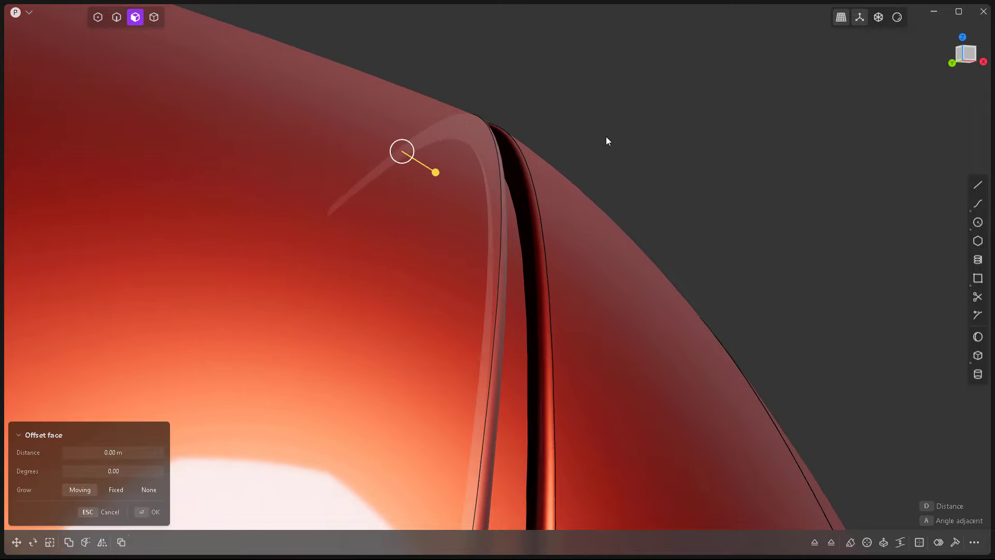
{"action": "middle_click_drag", "start_coordinate": [542, 193], "coordinate": [514, 208]}
{"action": "key", "text": "Escape"}
- Join the hood panel with its channel side wall into one sheet
{"action": "key", "text": "4"}
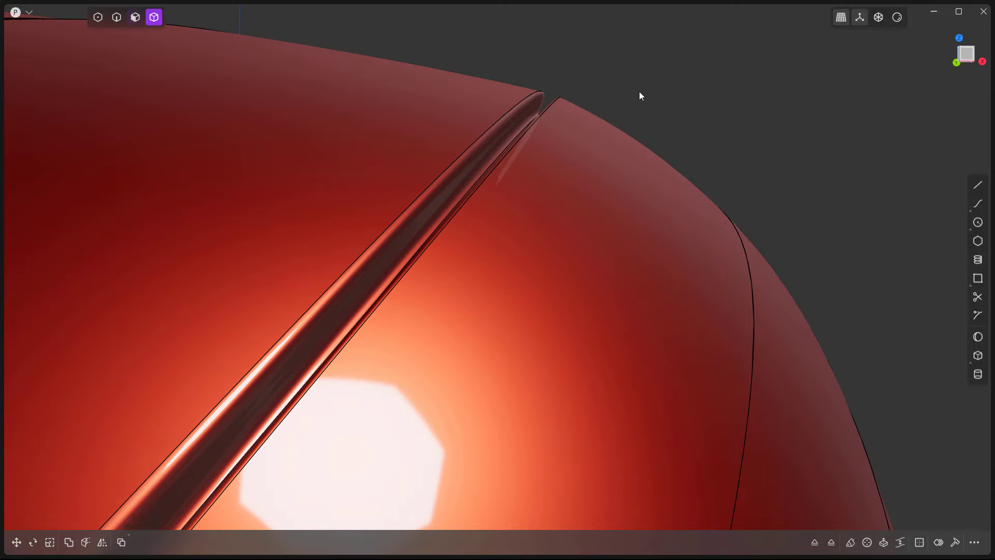
{"action": "left_click", "coordinate": [399, 104]}
{"action": "left_click", "coordinate": [513, 123], "text": "shift"}
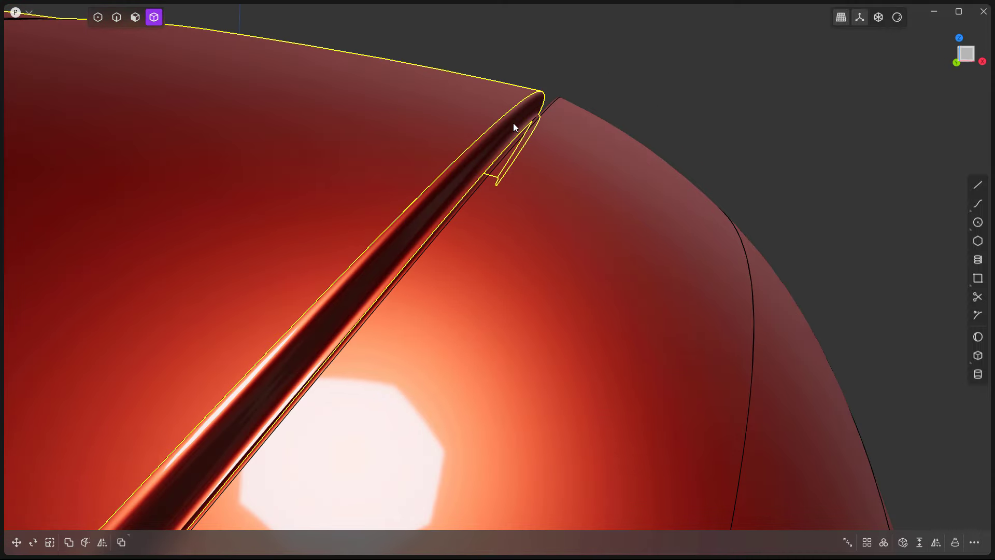
{"action": "scroll", "coordinate": [519, 143], "scroll_direction": "down", "scroll_amount": 1}
{"action": "left_click", "coordinate": [832, 542]}
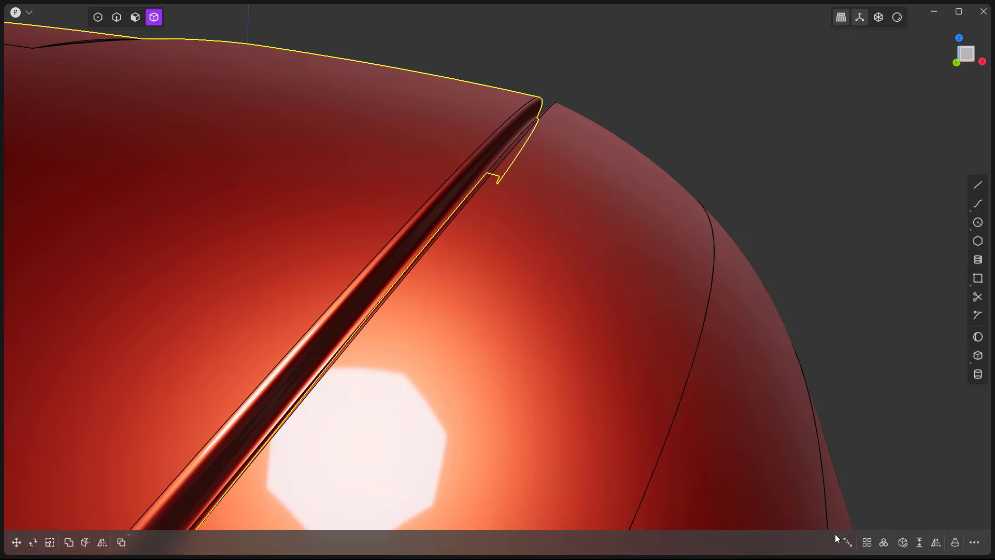
- Offset the joined hood-side channel wall slightly toward the fender
{"action": "scroll", "coordinate": [484, 155], "scroll_direction": "up", "scroll_amount": 2}
{"action": "key", "text": "3"}
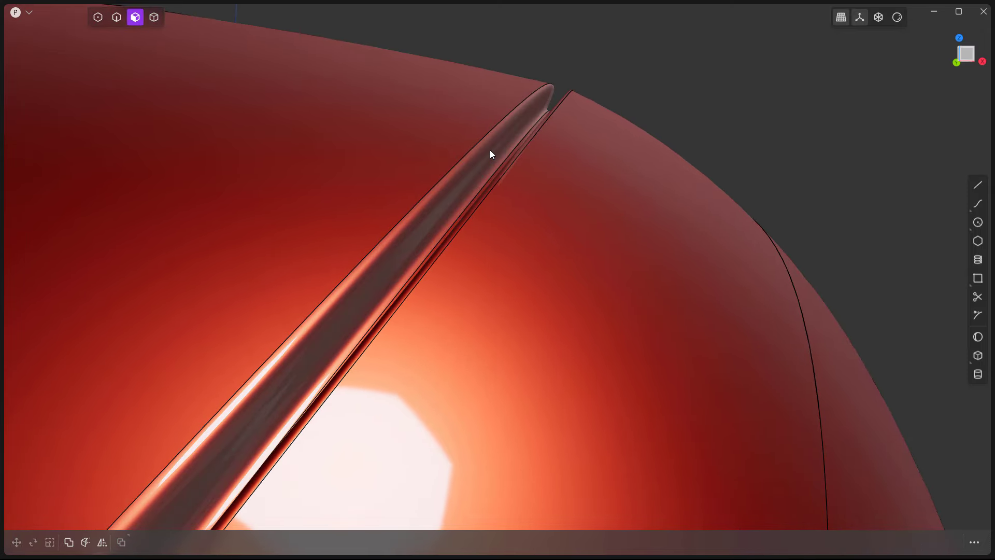
{"action": "left_click", "coordinate": [492, 151]}
{"action": "key", "text": "o"}
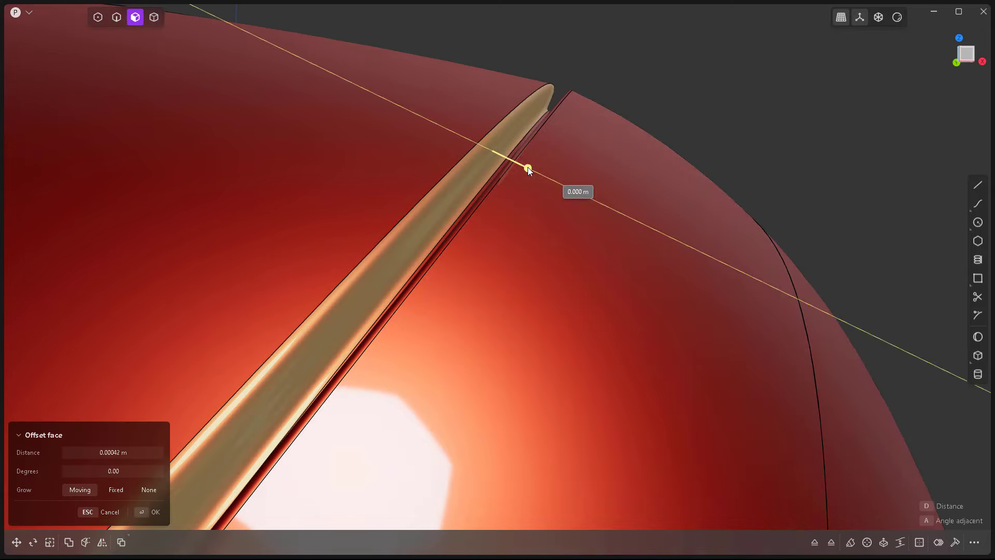
{"action": "left_click", "coordinate": [531, 167]}
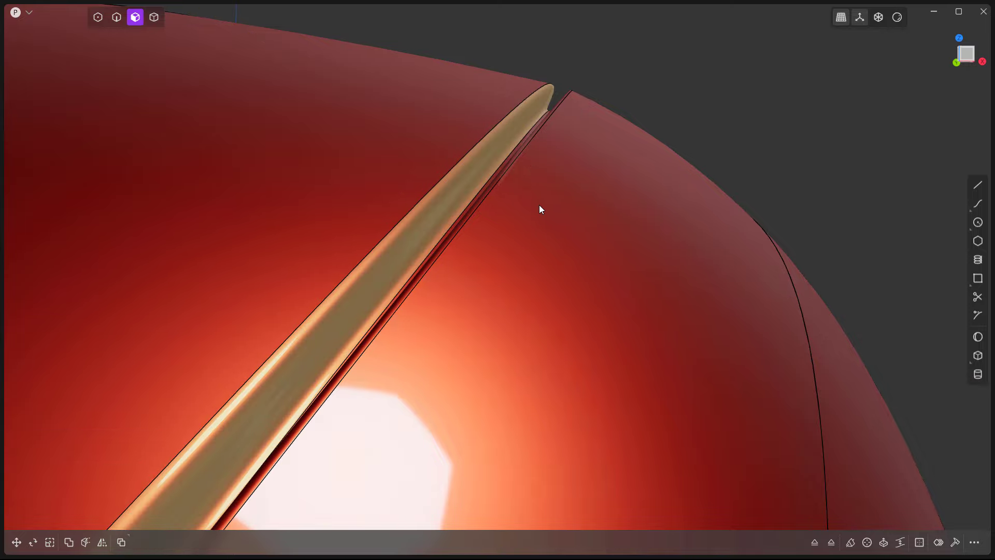
- Offset the fender-side channel wall toward the hood to narrow the seam gap
{"action": "middle_click_drag", "start_coordinate": [468, 201], "coordinate": [529, 167]}
{"action": "key", "text": "o"}
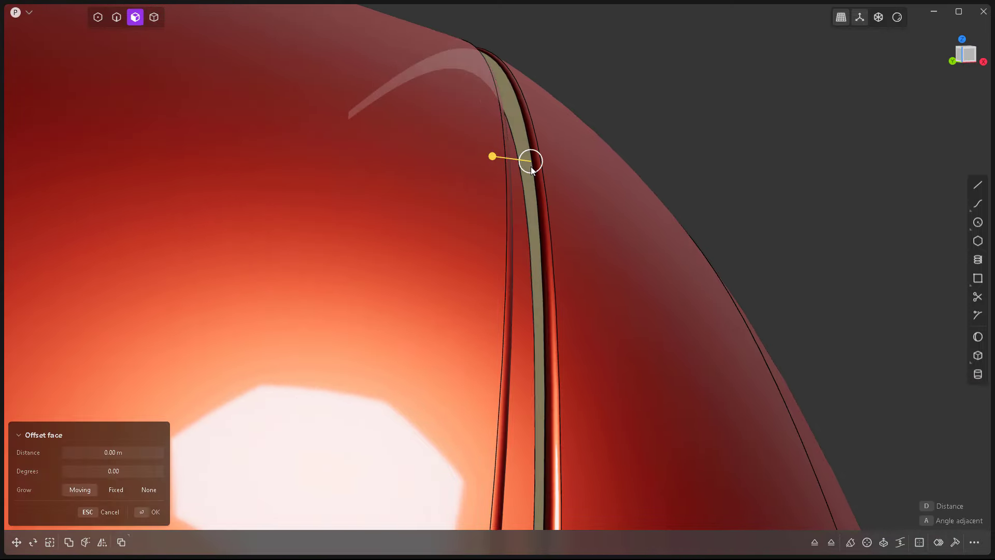
{"action": "left_click_drag", "start_coordinate": [490, 154], "coordinate": [474, 152]}
{"action": "right_click", "coordinate": [730, 156]}
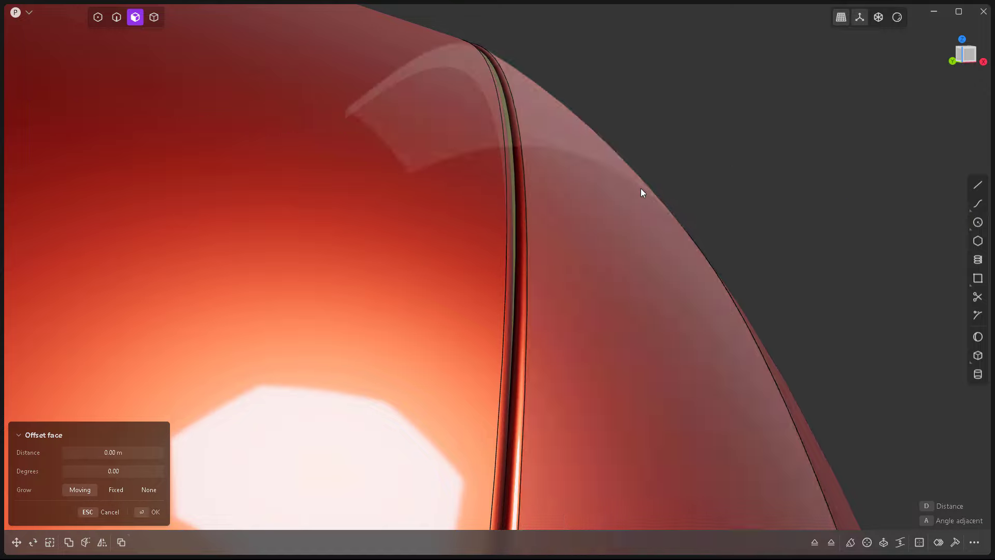
{"action": "scroll", "coordinate": [640, 189], "scroll_direction": "down", "scroll_amount": 2}
{"action": "scroll", "coordinate": [586, 185], "scroll_direction": "down", "scroll_amount": 4}
{"action": "key", "text": "Escape"}
- Check the whole body's surface flow with horizontal zebra stripes, then restore the glossy red shading
{"action": "scroll", "coordinate": [654, 247], "scroll_direction": "down", "scroll_amount": 3}
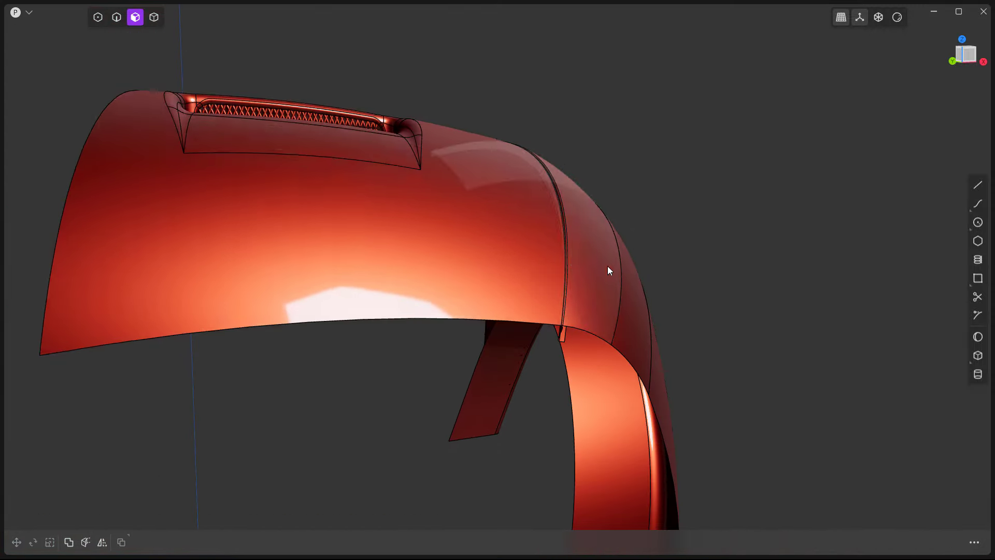
{"action": "middle_click_drag", "start_coordinate": [607, 266], "coordinate": [499, 331]}
{"action": "scroll", "coordinate": [500, 330], "scroll_direction": "down", "scroll_amount": 3}
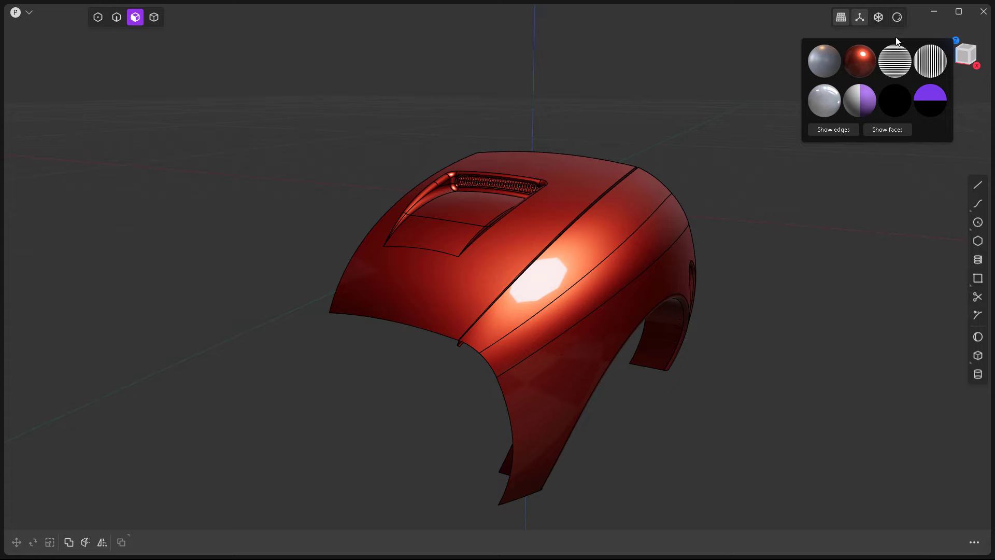
{"action": "left_click", "coordinate": [892, 63]}
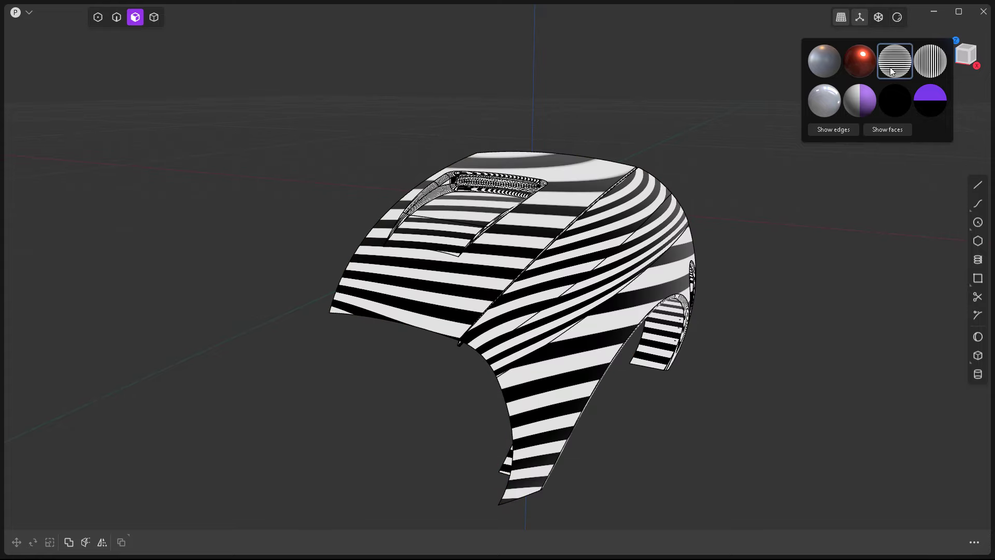
{"action": "left_click", "coordinate": [860, 69]}
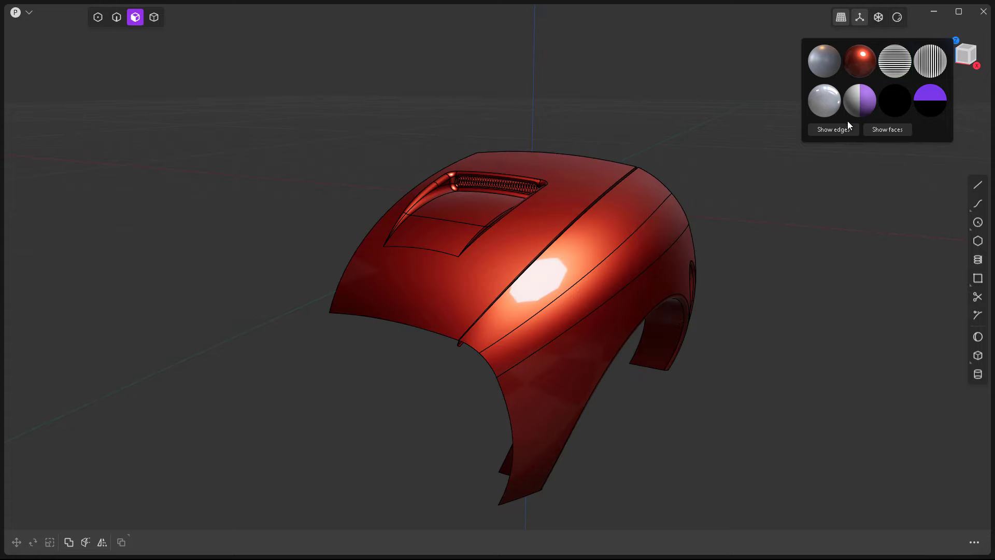
- Hide the surface edge lines and inspect the glossy red body's hood seam, vents and fender from several angles
{"action": "mouse_move", "coordinate": [799, 291]}
{"action": "middle_mouse_down"}
{"action": "mouse_move", "coordinate": [746, 300]}
{"action": "mouse_move", "coordinate": [804, 331]}
{"action": "mouse_move", "coordinate": [791, 283]}
{"action": "middle_mouse_up"}
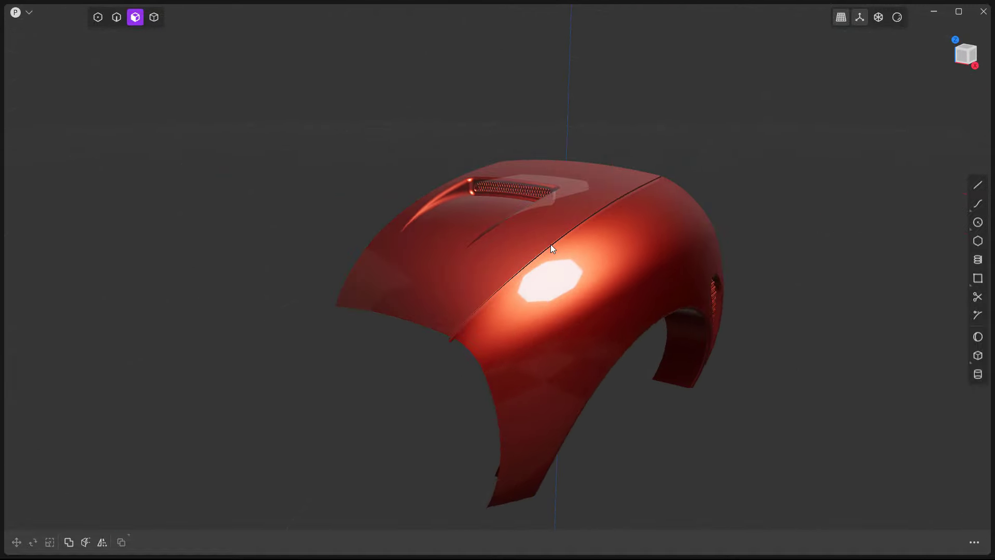
{"action": "scroll", "coordinate": [560, 254], "scroll_direction": "up", "scroll_amount": 10}
{"action": "scroll", "coordinate": [513, 230], "scroll_direction": "down", "scroll_amount": 3}
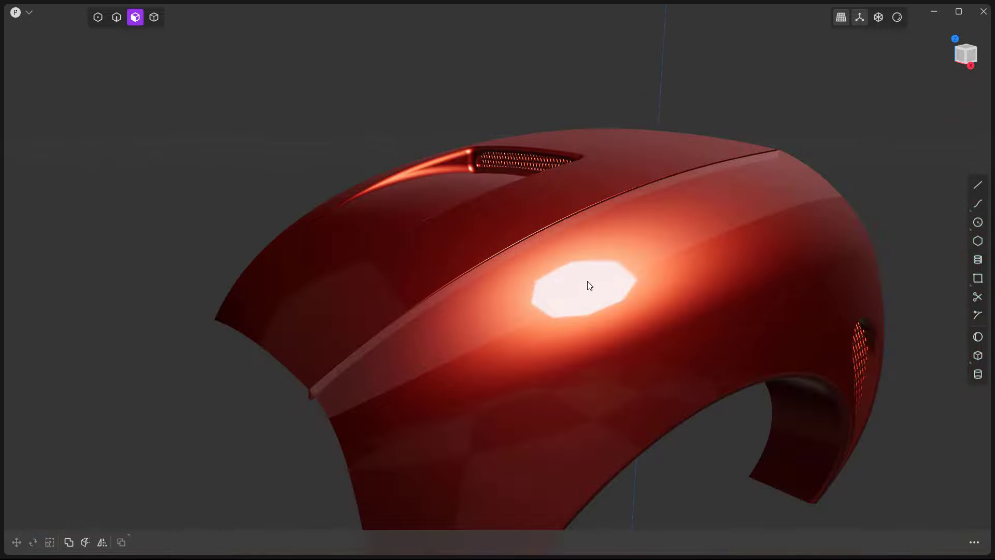
{"action": "middle_click_drag", "start_coordinate": [588, 283], "coordinate": [631, 335]}
{"action": "scroll", "coordinate": [483, 258], "scroll_direction": "down", "scroll_amount": 6}
{"action": "scroll", "coordinate": [494, 195], "scroll_direction": "up", "scroll_amount": 5}
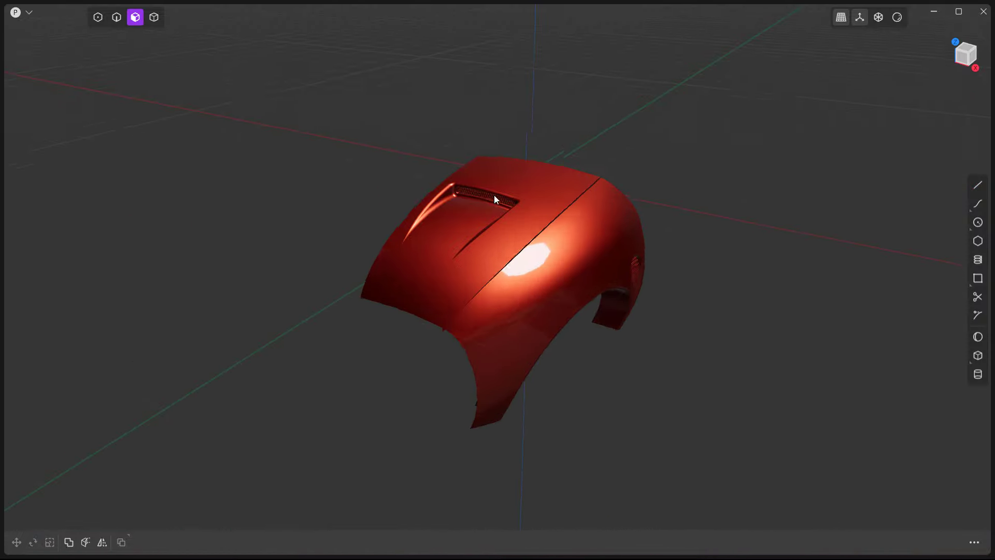
{"action": "middle_click_drag", "start_coordinate": [509, 266], "coordinate": [468, 291]}
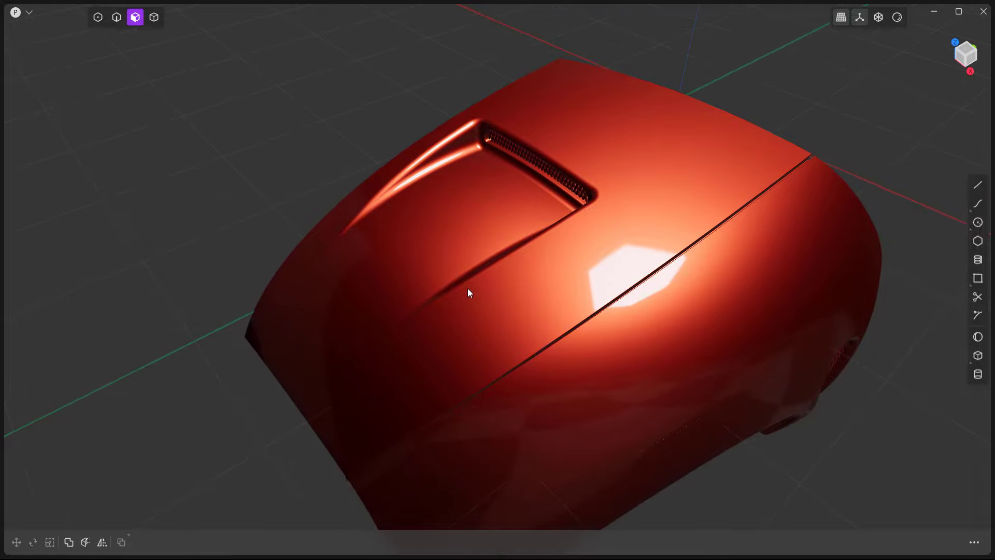
{"action": "scroll", "coordinate": [511, 242], "scroll_direction": "down", "scroll_amount": 3}
{"action": "middle_click_drag", "start_coordinate": [540, 304], "coordinate": [544, 250]}
{"action": "middle_click_drag", "start_coordinate": [553, 308], "coordinate": [595, 411]}
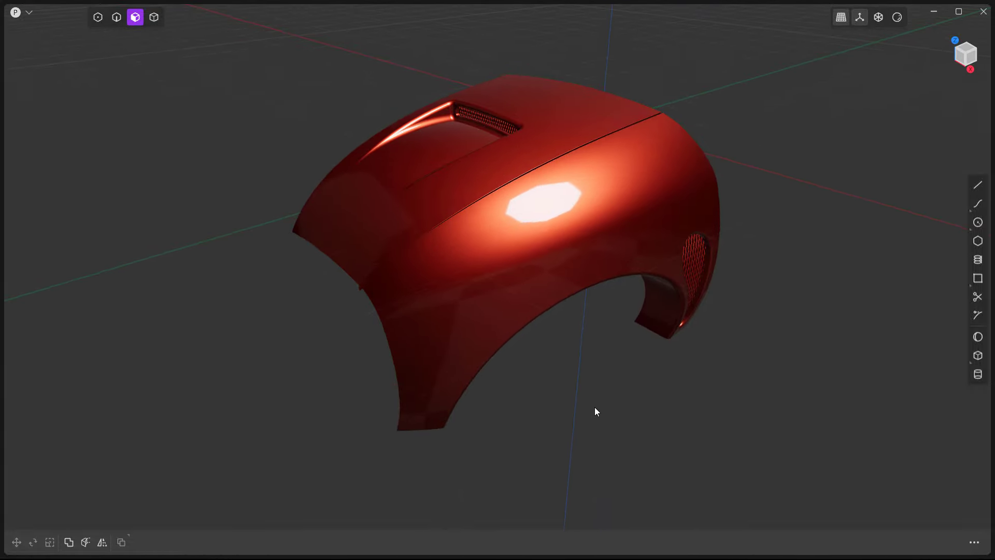
{"action": "scroll", "coordinate": [541, 153], "scroll_direction": "up", "scroll_amount": 5}
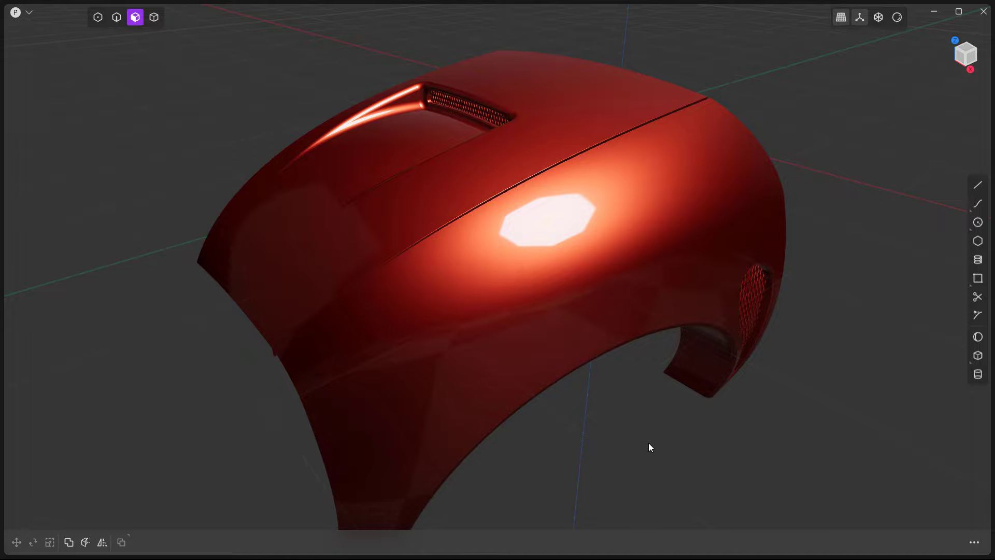
{"action": "middle_click_drag", "start_coordinate": [641, 445], "coordinate": [638, 439]}
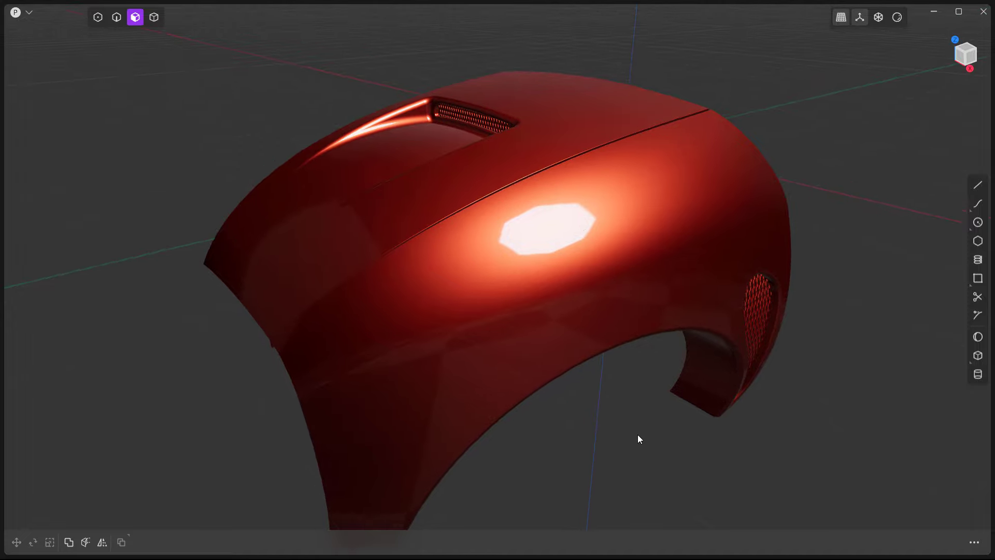
- Hide the viewport's grid and axis lines and view the finished body against a plain background
{"action": "left_click", "coordinate": [860, 17]}
{"action": "middle_click_drag", "start_coordinate": [810, 118], "coordinate": [813, 123]}
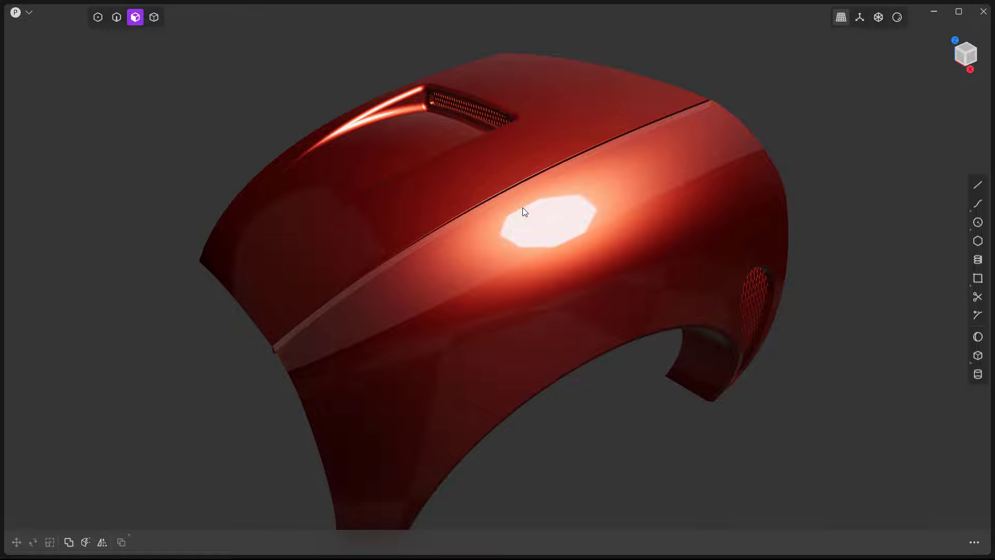
{"action": "middle_click_drag", "start_coordinate": [523, 207], "coordinate": [637, 406]}
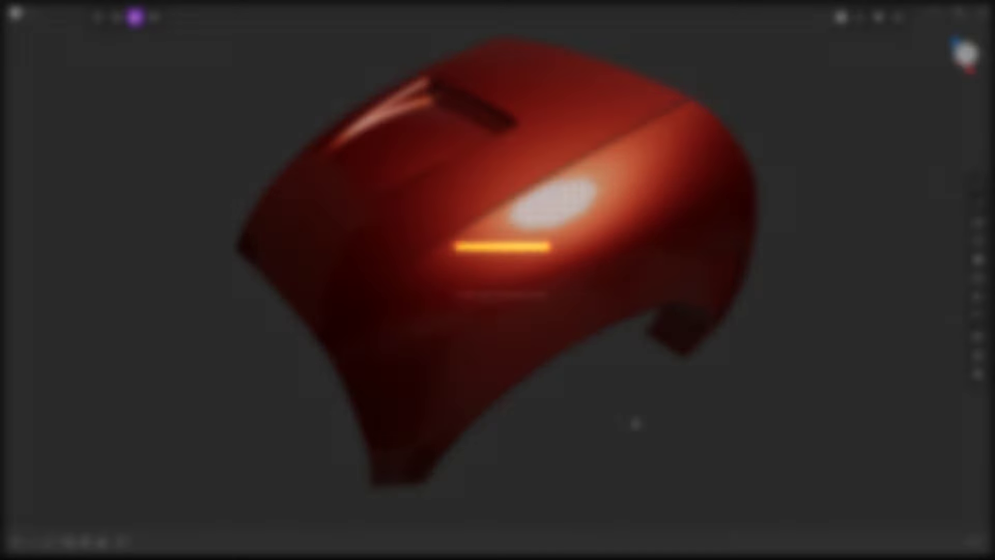